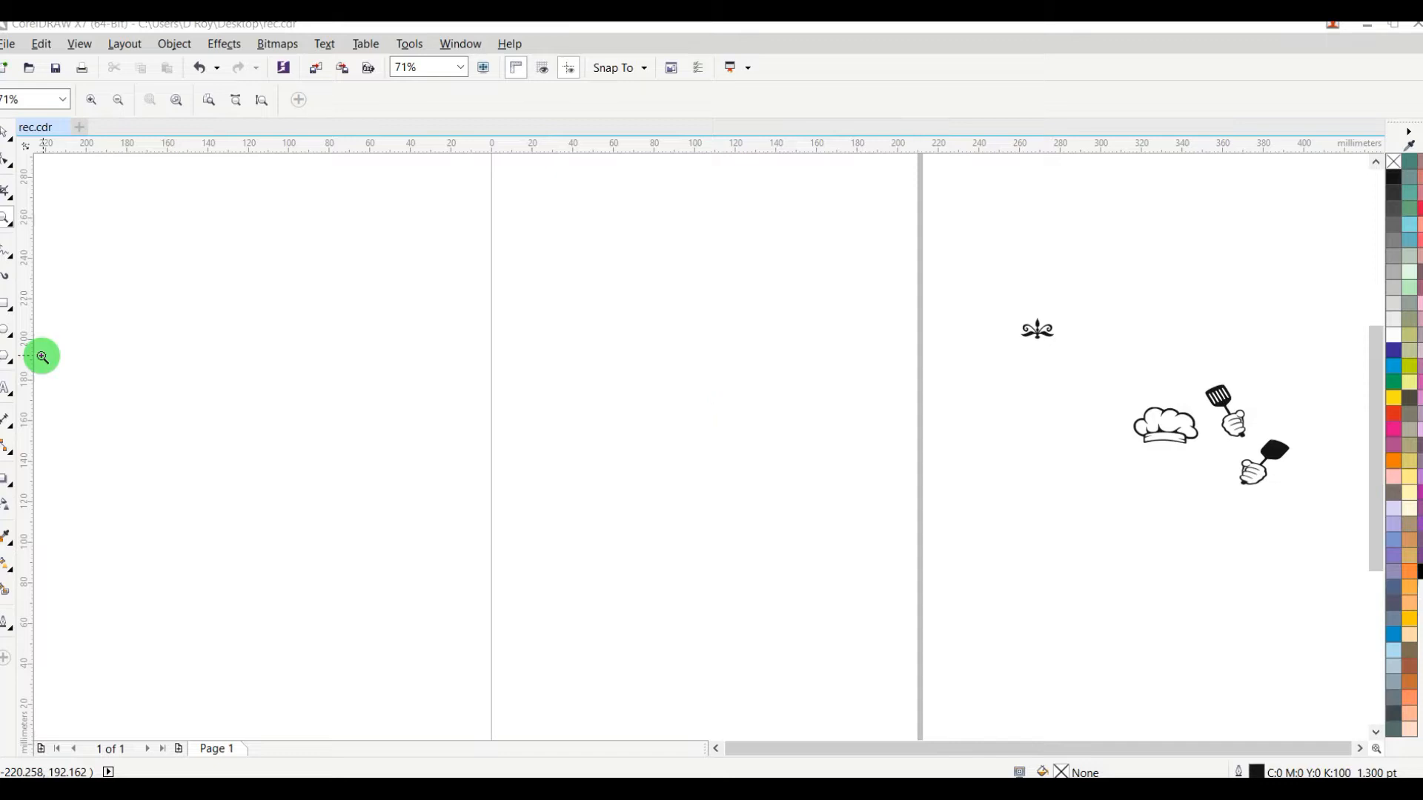
Step: Draw a circle about 163 mm in diameter and position it near the middle of the page
{"action": "left_click", "coordinate": [6, 329]}
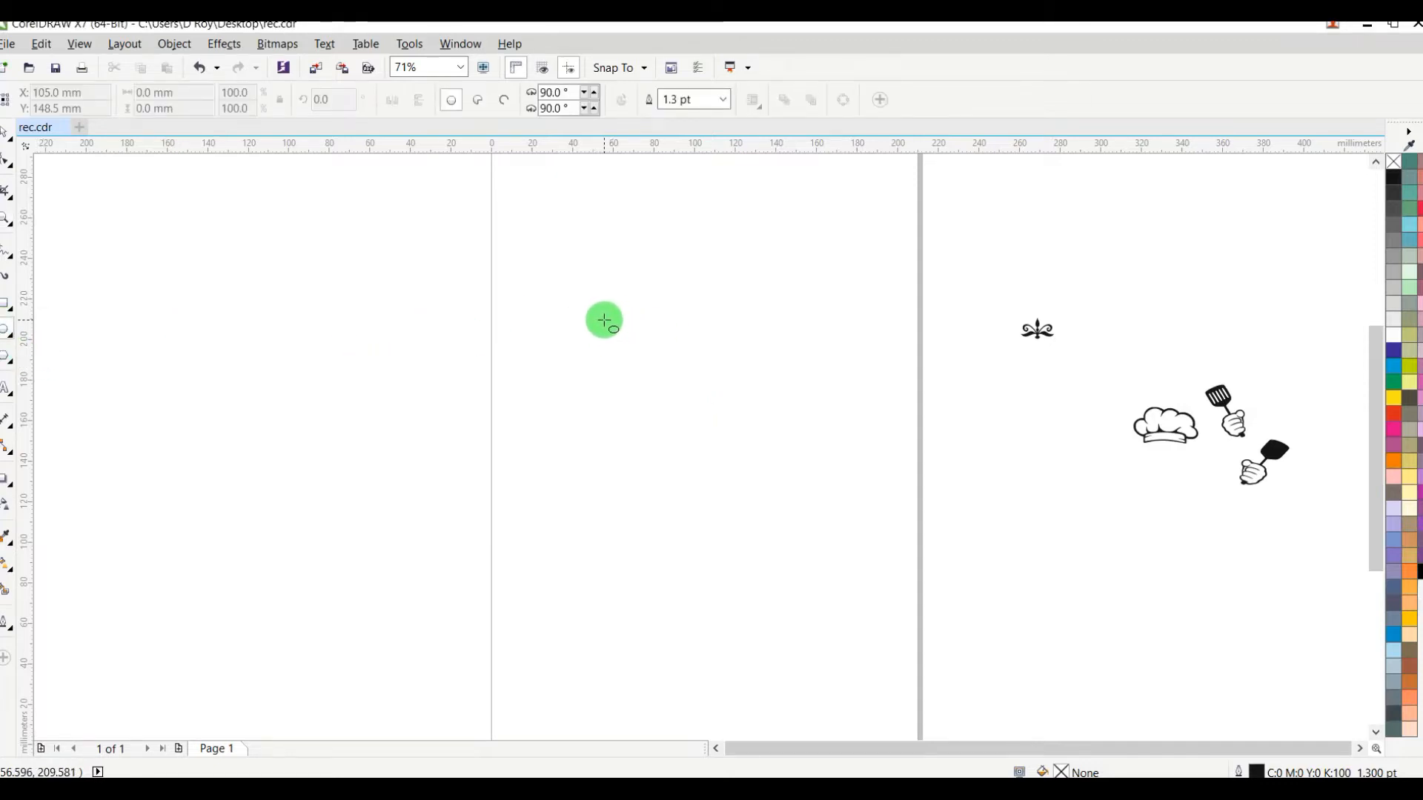
{"action": "left_click_drag", "start_coordinate": [581, 311], "coordinate": [784, 616]}
{"action": "left_click", "coordinate": [9, 137]}
{"action": "left_click_drag", "start_coordinate": [726, 421], "coordinate": [690, 405]}
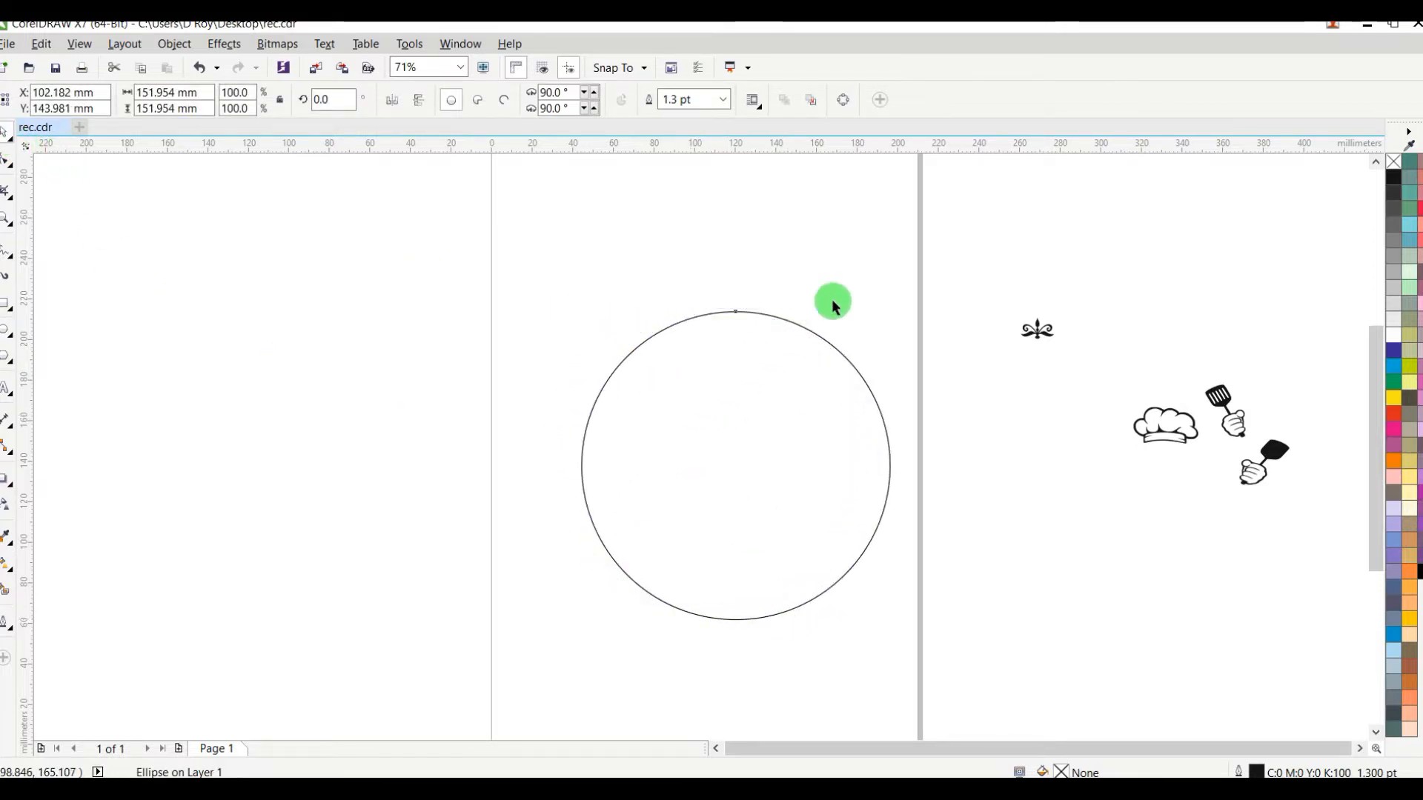
{"action": "left_click_drag", "start_coordinate": [857, 296], "coordinate": [868, 281]}
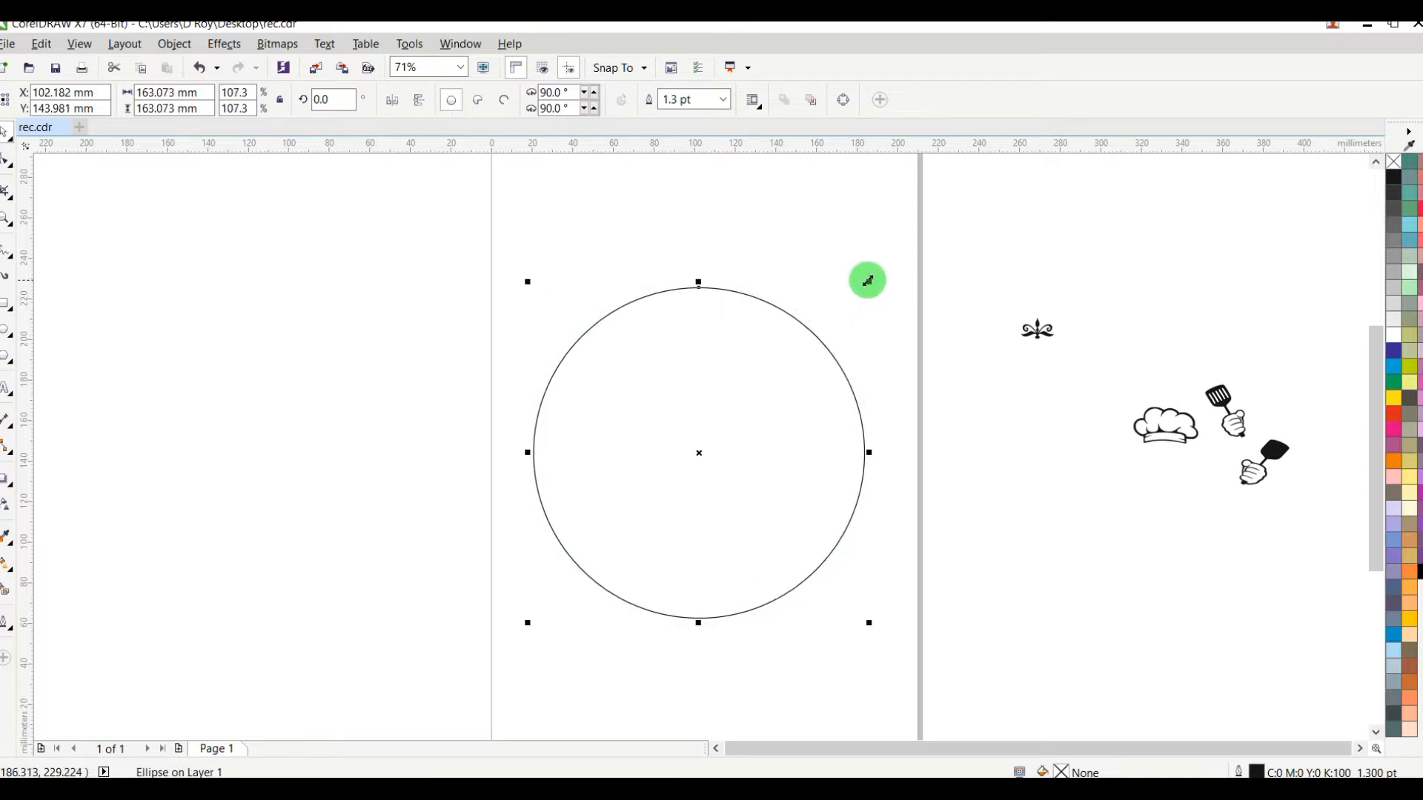
Step: Set the circle's outline width to 4 pt
{"action": "key", "text": "F12"}
{"action": "type", "text": "4"}
{"action": "key", "text": "Return"}
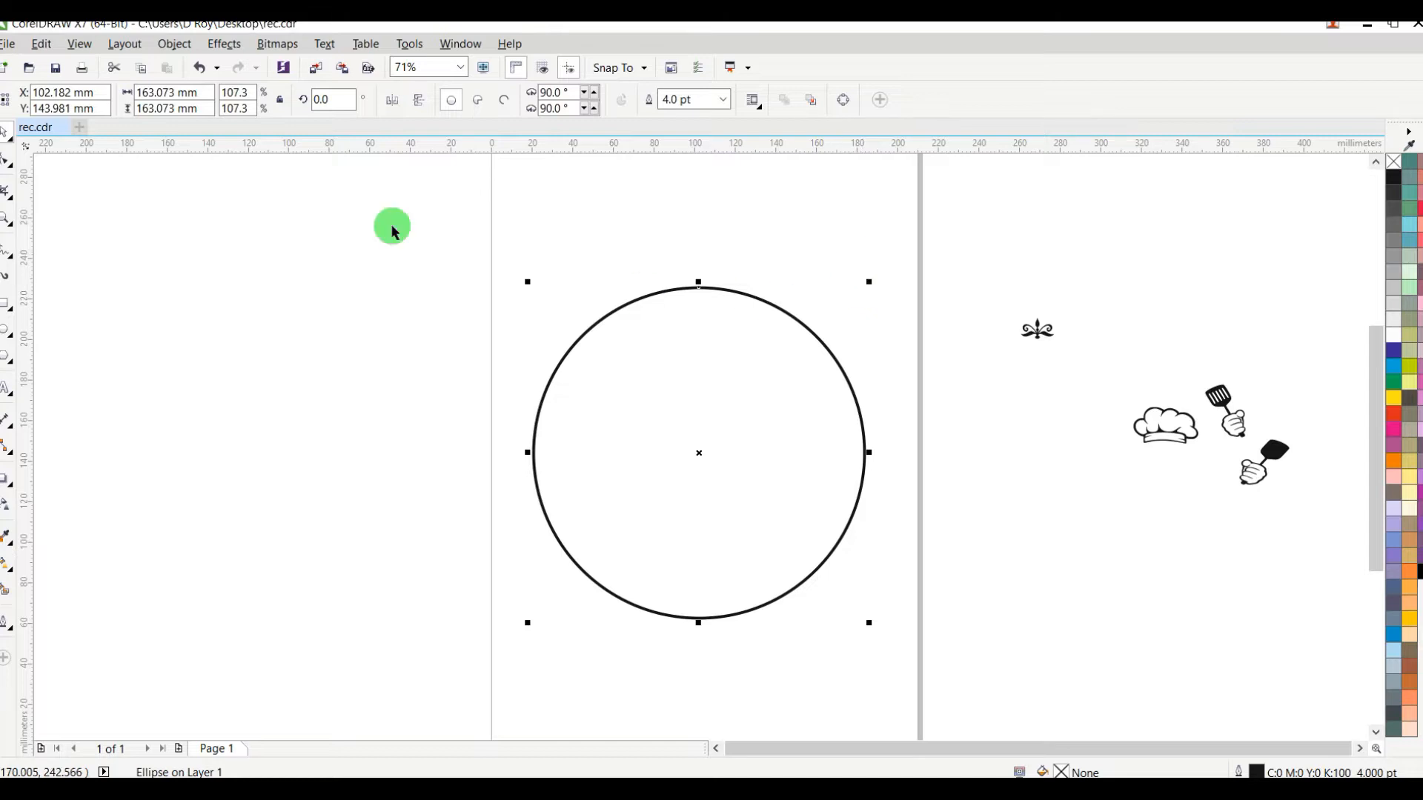
Step: Create a smaller concentric copy inside the circle, scaled to roughly three quarters of its diameter
{"action": "left_click", "coordinate": [4, 219]}
{"action": "left_click_drag", "start_coordinate": [438, 248], "coordinate": [940, 664]}
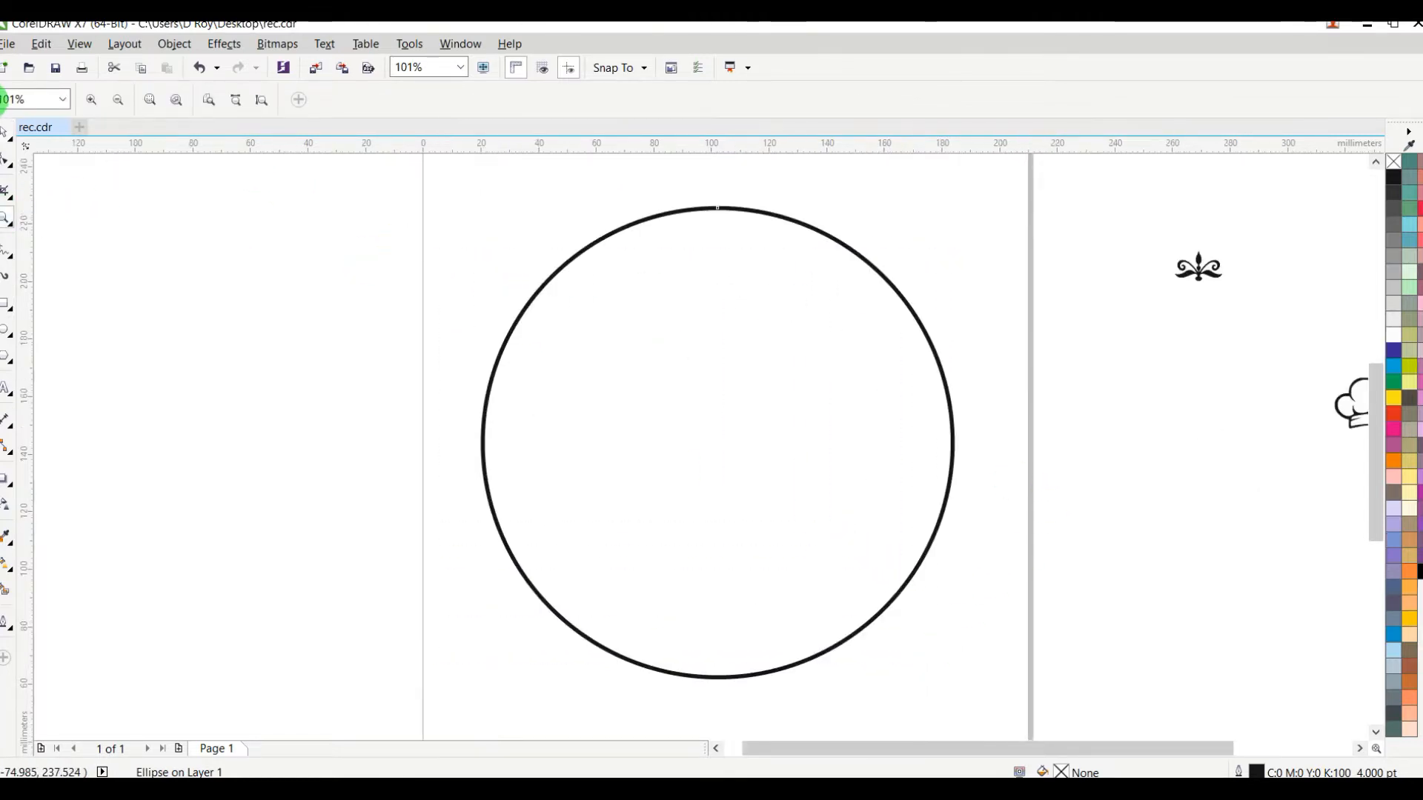
{"action": "left_click", "coordinate": [6, 135]}
{"action": "left_click", "coordinate": [175, 238]}
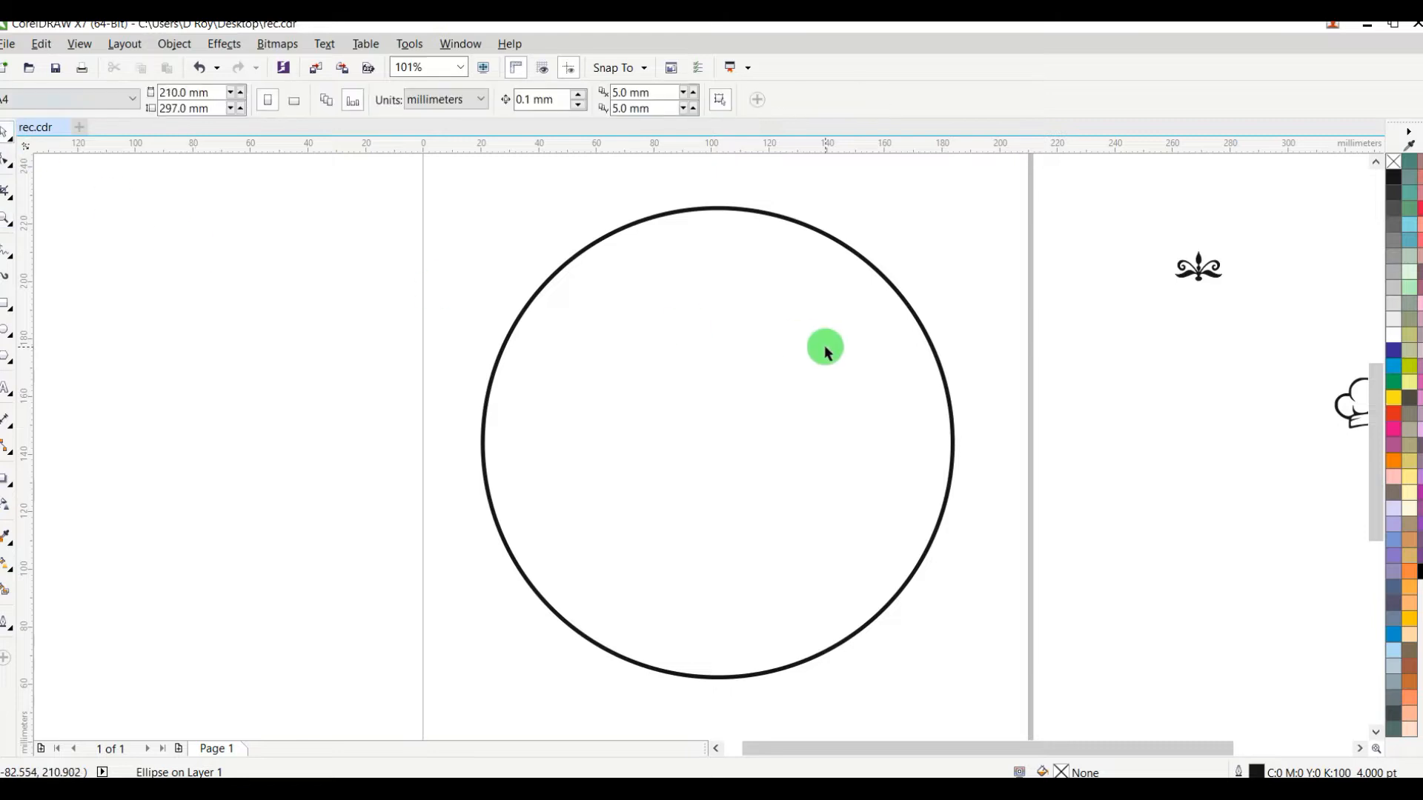
{"action": "left_click", "coordinate": [780, 368]}
{"action": "left_click_drag", "start_coordinate": [957, 204], "coordinate": [919, 268]}
{"action": "left_click", "coordinate": [993, 239]}
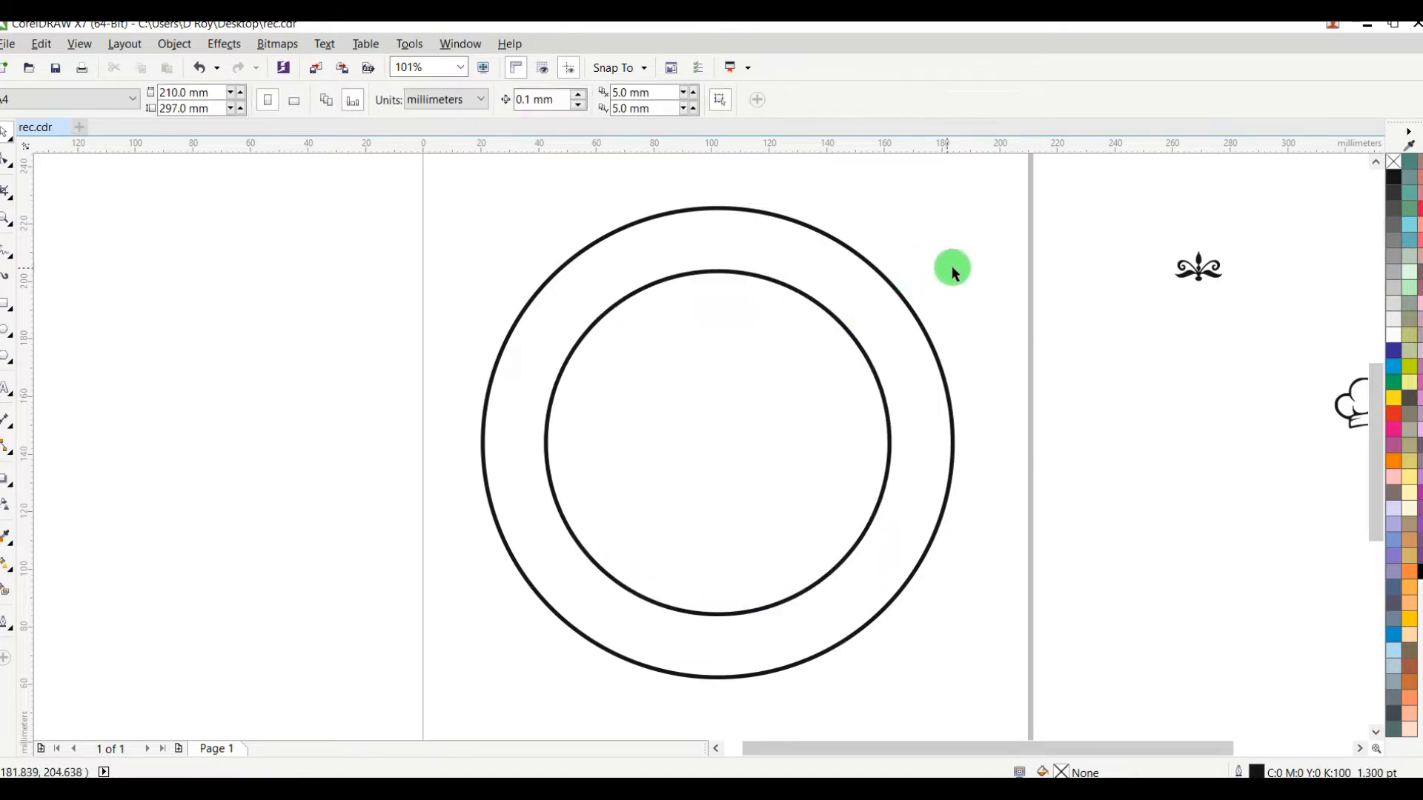
Step: Place the decorative ornament on top of the outer circle's upper edge and align it horizontally with the circle's centre
{"action": "left_click_drag", "start_coordinate": [1195, 266], "coordinate": [737, 247]}
{"action": "scroll", "coordinate": [711, 195], "scroll_direction": "up", "scroll_amount": 3}
{"action": "scroll", "coordinate": [687, 195], "scroll_direction": "up", "scroll_amount": 2}
{"action": "scroll", "coordinate": [736, 248], "scroll_direction": "down", "scroll_amount": 6}
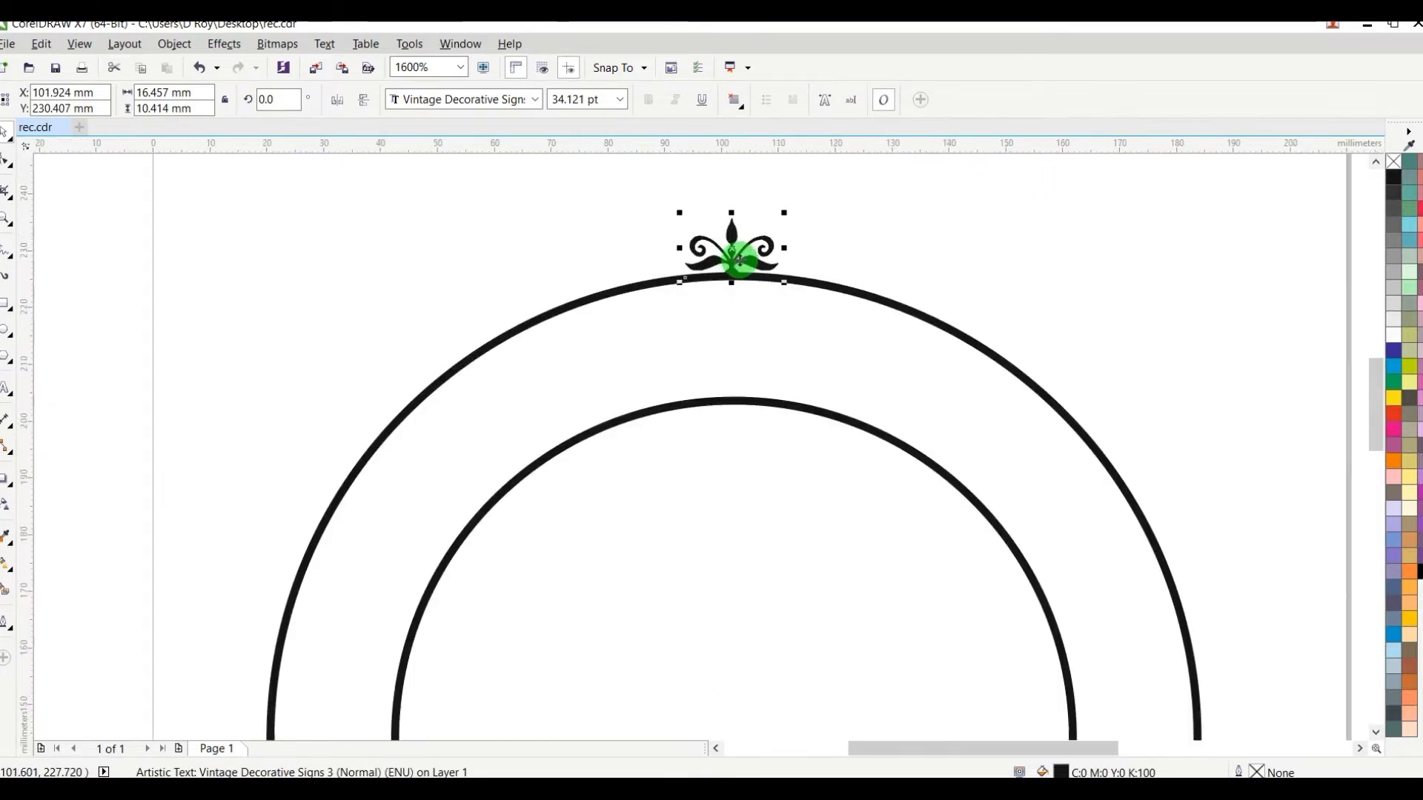
{"action": "left_click", "coordinate": [827, 282], "text": "shift"}
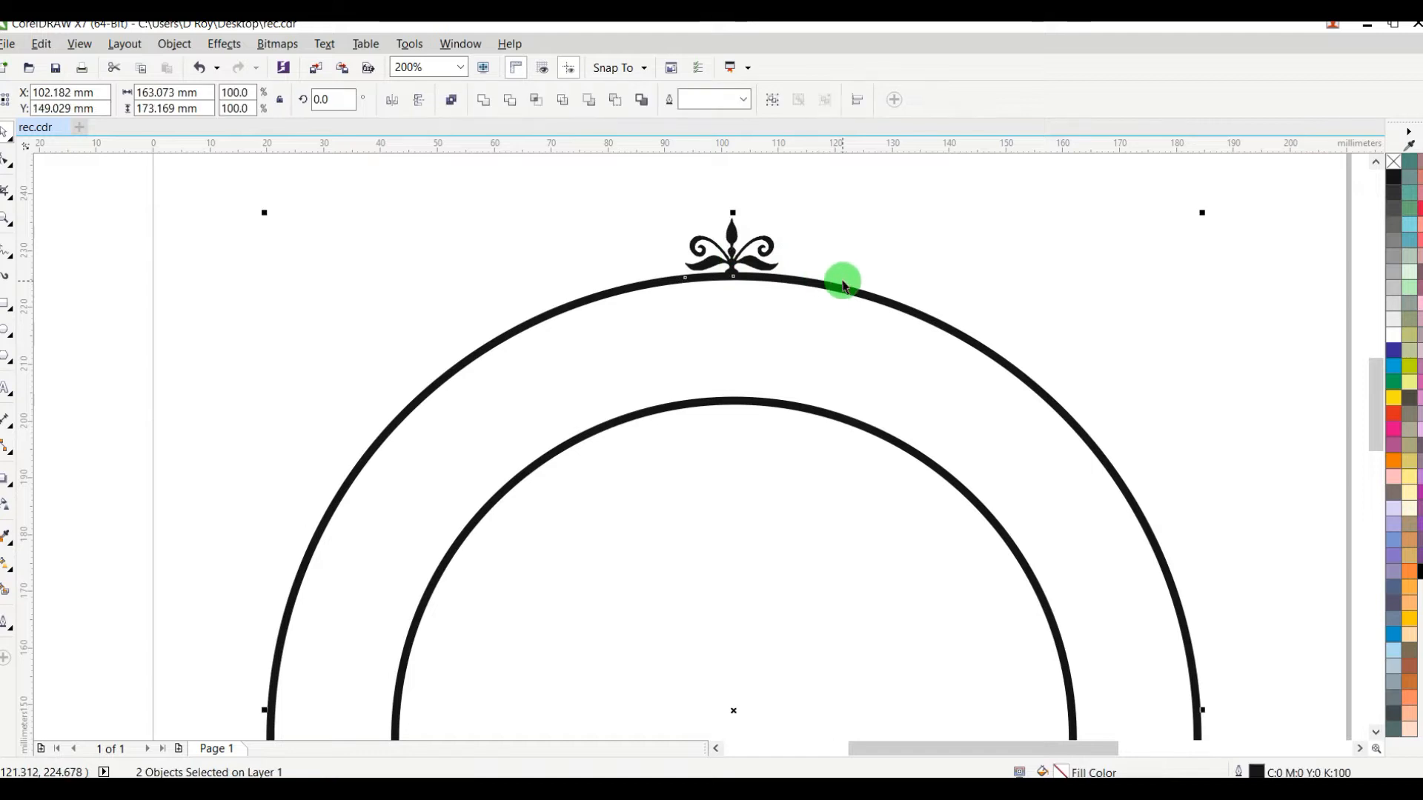
{"action": "key", "text": "Escape"}
{"action": "scroll", "coordinate": [838, 280], "scroll_direction": "down", "scroll_amount": 4}
{"action": "scroll", "coordinate": [882, 329], "scroll_direction": "up", "scroll_amount": 2}
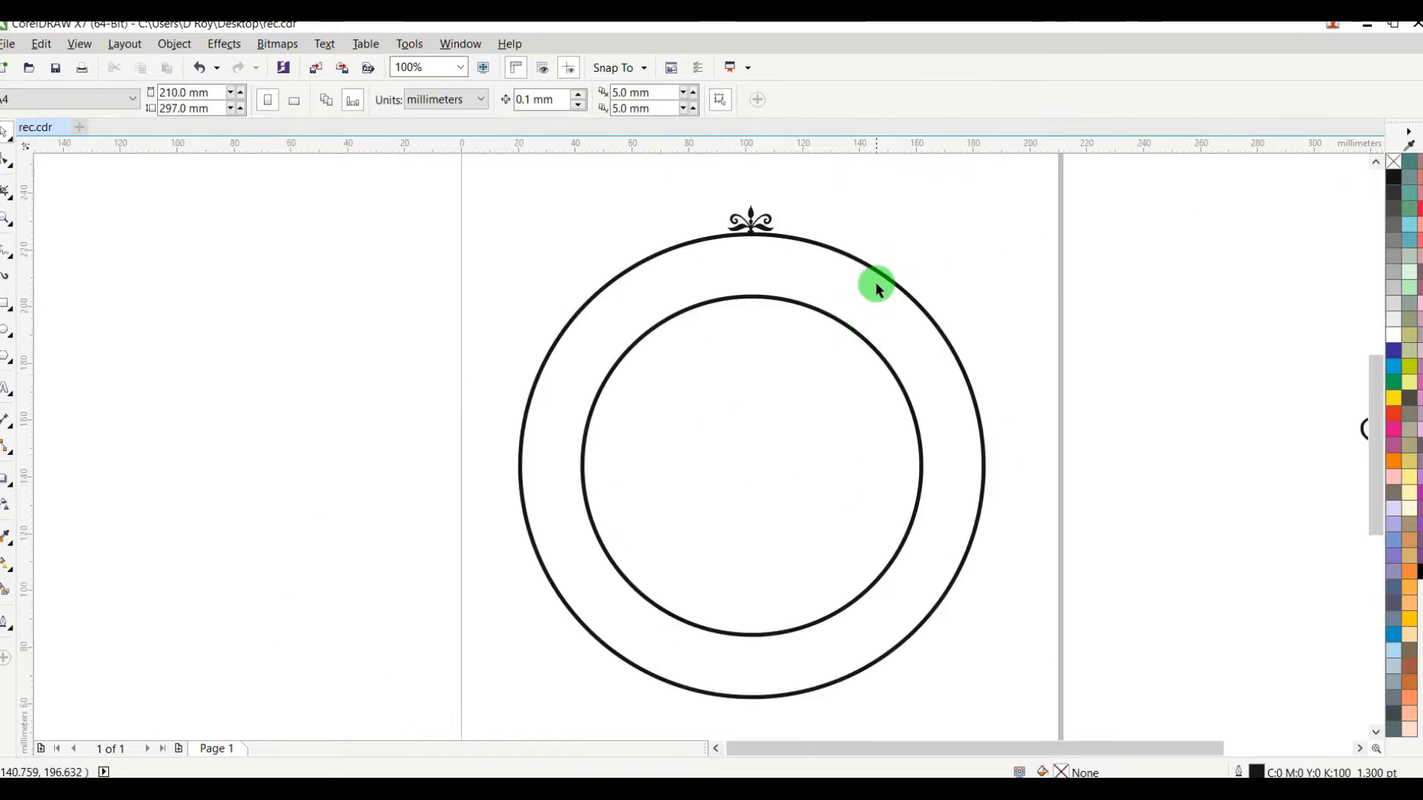
Step: Move the ornament's centre of rotation to the common centre of the two circles
{"action": "left_click", "coordinate": [764, 223]}
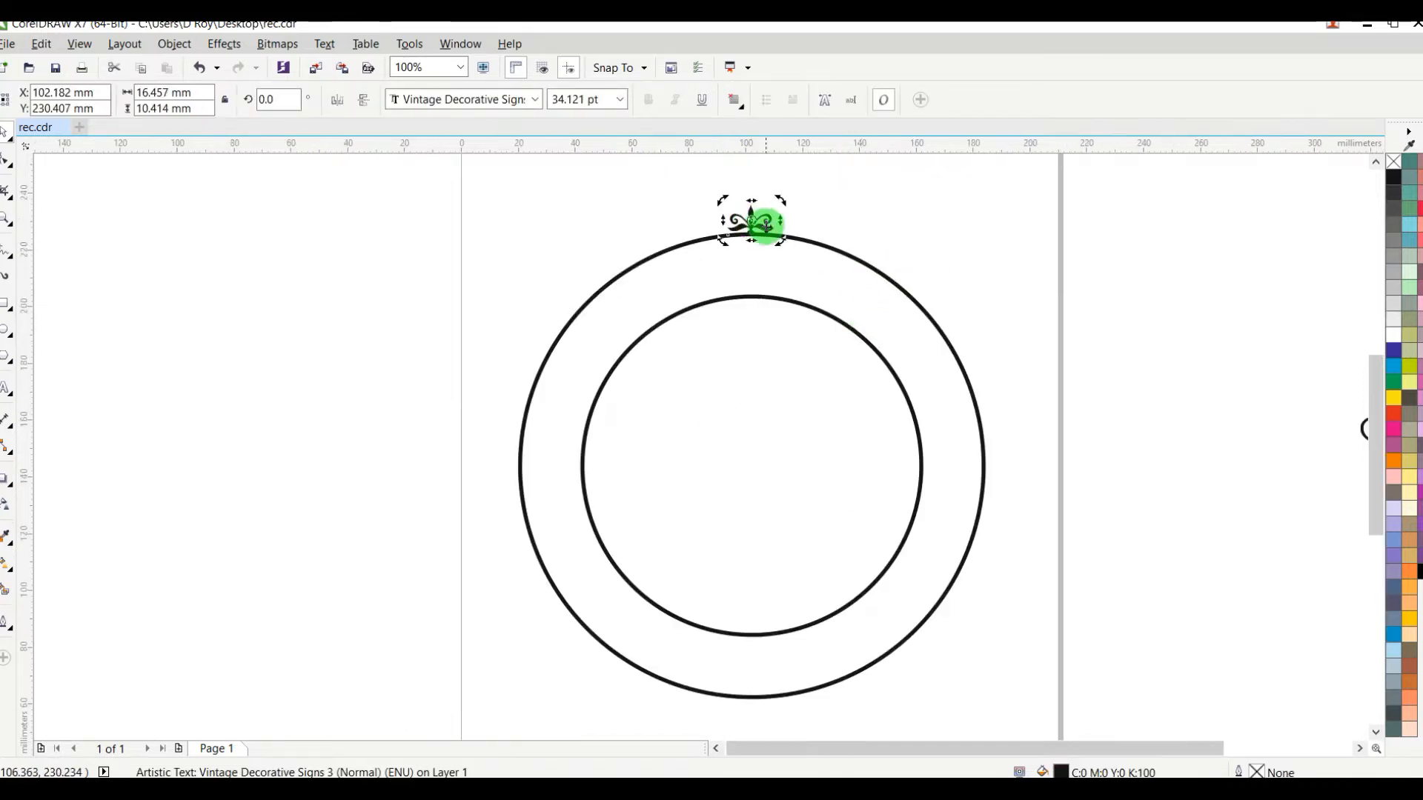
{"action": "scroll", "coordinate": [759, 217], "scroll_direction": "up", "scroll_amount": 4}
{"action": "scroll", "coordinate": [759, 217], "scroll_direction": "up", "scroll_amount": 4}
{"action": "scroll", "coordinate": [703, 219], "scroll_direction": "down", "scroll_amount": 3}
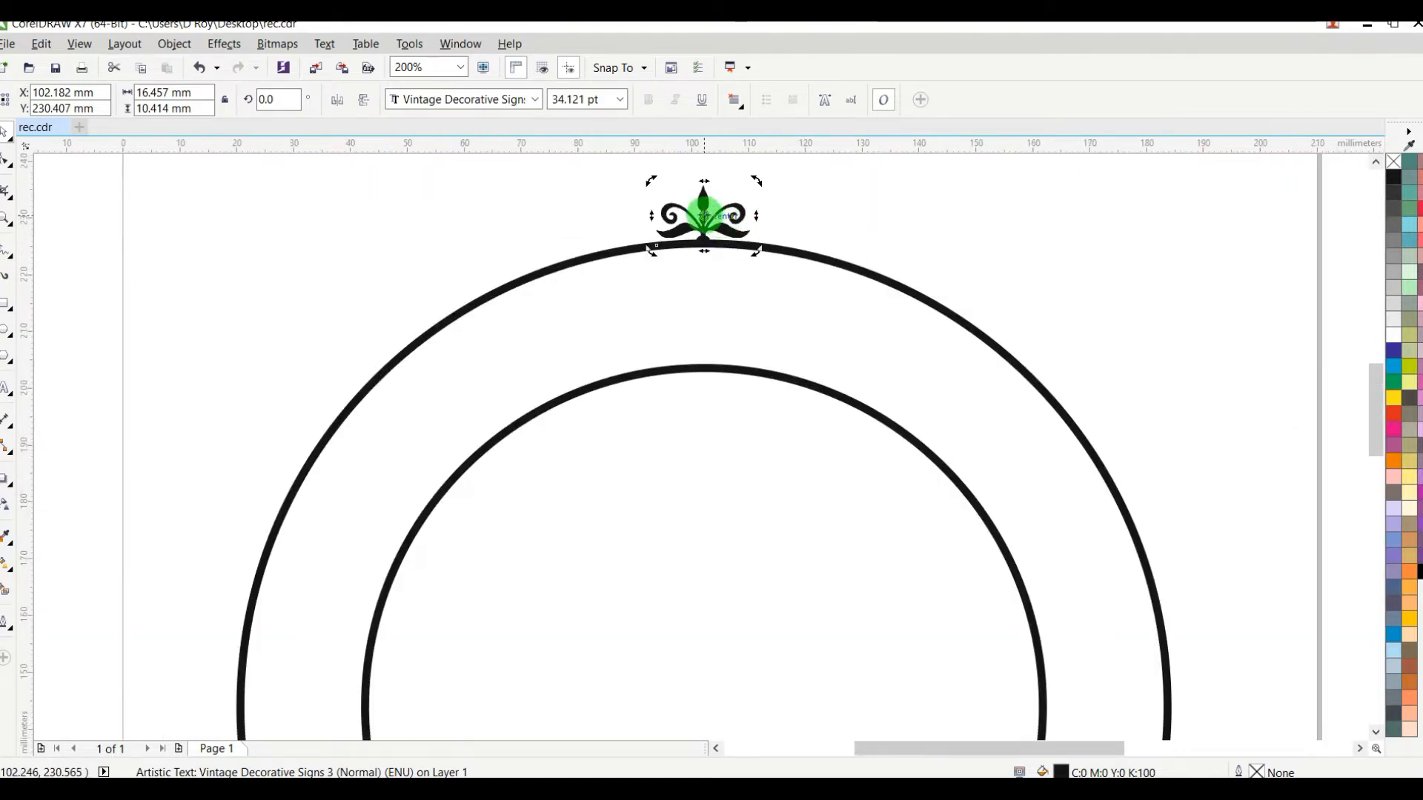
{"action": "scroll", "coordinate": [693, 302], "scroll_direction": "up", "scroll_amount": 3}
{"action": "scroll", "coordinate": [693, 302], "scroll_direction": "up", "scroll_amount": 2}
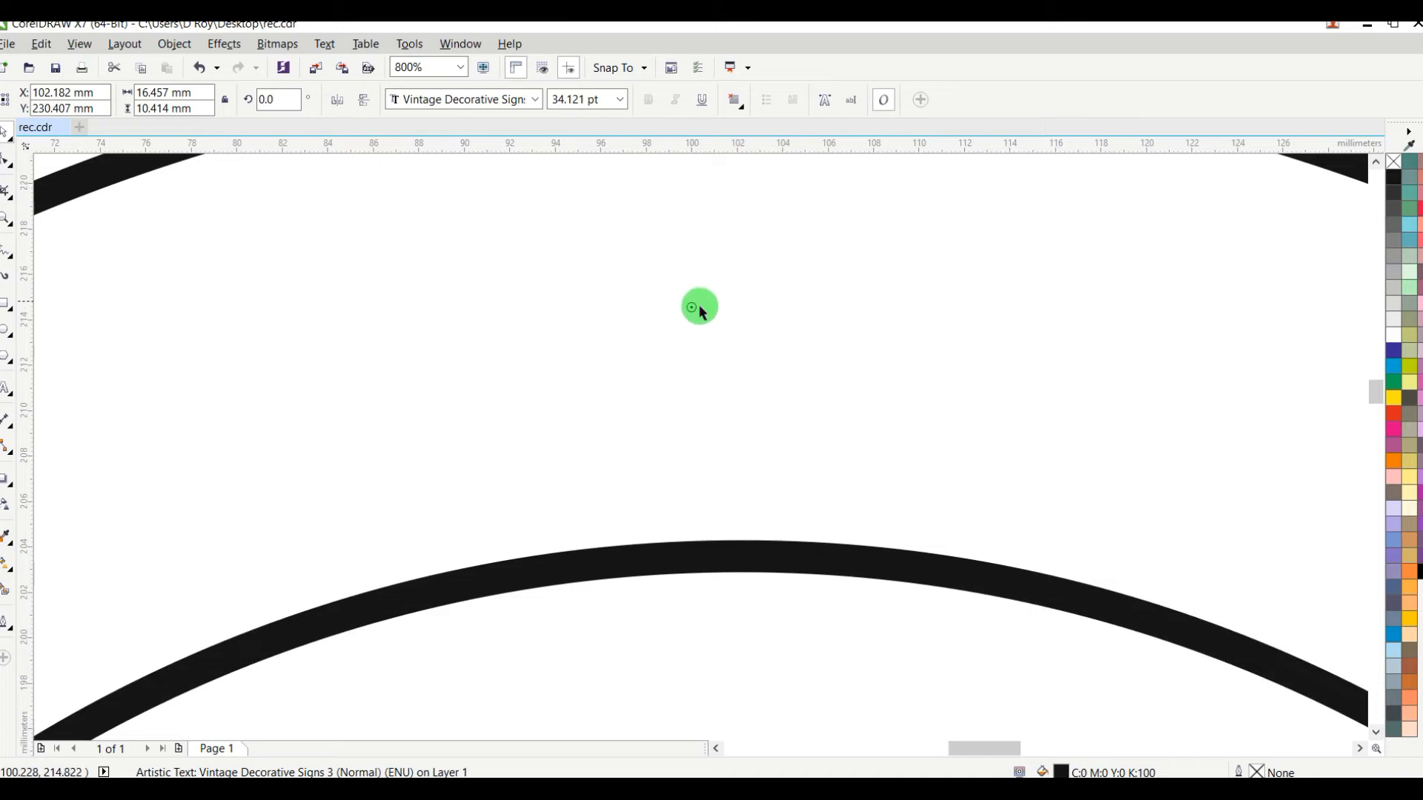
{"action": "scroll", "coordinate": [705, 318], "scroll_direction": "down", "scroll_amount": 3}
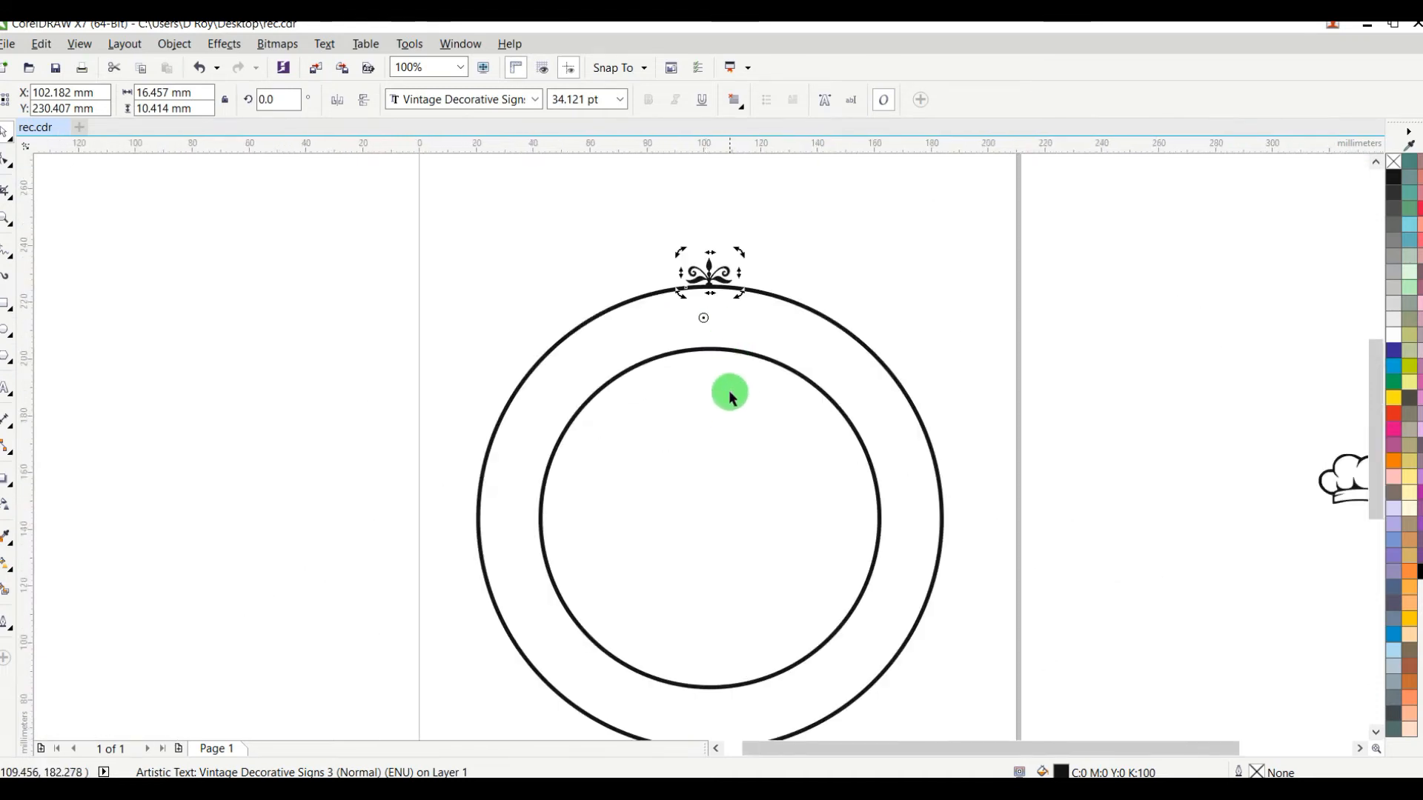
{"action": "left_click_drag", "start_coordinate": [705, 318], "coordinate": [716, 514]}
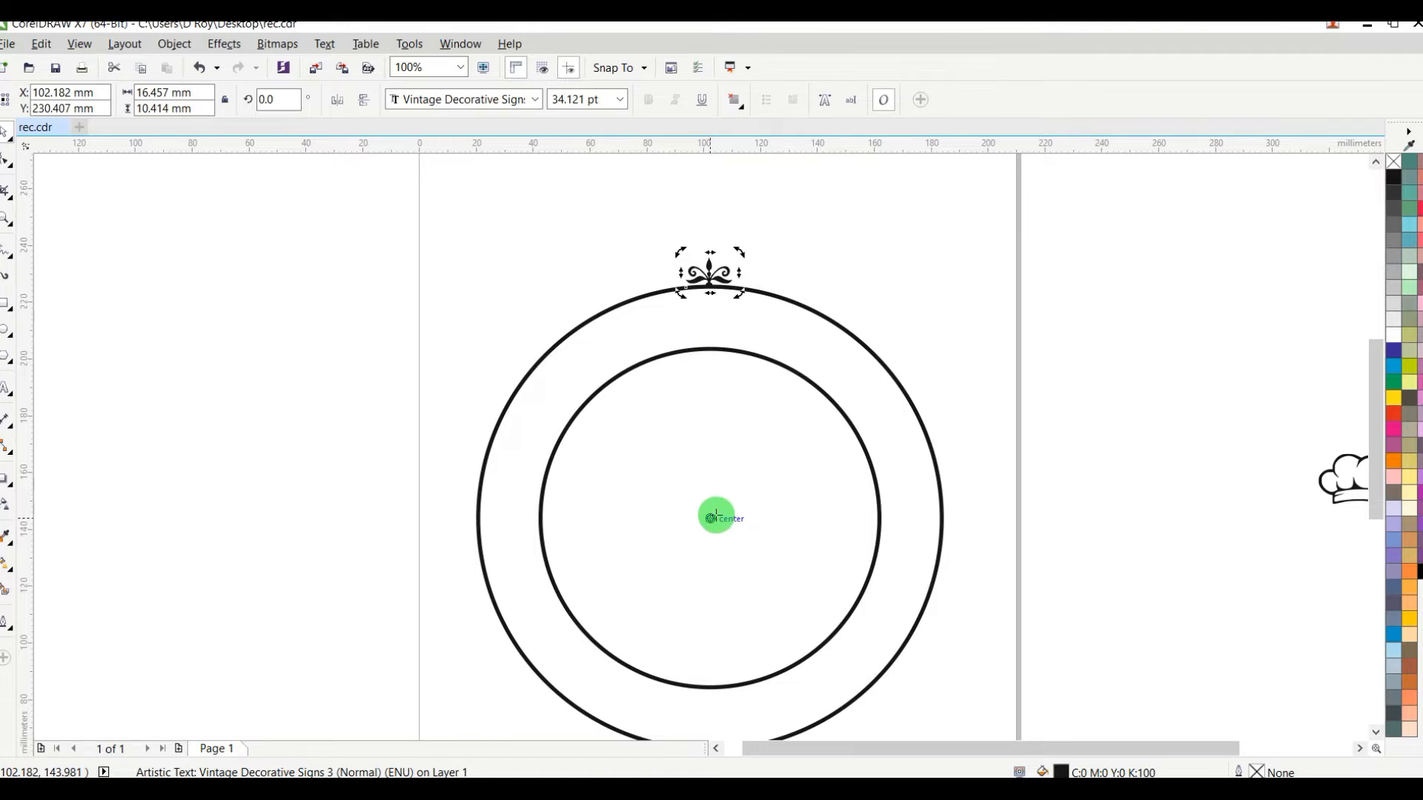
Step: Try a copy of the ornament rotated 15° clockwise about the circles' centre, and undo it
{"action": "scroll", "coordinate": [750, 438], "scroll_direction": "down", "scroll_amount": 2}
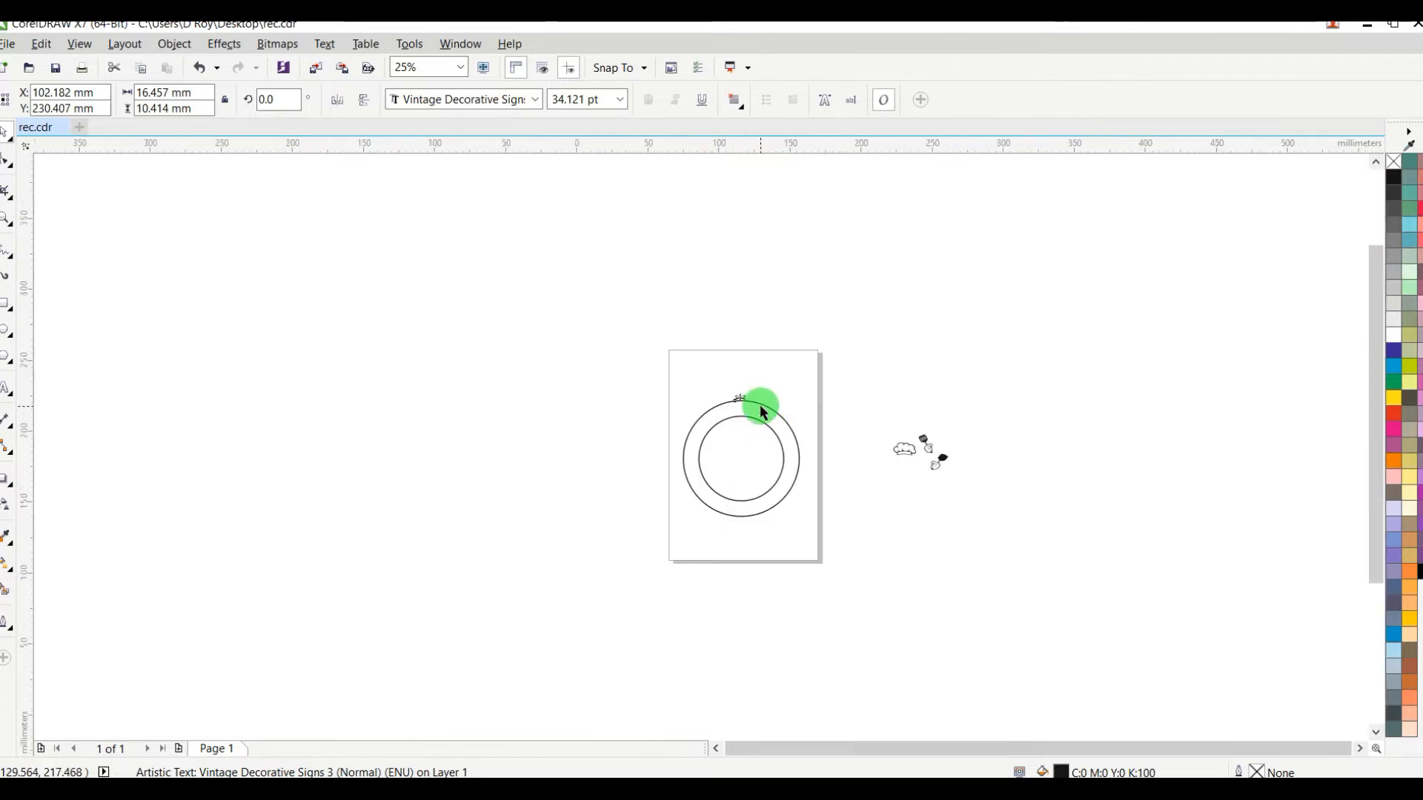
{"action": "scroll", "coordinate": [759, 404], "scroll_direction": "up", "scroll_amount": 2}
{"action": "left_click_drag", "start_coordinate": [756, 369], "coordinate": [756, 369]}
{"action": "right_click", "coordinate": [756, 369]}
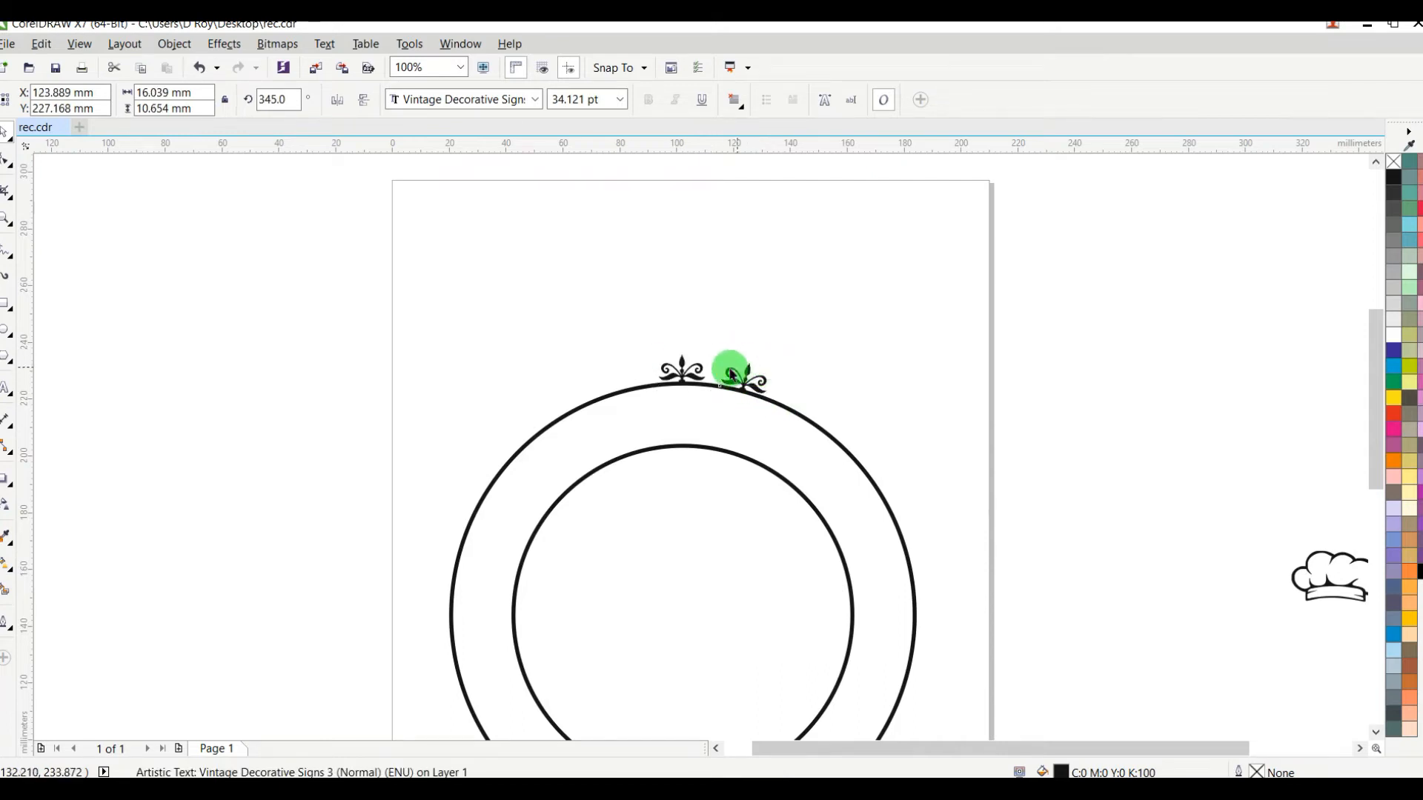
{"action": "key", "text": "ctrl+z"}
Step: Make a duplicate of the ornament rotated 15° clockwise around the circles' centre
{"action": "scroll", "coordinate": [708, 373], "scroll_direction": "up", "scroll_amount": 2}
{"action": "left_click", "coordinate": [734, 324]}
{"action": "left_click", "coordinate": [647, 330]}
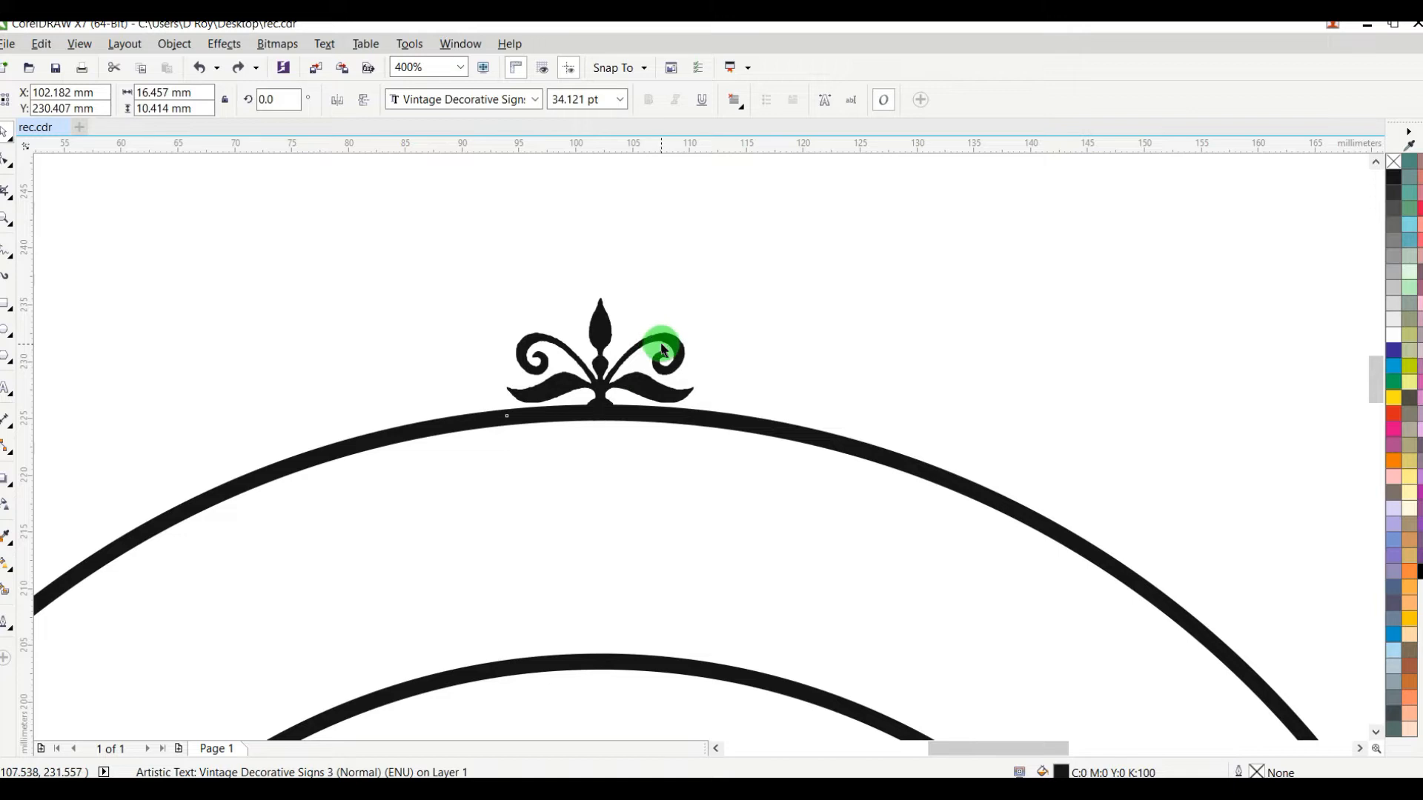
{"action": "left_click", "coordinate": [663, 350]}
{"action": "left_click", "coordinate": [671, 347]}
{"action": "left_click", "coordinate": [674, 345]}
{"action": "left_click_drag", "start_coordinate": [700, 292], "coordinate": [878, 413]}
{"action": "right_click", "coordinate": [877, 410]}
{"action": "scroll", "coordinate": [709, 386], "scroll_direction": "down", "scroll_amount": 2}
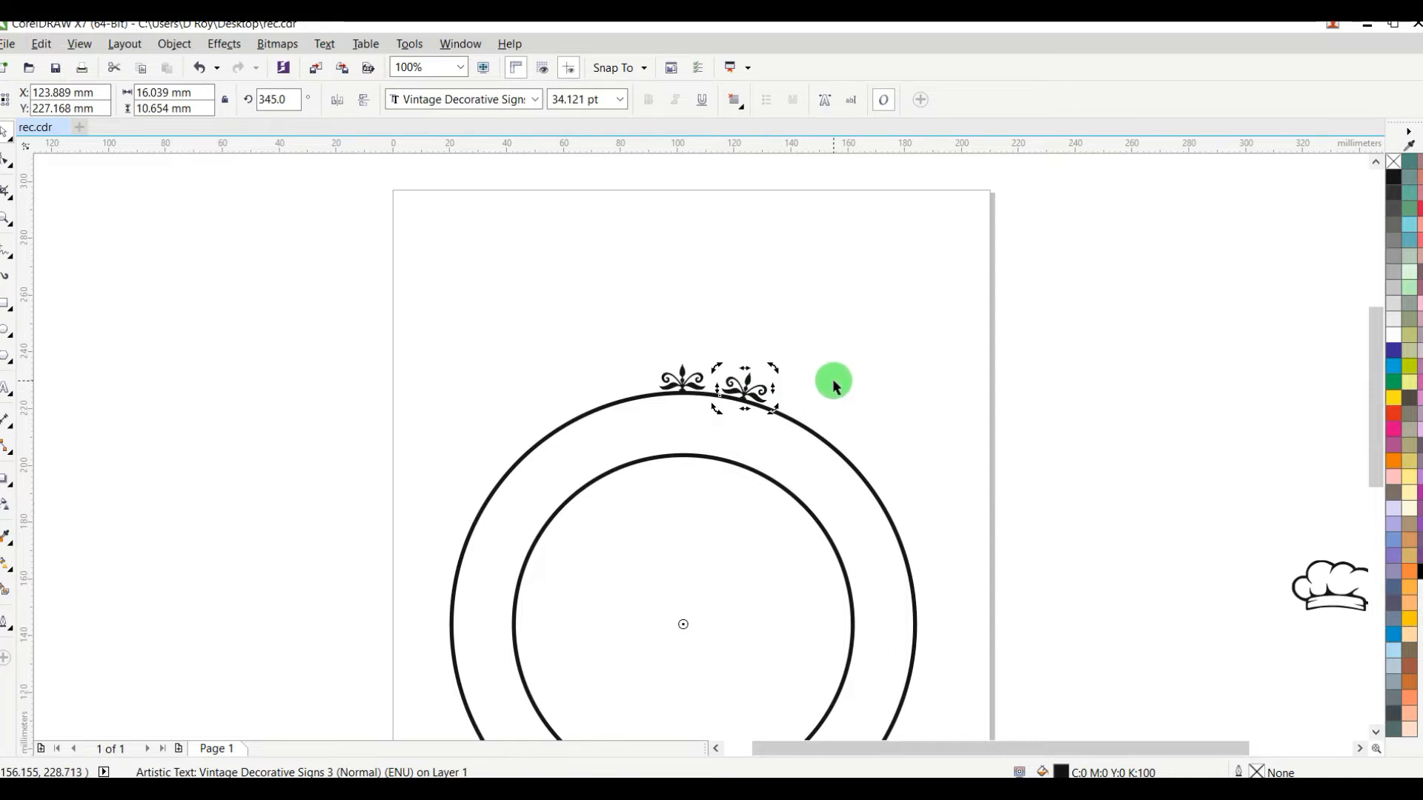
Step: Repeat the 15° rotated duplicate until the ornaments go all the way around the outer circle
{"action": "key", "text": "ctrl+r"}
{"action": "key", "text": "ctrl+r"}
{"action": "key", "text": "ctrl+r"}
{"action": "key", "text": "ctrl+r"}
{"action": "key", "text": "ctrl+r"}
{"action": "key", "text": "ctrl+r"}
{"action": "key", "text": "ctrl+r"}
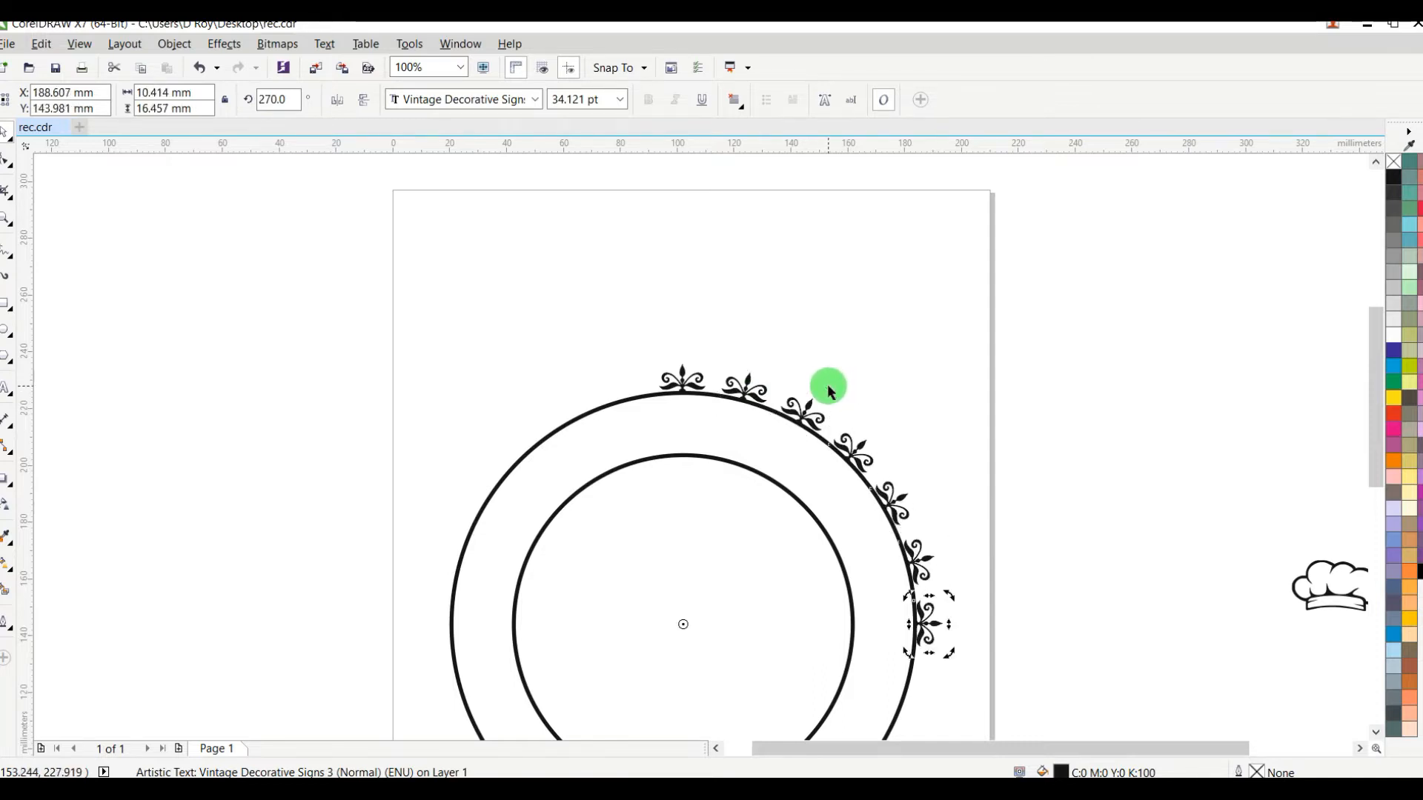
{"action": "key", "text": "ctrl+r"}
{"action": "key", "text": "ctrl+r"}
{"action": "key", "text": "ctrl+r"}
{"action": "key", "text": "ctrl+r"}
{"action": "key", "text": "ctrl+r"}
{"action": "key", "text": "ctrl+r"}
{"action": "key", "text": "ctrl+r"}
{"action": "key", "text": "ctrl+r"}
{"action": "key", "text": "ctrl+r"}
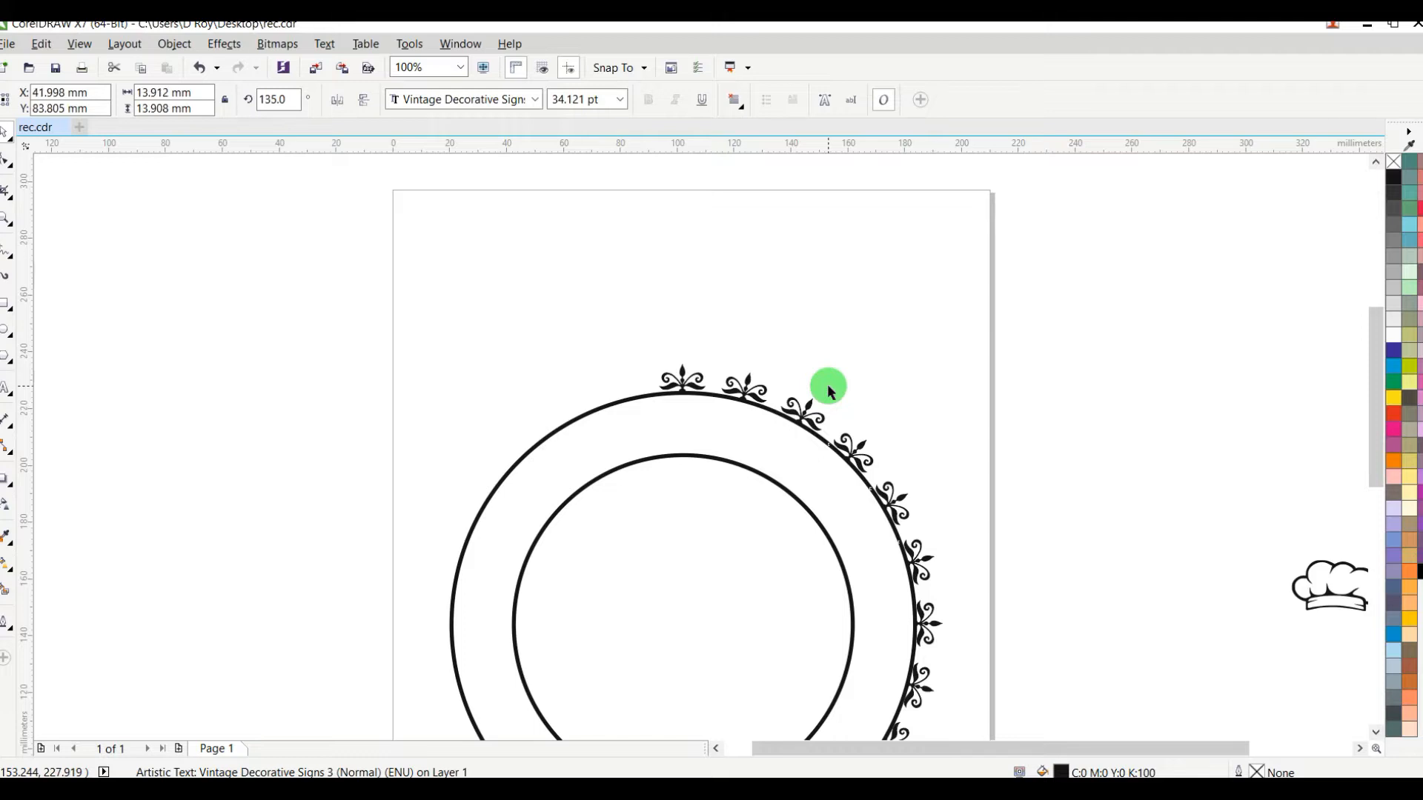
{"action": "key", "text": "ctrl+r"}
{"action": "key", "text": "ctrl+r"}
{"action": "key", "text": "ctrl+r"}
{"action": "key", "text": "ctrl+r"}
{"action": "key", "text": "ctrl+r"}
{"action": "key", "text": "ctrl+r"}
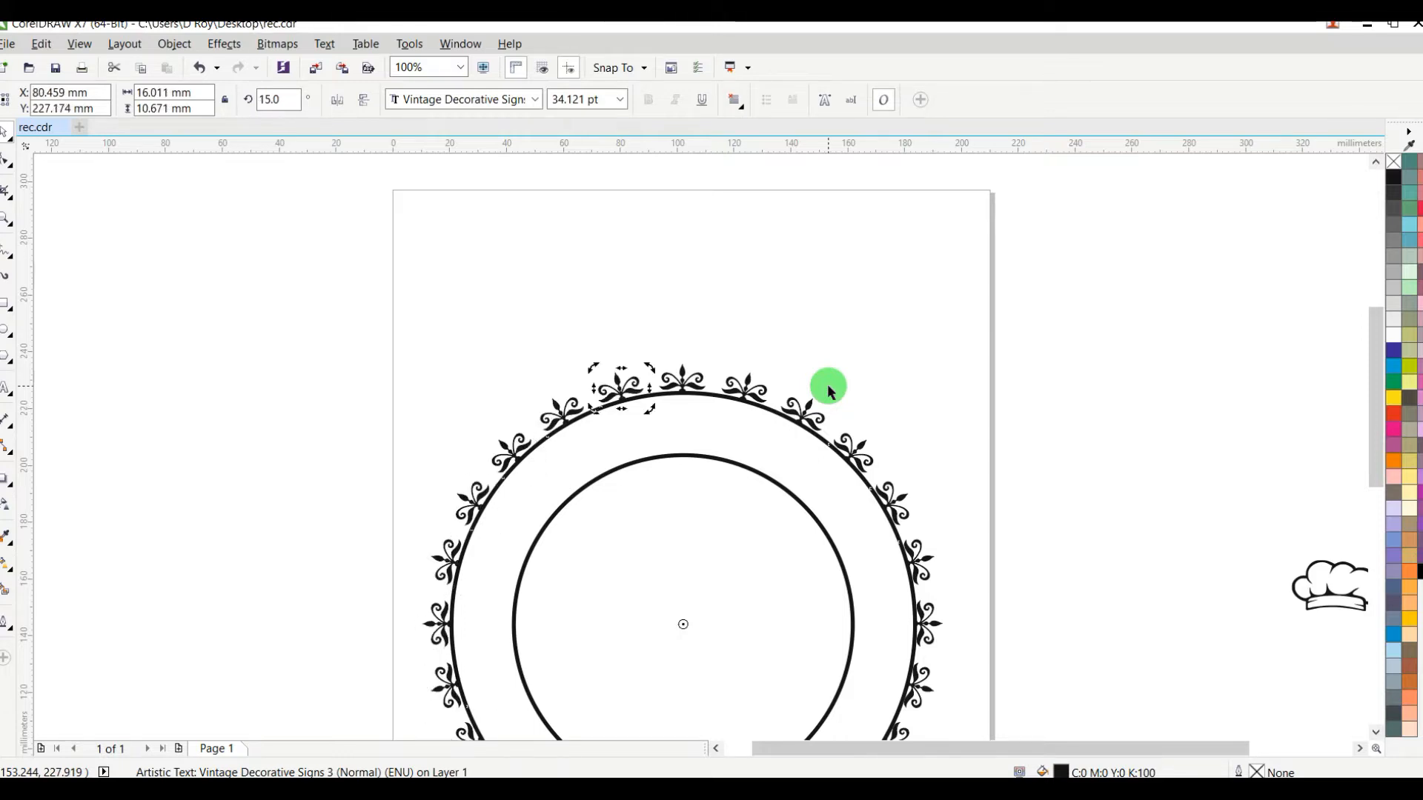
{"action": "scroll", "coordinate": [829, 386], "scroll_direction": "down", "scroll_amount": 2}
{"action": "left_click", "coordinate": [821, 410]}
{"action": "scroll", "coordinate": [819, 431], "scroll_direction": "up", "scroll_amount": 3}
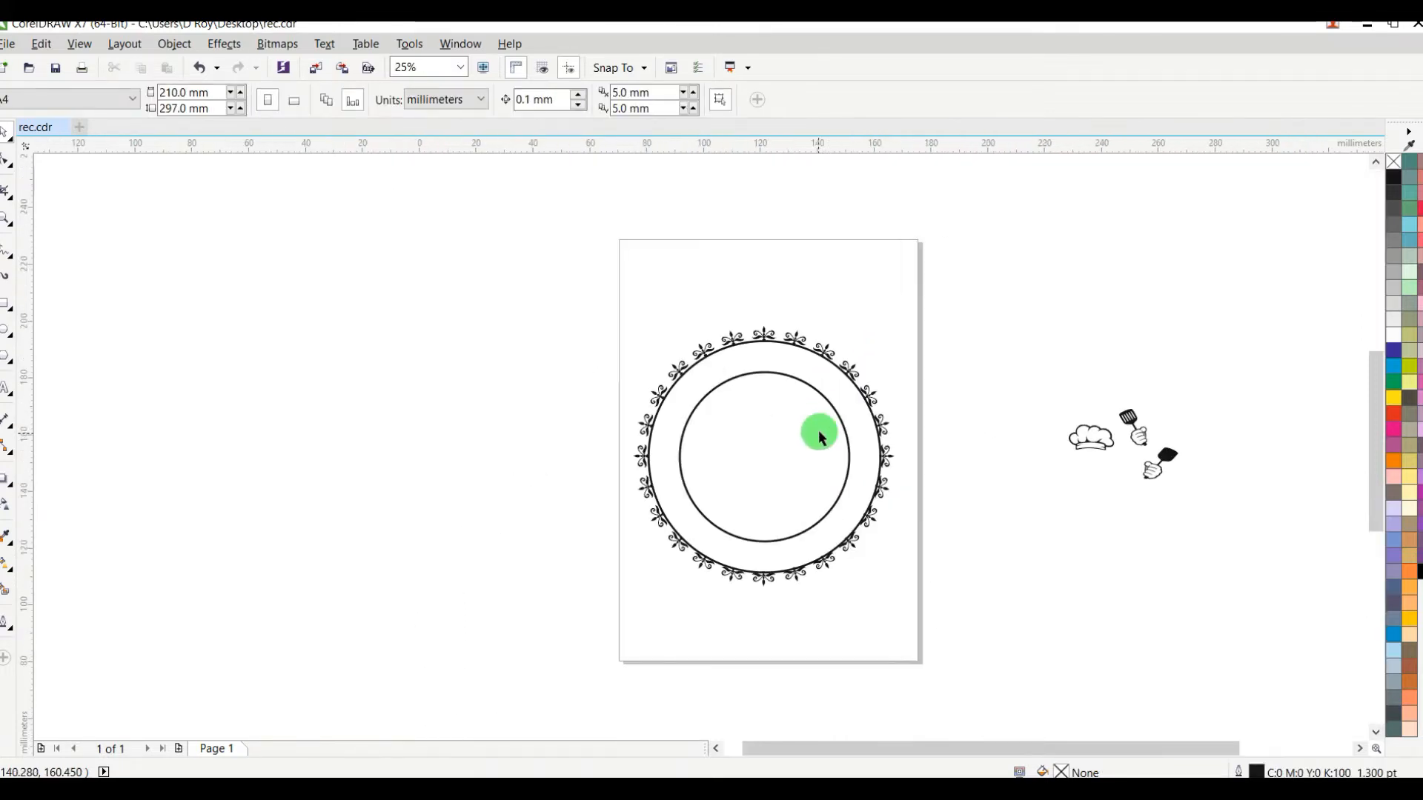
{"action": "scroll", "coordinate": [820, 424], "scroll_direction": "down", "scroll_amount": 1}
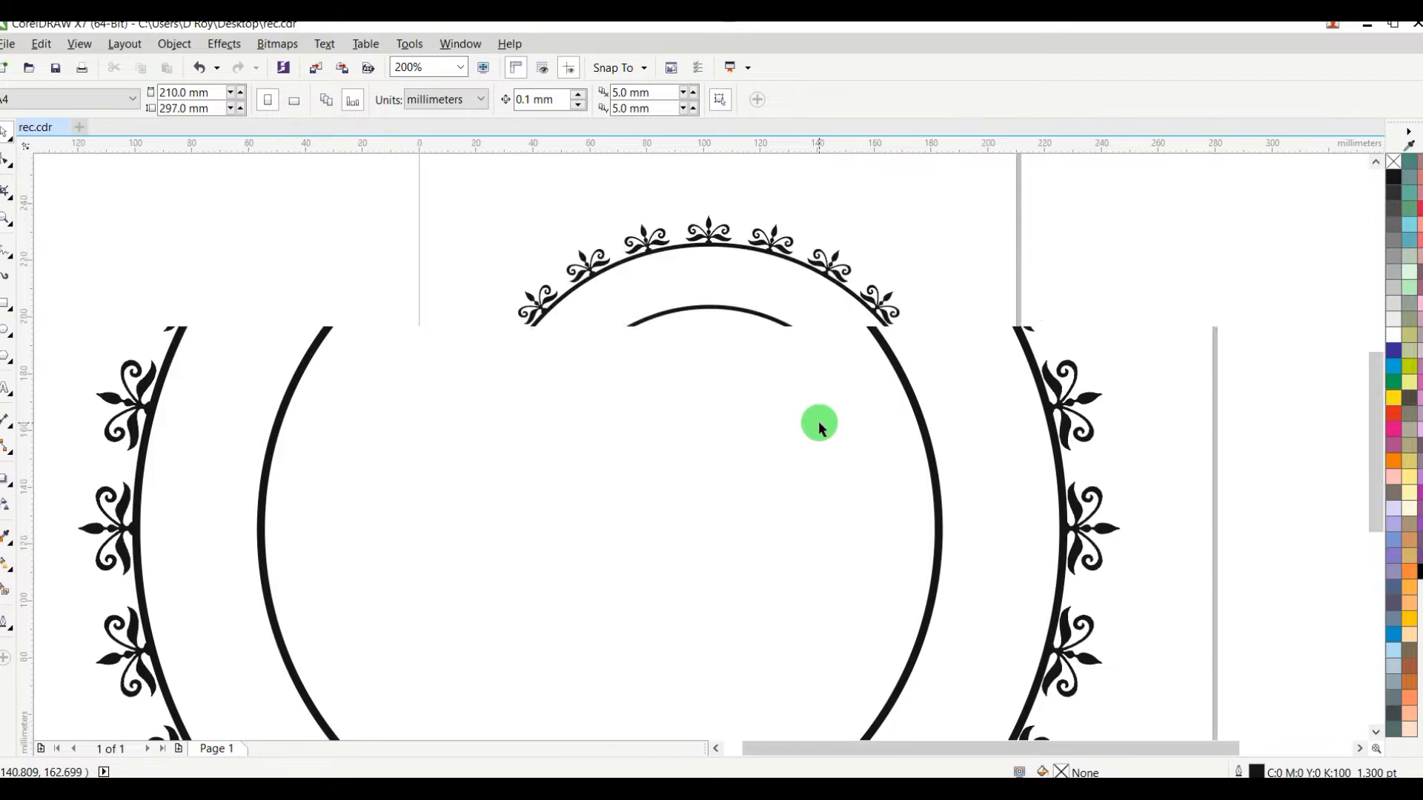
Step: Undo all rotated ornament copies so that only the original at the top of the outer circle is left
{"action": "key", "text": "Tab"}
{"action": "key", "text": "ctrl+z"}
{"action": "key", "text": "ctrl+z"}
{"action": "key", "text": "ctrl+z"}
{"action": "key", "text": "ctrl+z"}
{"action": "key", "text": "ctrl+z"}
{"action": "key", "text": "ctrl+z"}
{"action": "key", "text": "ctrl+z"}
{"action": "key", "text": "ctrl+z"}
{"action": "key", "text": "ctrl+z"}
{"action": "key", "text": "ctrl+z"}
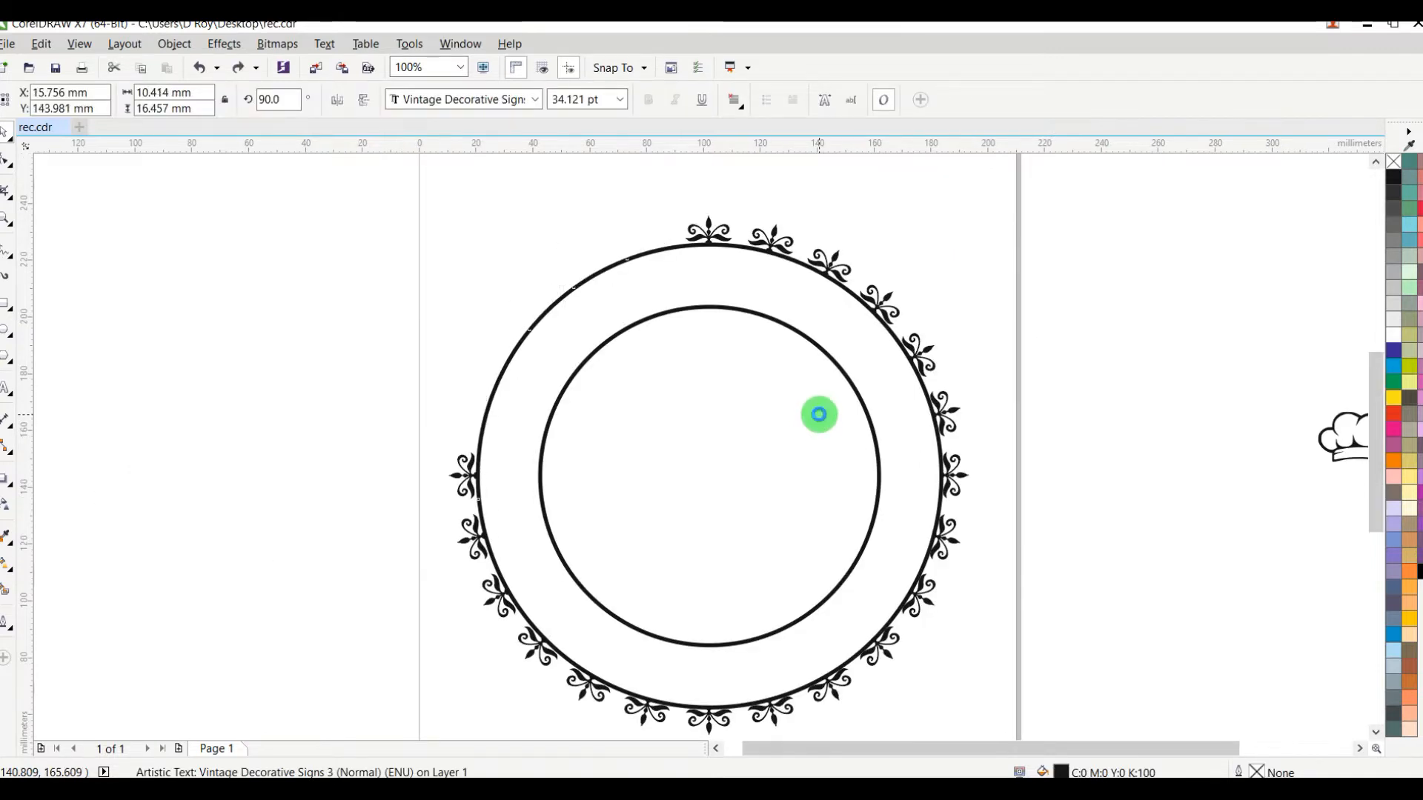
{"action": "key", "text": "ctrl+z"}
{"action": "key", "text": "ctrl+z"}
{"action": "key", "text": "ctrl+z"}
{"action": "key", "text": "ctrl+z"}
{"action": "key", "text": "ctrl+z"}
{"action": "key", "text": "ctrl+z"}
{"action": "key", "text": "ctrl+z"}
{"action": "key", "text": "ctrl+z"}
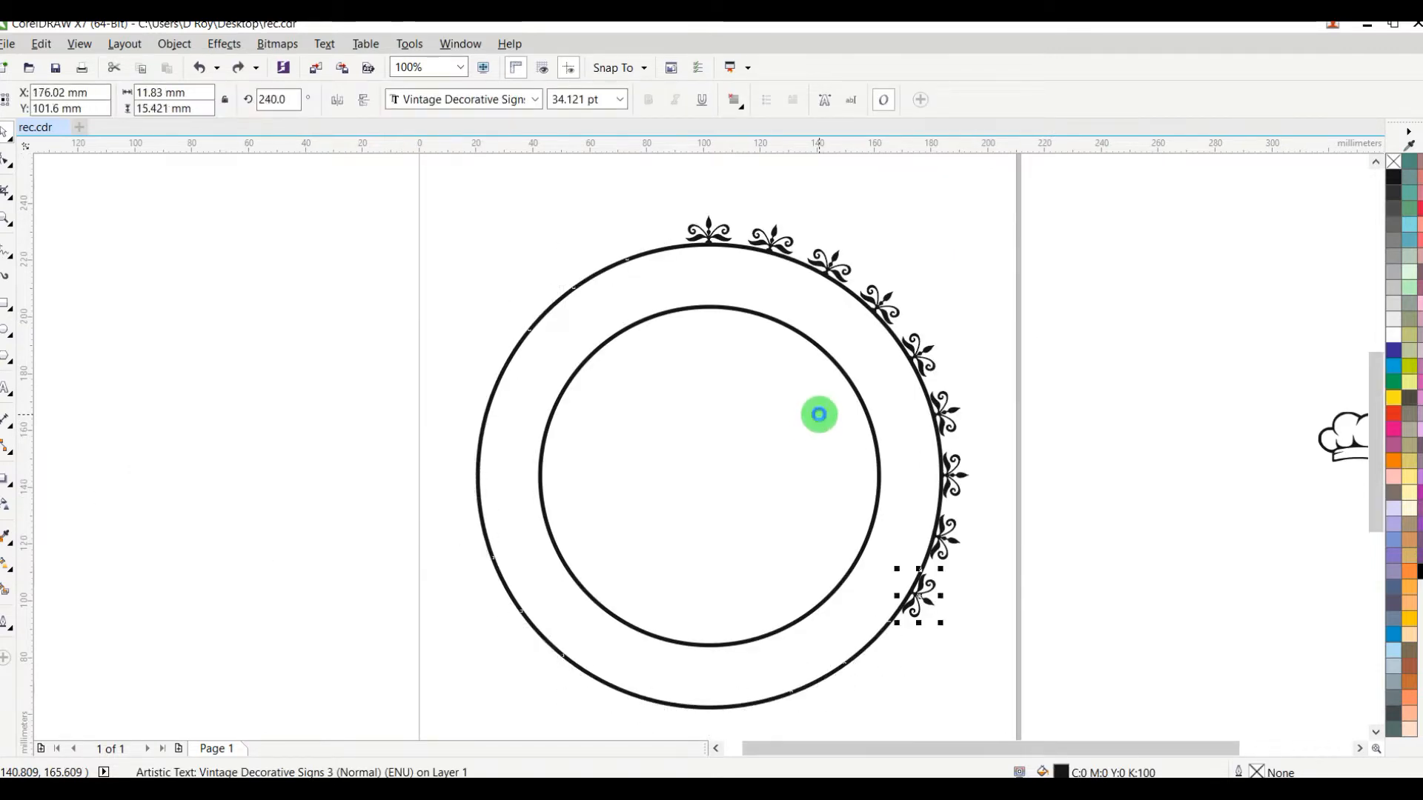
{"action": "key", "text": "ctrl+z"}
{"action": "key", "text": "ctrl+z"}
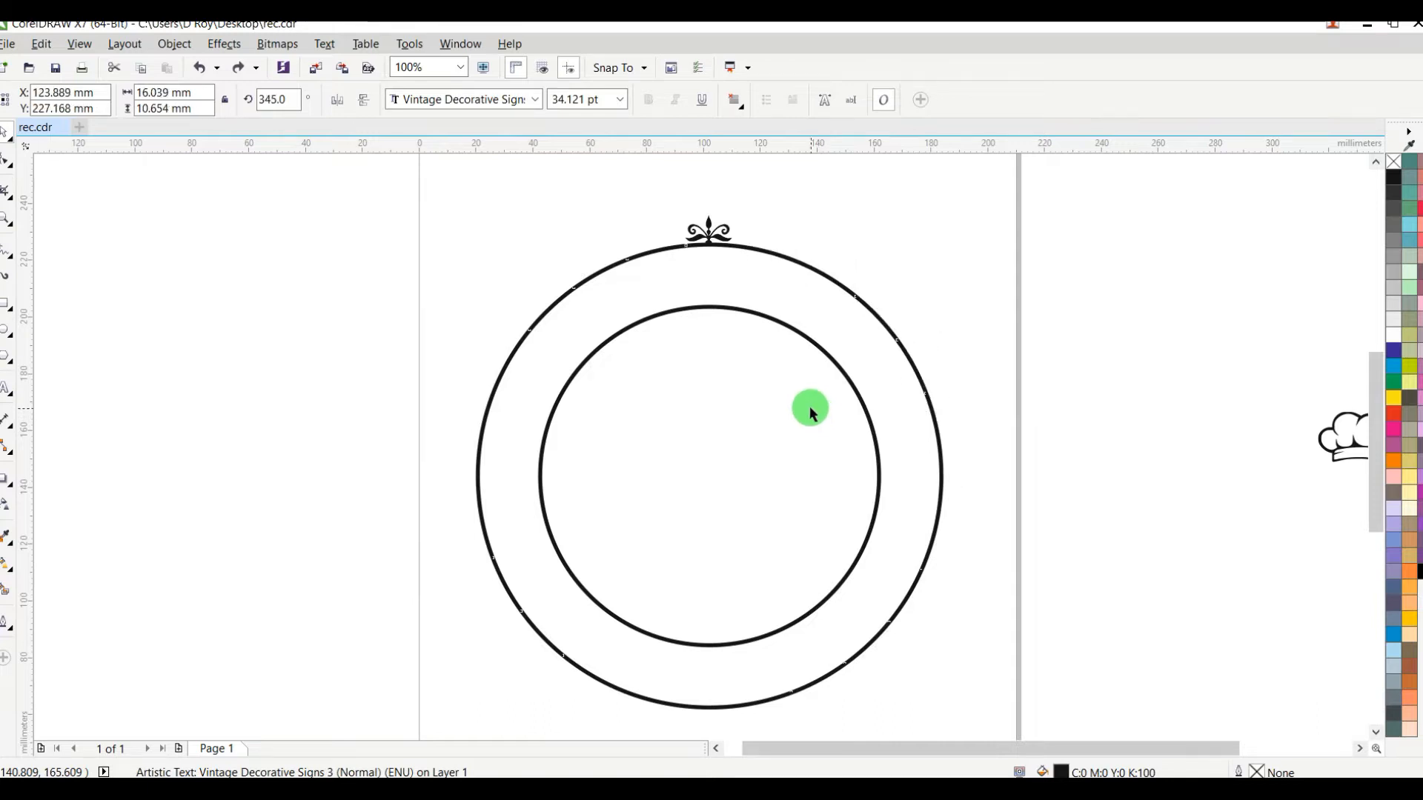
Step: Enlarge the ornament to about 22 mm wide, resting on the outer circle's top edge, and align it horizontally with the circle's centre
{"action": "left_click", "coordinate": [741, 225]}
{"action": "scroll", "coordinate": [708, 226], "scroll_direction": "up", "scroll_amount": 1}
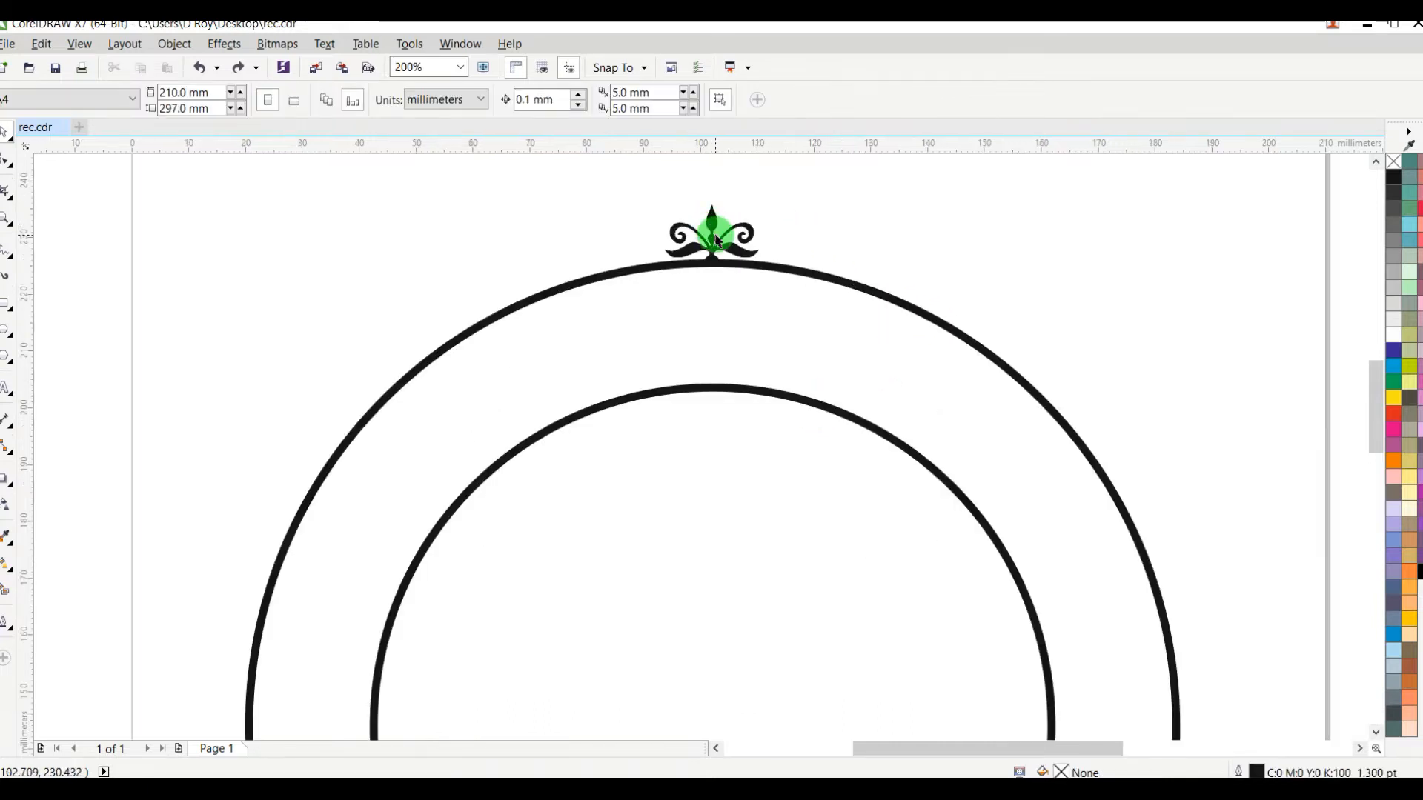
{"action": "left_click", "coordinate": [714, 232]}
{"action": "mouse_move", "coordinate": [767, 199]}
{"action": "left_mouse_down"}
{"action": "mouse_move", "coordinate": [797, 181]}
{"action": "mouse_move", "coordinate": [764, 215]}
{"action": "left_mouse_up"}
{"action": "left_click_drag", "start_coordinate": [791, 289], "coordinate": [786, 278]}
{"action": "left_click_drag", "start_coordinate": [741, 232], "coordinate": [712, 228]}
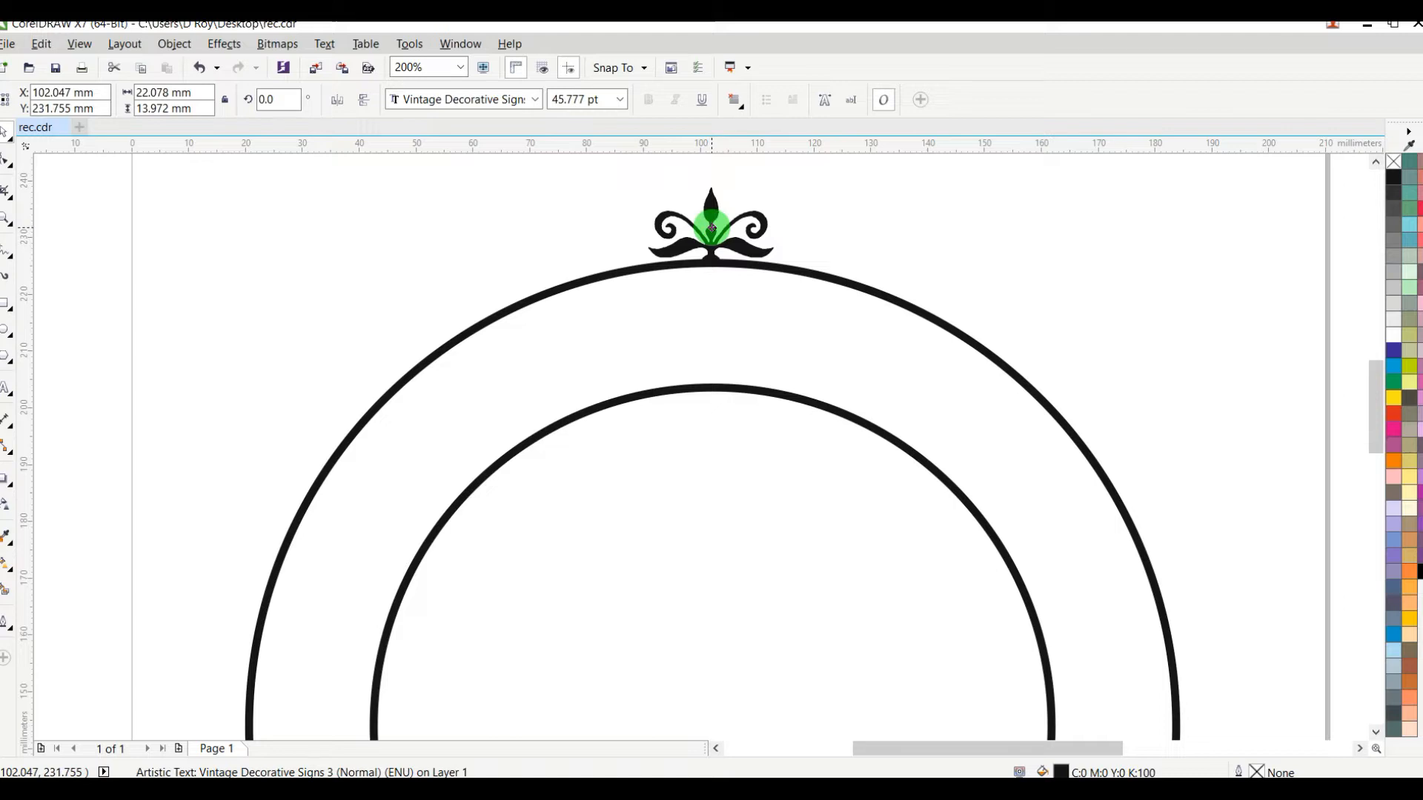
{"action": "left_click", "coordinate": [835, 280], "text": "shift"}
{"action": "left_click", "coordinate": [1067, 243]}
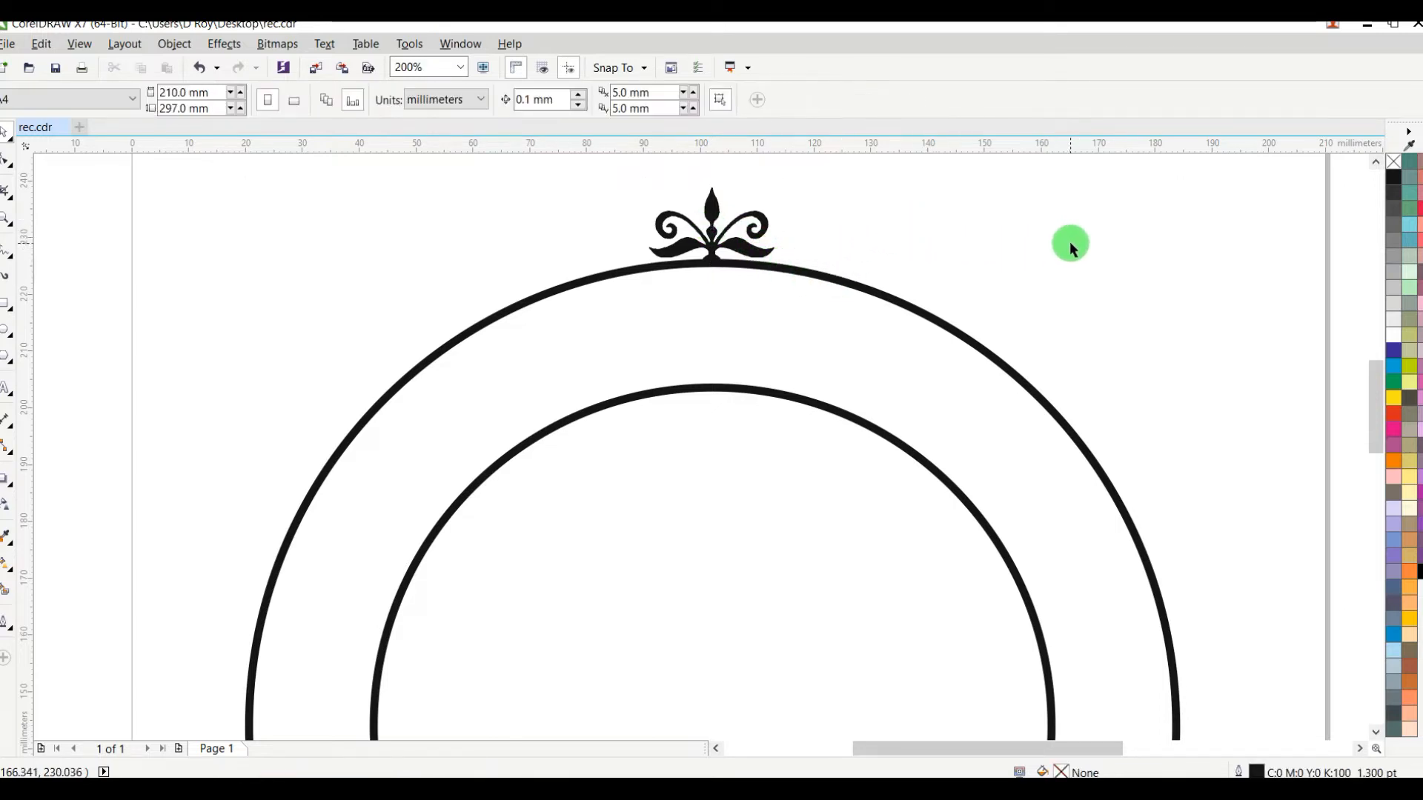
Step: Set the enlarged ornament's rotation centre on the circles' centre and create a copy rotated 15° clockwise about it
{"action": "scroll", "coordinate": [1068, 243], "scroll_direction": "down", "scroll_amount": 1}
{"action": "left_click", "coordinate": [910, 233]}
{"action": "left_click", "coordinate": [916, 236]}
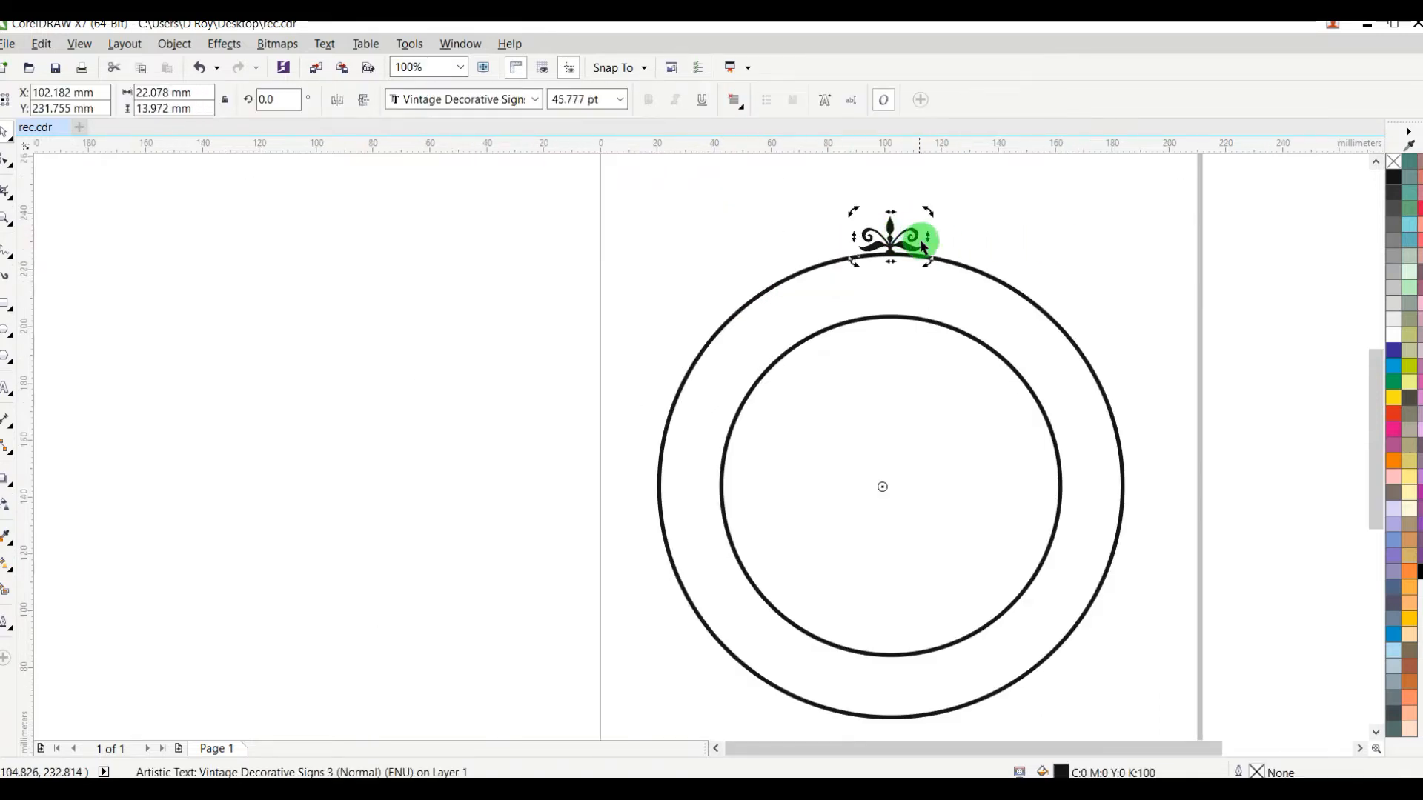
{"action": "left_click_drag", "start_coordinate": [885, 486], "coordinate": [890, 486]}
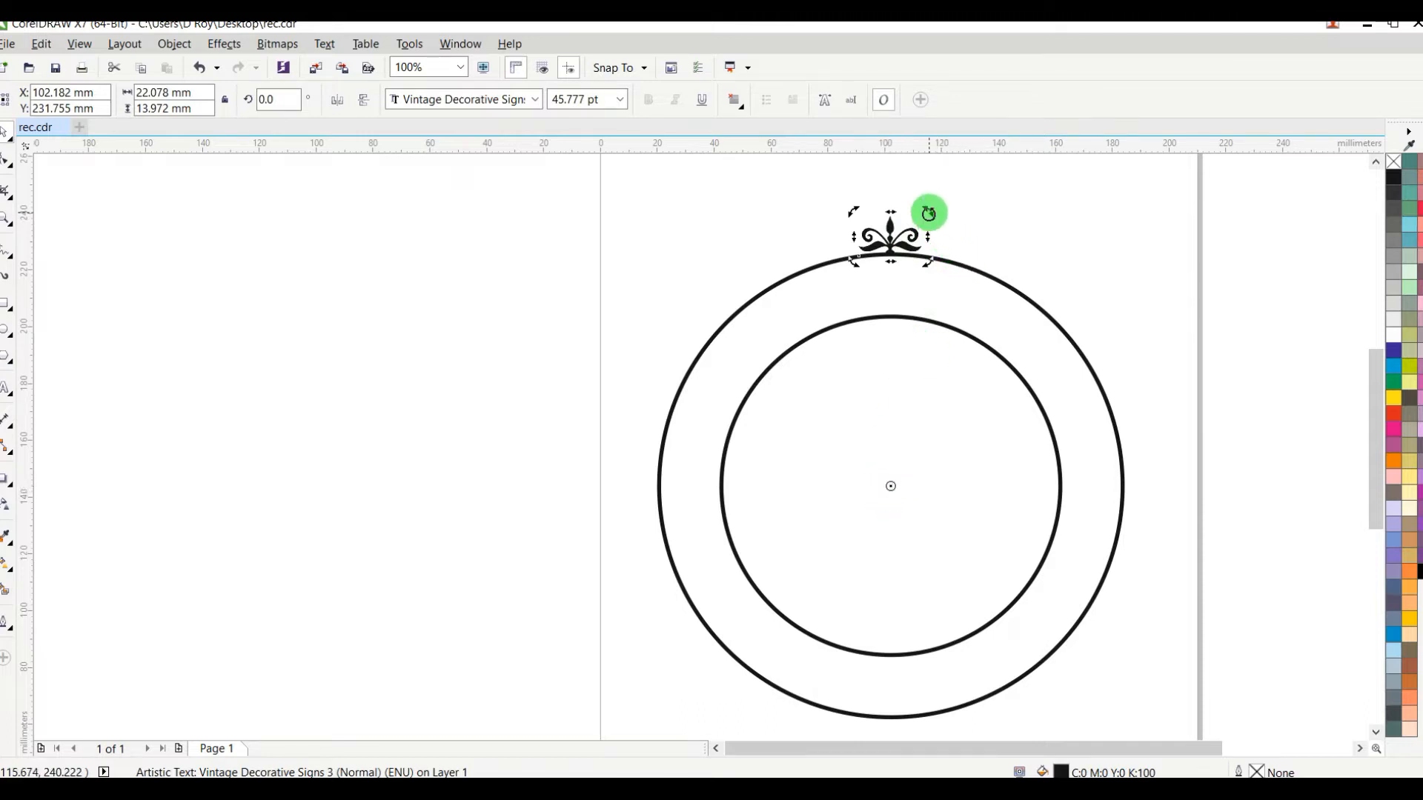
{"action": "left_click_drag", "start_coordinate": [928, 213], "coordinate": [993, 240]}
{"action": "right_click", "coordinate": [995, 240]}
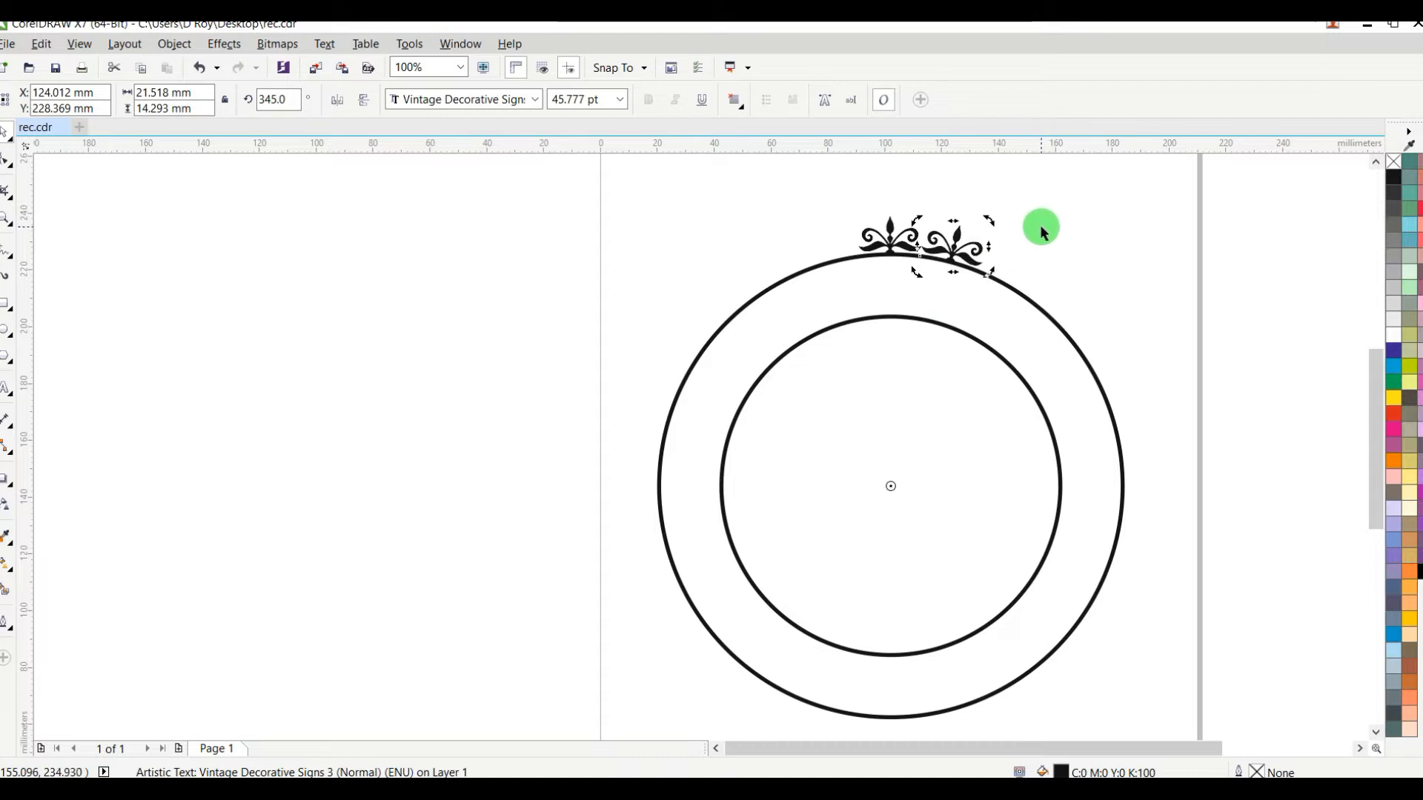
Step: Repeat the 15° rotated copy of the enlarged ornament until the copies ring the whole outer circle, and clear the selection
{"action": "key", "text": "ctrl+r"}
{"action": "key", "text": "ctrl+r"}
{"action": "key", "text": "ctrl+r"}
{"action": "key", "text": "ctrl+r"}
{"action": "key", "text": "ctrl+r"}
{"action": "key", "text": "ctrl+r"}
{"action": "key", "text": "ctrl+r"}
{"action": "key", "text": "ctrl+r"}
{"action": "key", "text": "ctrl+r"}
{"action": "key", "text": "ctrl+r"}
{"action": "key", "text": "ctrl+r"}
{"action": "key", "text": "ctrl+r"}
{"action": "key", "text": "ctrl+r"}
{"action": "key", "text": "ctrl+r"}
{"action": "key", "text": "ctrl+r"}
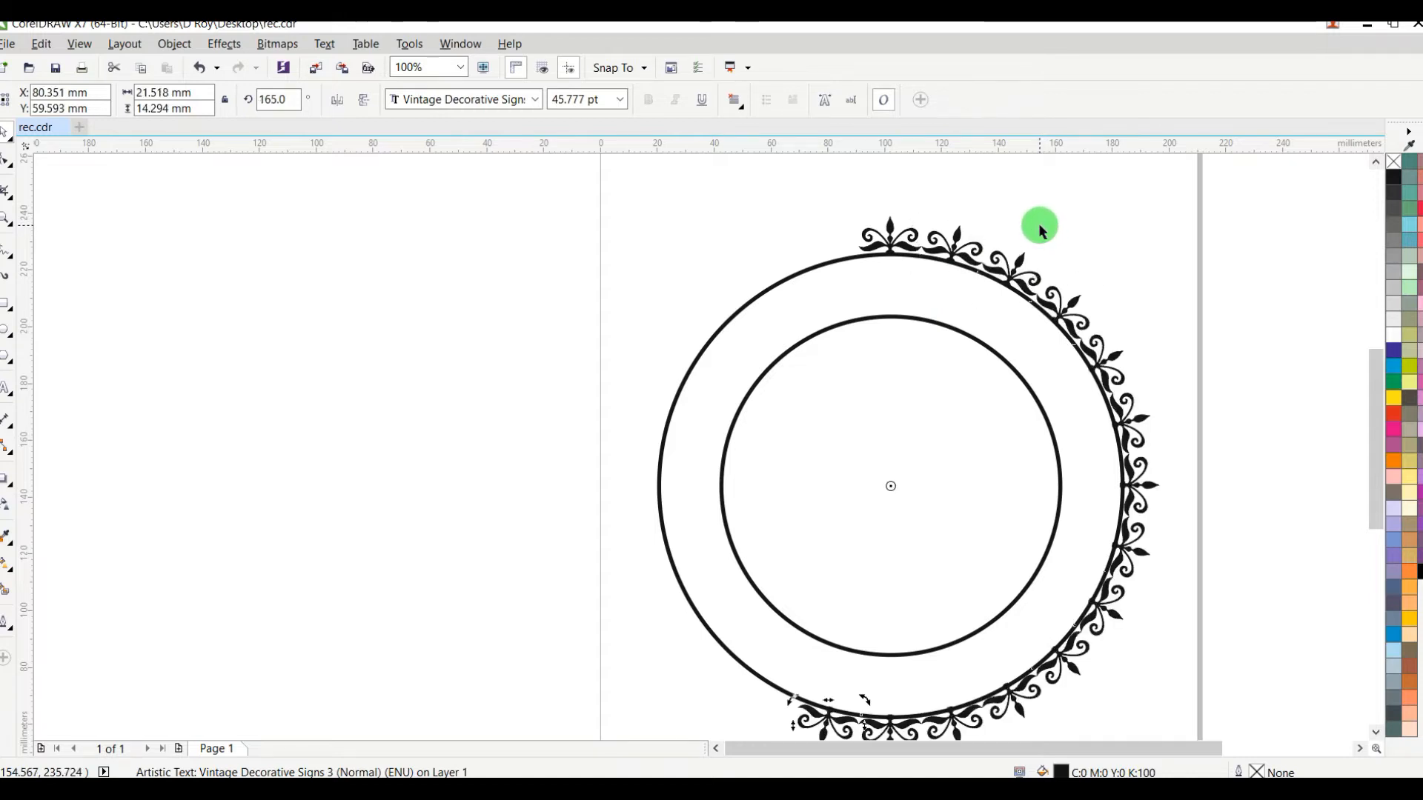
{"action": "key", "text": "ctrl+r"}
{"action": "key", "text": "ctrl+r"}
{"action": "key", "text": "ctrl+r"}
{"action": "key", "text": "ctrl+r"}
{"action": "key", "text": "ctrl+r"}
{"action": "key", "text": "ctrl+r"}
{"action": "key", "text": "ctrl+r"}
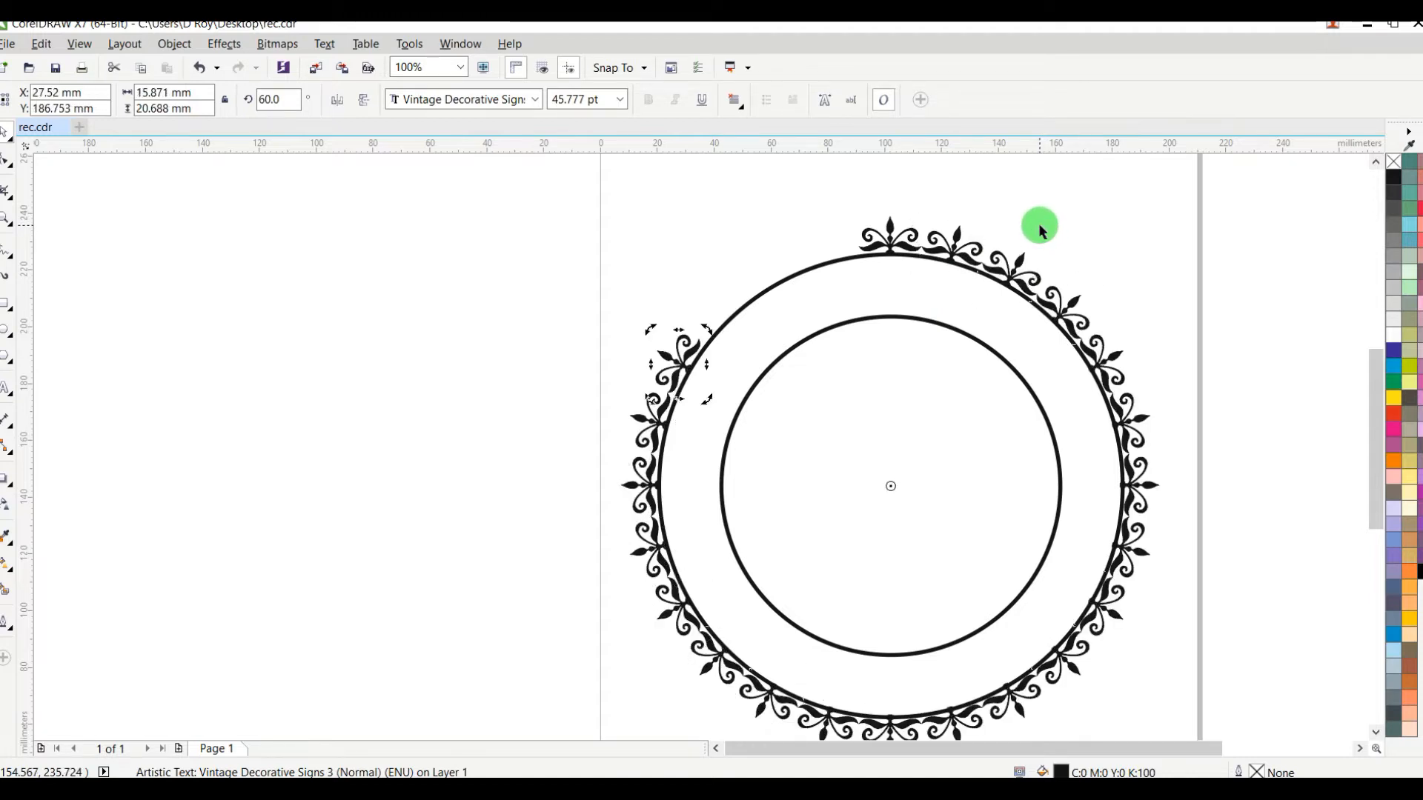
{"action": "left_click", "coordinate": [1160, 222]}
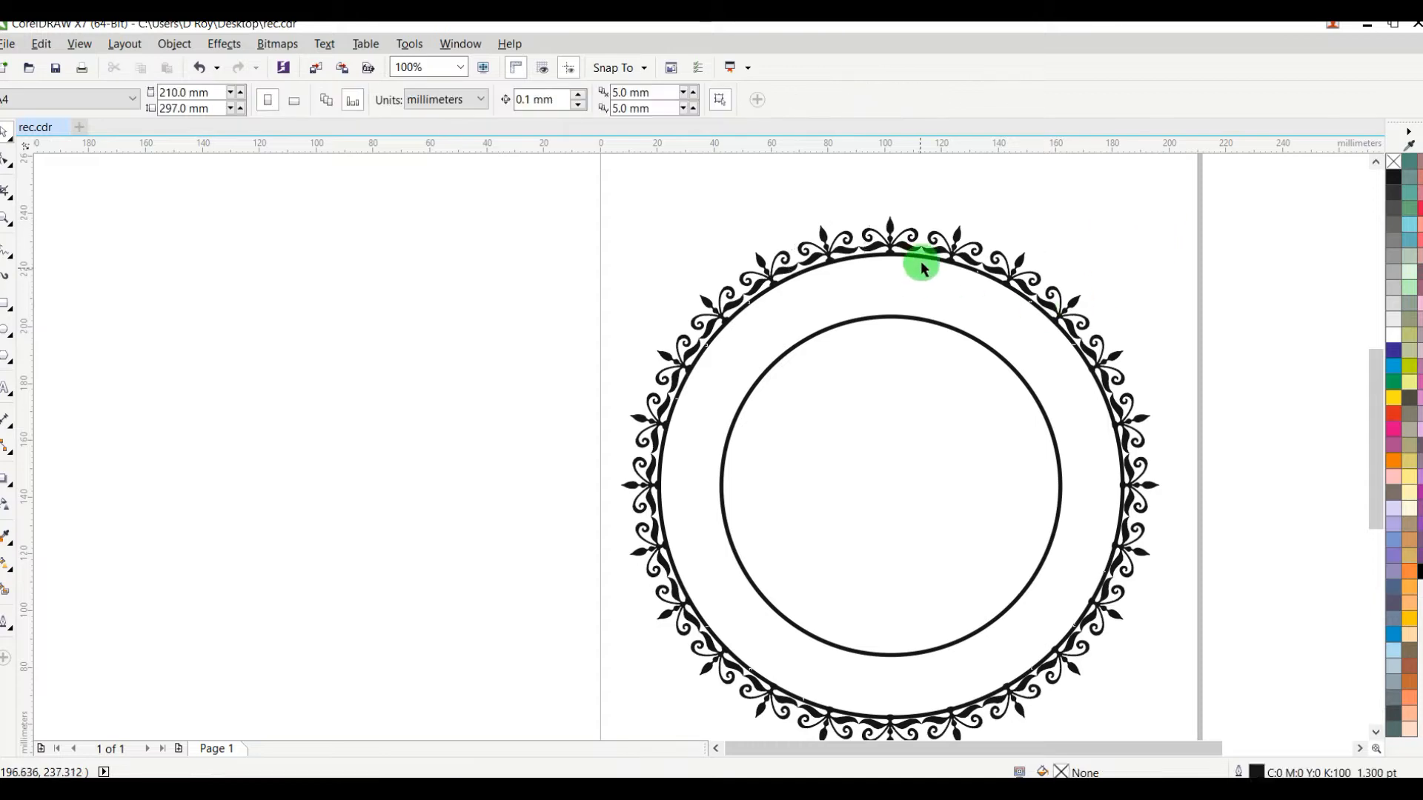
Step: Add an artistic text outside the page reading "BABA BURORAJ CATERER" with "Quality Food Suppliers" on the second line
{"action": "scroll", "coordinate": [927, 247], "scroll_direction": "up", "scroll_amount": 3}
{"action": "scroll", "coordinate": [927, 252], "scroll_direction": "down", "scroll_amount": 5}
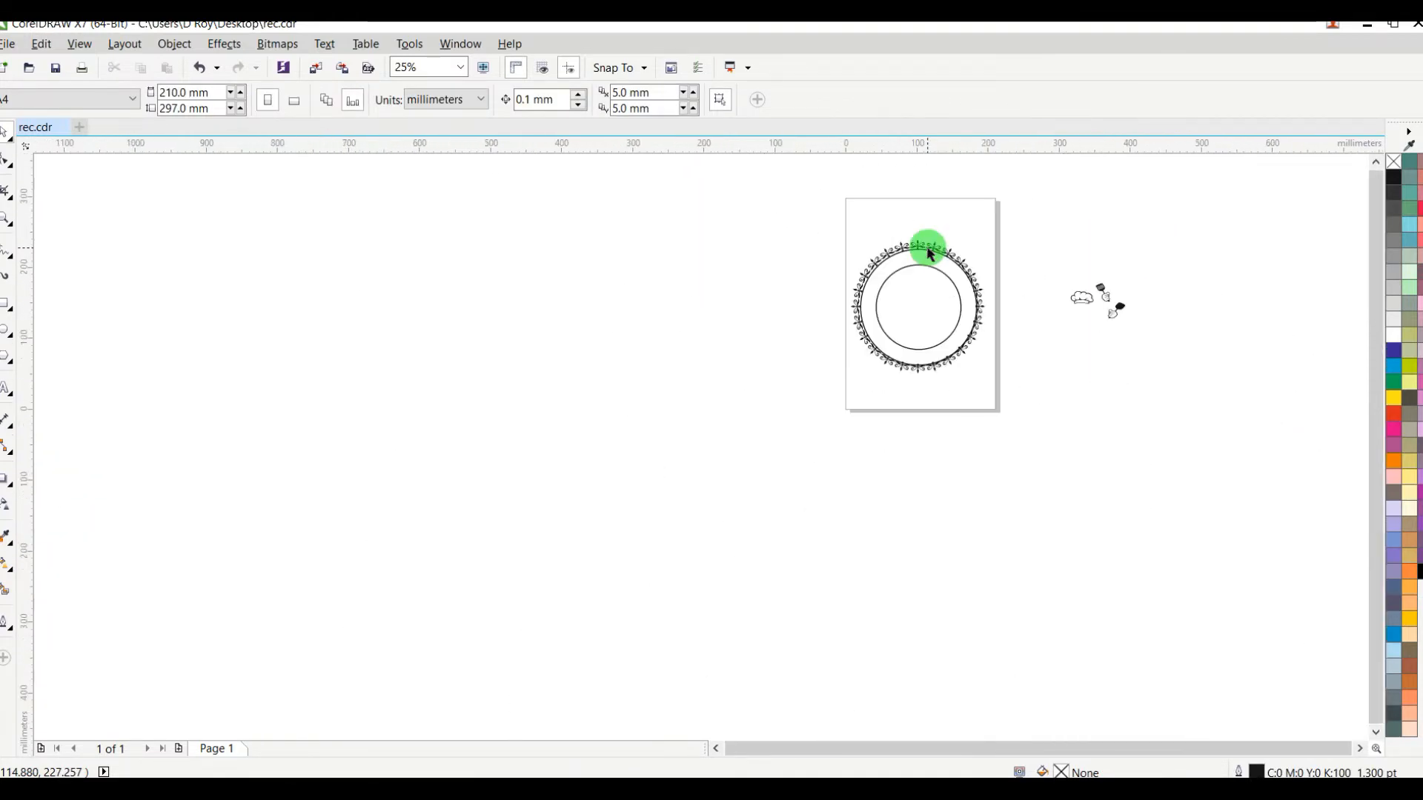
{"action": "scroll", "coordinate": [936, 239], "scroll_direction": "up", "scroll_amount": 3}
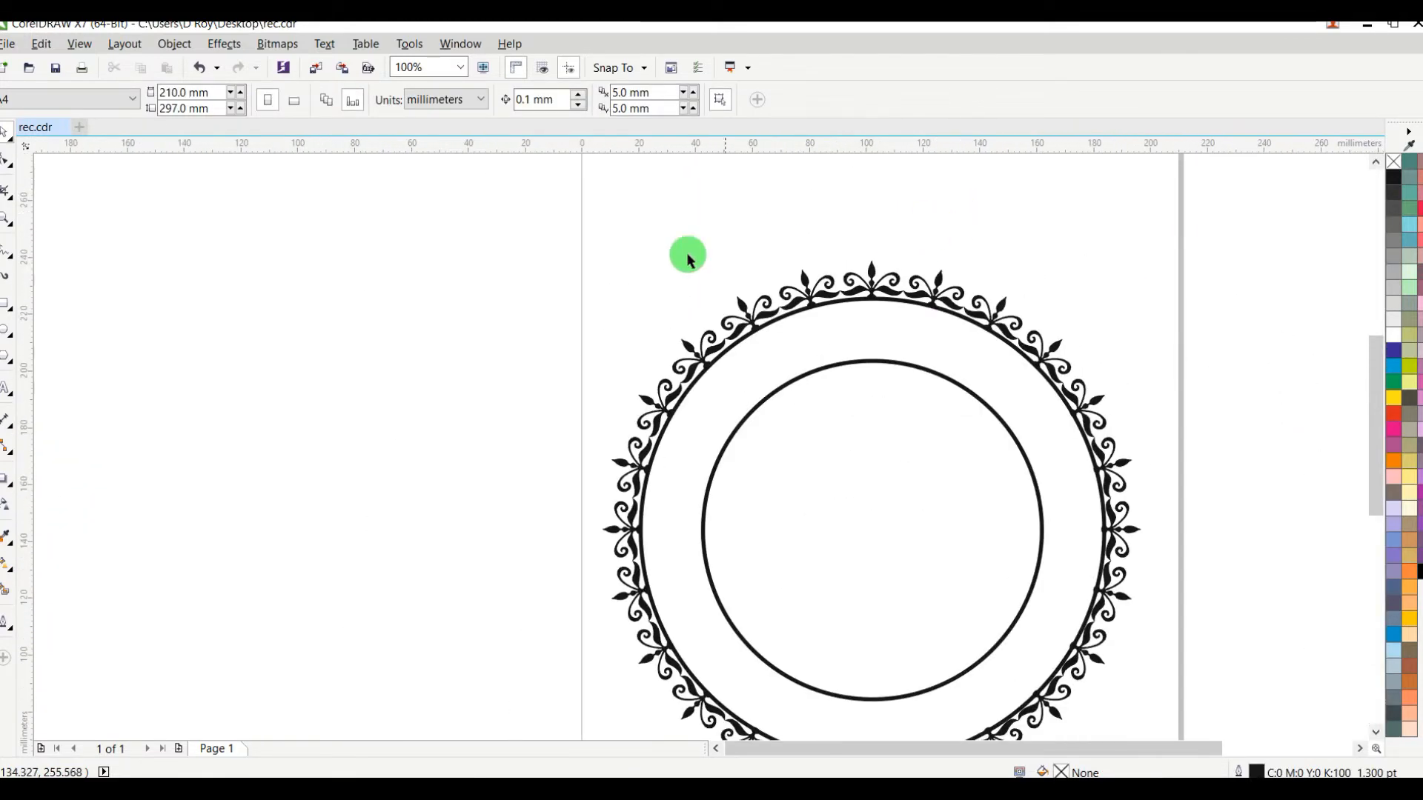
{"action": "left_click", "coordinate": [6, 389]}
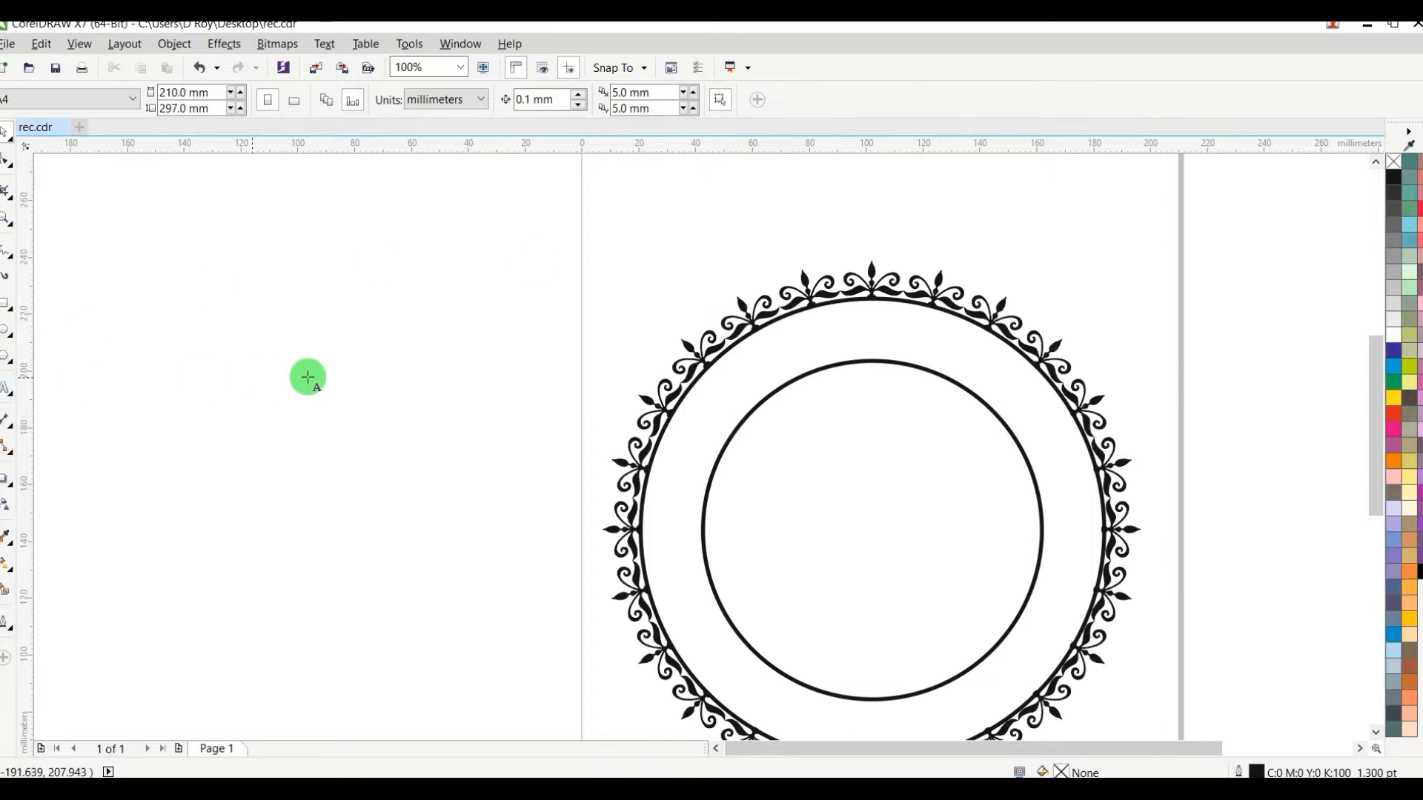
{"action": "left_click", "coordinate": [324, 373]}
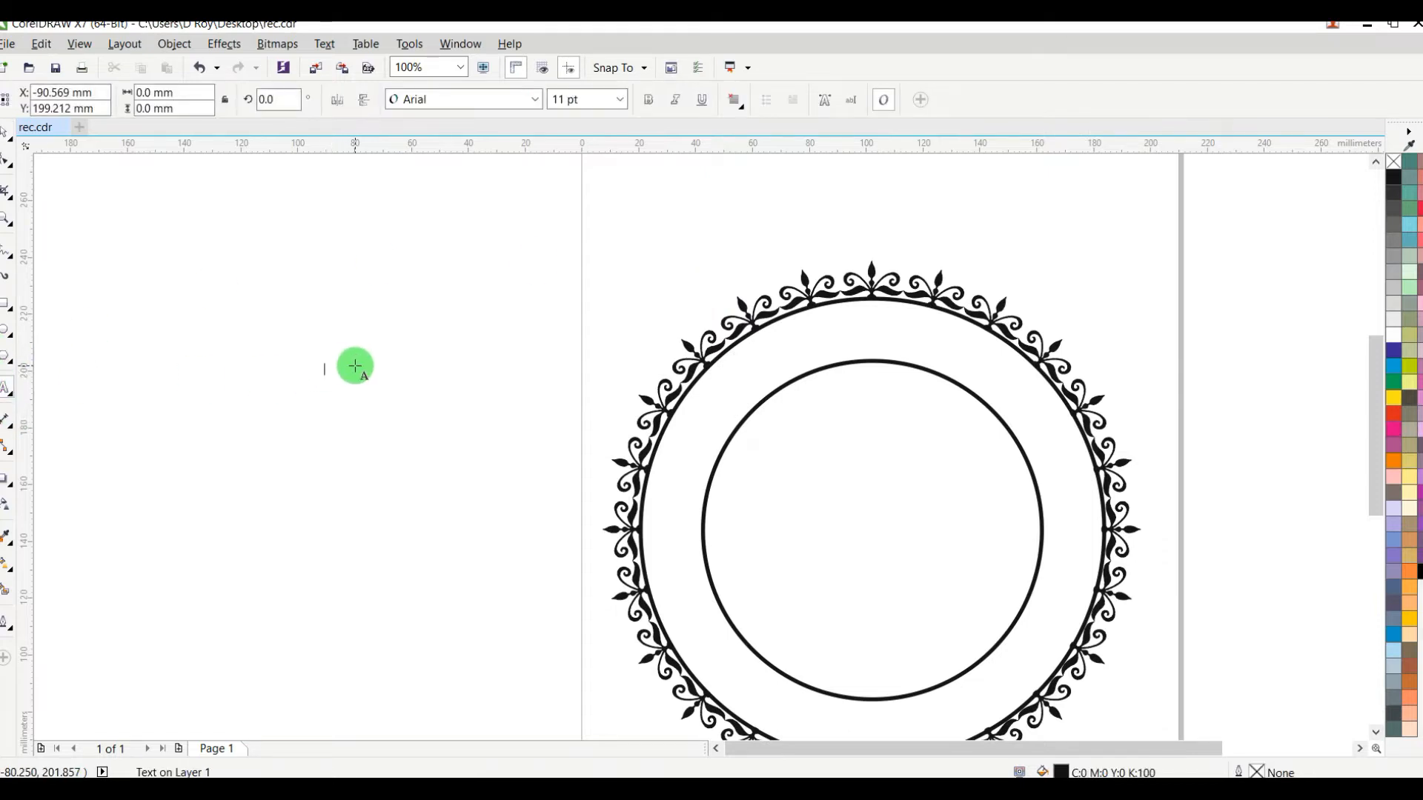
{"action": "type", "text": "BABA BURORAJ CATERER"}
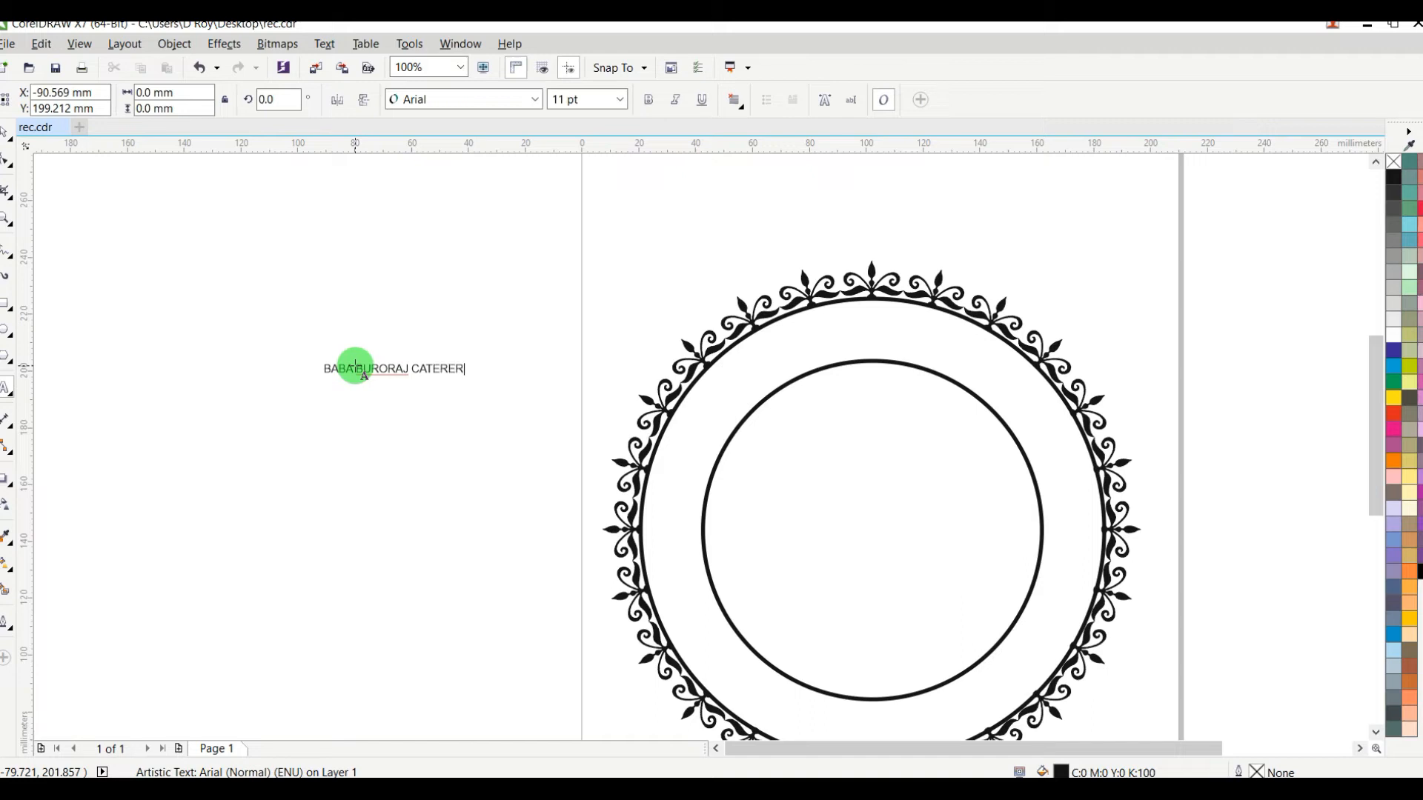
{"action": "scroll", "coordinate": [372, 365], "scroll_direction": "up", "scroll_amount": 4}
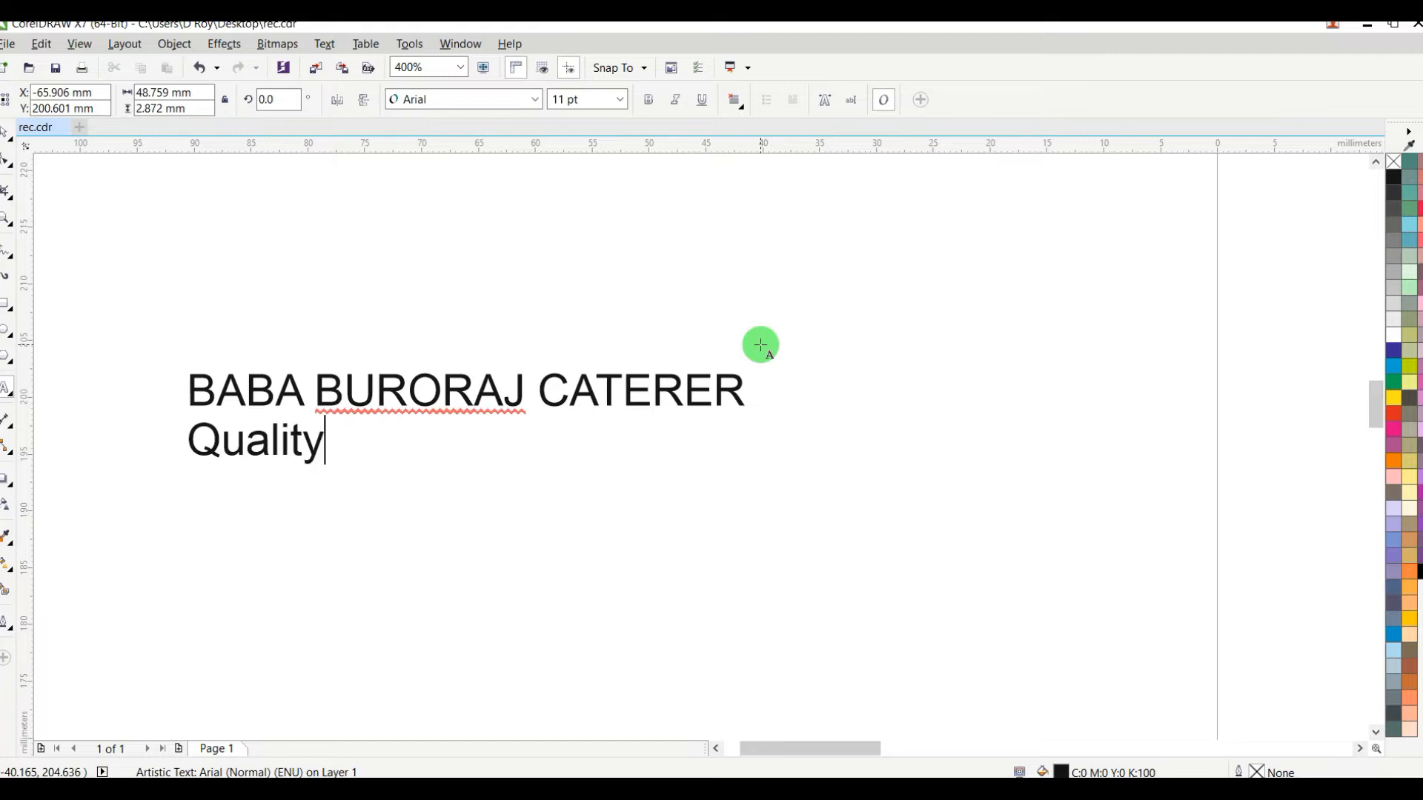
{"action": "type", "text": "ood S"}
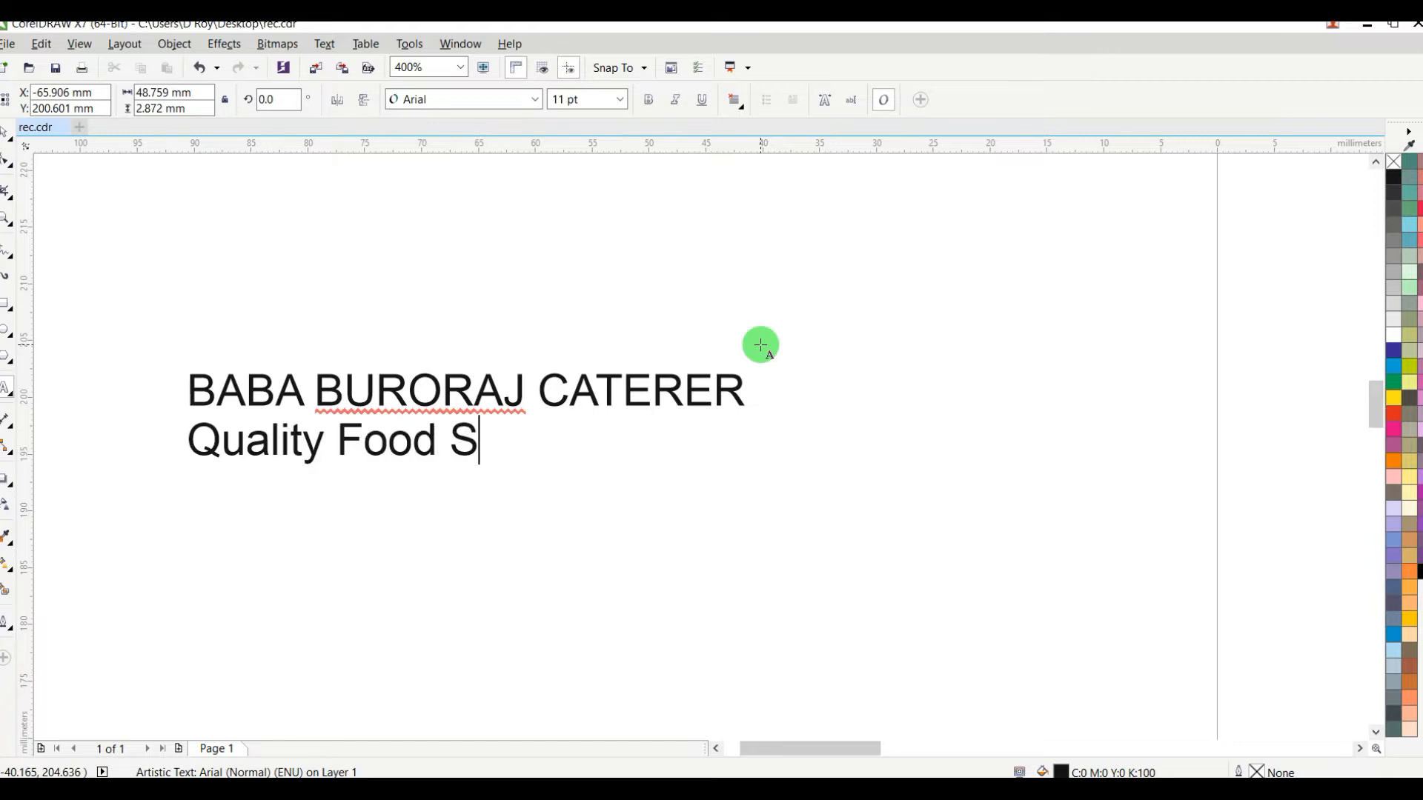
{"action": "type", "text": "uppliers"}
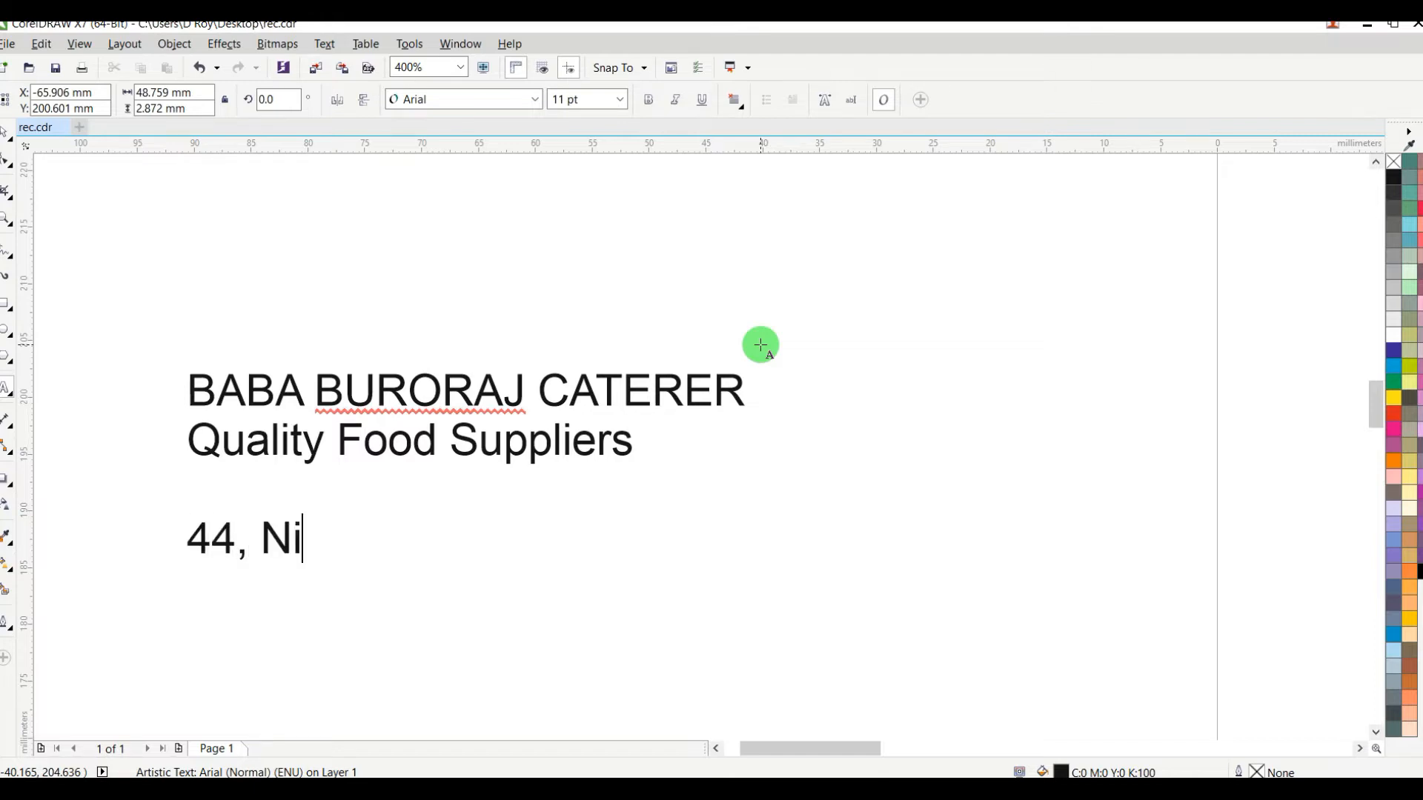
Step: Complete the text block with the caterer's postal address and, on the line below it, the mobile number
{"action": "type", "text": "ranjan Sen N"}
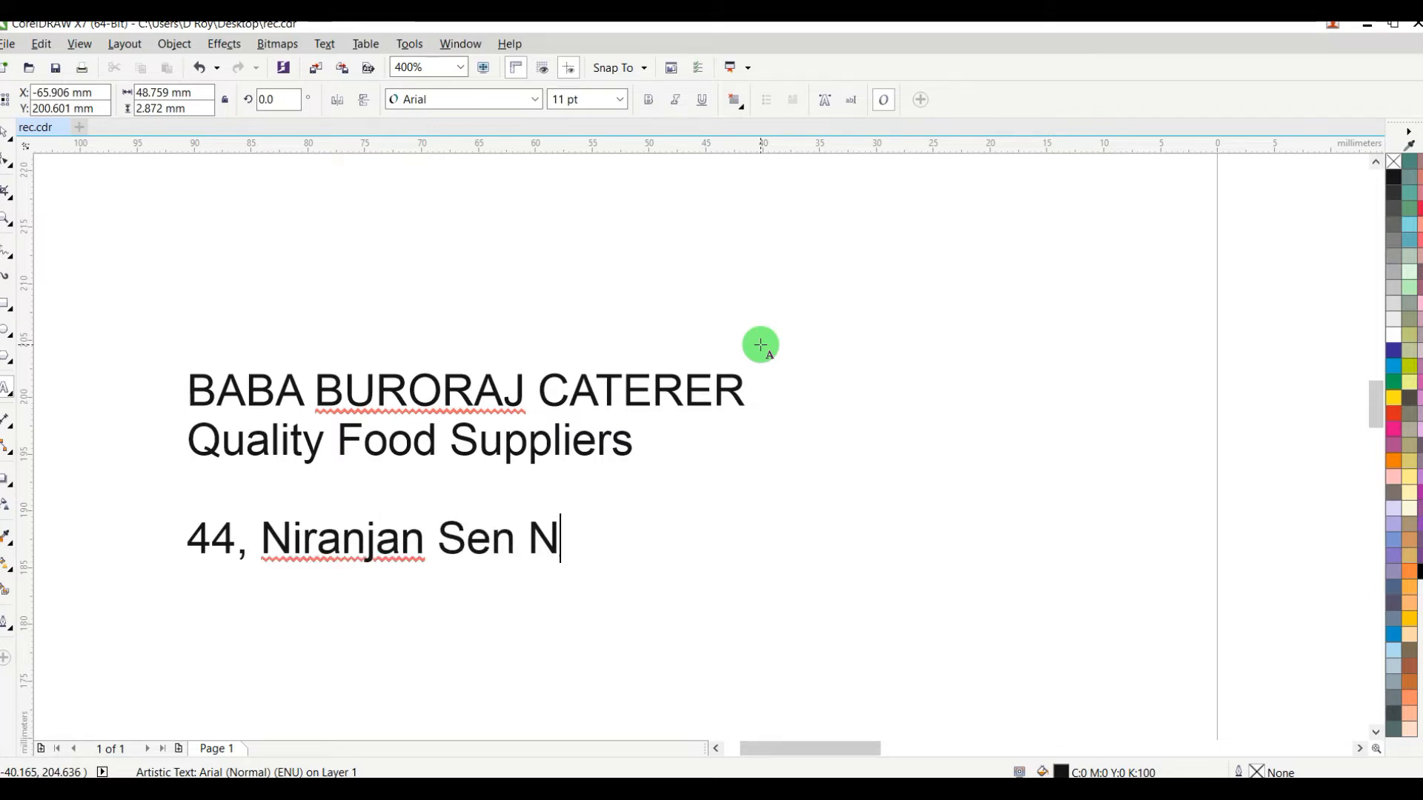
{"action": "type", "text": "agar, "}
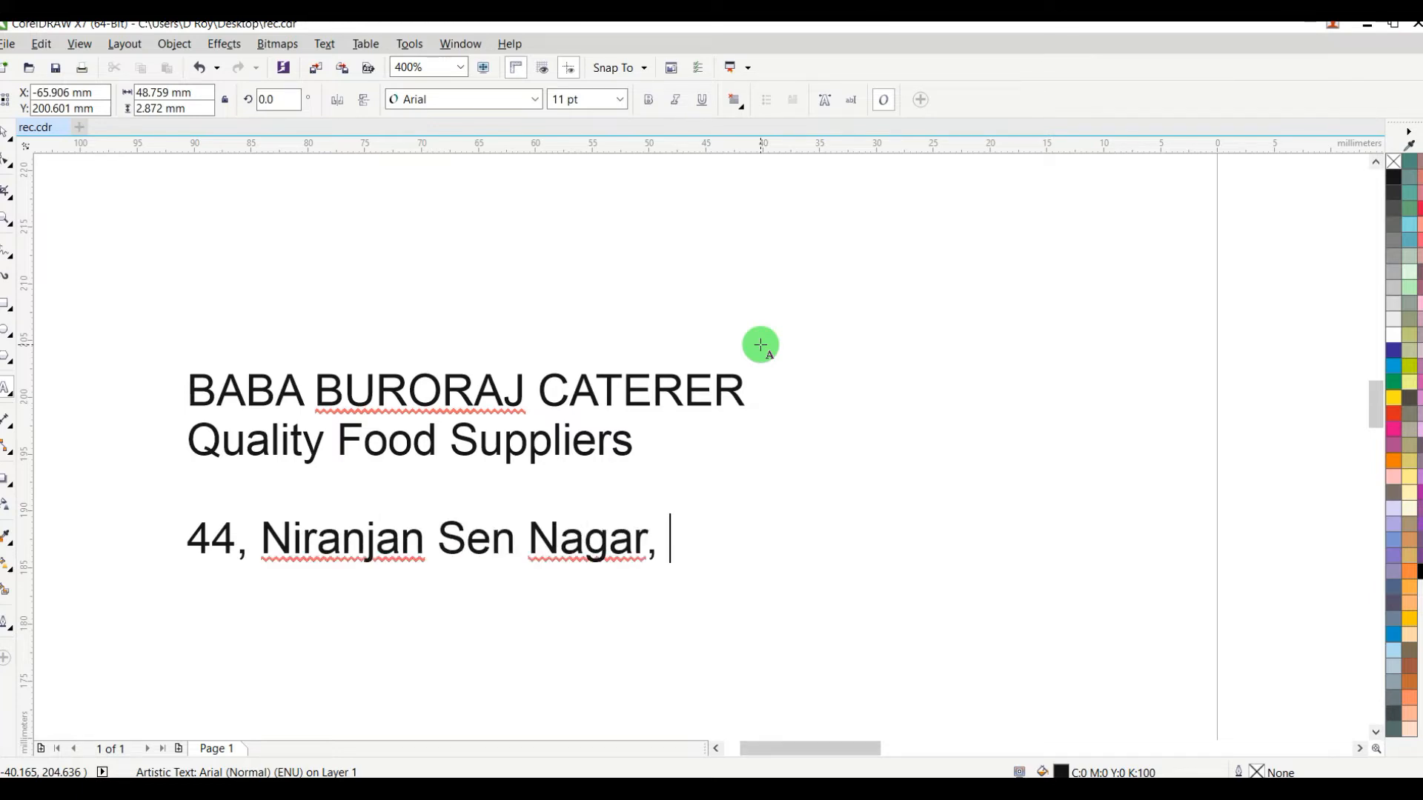
{"action": "type", "text": "Kolkata - 108"}
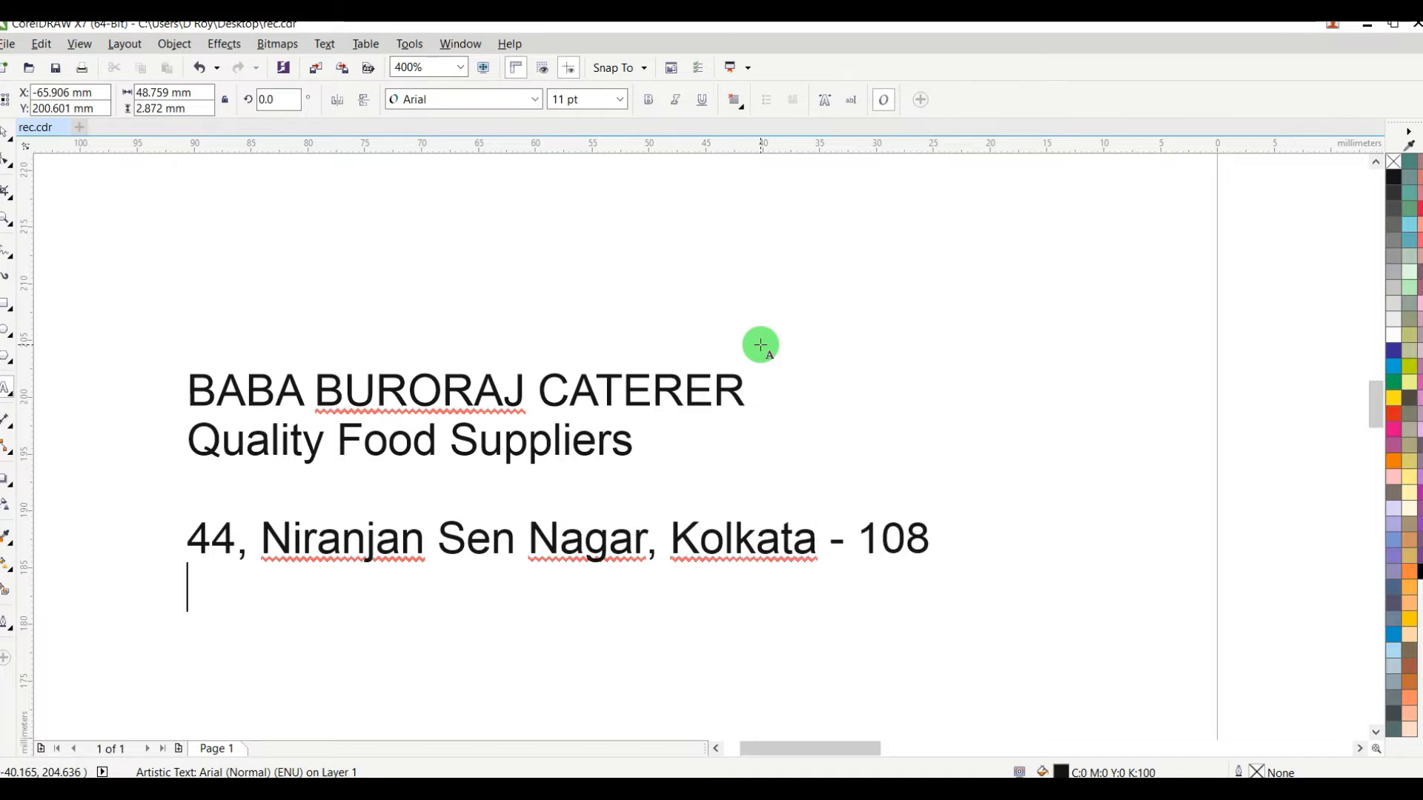
{"action": "type", "text": "Ko"}
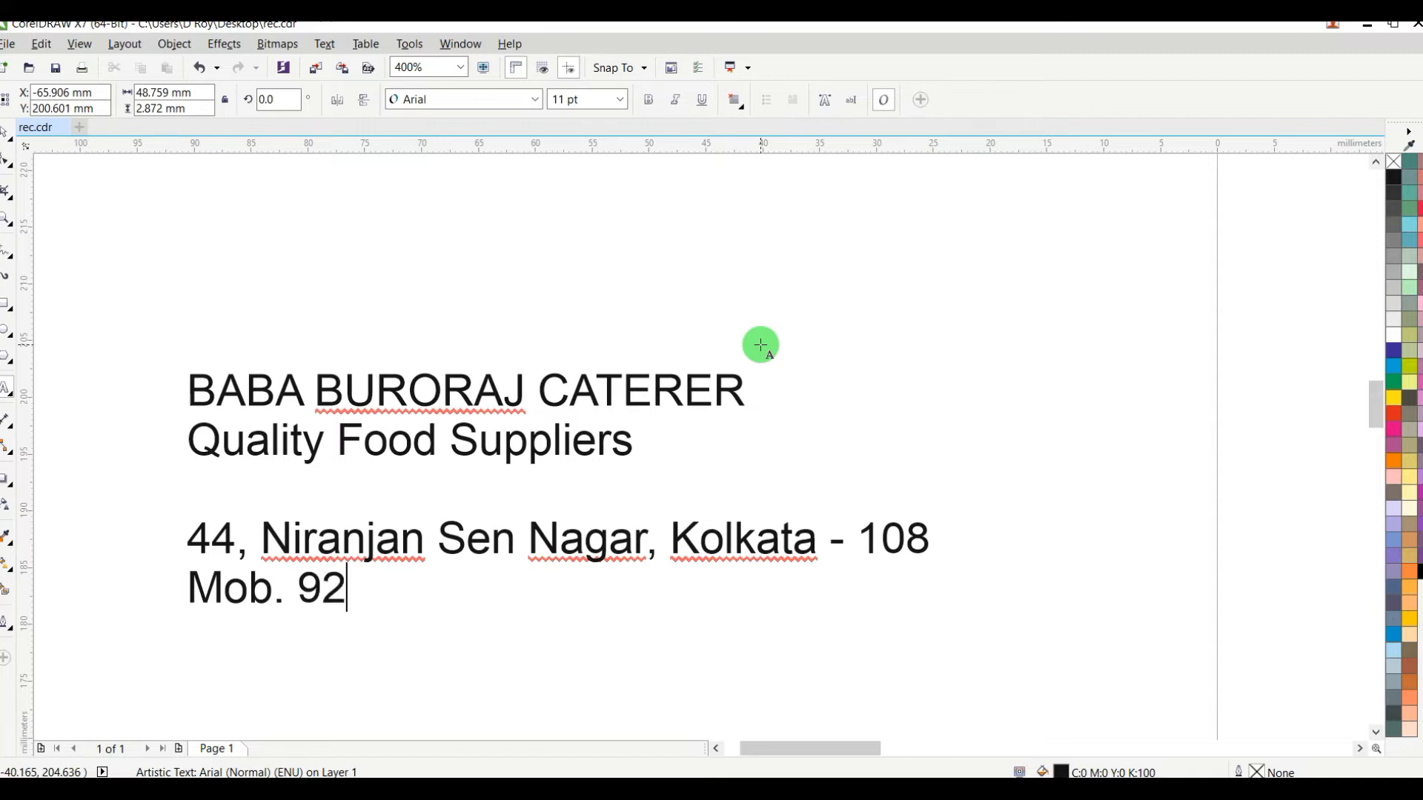
{"action": "type", "text": "9258542"}
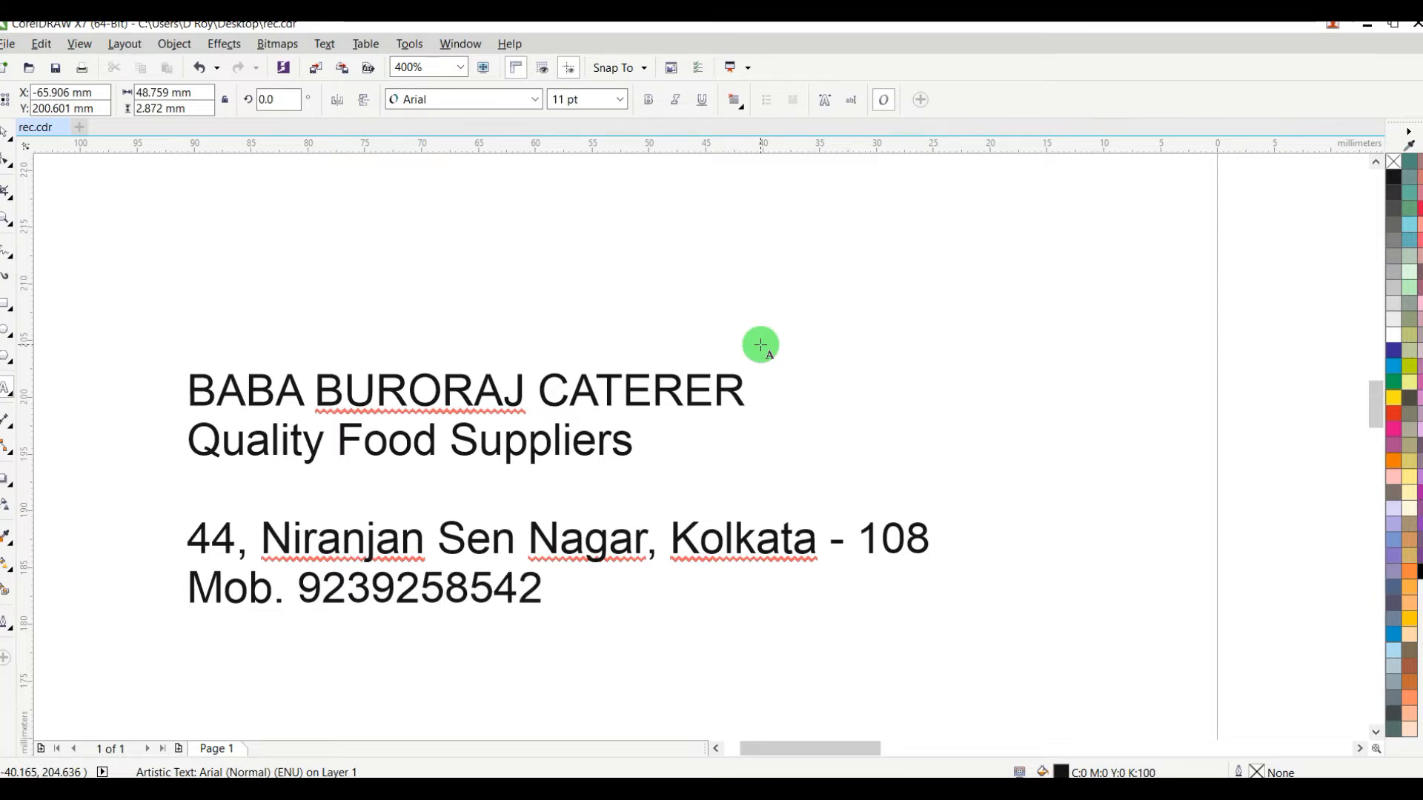
Step: Cut the line "BABA BURORAJ CATERER" out of the text block and paste it as a separate text above the emblem
{"action": "scroll", "coordinate": [652, 394], "scroll_direction": "down", "scroll_amount": 2}
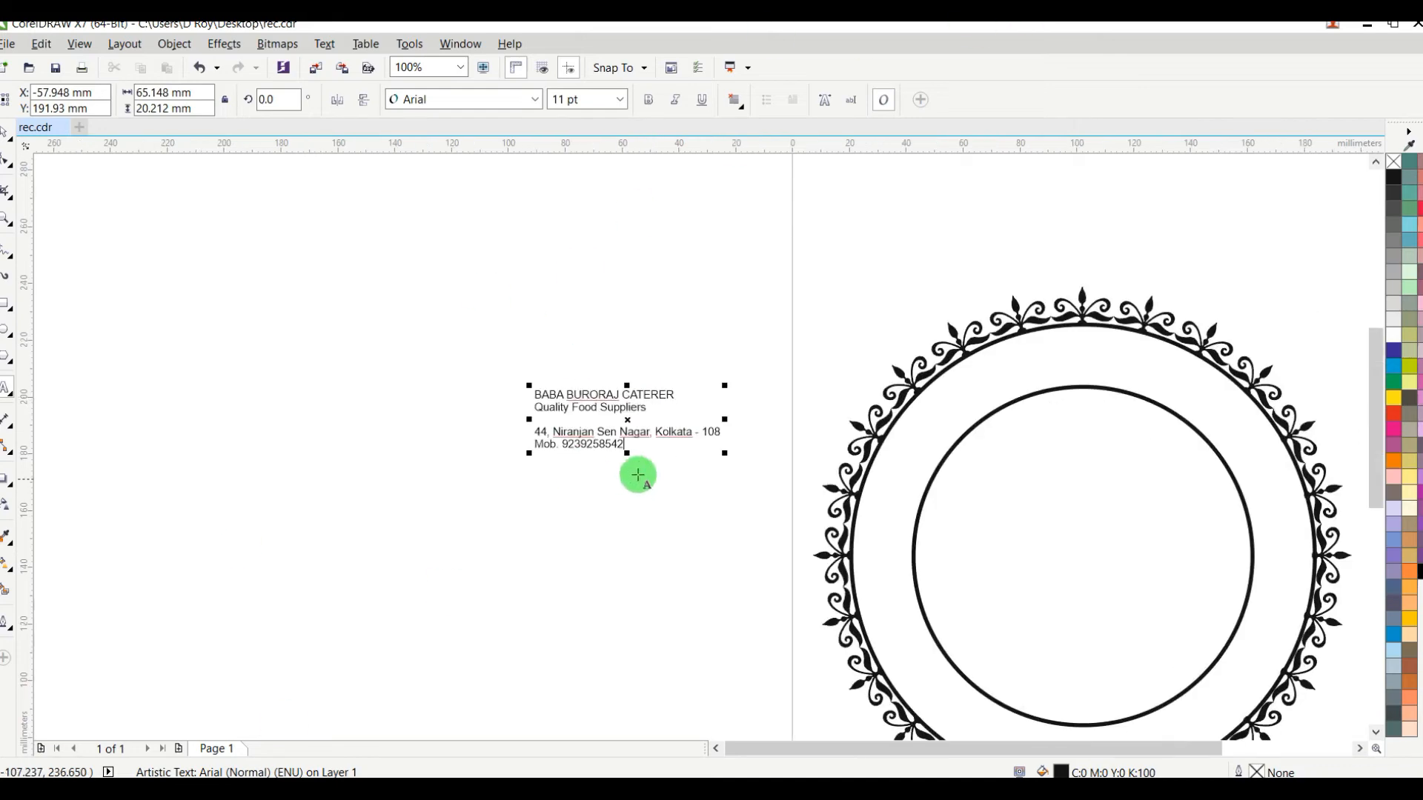
{"action": "scroll", "coordinate": [668, 415], "scroll_direction": "up", "scroll_amount": 1}
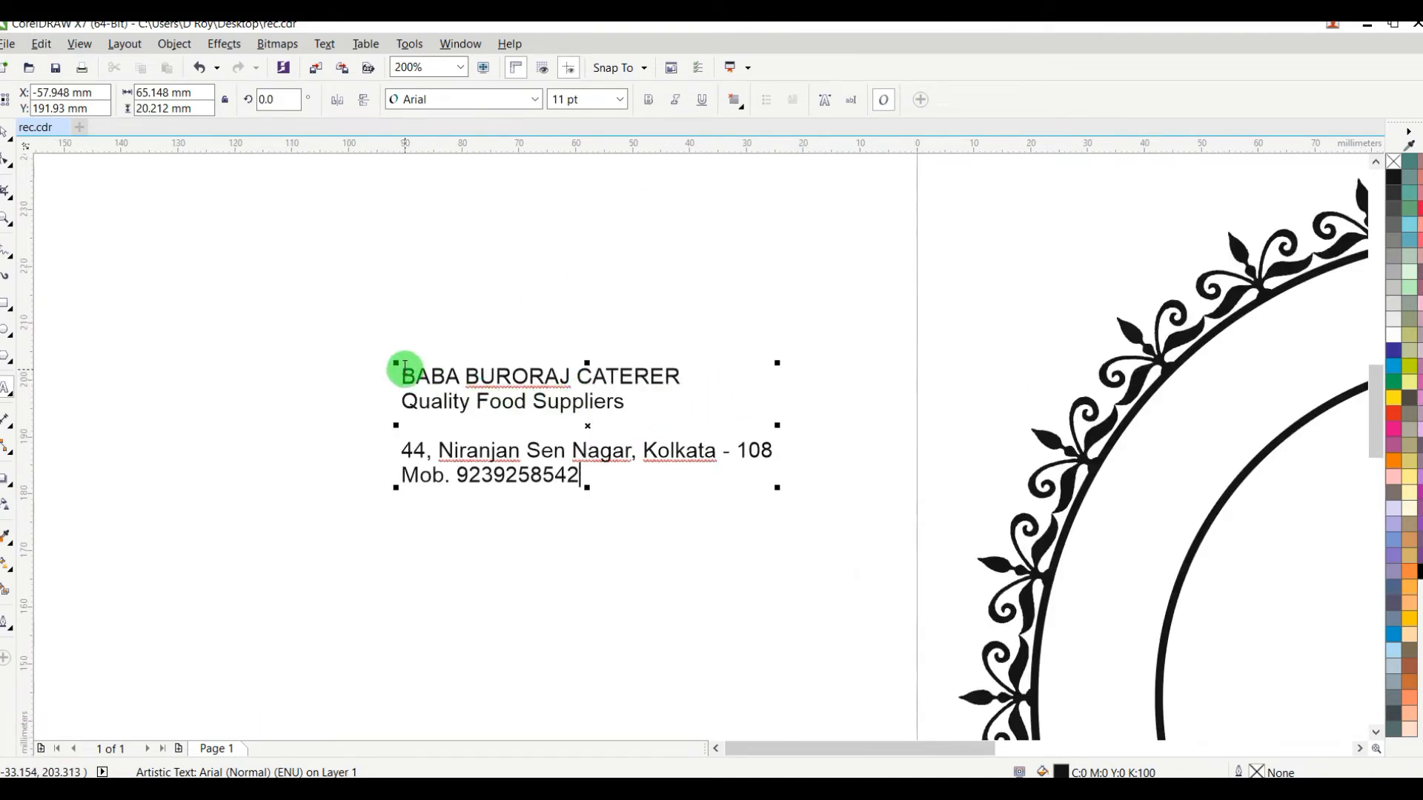
{"action": "left_click_drag", "start_coordinate": [405, 365], "coordinate": [680, 376]}
{"action": "right_click", "coordinate": [641, 379]}
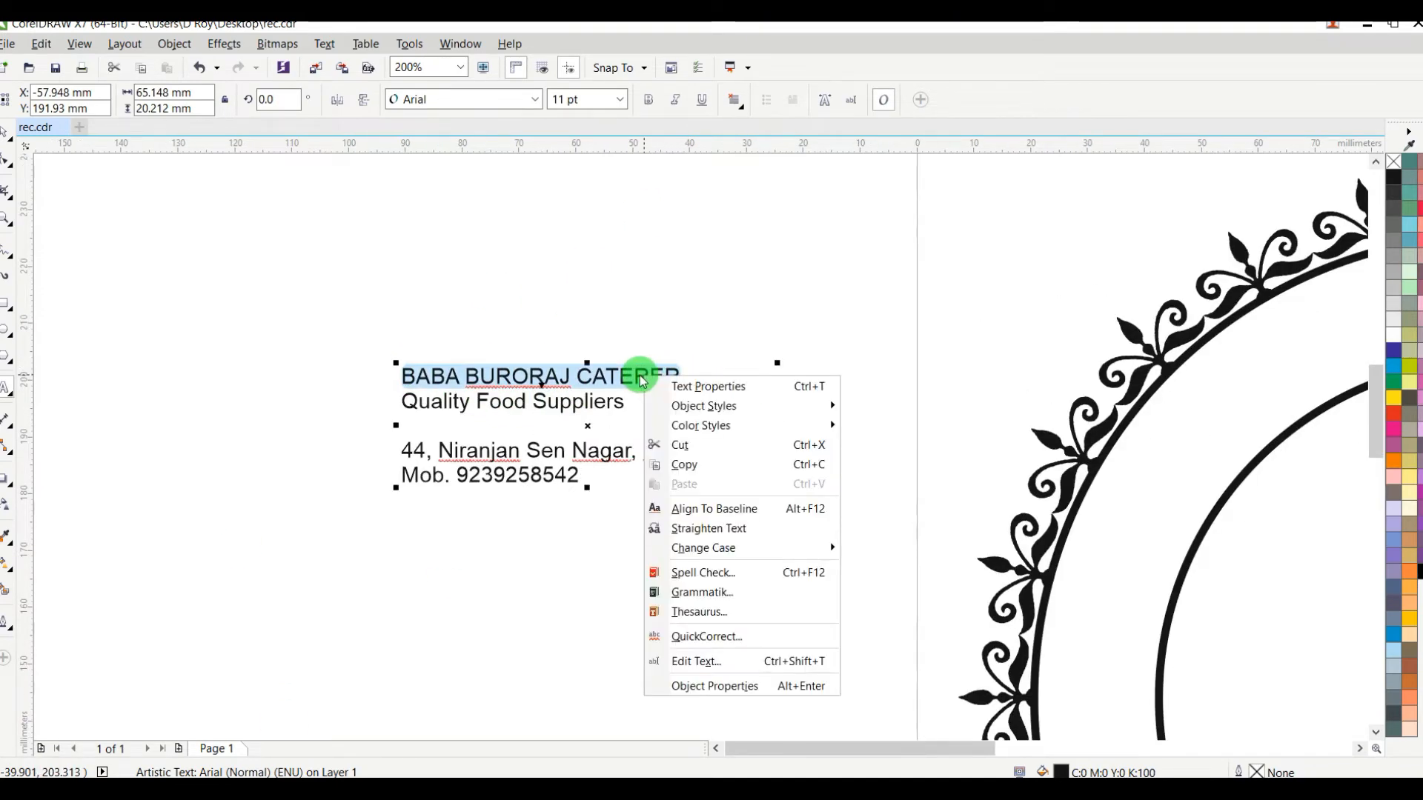
{"action": "left_click", "coordinate": [692, 445]}
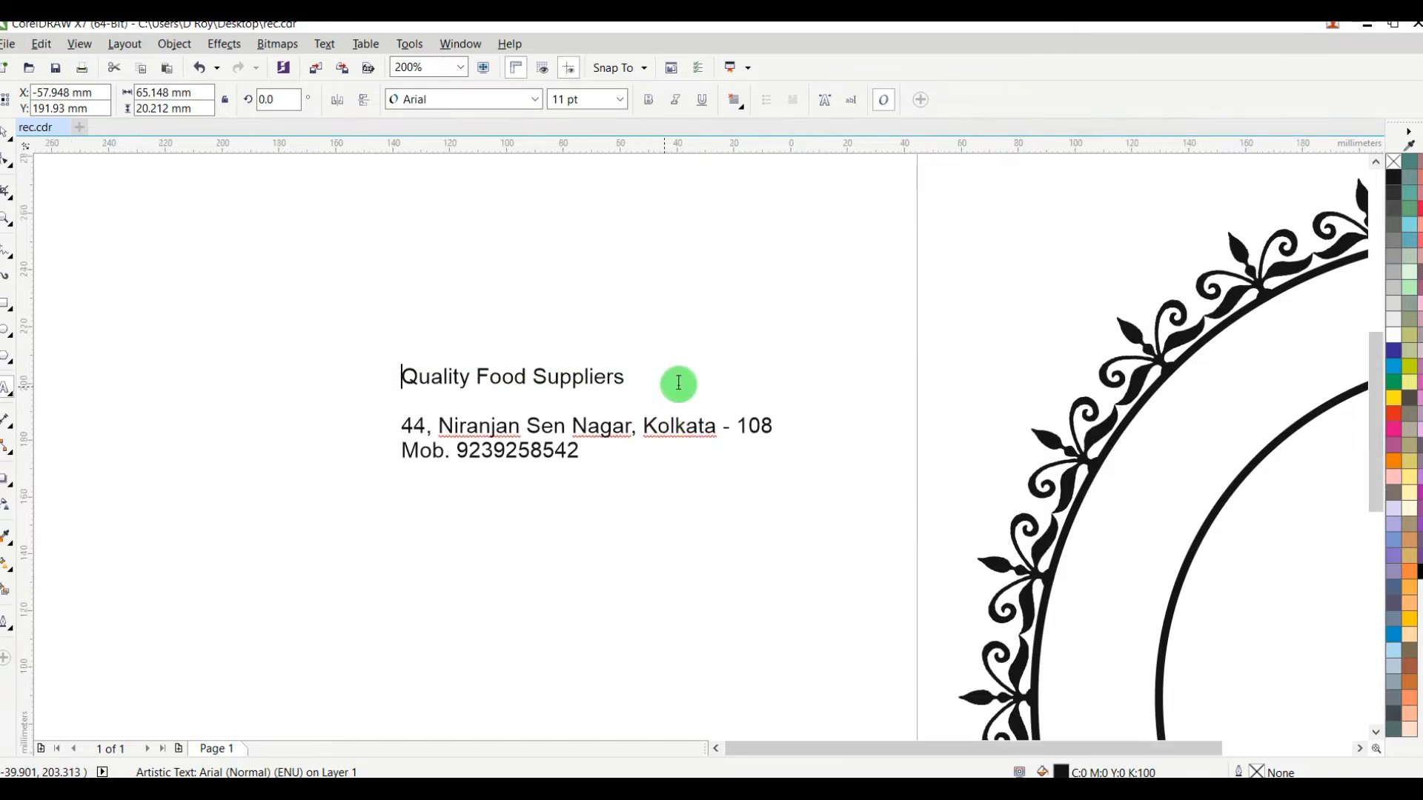
{"action": "scroll", "coordinate": [679, 383], "scroll_direction": "down", "scroll_amount": 3}
{"action": "scroll", "coordinate": [942, 360], "scroll_direction": "up", "scroll_amount": 1}
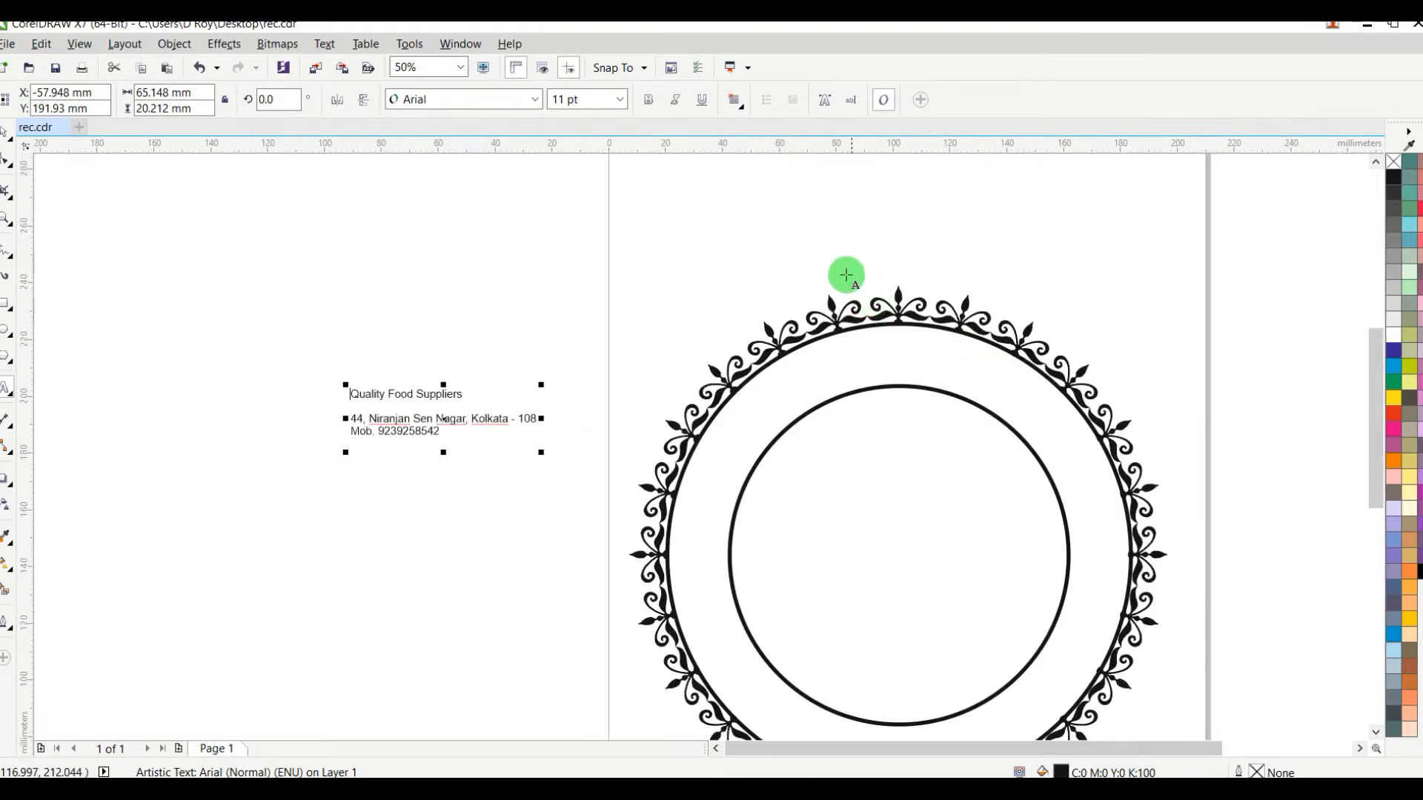
{"action": "left_click", "coordinate": [800, 240]}
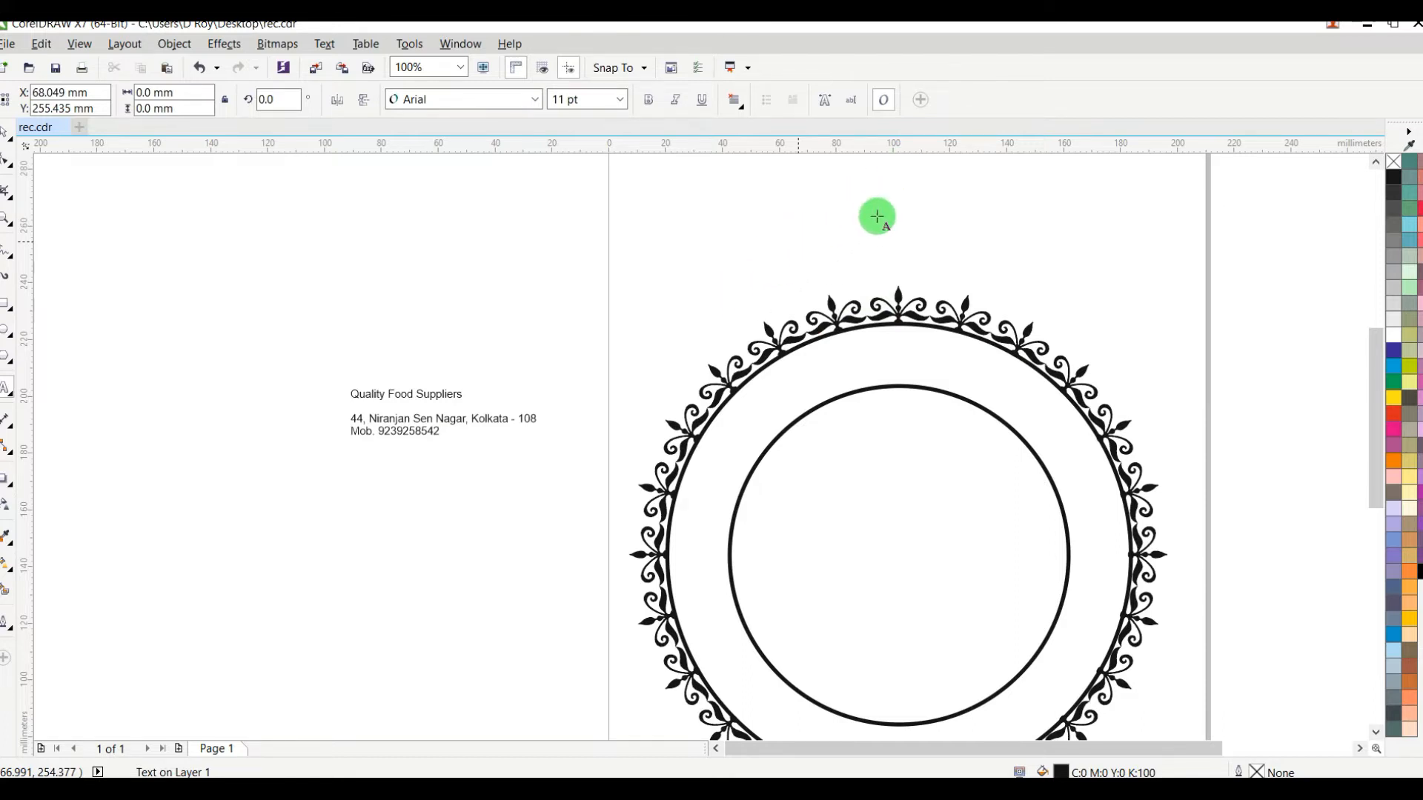
{"action": "key", "text": "ctrl+v"}
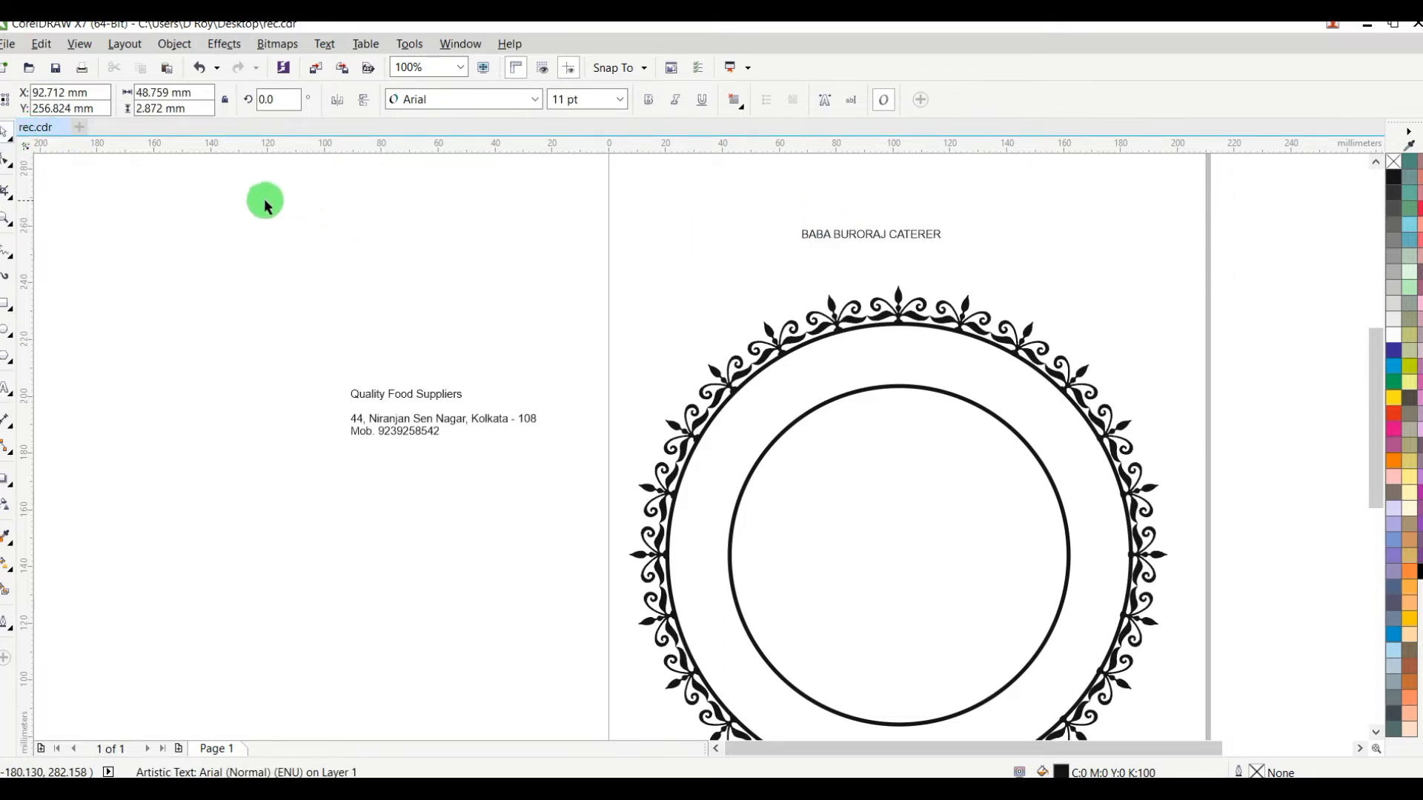
Step: Enlarge the "BABA BURORAJ CATERER" title to about 40 pt and set its font to Renfrew
{"action": "left_click", "coordinate": [852, 233]}
{"action": "left_click_drag", "start_coordinate": [794, 241], "coordinate": [608, 281]}
{"action": "left_click", "coordinate": [441, 101]}
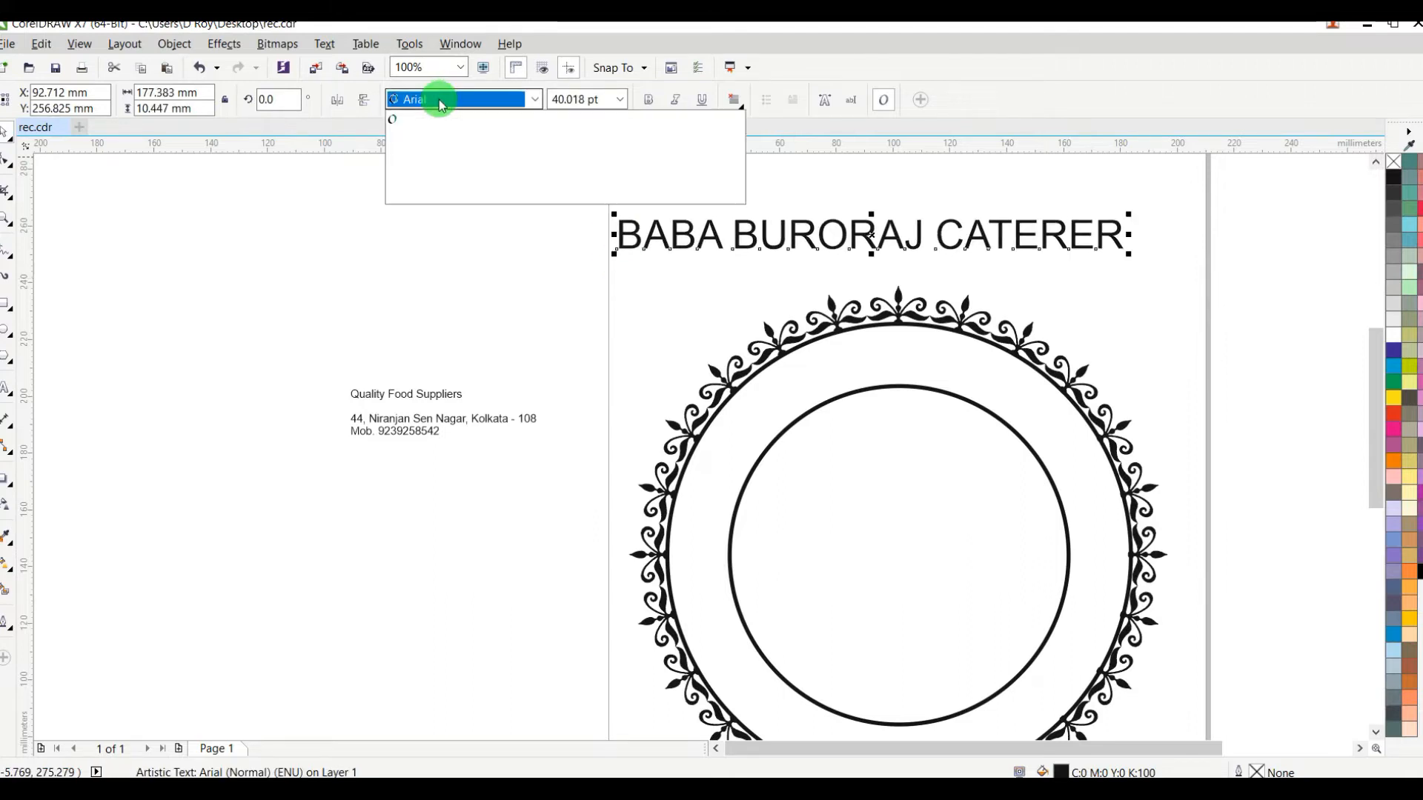
{"action": "type", "text": "R"}
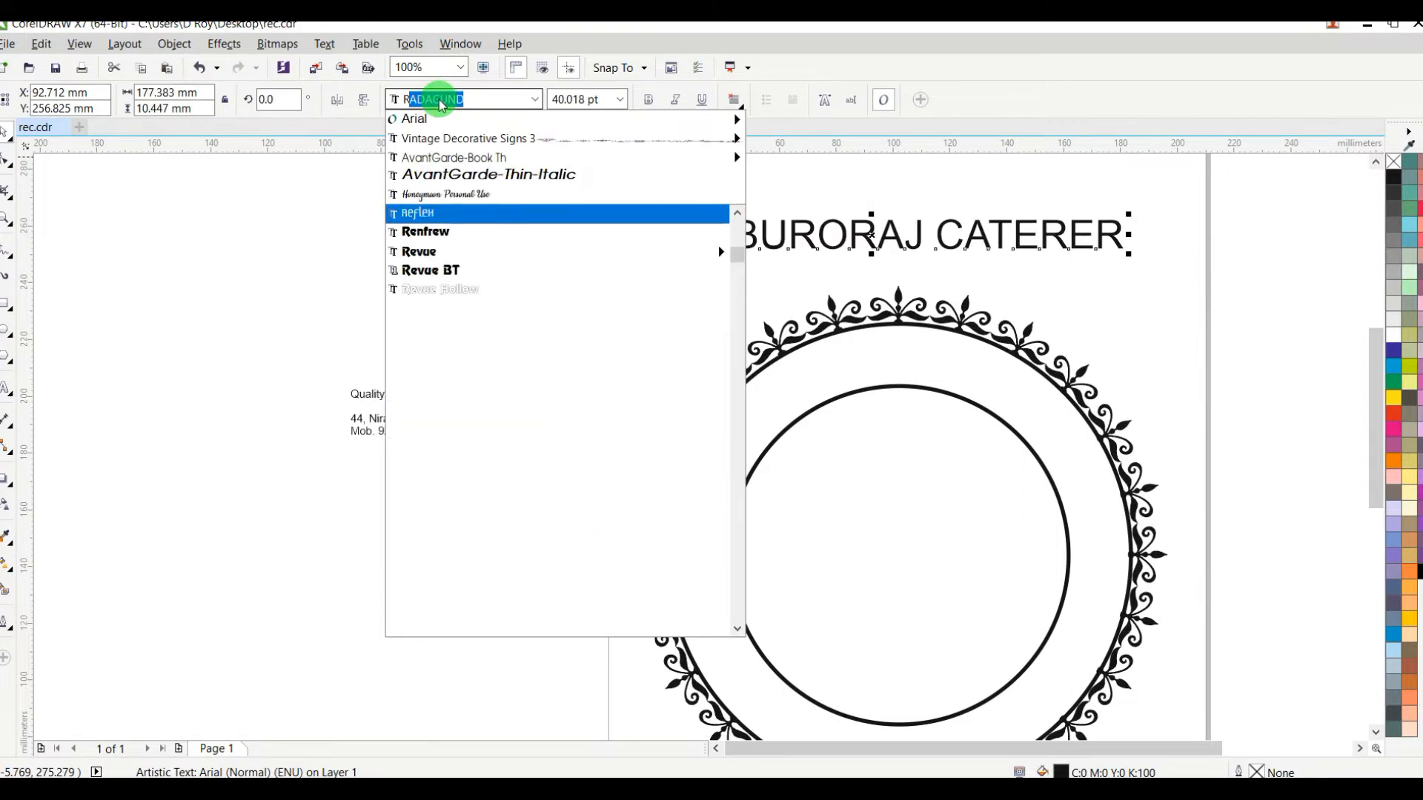
{"action": "type", "text": "enfrew"}
{"action": "key", "text": "Return"}
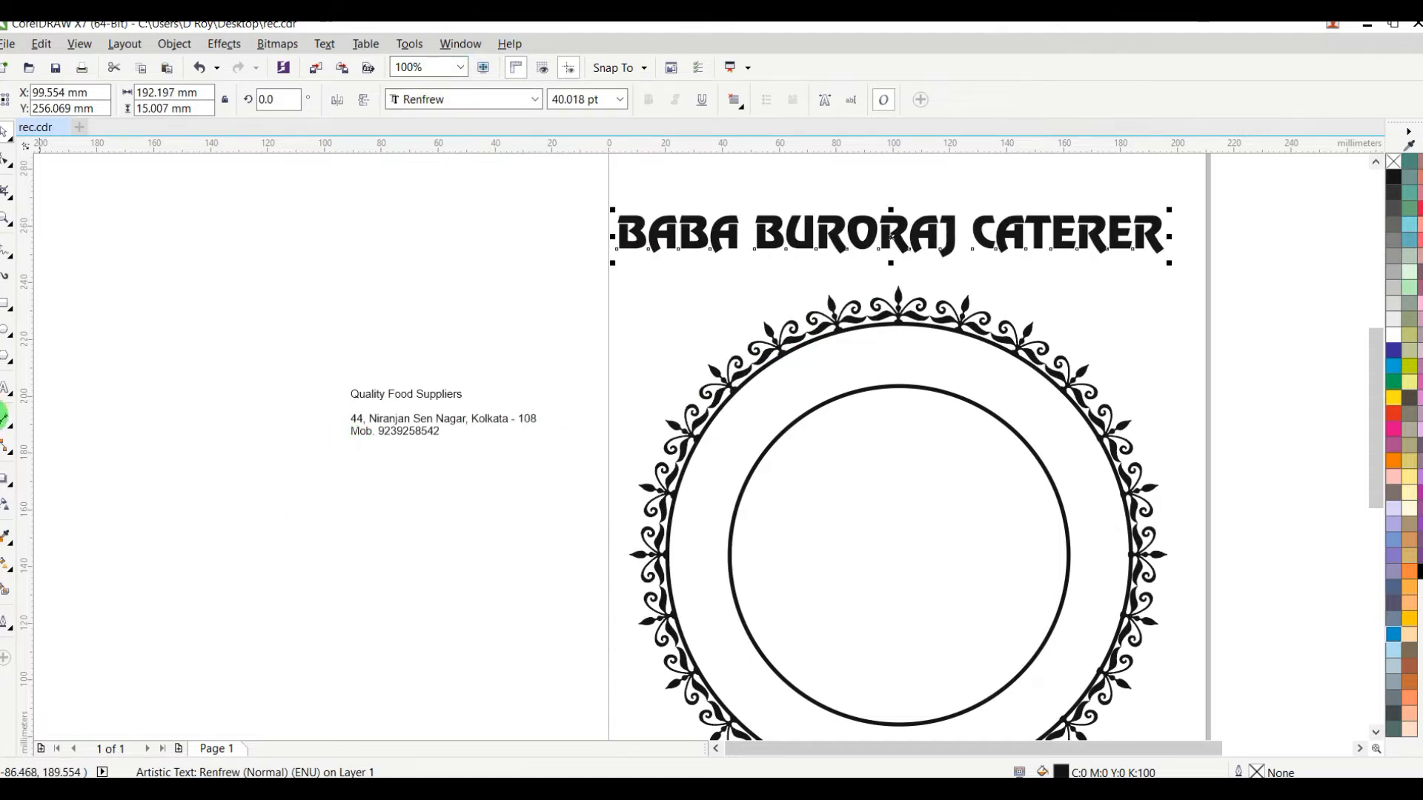
Step: Widen the title's letter spacing to about 200 mm overall at about 42 pt and move it slightly up and left
{"action": "left_click", "coordinate": [6, 162]}
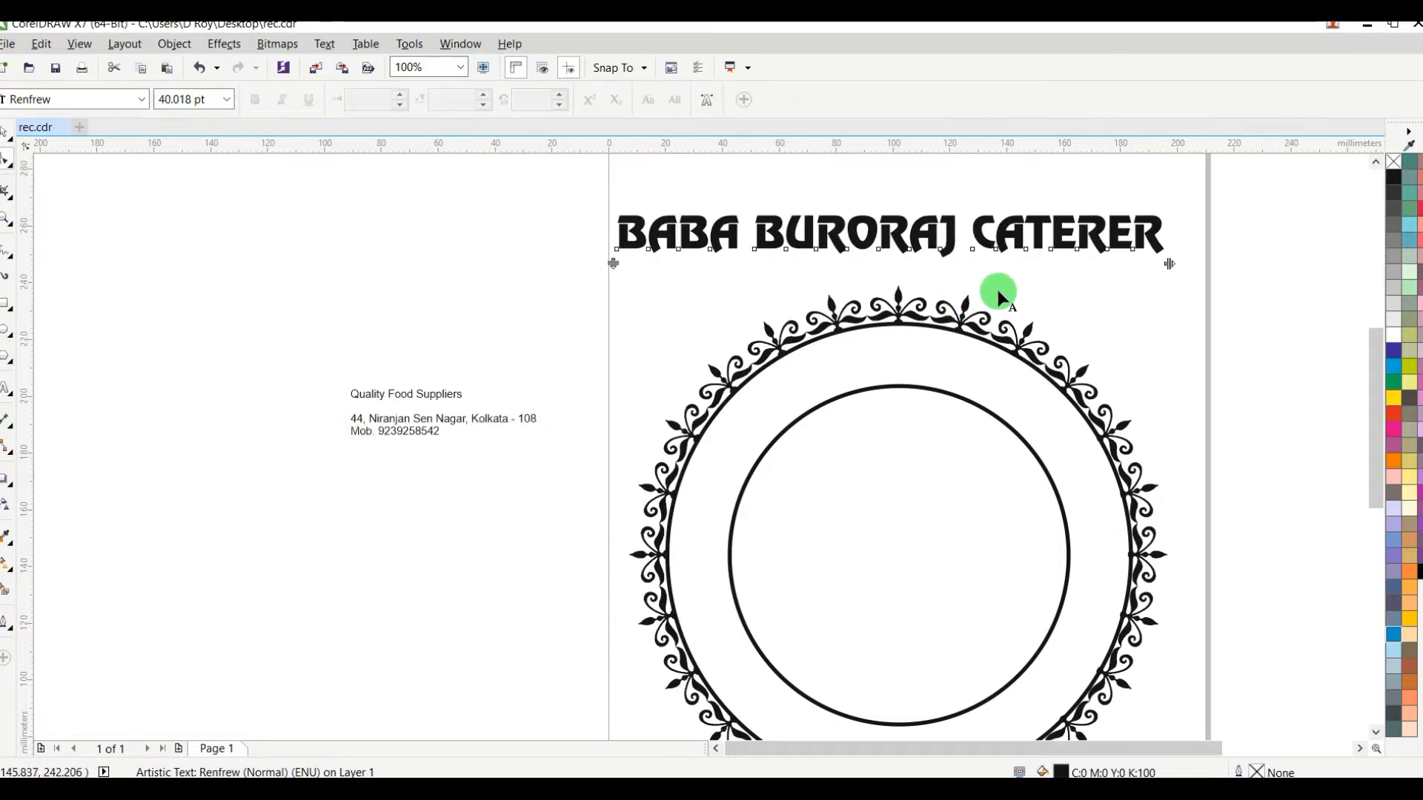
{"action": "left_click_drag", "start_coordinate": [1168, 264], "coordinate": [1192, 264]}
{"action": "left_click", "coordinate": [6, 136]}
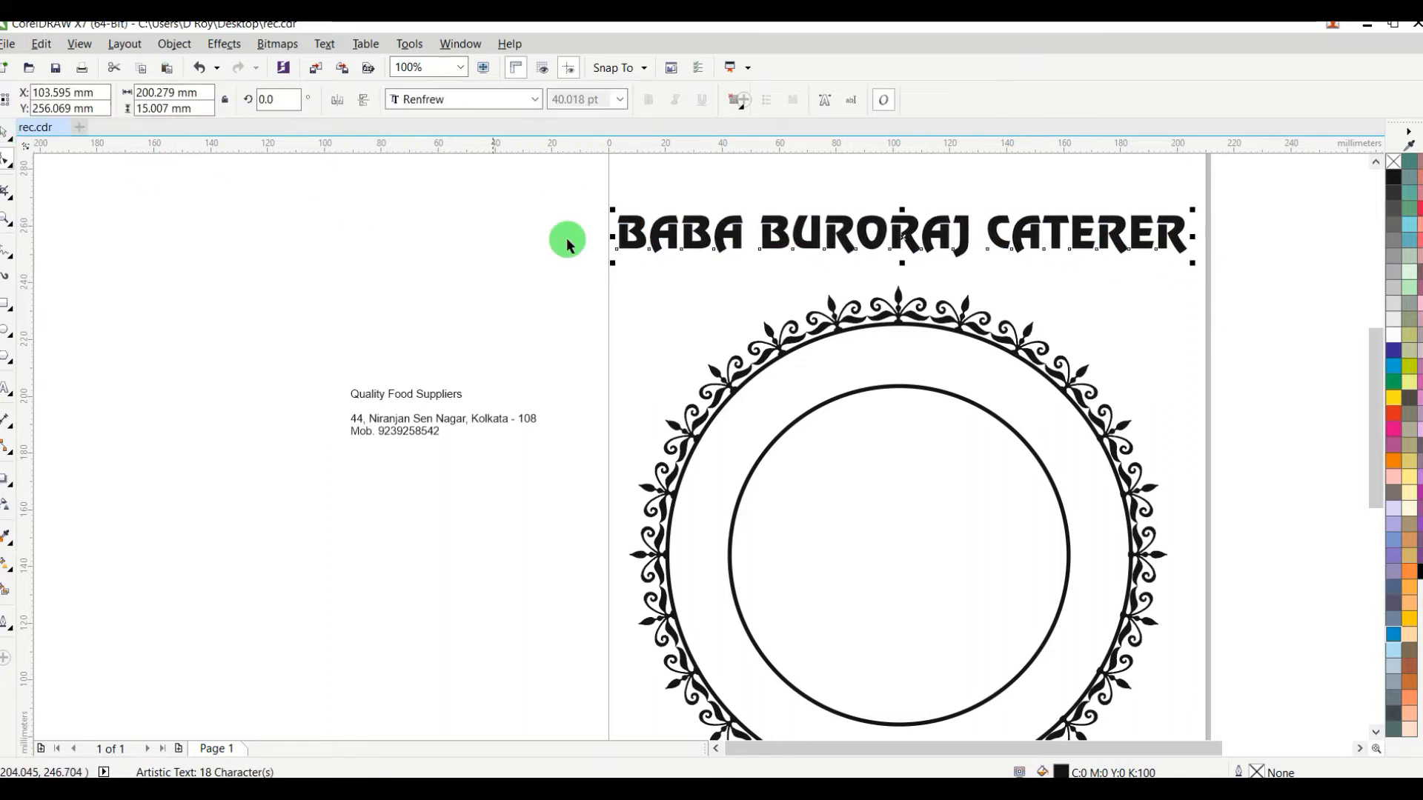
{"action": "mouse_move", "coordinate": [864, 231]}
{"action": "left_mouse_down"}
{"action": "mouse_move", "coordinate": [832, 228]}
{"action": "mouse_move", "coordinate": [1064, 336]}
{"action": "mouse_move", "coordinate": [1083, 362]}
{"action": "mouse_move", "coordinate": [792, 215]}
{"action": "mouse_move", "coordinate": [852, 231]}
{"action": "left_mouse_up"}
{"action": "scroll", "coordinate": [856, 234], "scroll_direction": "up", "scroll_amount": 3}
{"action": "scroll", "coordinate": [868, 265], "scroll_direction": "down", "scroll_amount": 3}
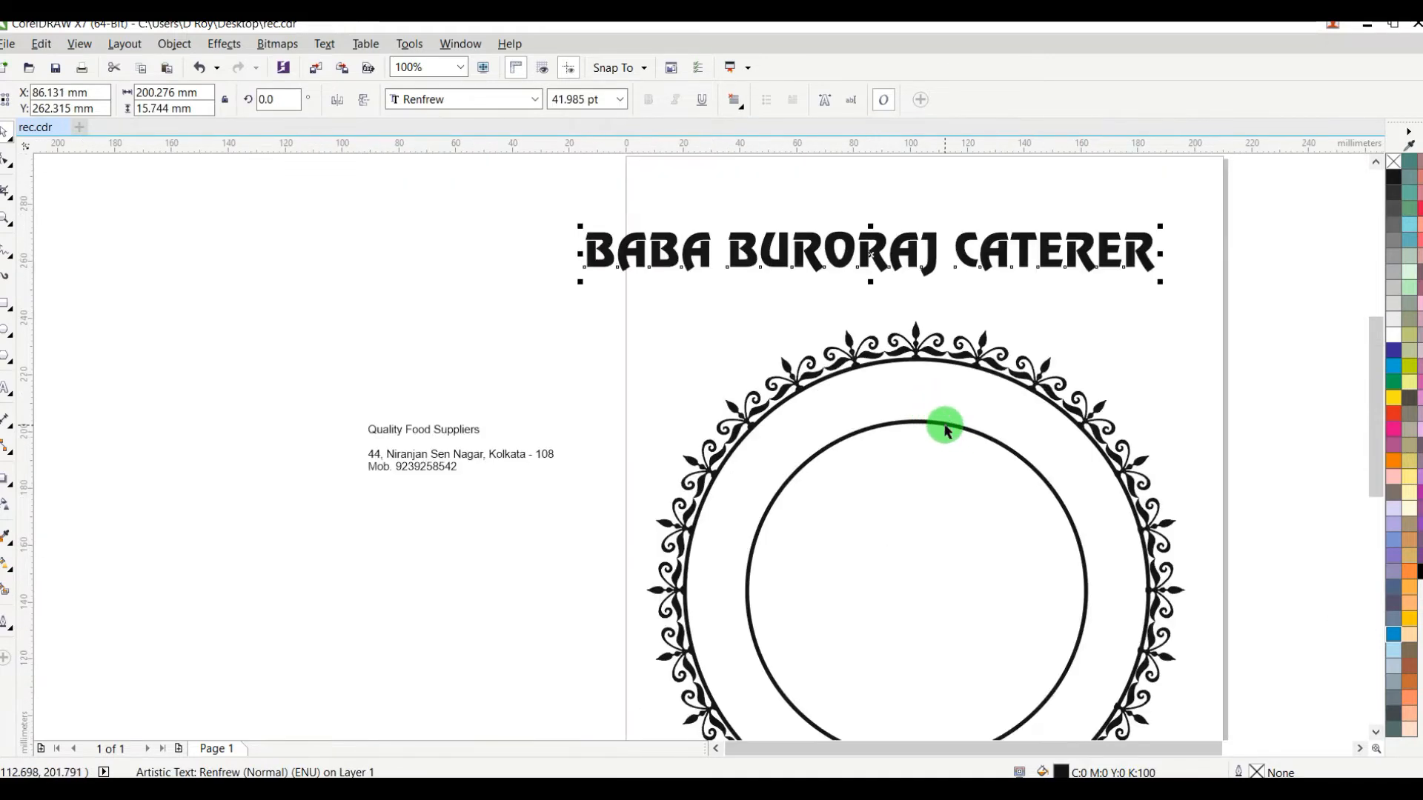
Step: Try to fit the "BABA BURORAJ CATERER" title to the inner circle as its path
{"action": "left_click", "coordinate": [936, 430], "text": "shift"}
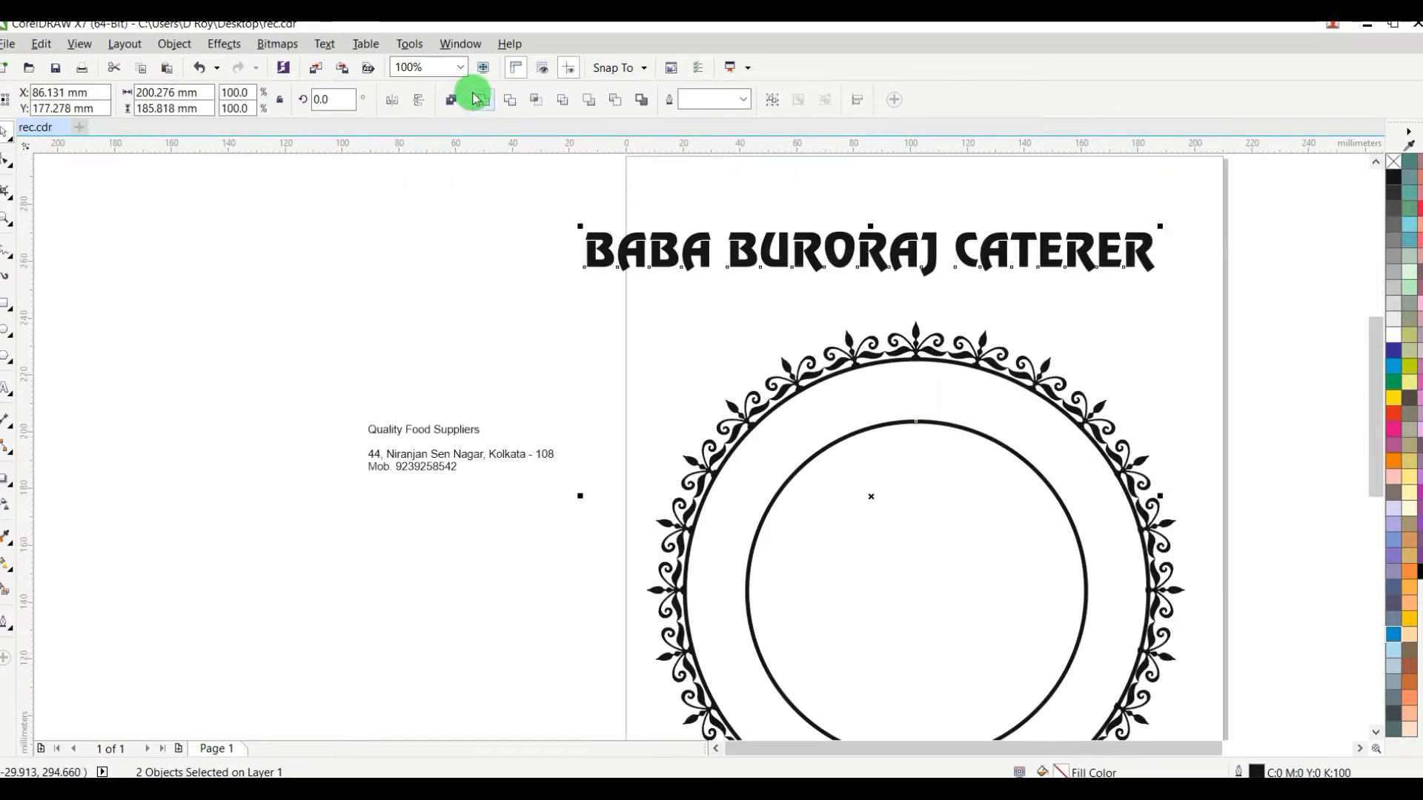
{"action": "left_click", "coordinate": [327, 45]}
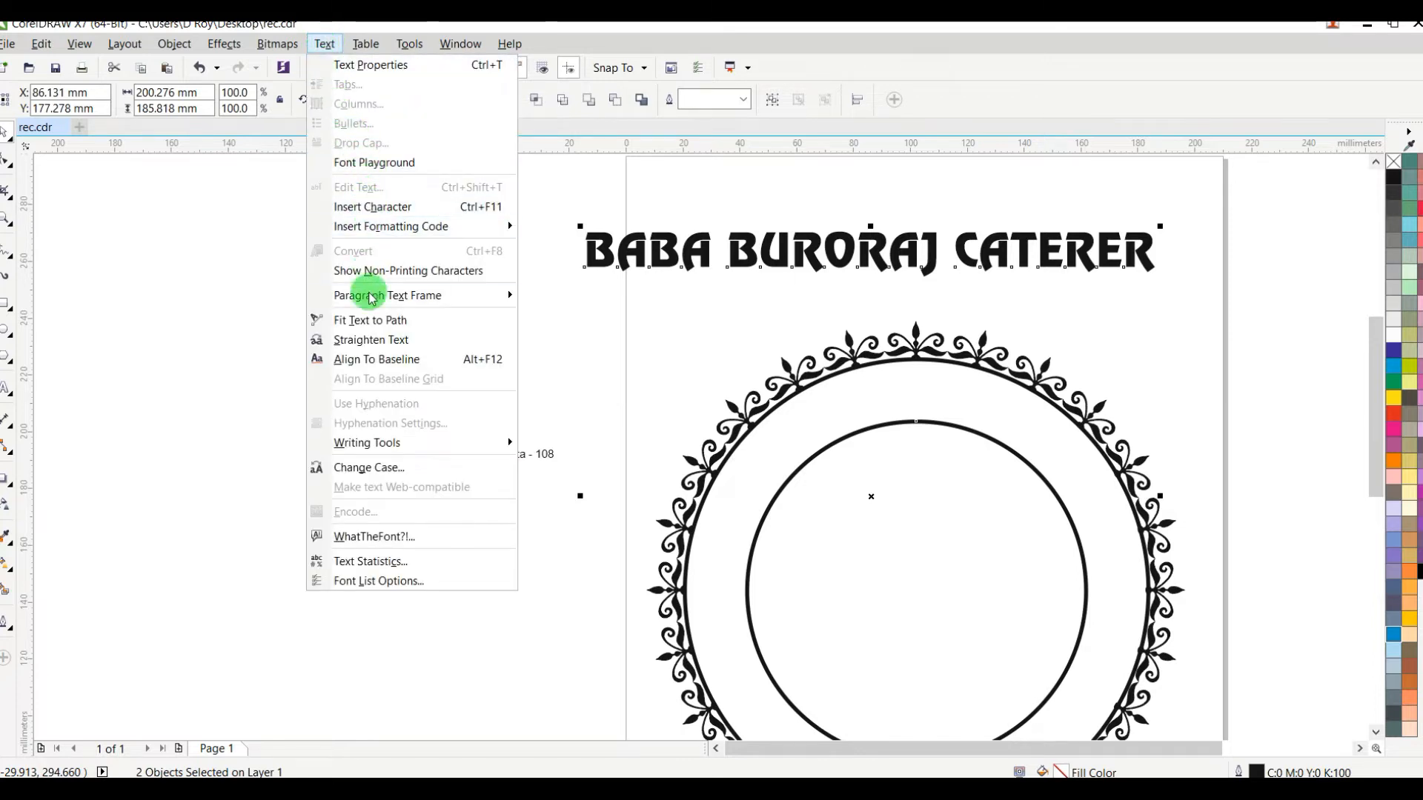
{"action": "left_click", "coordinate": [387, 325]}
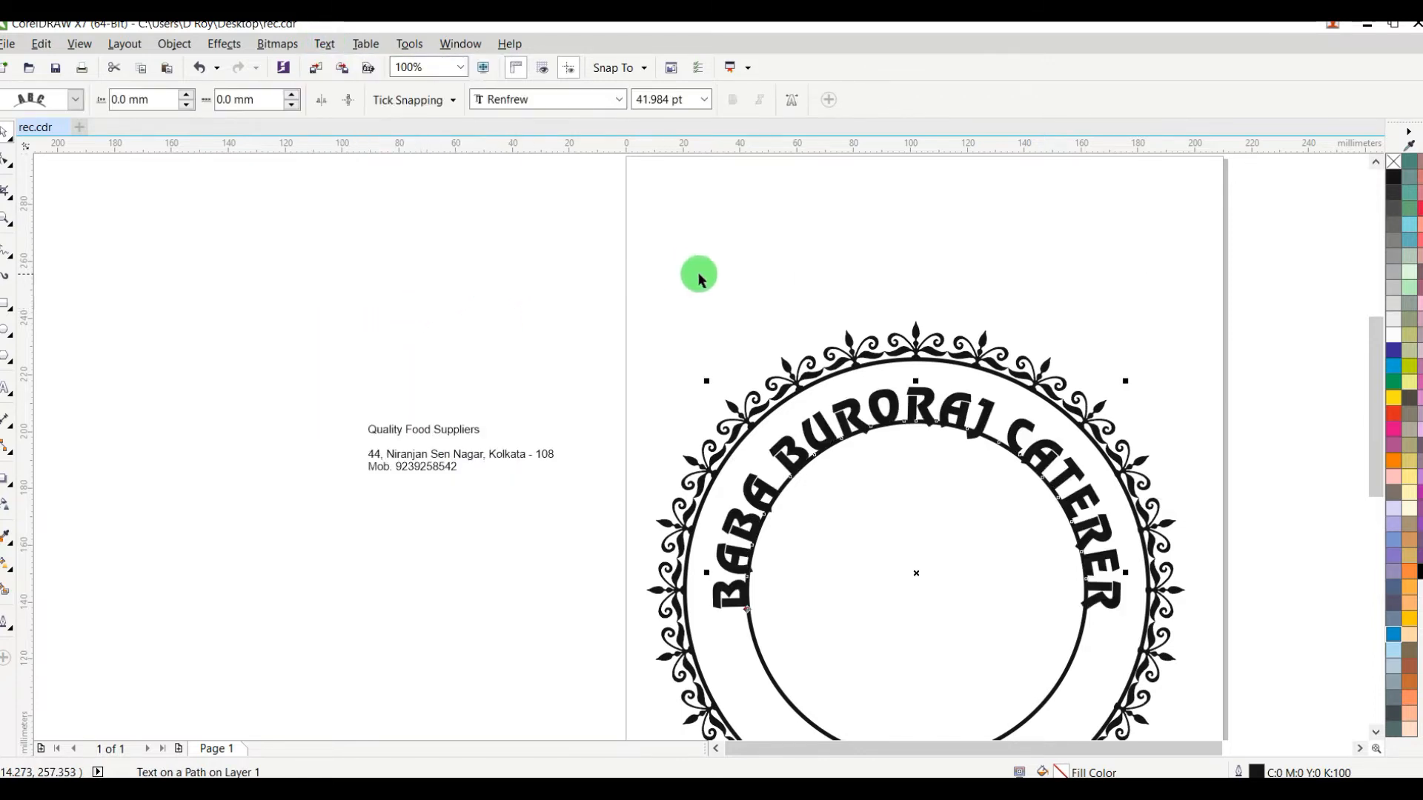
{"action": "scroll", "coordinate": [788, 321], "scroll_direction": "down", "scroll_amount": 1}
{"action": "scroll", "coordinate": [892, 366], "scroll_direction": "up", "scroll_amount": 1}
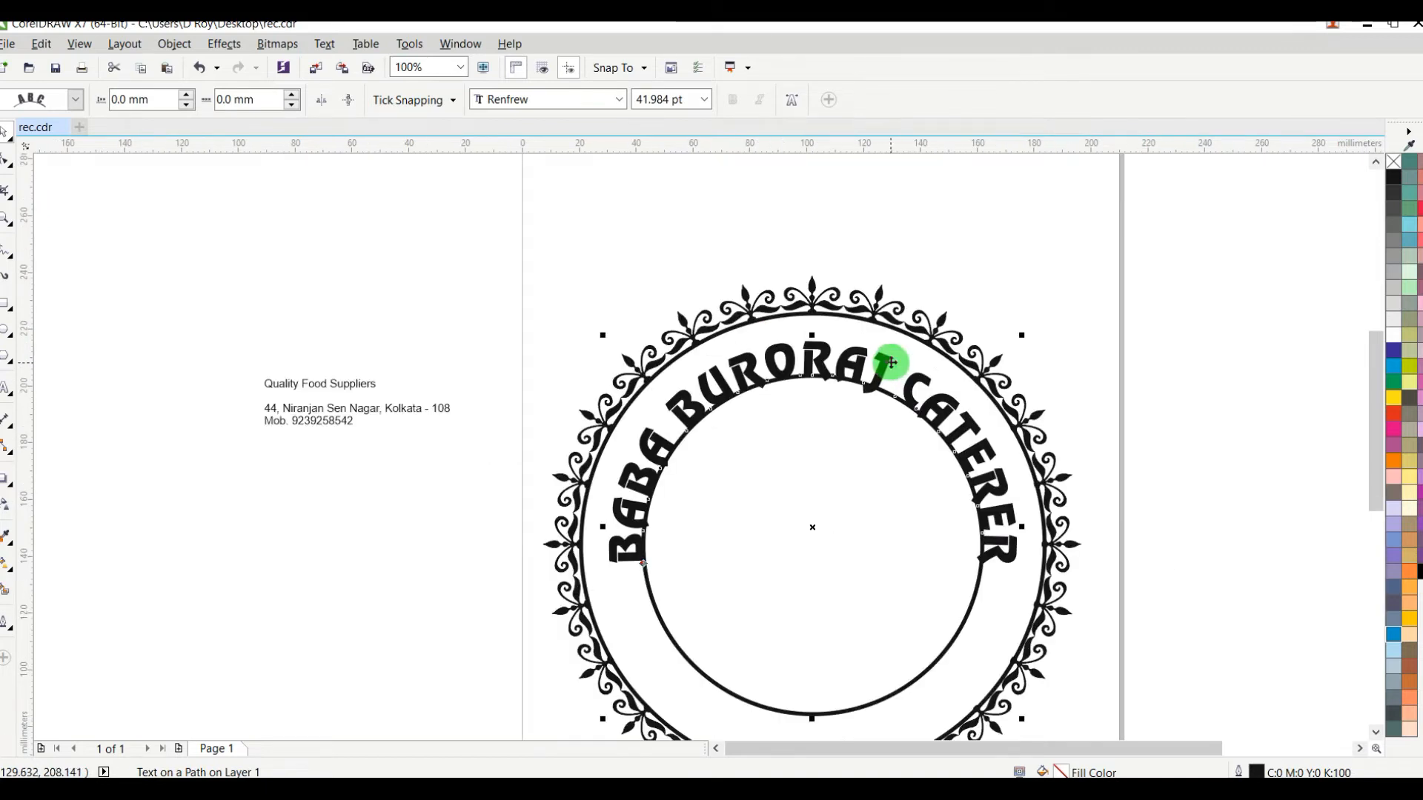
{"action": "key", "text": "ctrl+z"}
Step: Undo the path fit, enlarge the straight title to 55 pt and compress its height to about 17 mm
{"action": "left_click", "coordinate": [1083, 268]}
{"action": "left_click", "coordinate": [1011, 215]}
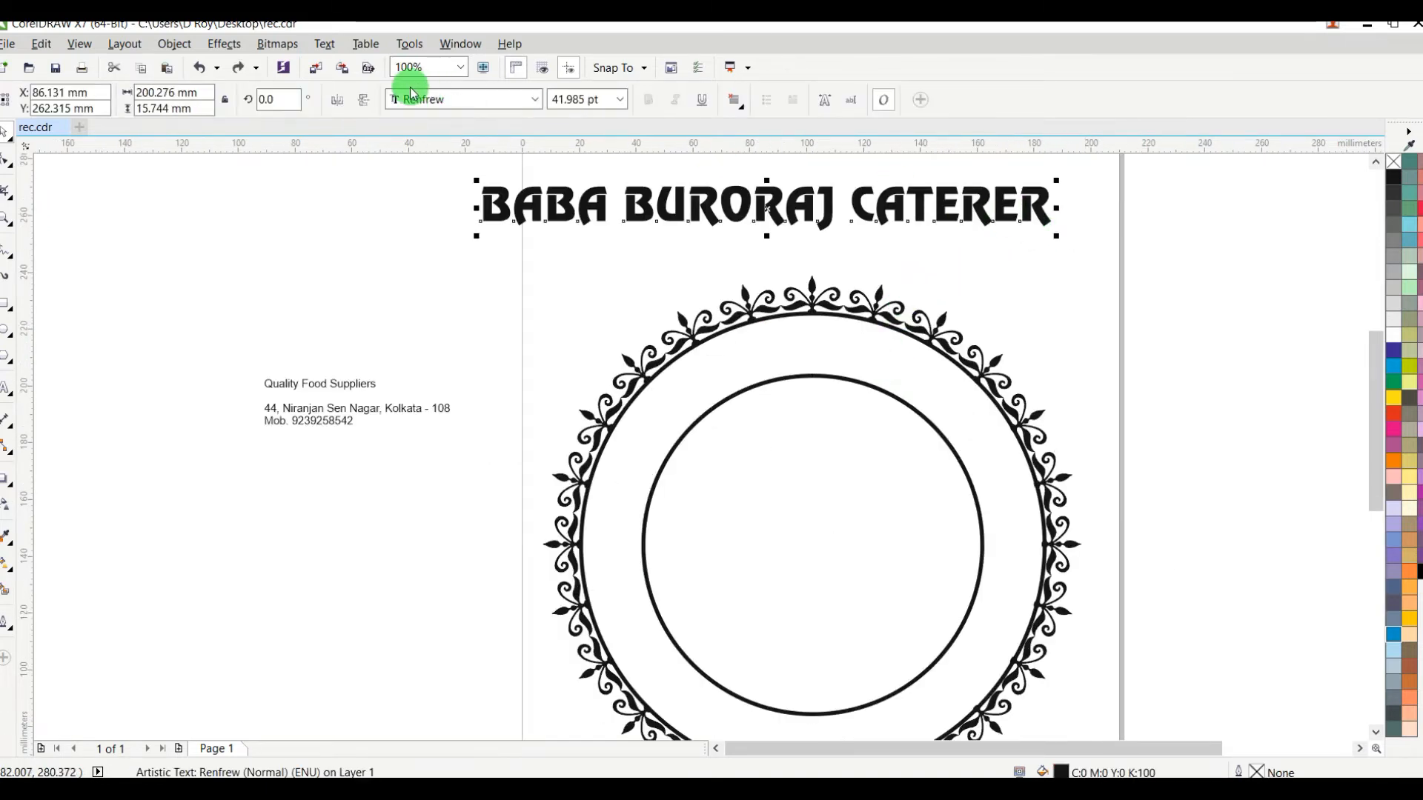
{"action": "left_click_drag", "start_coordinate": [557, 100], "coordinate": [489, 97]}
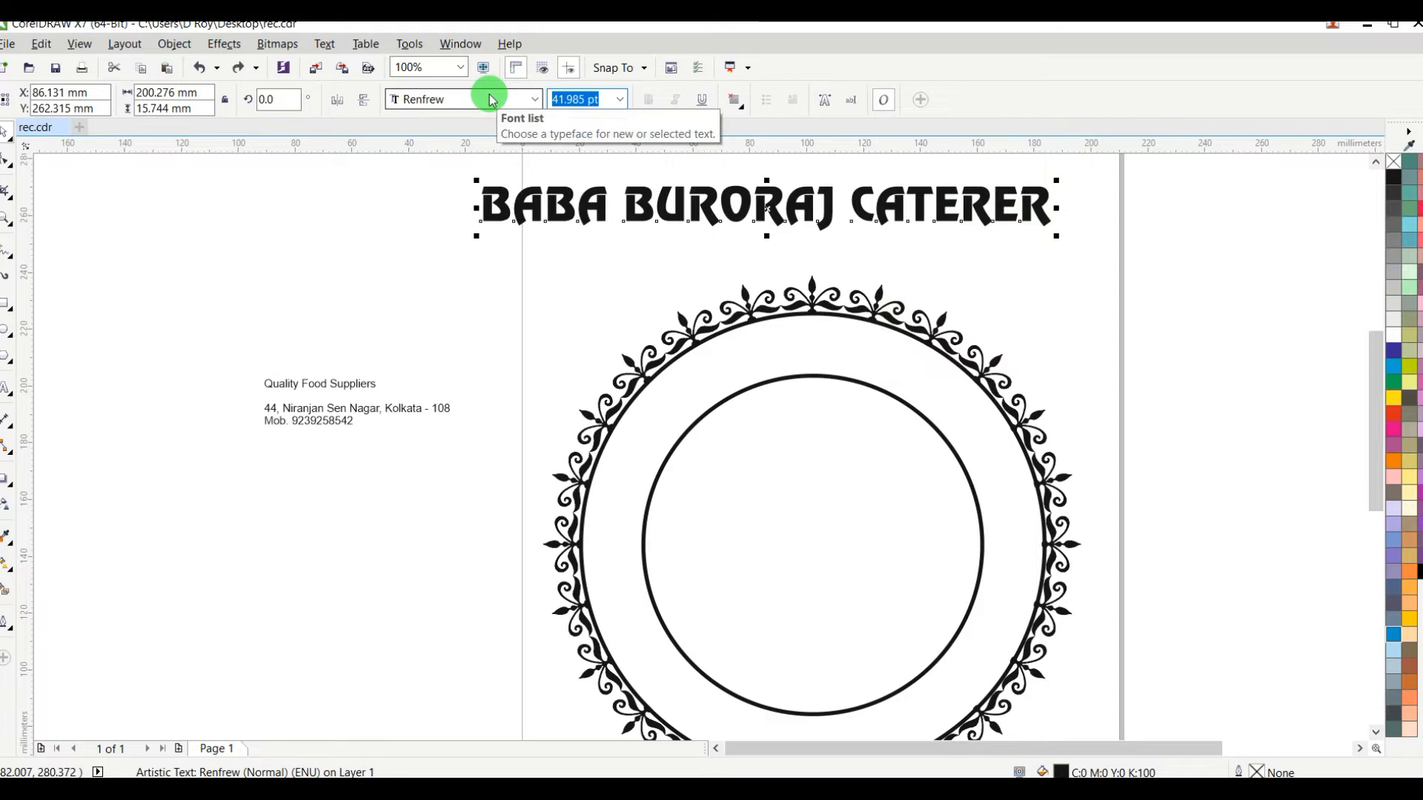
{"action": "key", "text": "Return"}
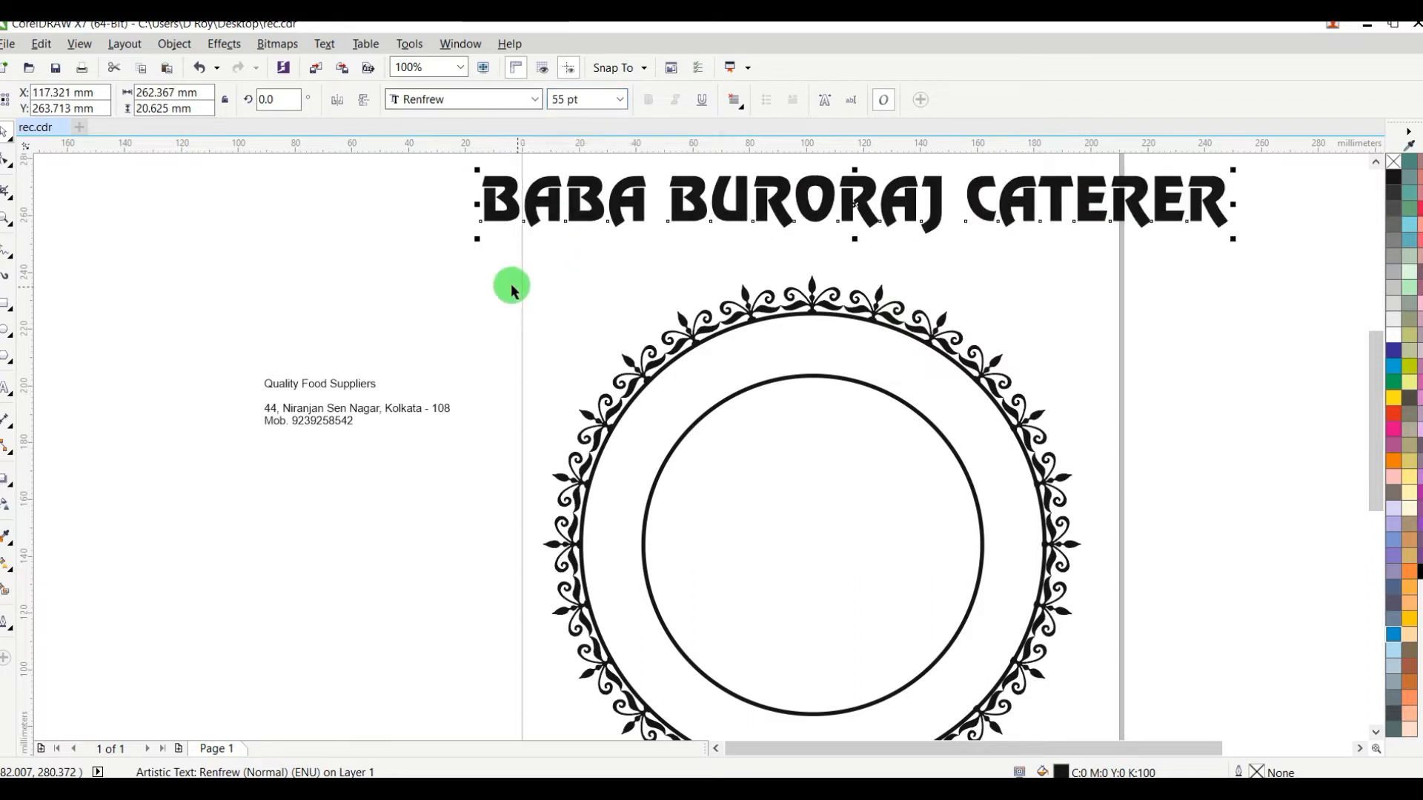
{"action": "mouse_move", "coordinate": [790, 217]}
{"action": "left_mouse_down"}
{"action": "mouse_move", "coordinate": [1039, 317]}
{"action": "mouse_move", "coordinate": [1048, 341]}
{"action": "mouse_move", "coordinate": [795, 226]}
{"action": "left_mouse_up"}
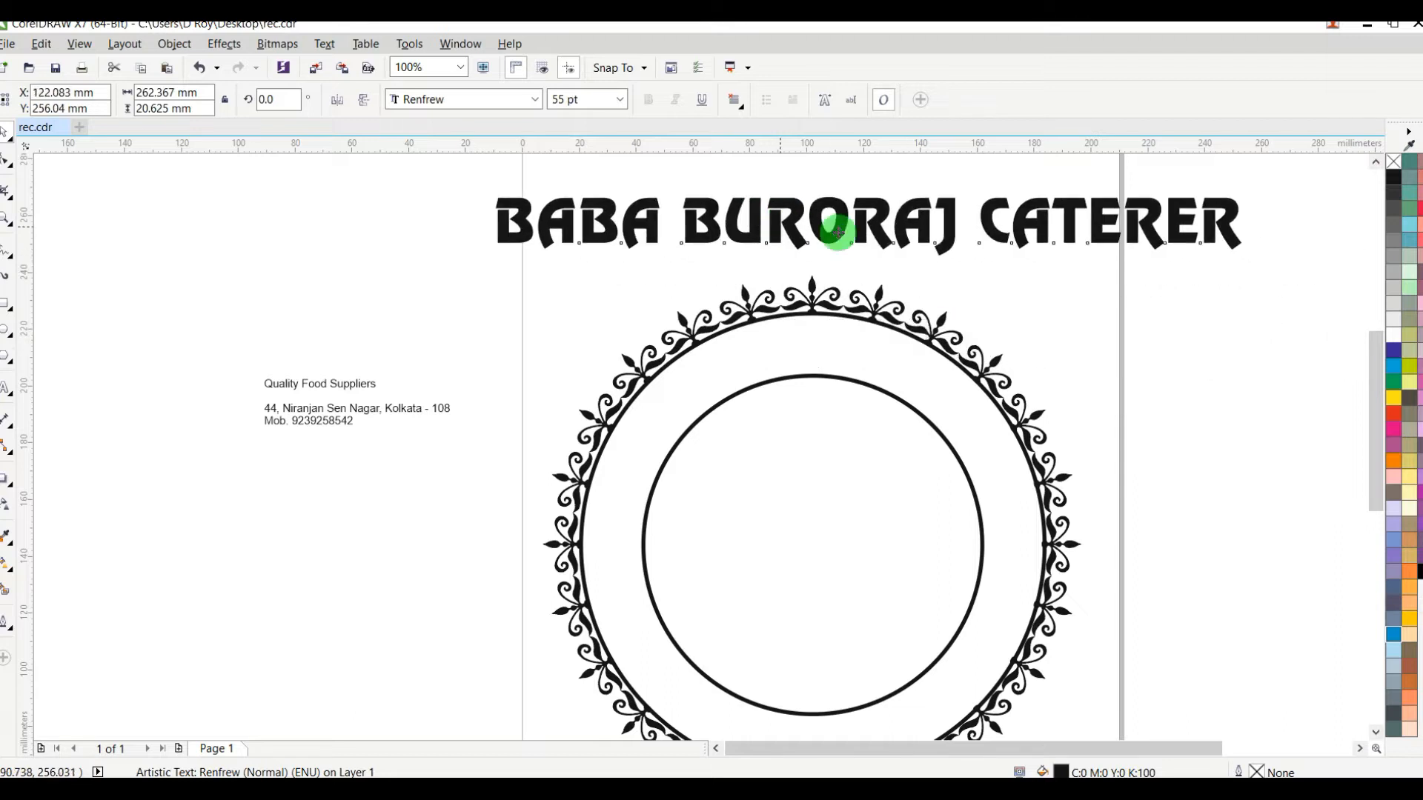
{"action": "left_click_drag", "start_coordinate": [872, 257], "coordinate": [877, 249]}
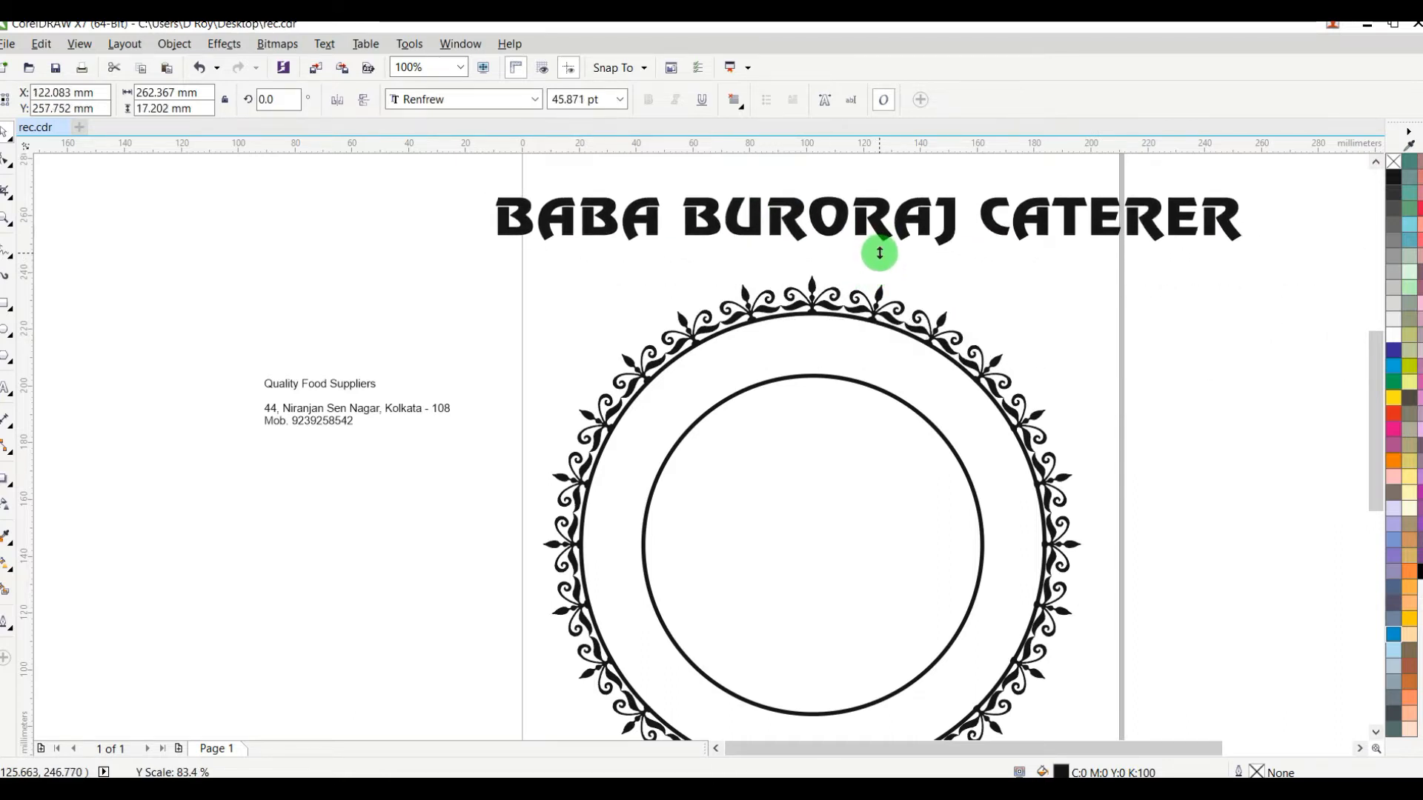
Step: Fit the resized "BABA BURORAJ CATERER" title to the inner circle as its path
{"action": "left_click", "coordinate": [822, 376], "text": "shift"}
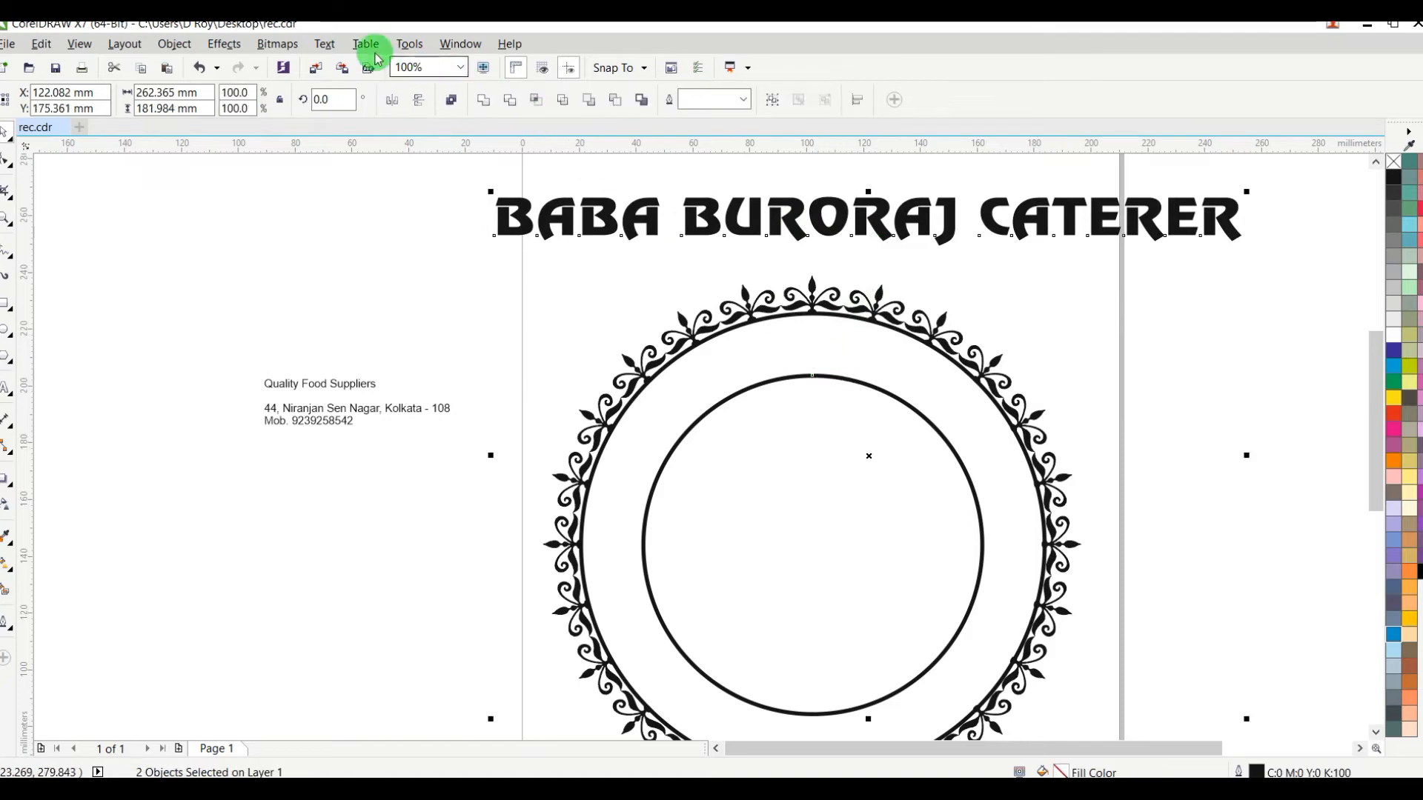
{"action": "left_click", "coordinate": [325, 46]}
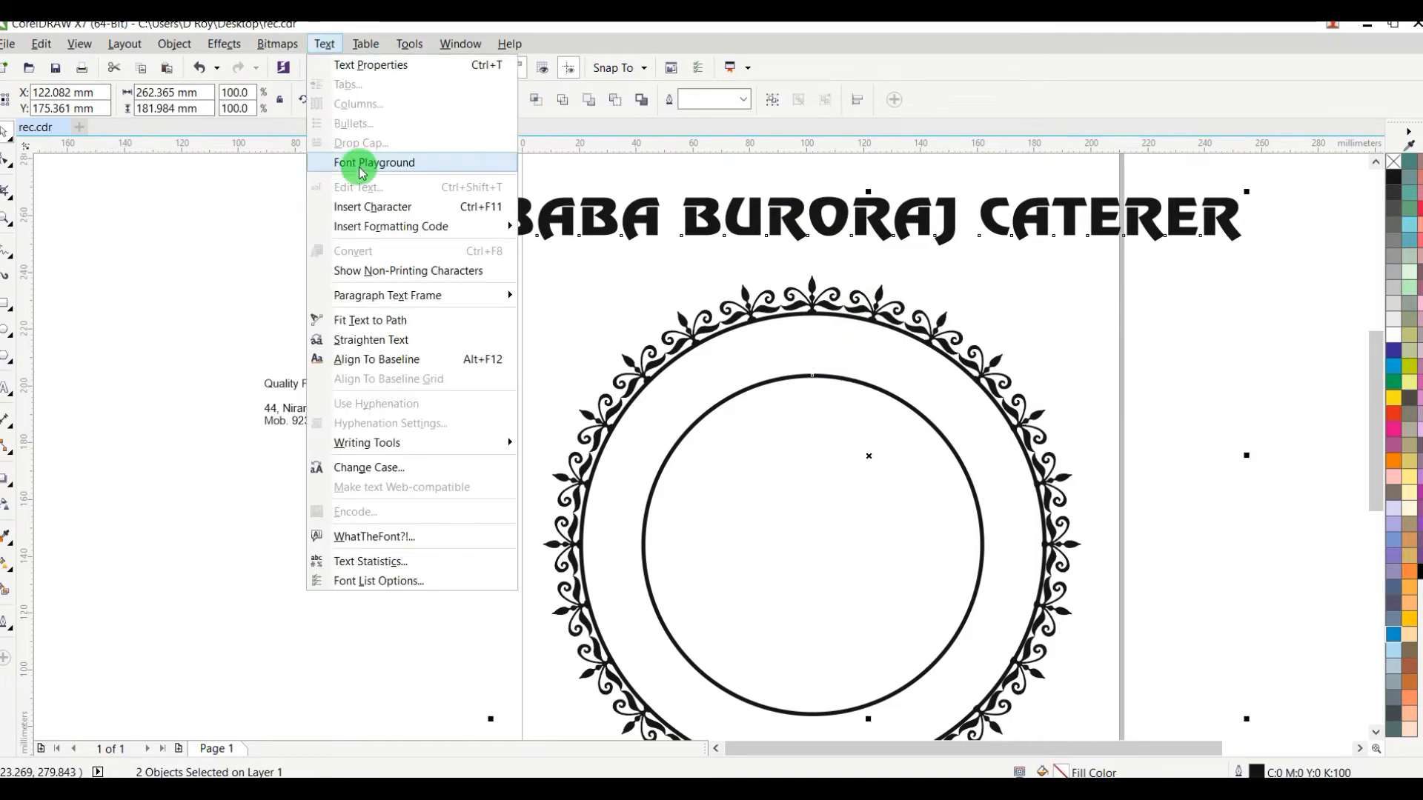
{"action": "left_click", "coordinate": [387, 322]}
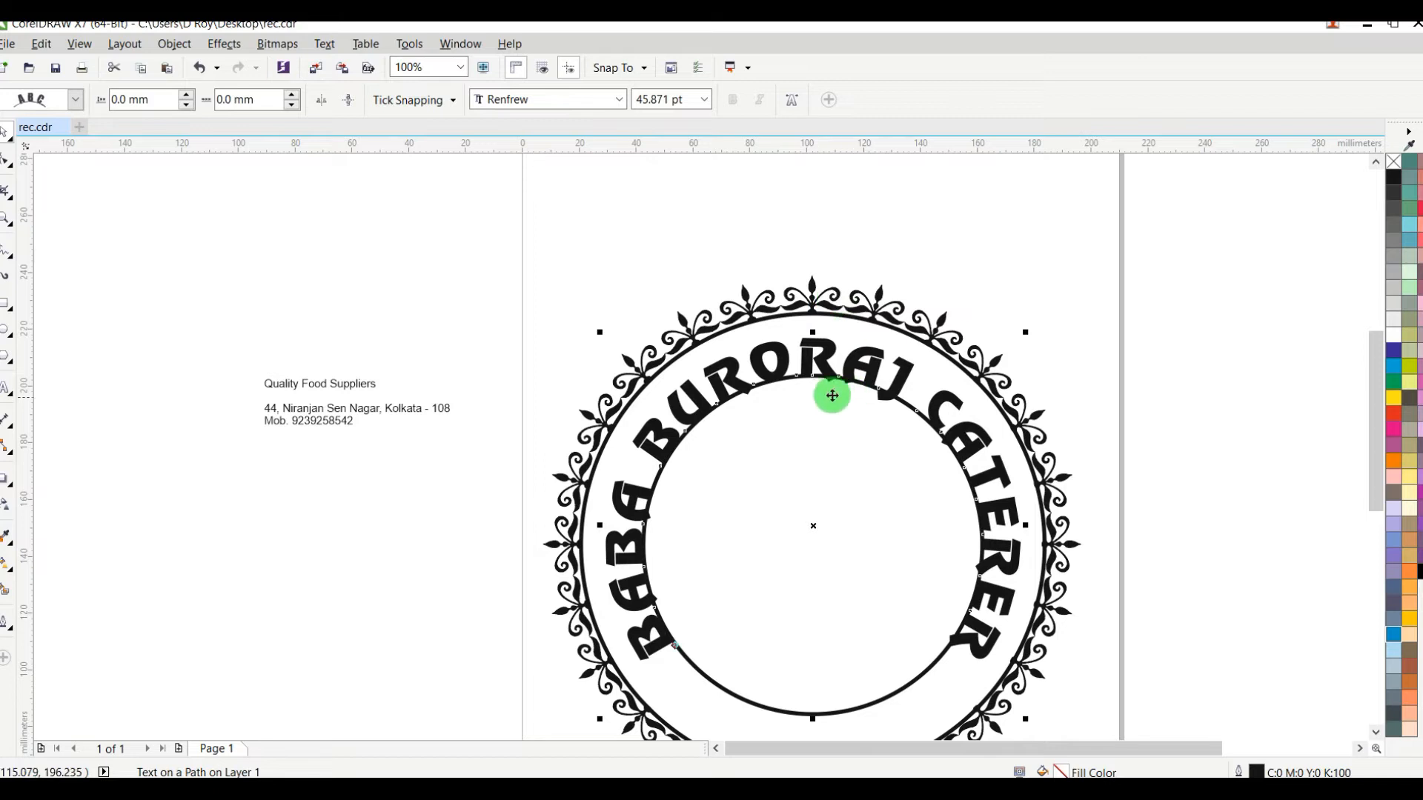
Step: Set the curved title's distance from the inner circle to 4.0 mm
{"action": "left_click", "coordinate": [188, 99]}
{"action": "left_click", "coordinate": [189, 99]}
{"action": "left_click", "coordinate": [188, 99]}
{"action": "left_click", "coordinate": [188, 99]}
{"action": "left_click", "coordinate": [188, 98]}
{"action": "left_click", "coordinate": [187, 96]}
{"action": "left_click", "coordinate": [187, 96]}
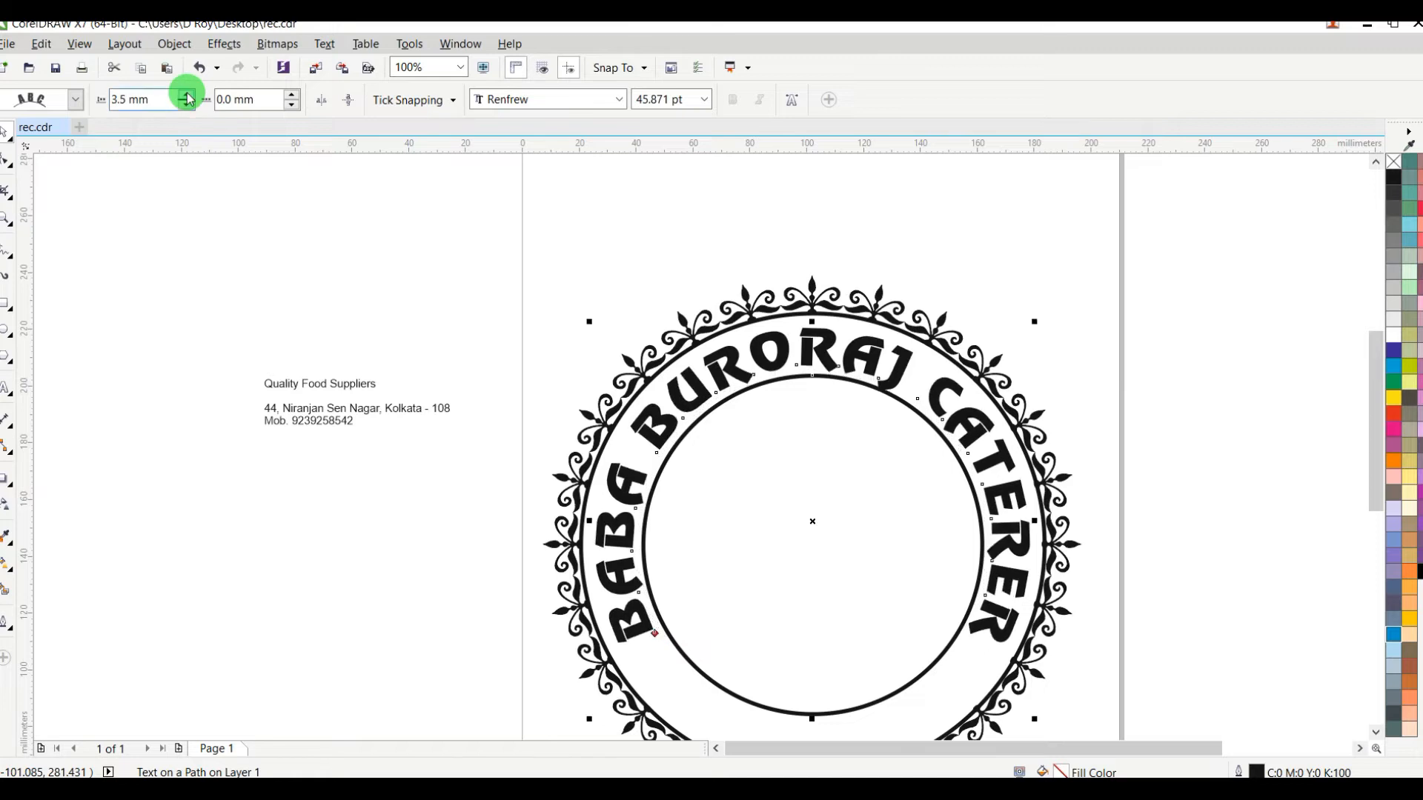
{"action": "left_click", "coordinate": [187, 96]}
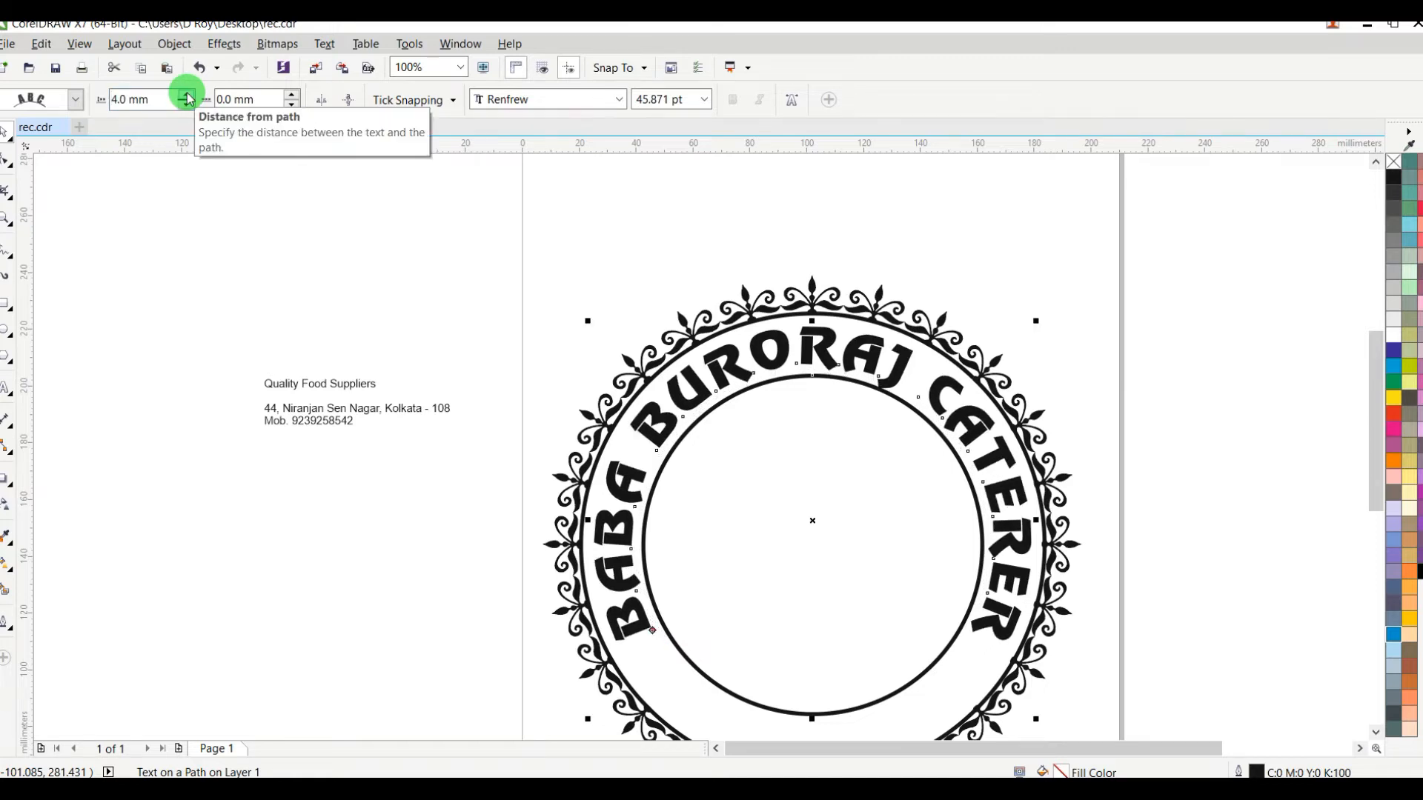
{"action": "right_click", "coordinate": [790, 347]}
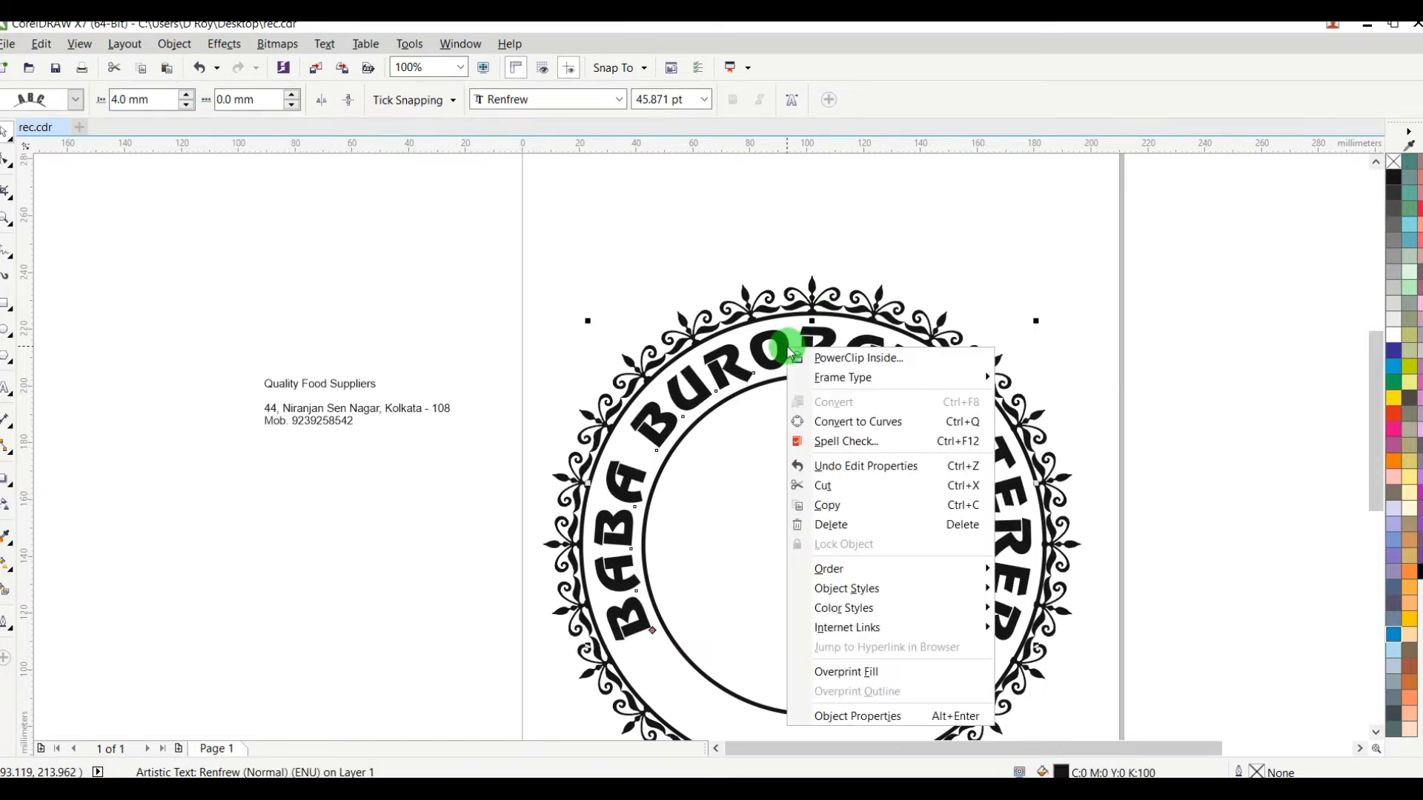
{"action": "left_click", "coordinate": [465, 250]}
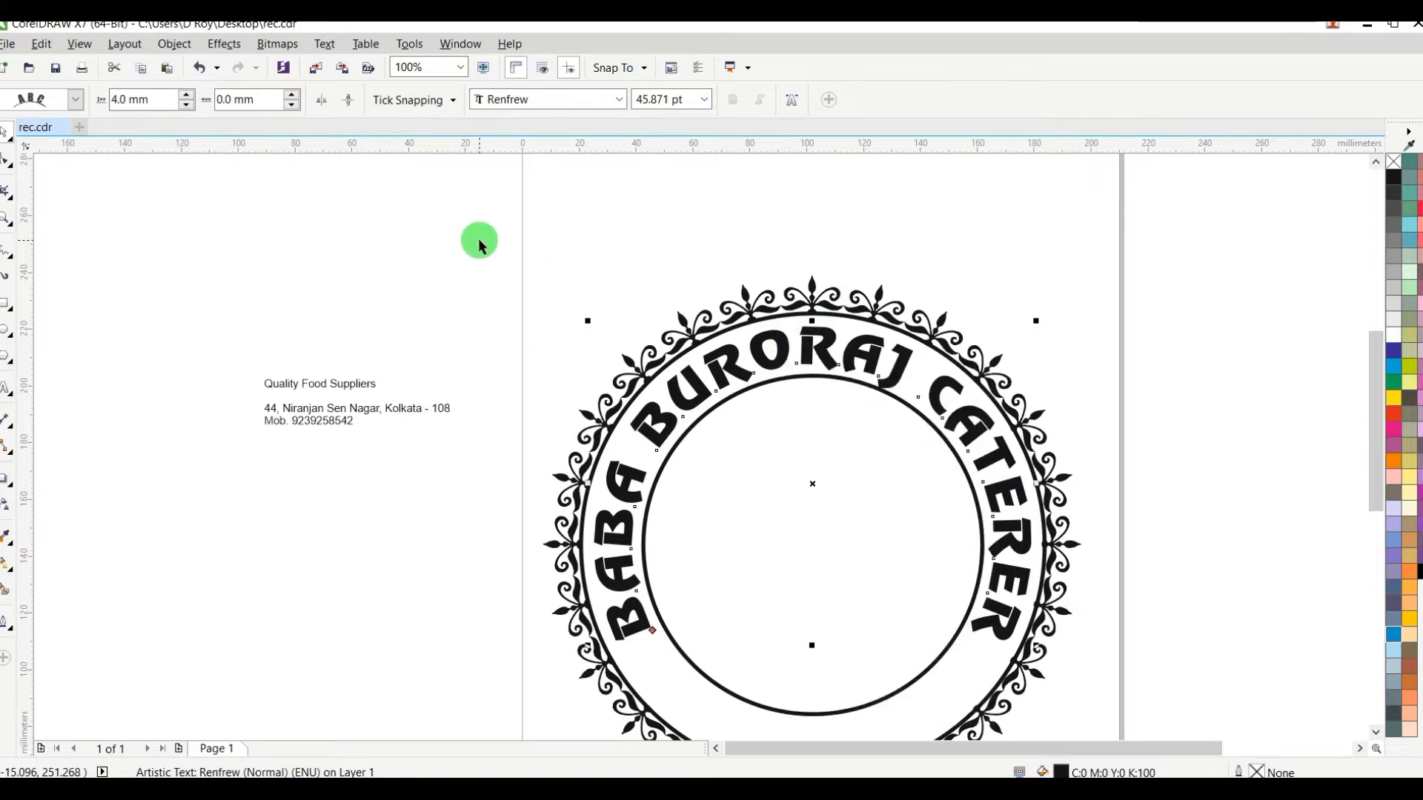
{"action": "left_click", "coordinate": [478, 243]}
{"action": "left_click", "coordinate": [774, 341]}
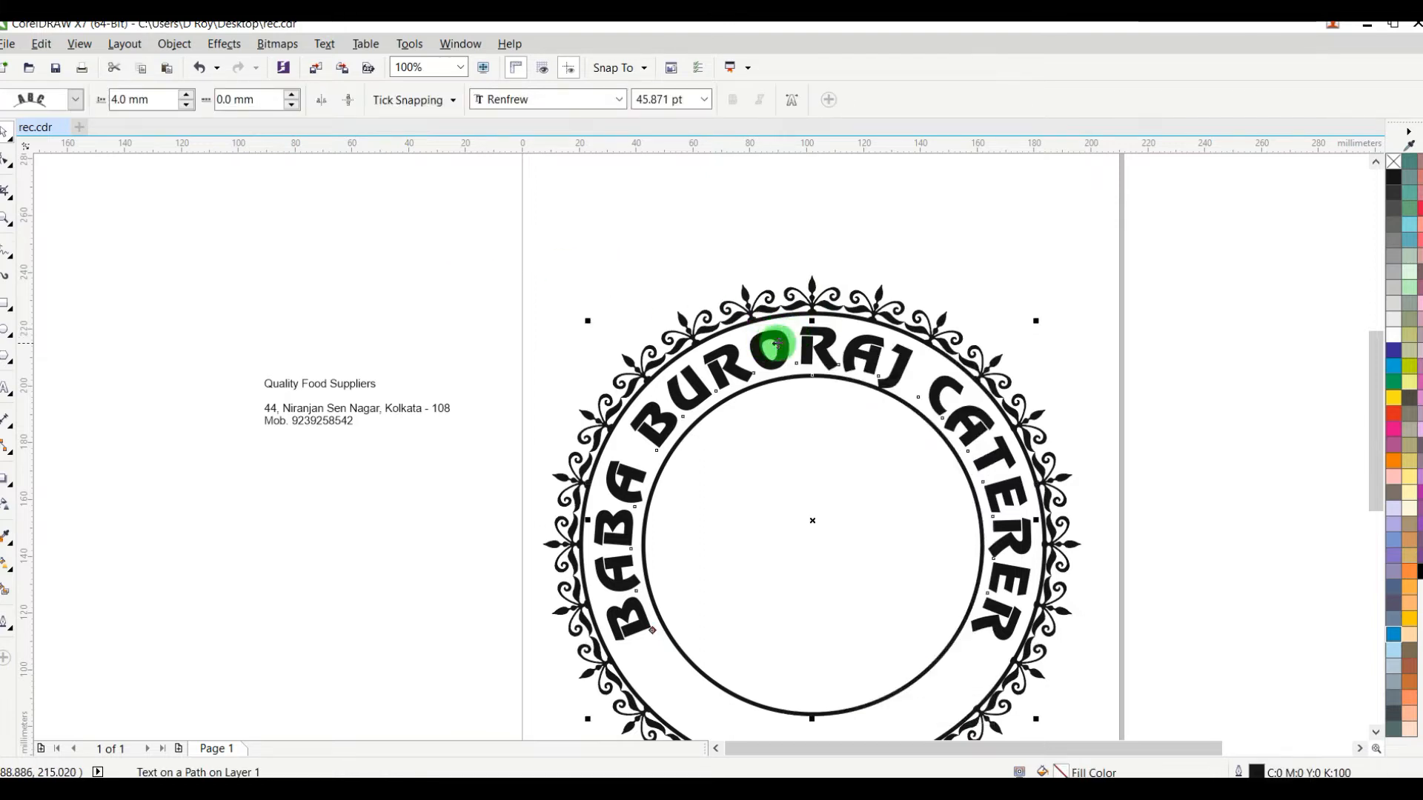
{"action": "left_click_drag", "start_coordinate": [759, 314], "coordinate": [719, 267]}
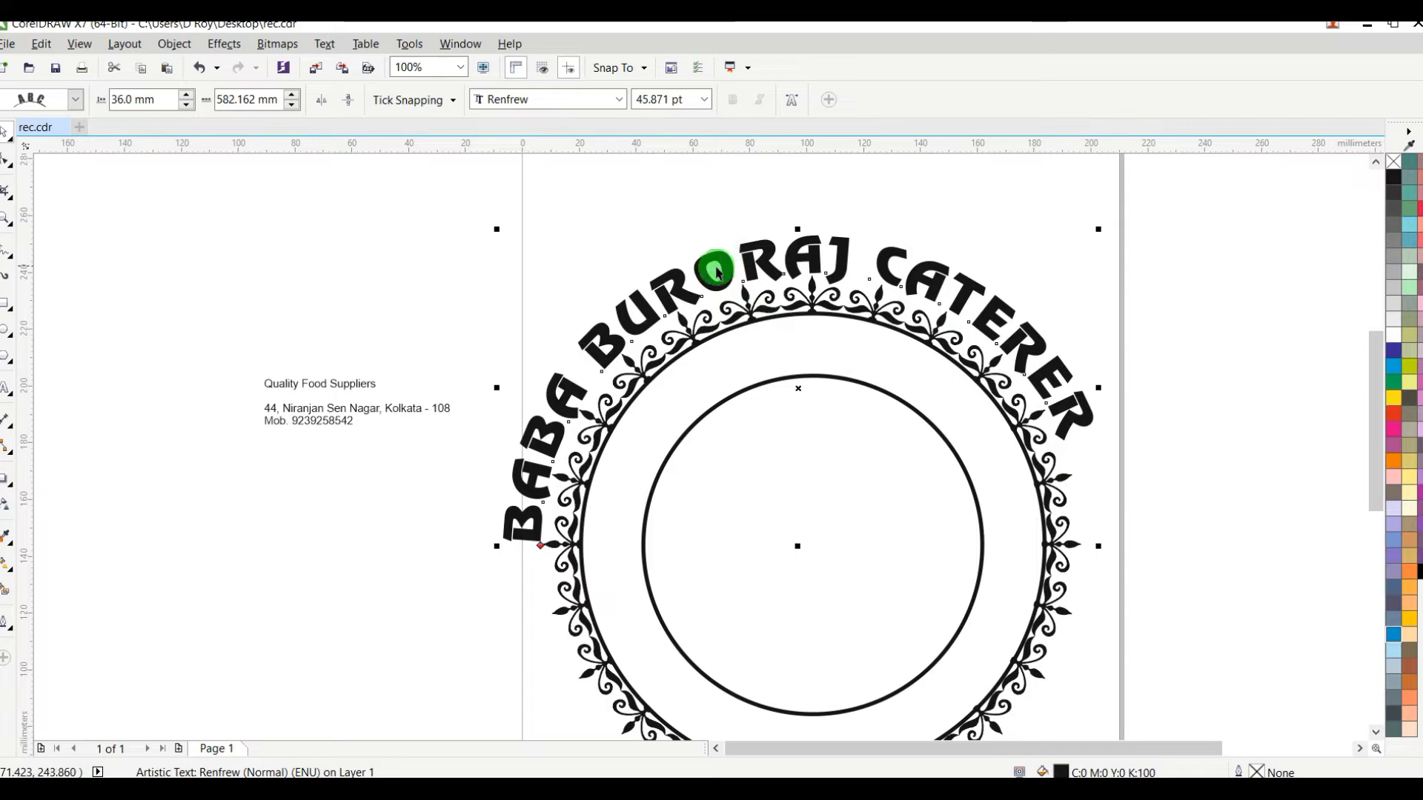
{"action": "key", "text": "ctrl+z"}
{"action": "left_click", "coordinate": [694, 413]}
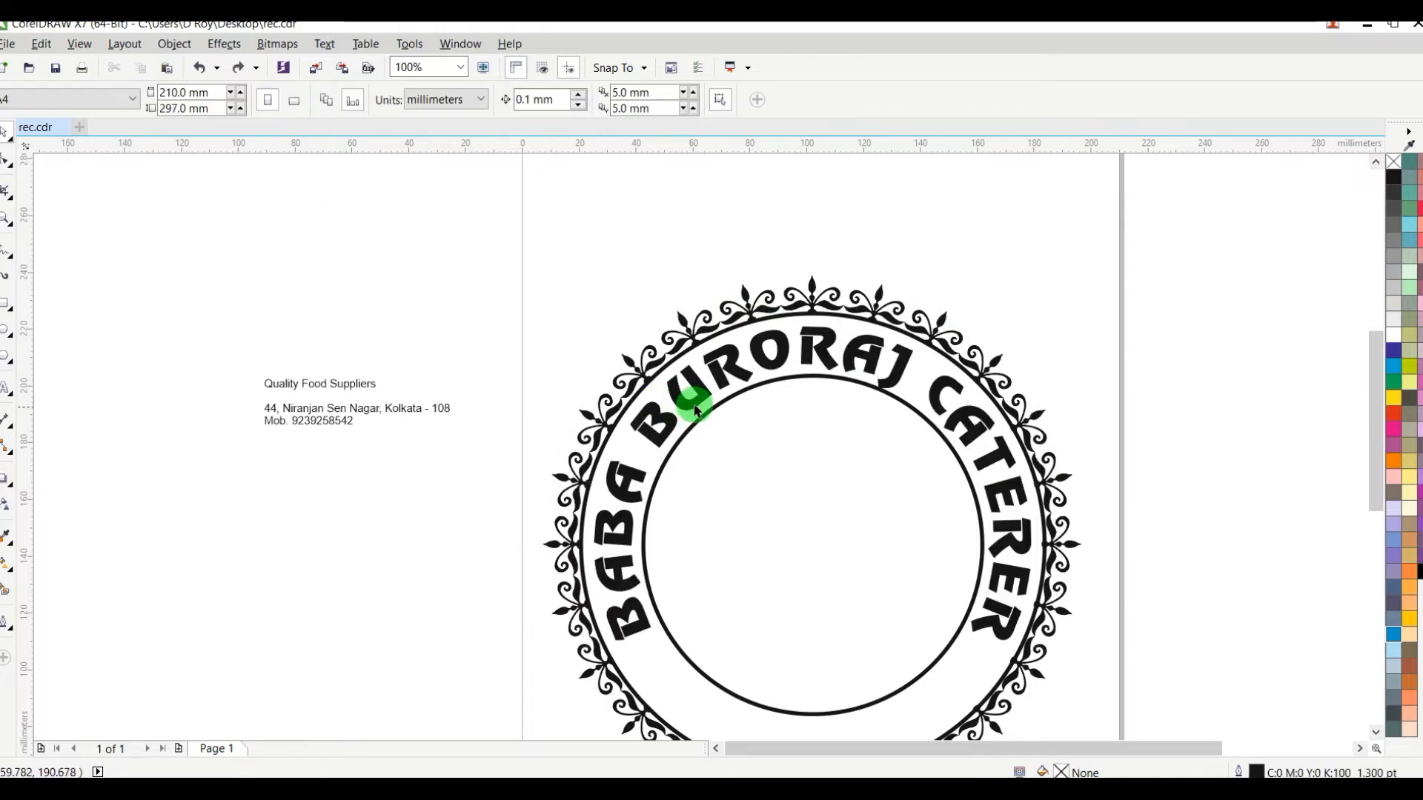
{"action": "left_click_drag", "start_coordinate": [708, 399], "coordinate": [631, 403]}
{"action": "key", "text": "ctrl+z"}
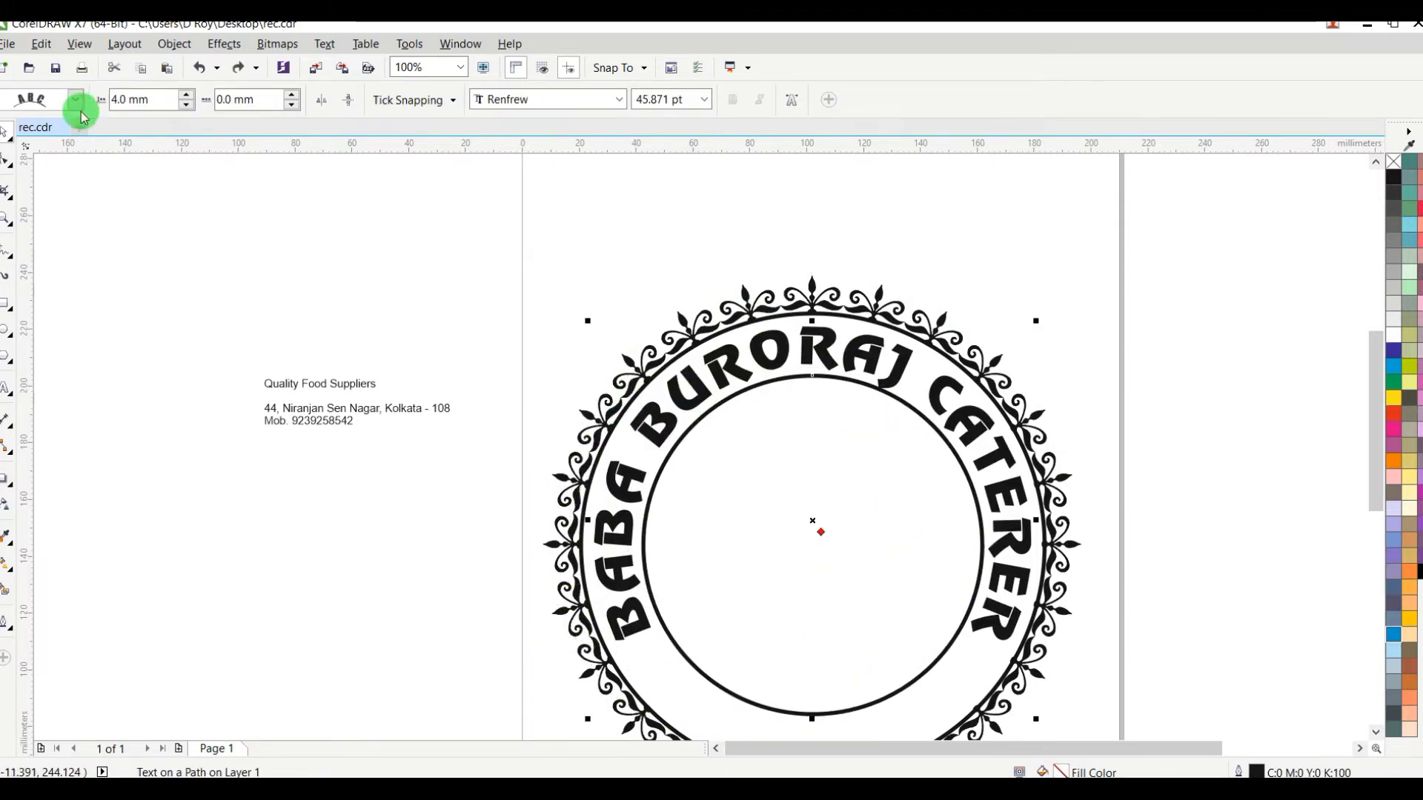
Step: Break the curved title apart from the inner circle used as its path
{"action": "left_click", "coordinate": [172, 49]}
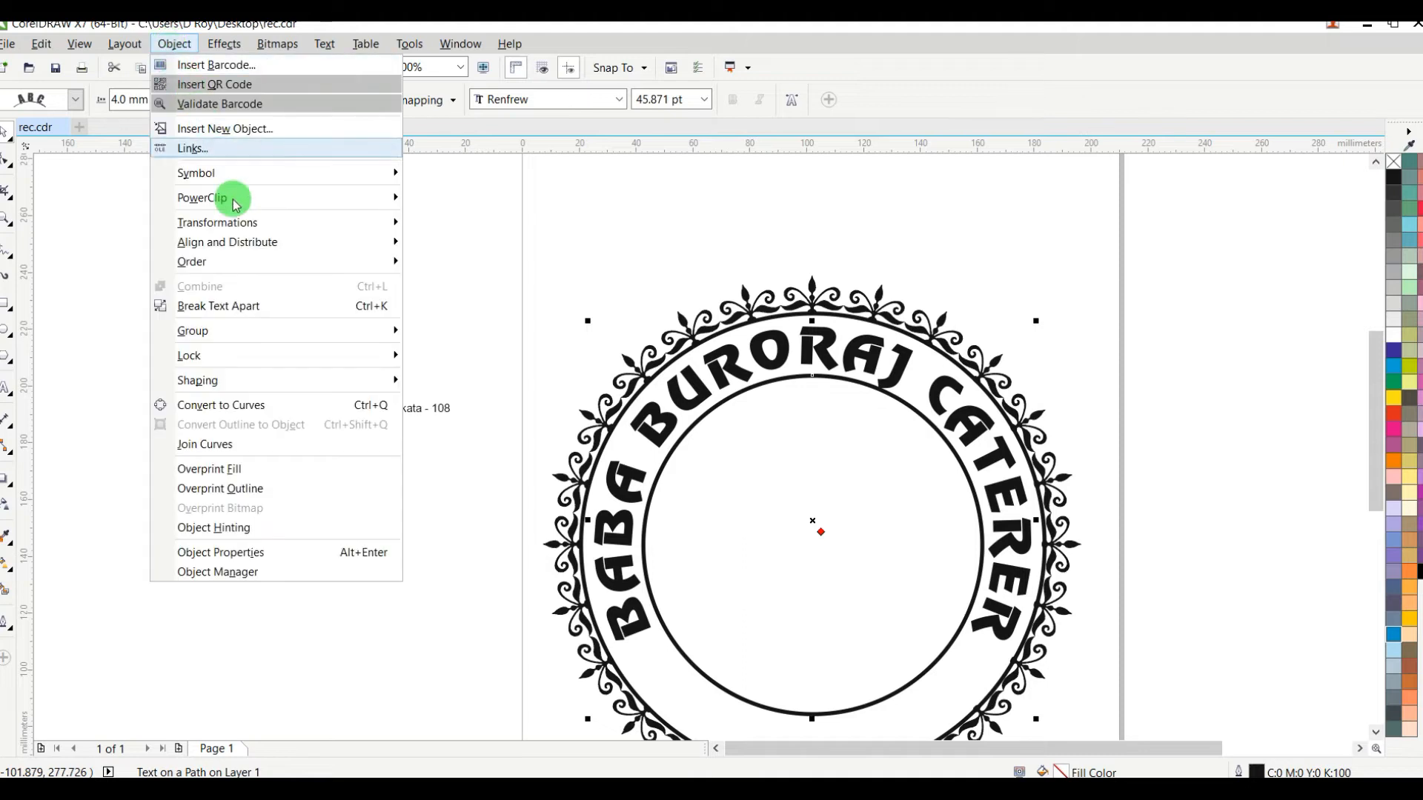
{"action": "left_click", "coordinate": [220, 306]}
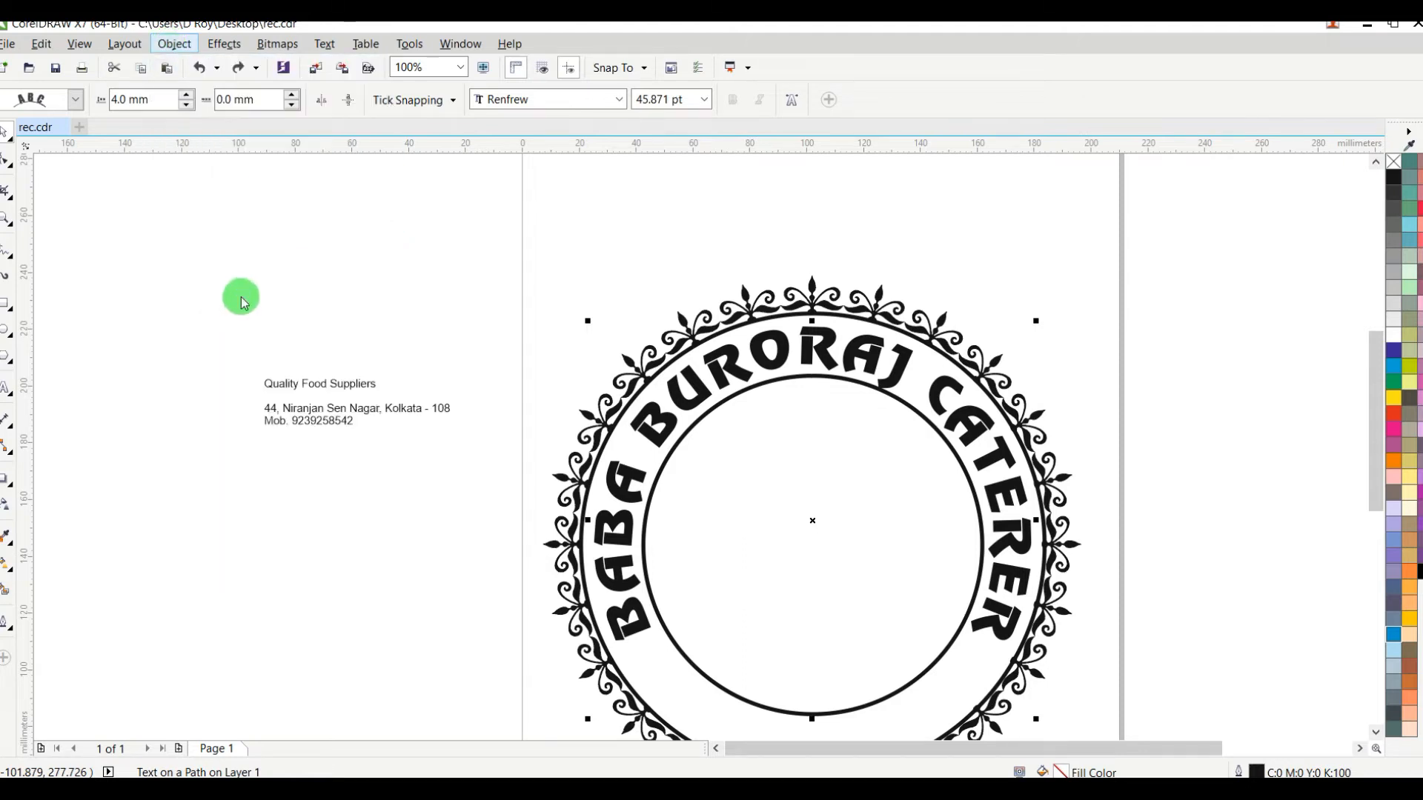
{"action": "left_click", "coordinate": [210, 349]}
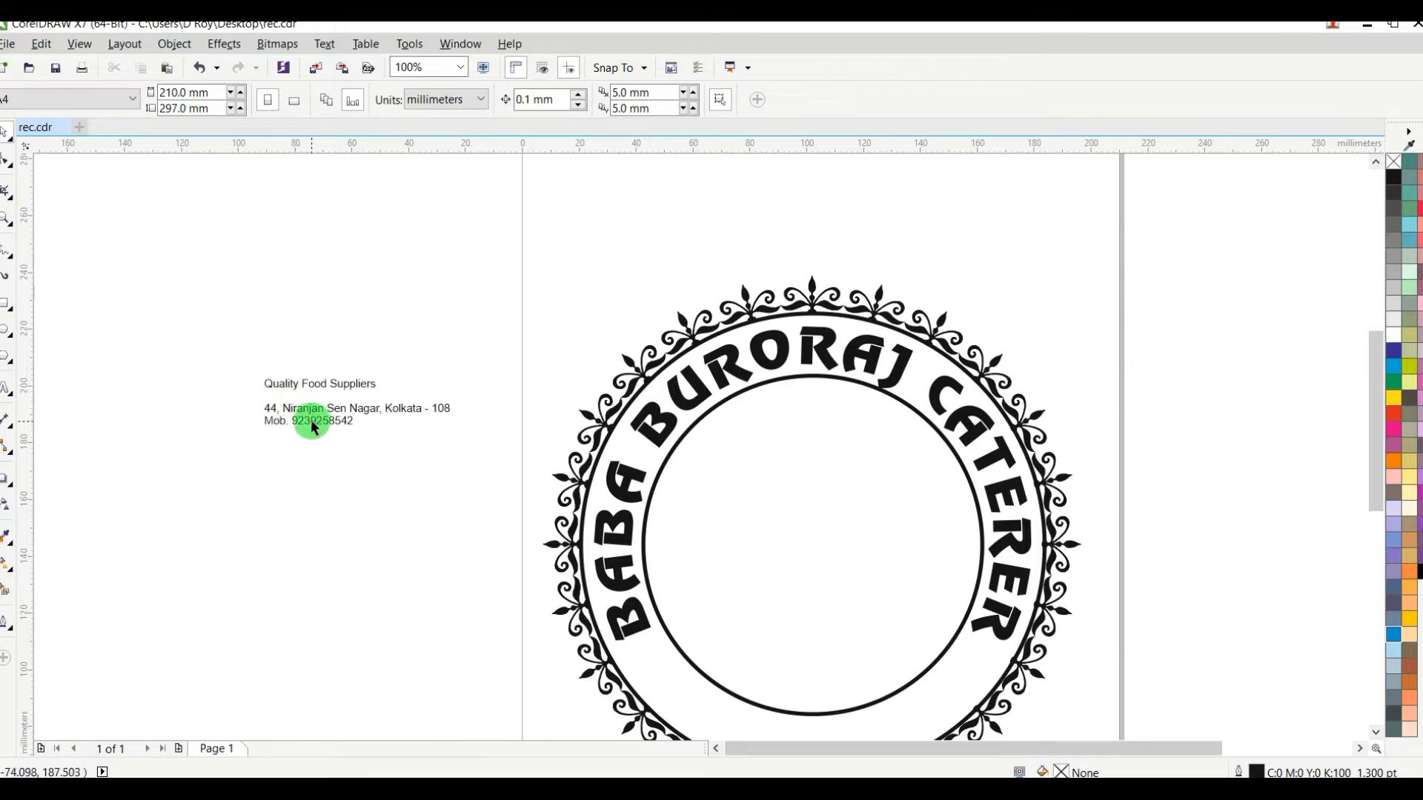
Step: Move the text block slightly down, separate its mobile number line and place that line above the emblem
{"action": "left_click_drag", "start_coordinate": [311, 444], "coordinate": [307, 438]}
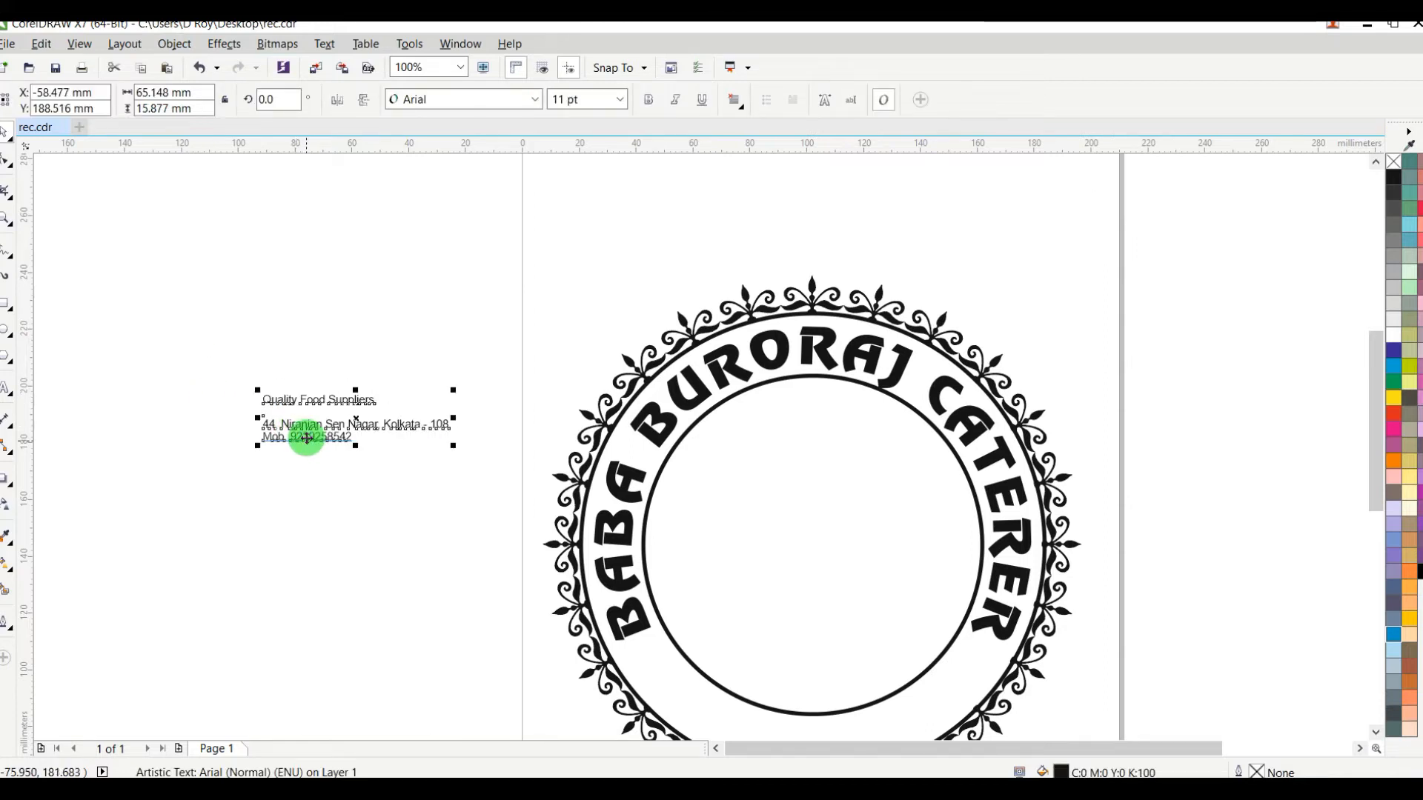
{"action": "left_click", "coordinate": [340, 477]}
{"action": "left_click", "coordinate": [317, 439]}
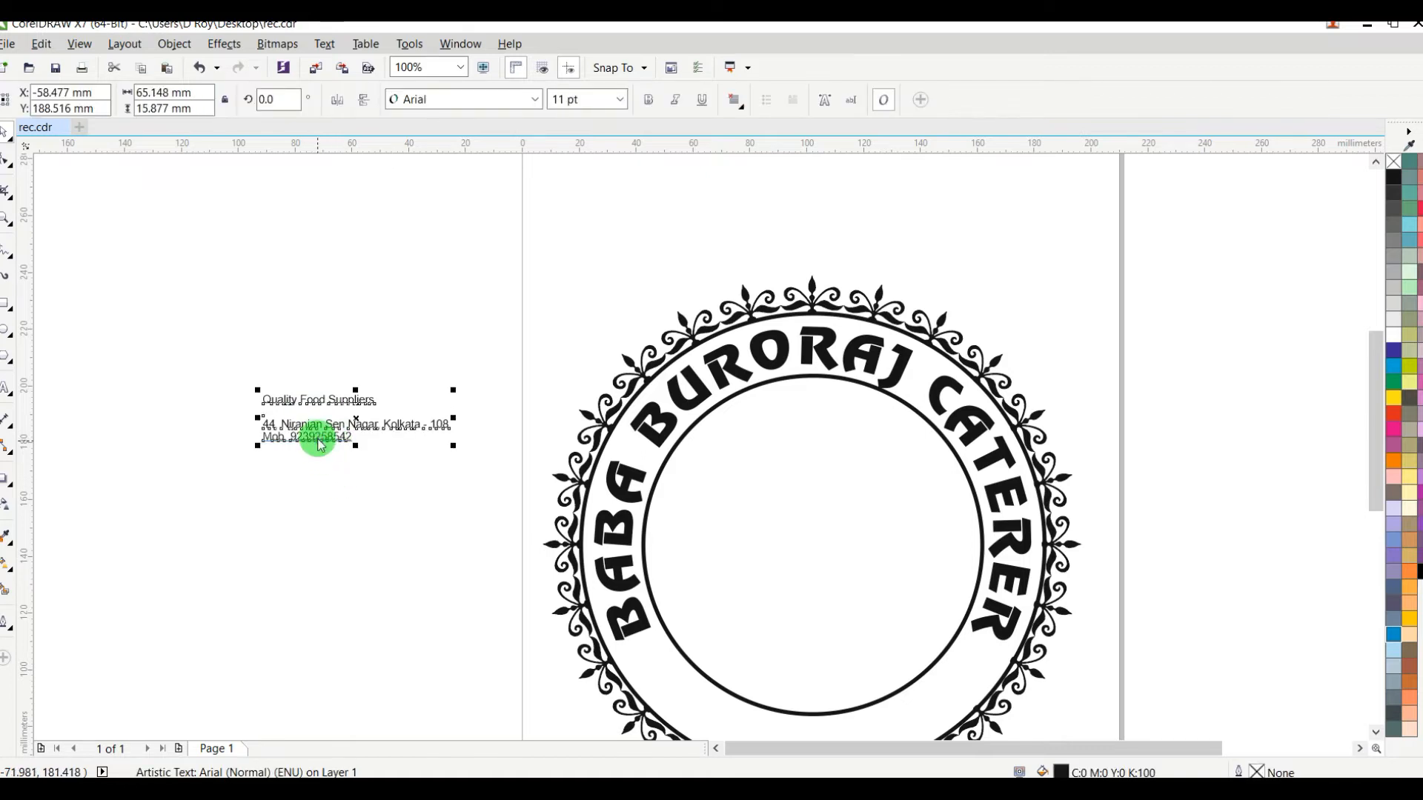
{"action": "left_click_drag", "start_coordinate": [335, 437], "coordinate": [642, 251]}
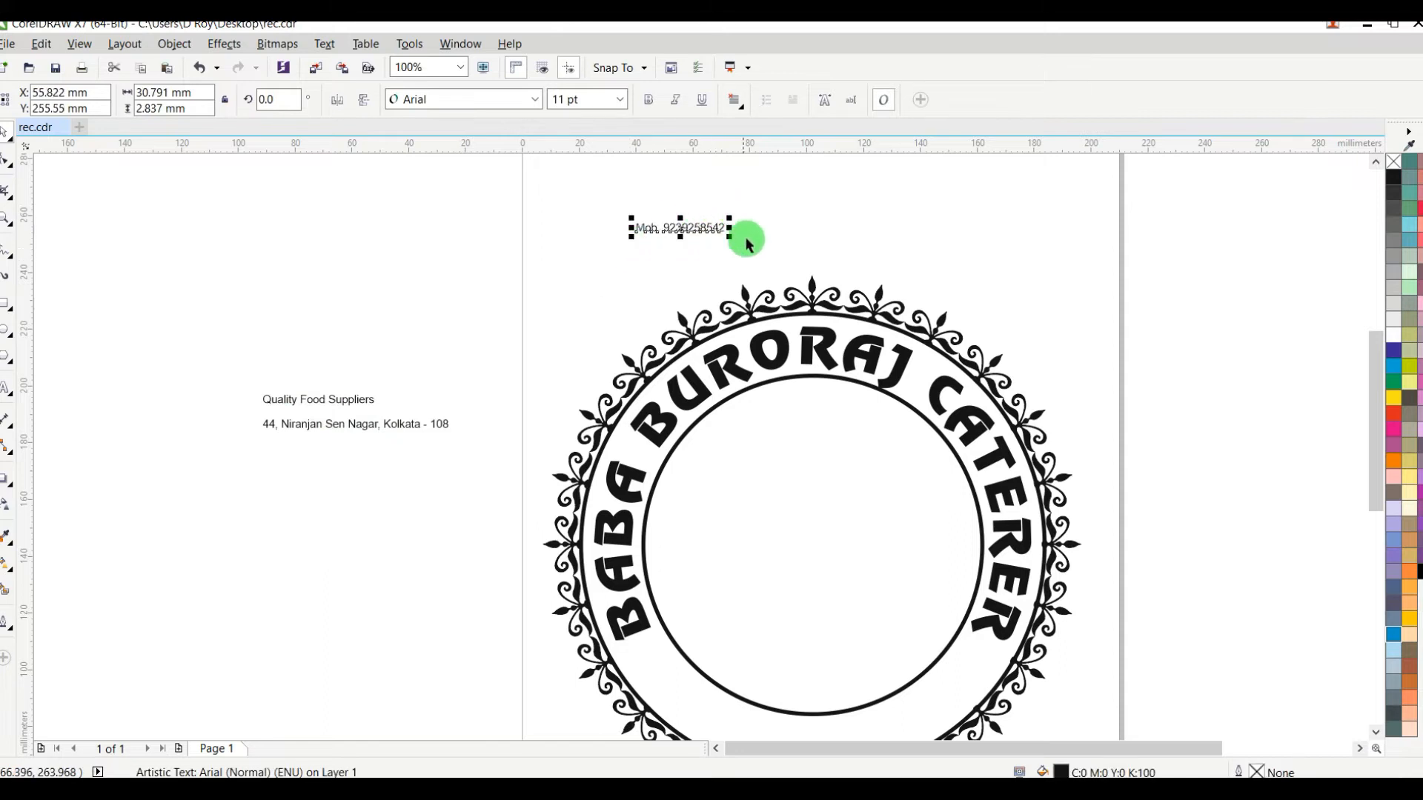
Step: Set the mobile number line in Arial MT Black and resize it to about 134 mm wide and 13 mm high
{"action": "left_click_drag", "start_coordinate": [733, 238], "coordinate": [861, 281]}
{"action": "left_click", "coordinate": [469, 109]}
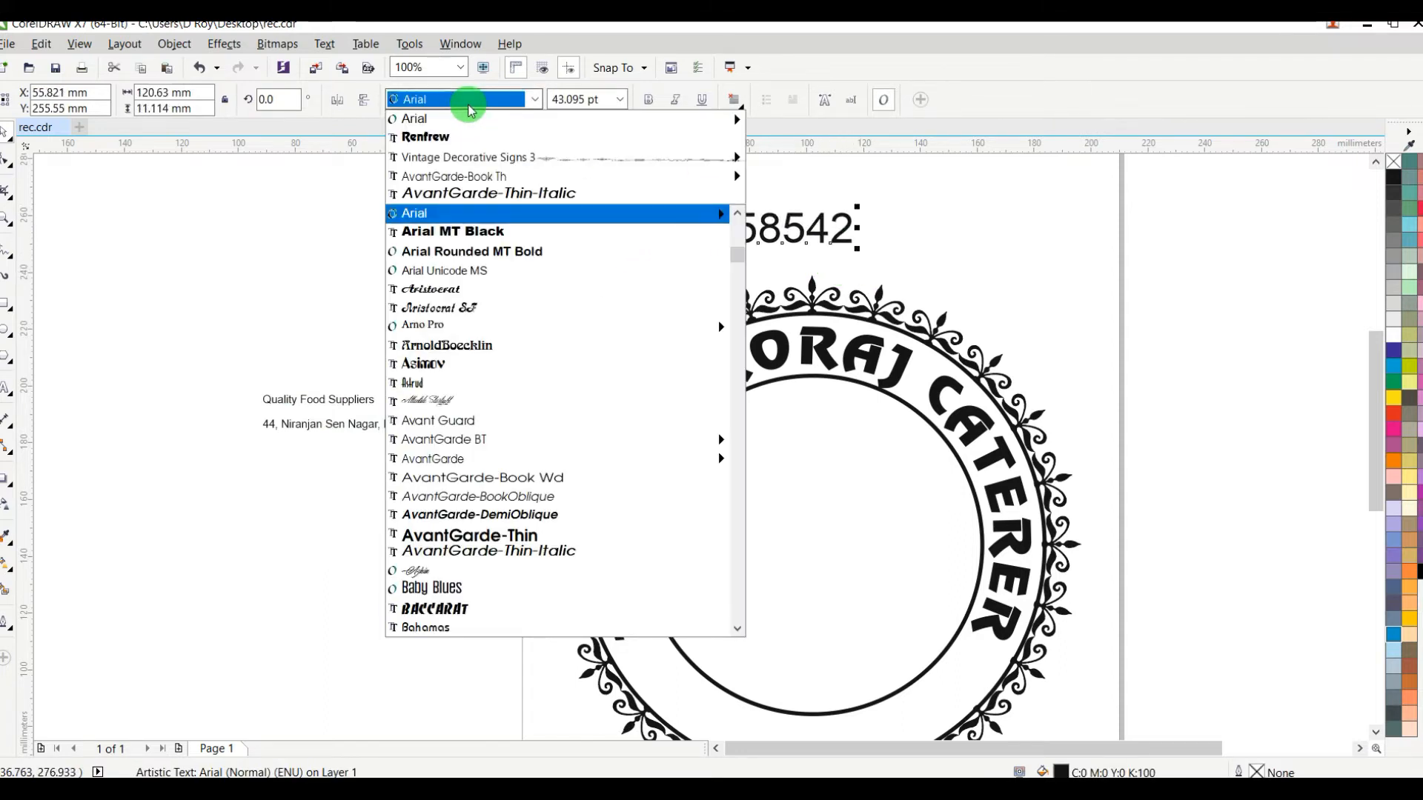
{"action": "left_click", "coordinate": [419, 230]}
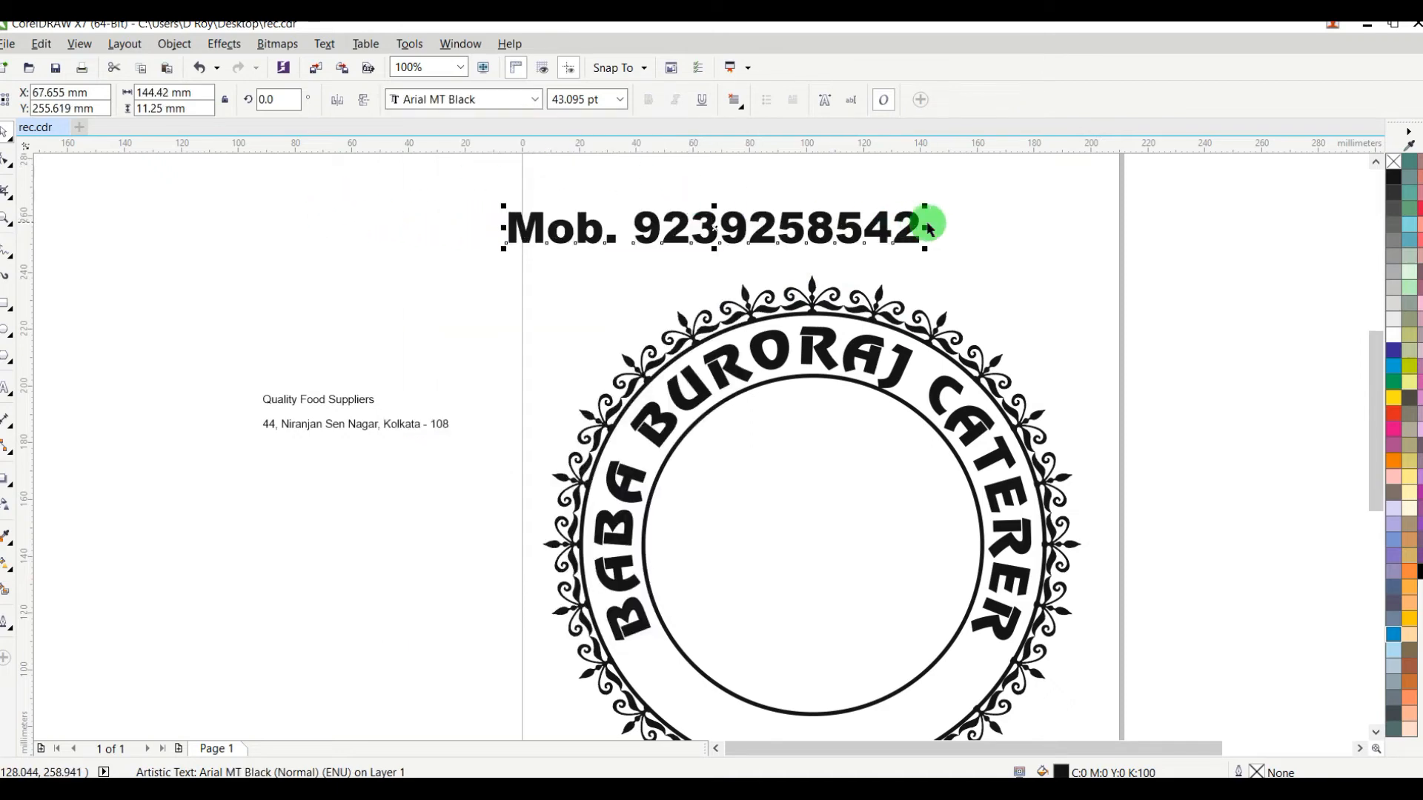
{"action": "left_click_drag", "start_coordinate": [926, 231], "coordinate": [911, 230]}
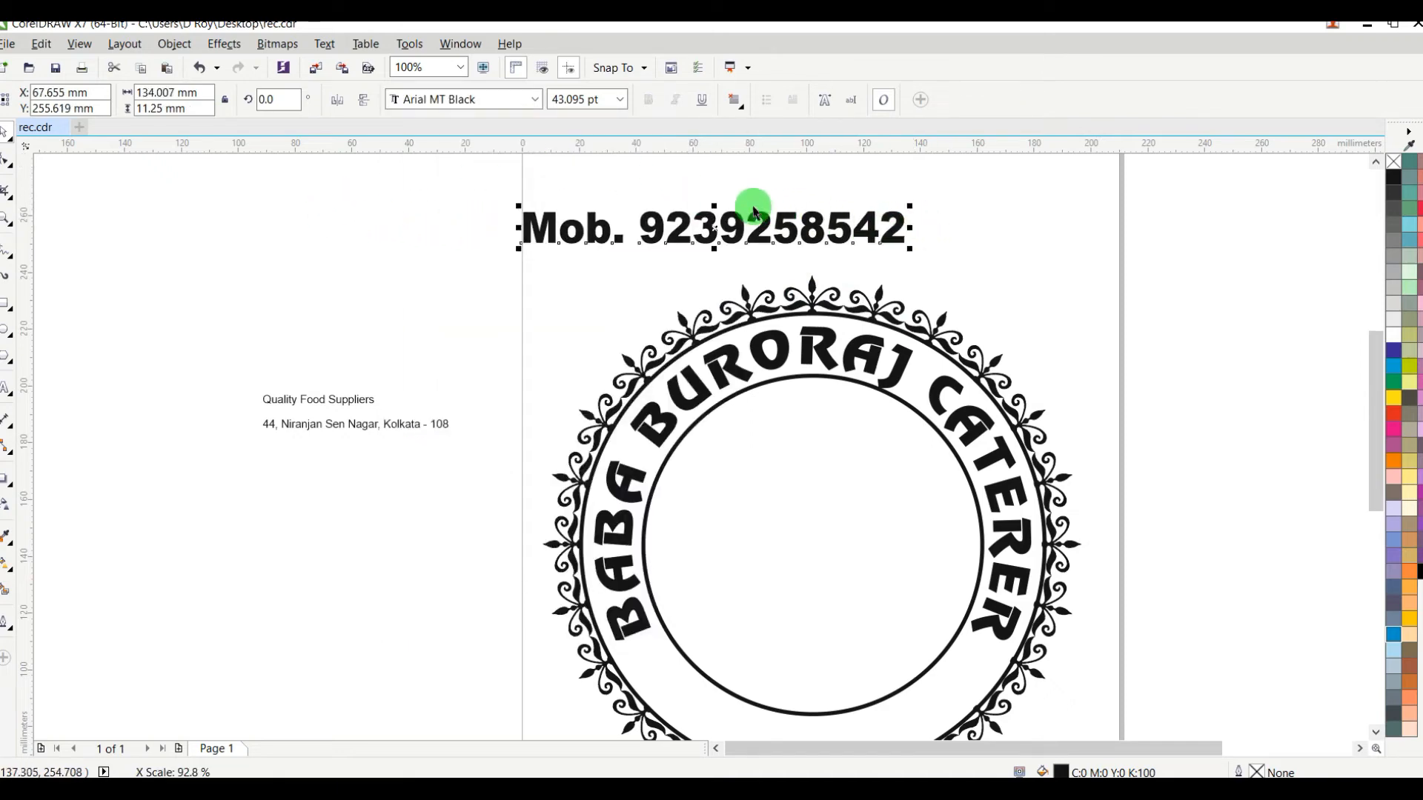
{"action": "left_click_drag", "start_coordinate": [714, 204], "coordinate": [713, 200]}
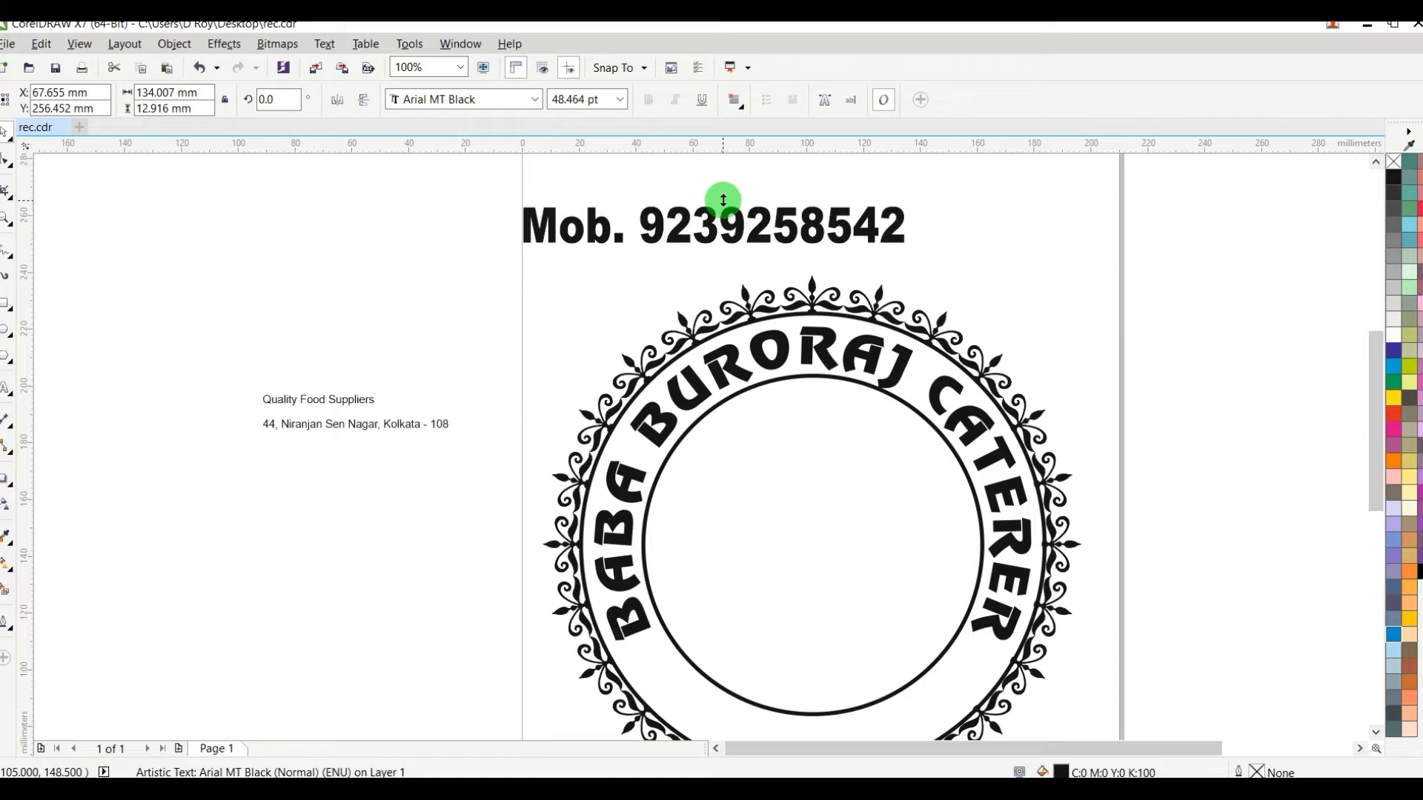
Step: Widen the mobile number line's letter spacing to about 149 mm overall and rotate the text by 180 degrees
{"action": "left_click", "coordinate": [6, 162]}
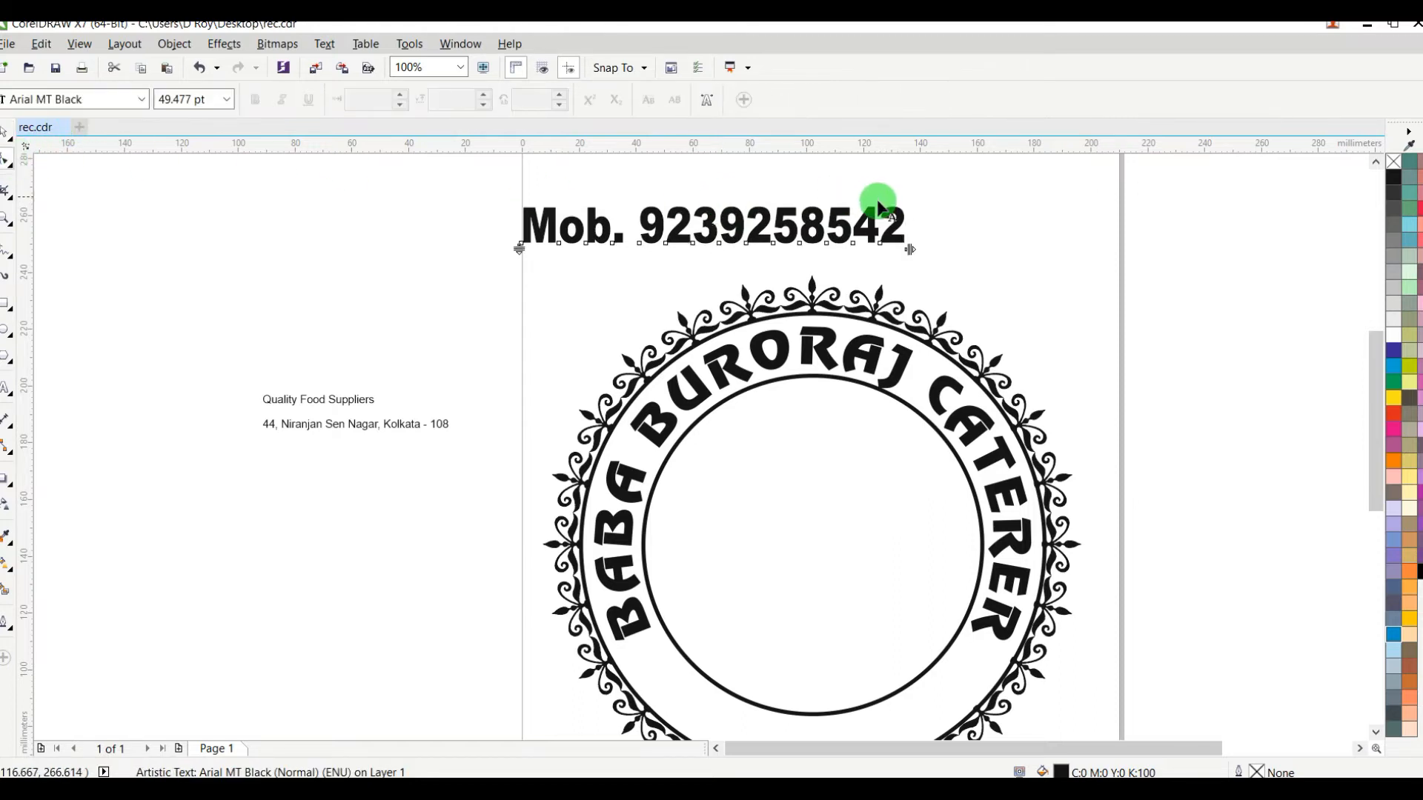
{"action": "left_click_drag", "start_coordinate": [911, 247], "coordinate": [951, 250]}
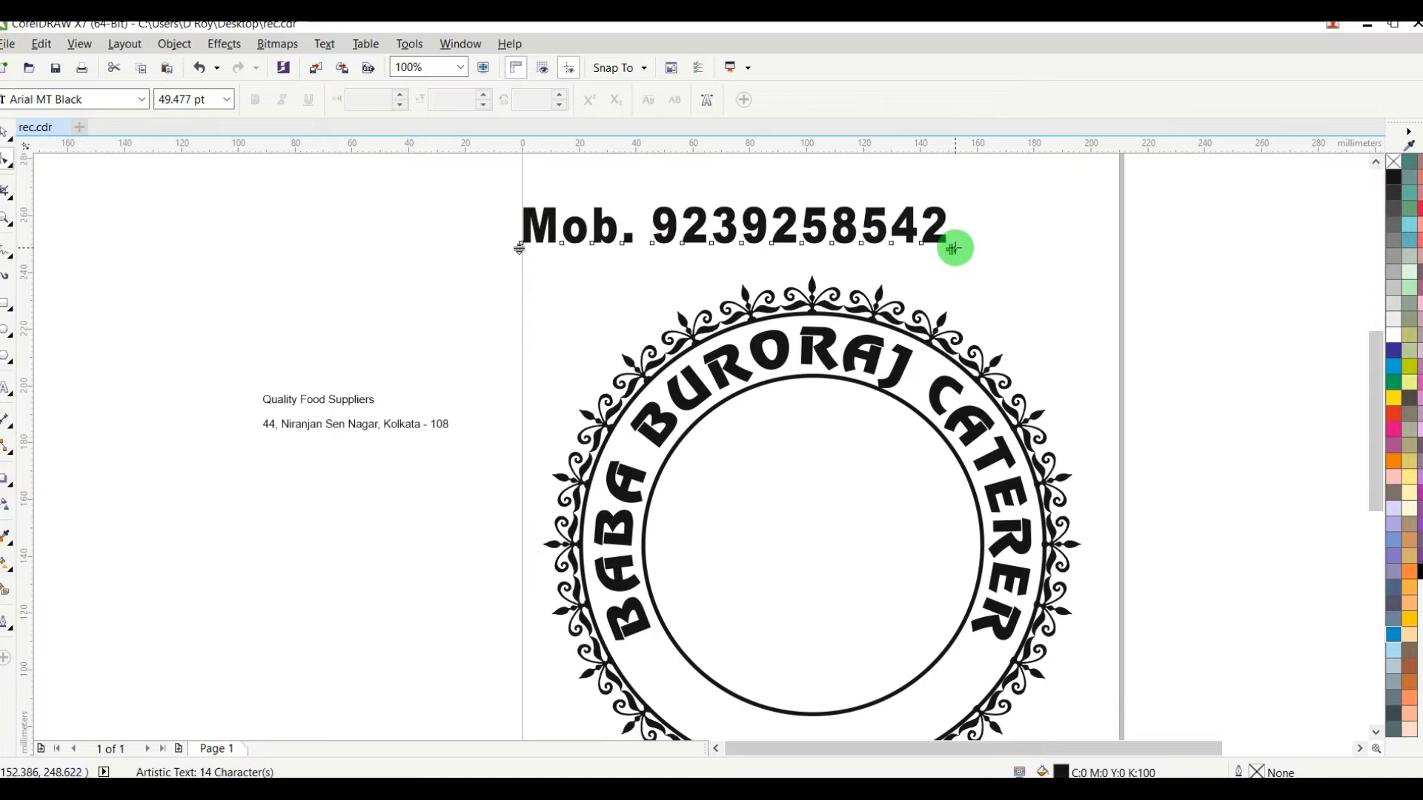
{"action": "left_click", "coordinate": [9, 133]}
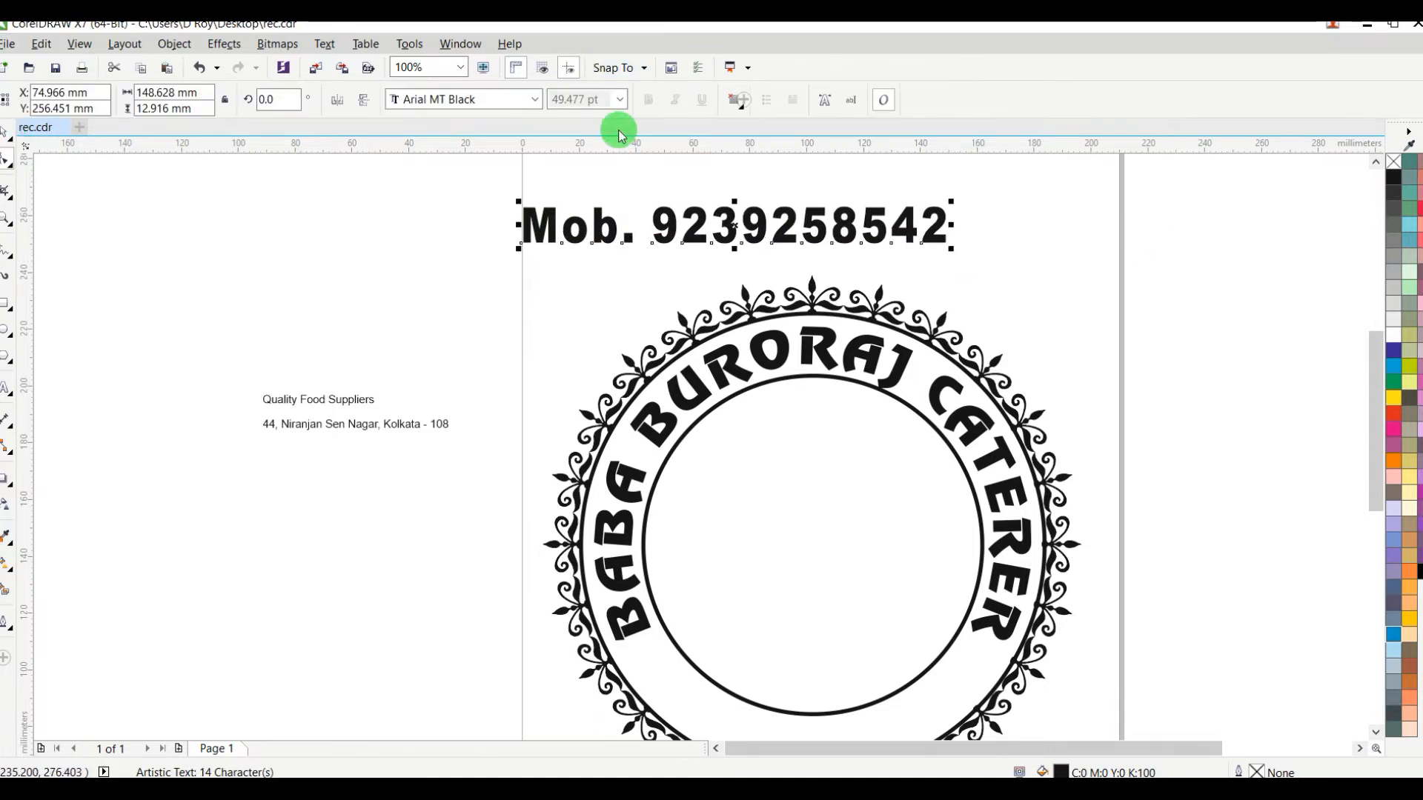
{"action": "left_click", "coordinate": [284, 97]}
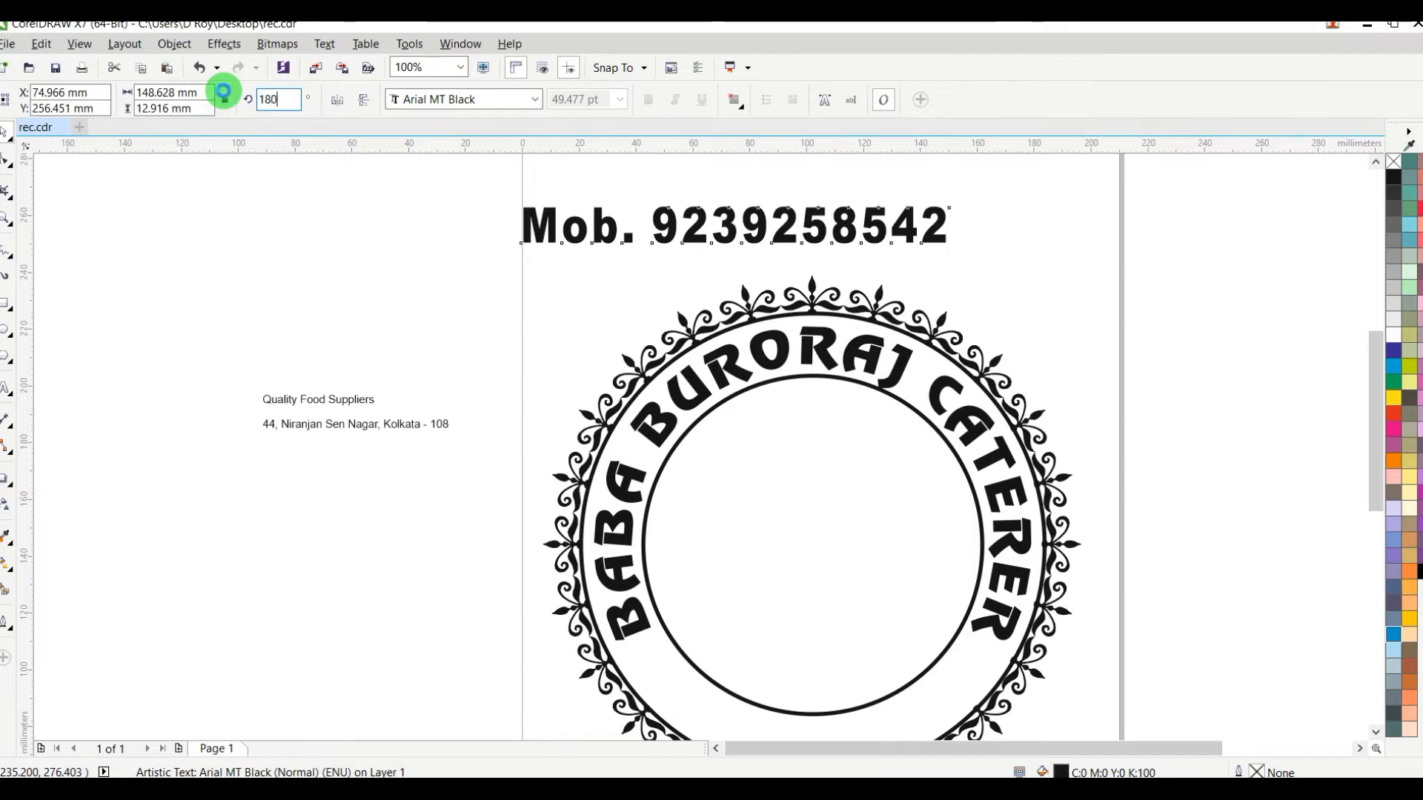
{"action": "type", "text": "180"}
{"action": "key", "text": "Return"}
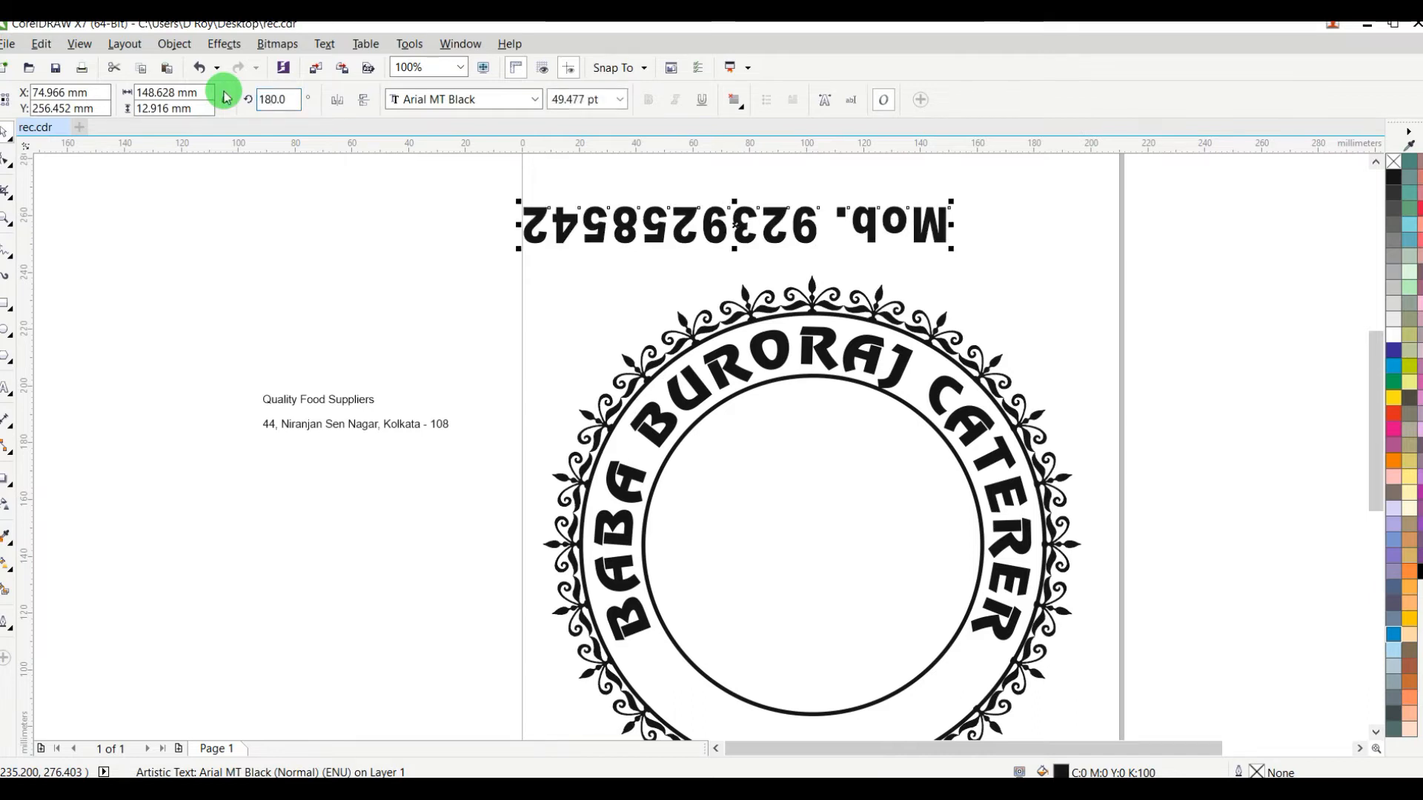
Step: Fit the upside-down mobile number line to the inner circle as its path
{"action": "left_click", "coordinate": [813, 382], "text": "shift"}
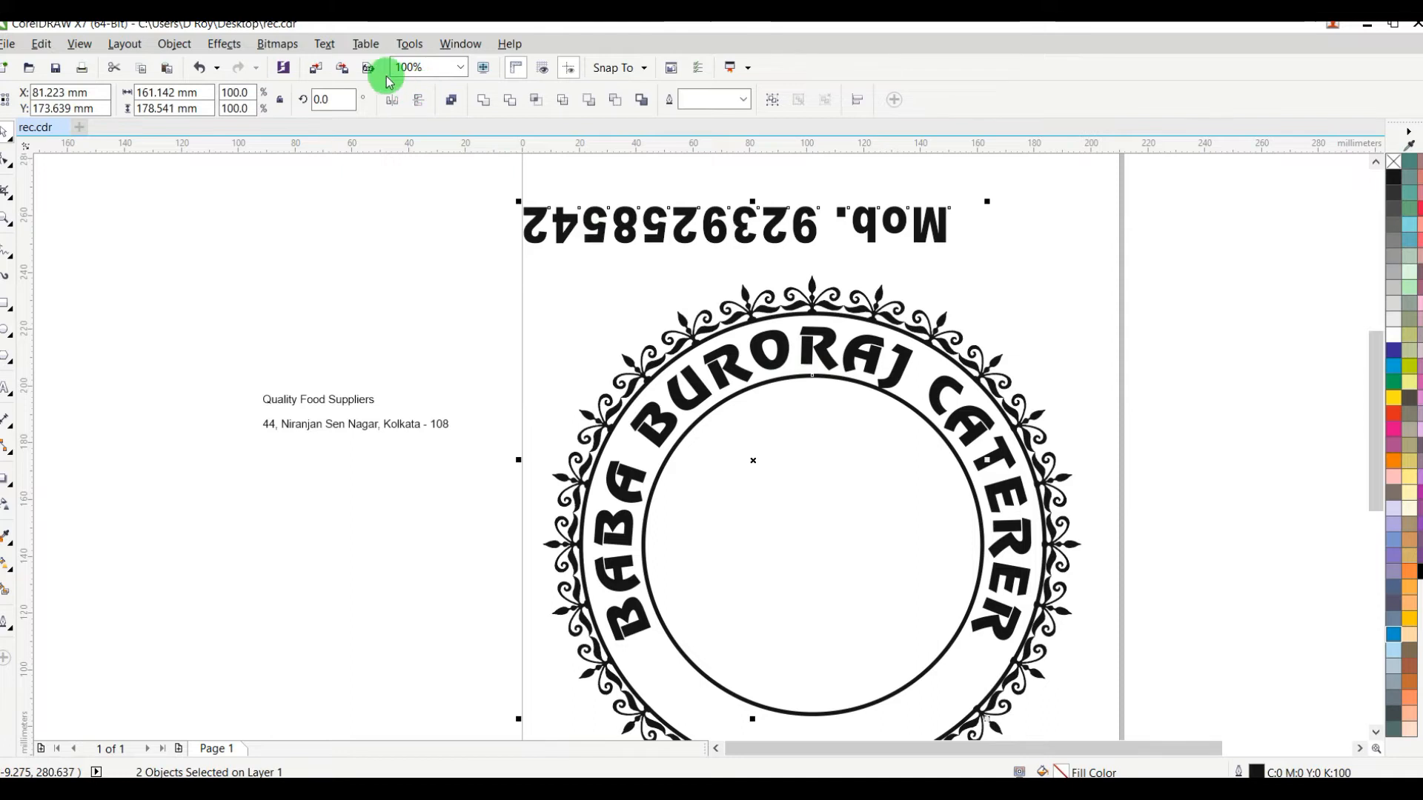
{"action": "left_click", "coordinate": [324, 44]}
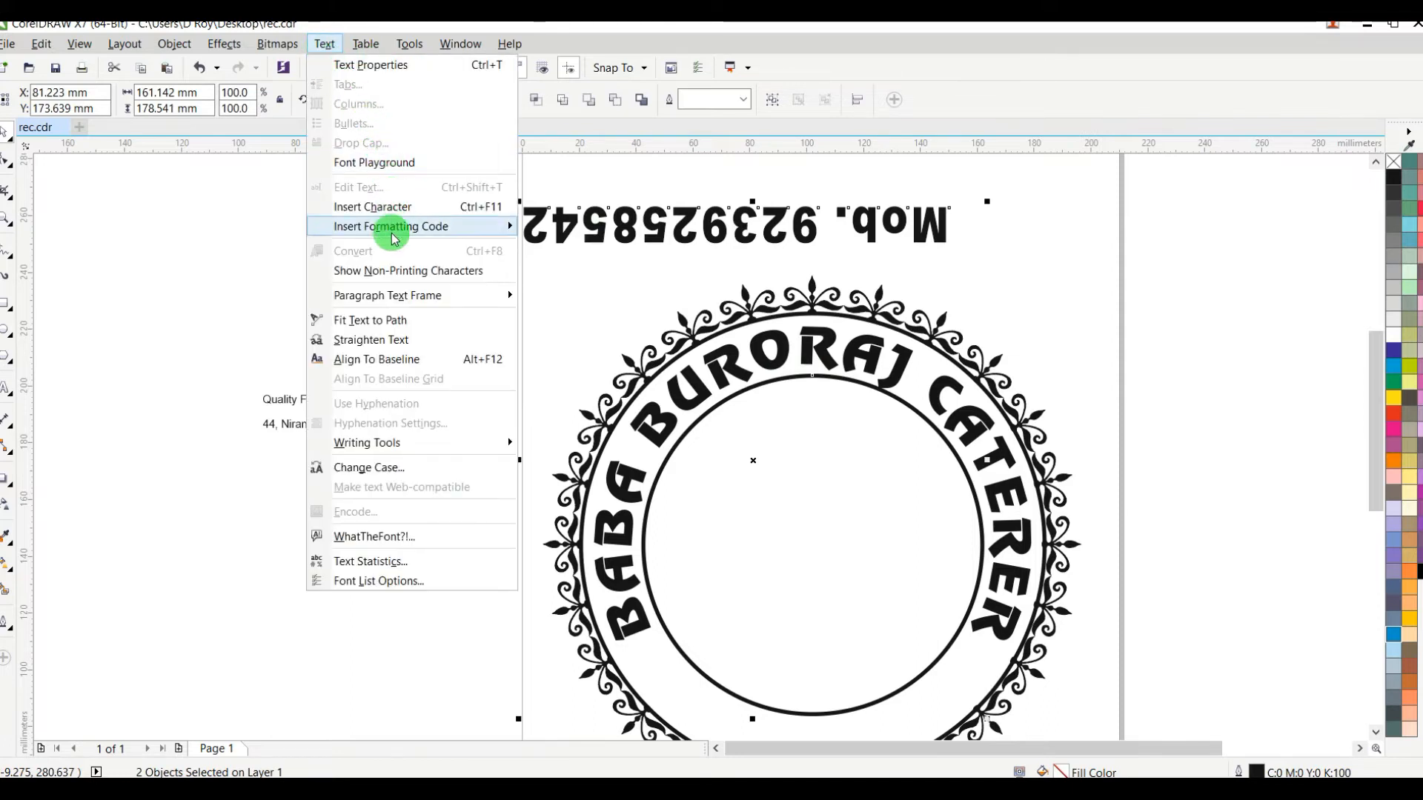
{"action": "mouse_move", "coordinate": [386, 243]}
{"action": "left_click", "coordinate": [378, 320]}
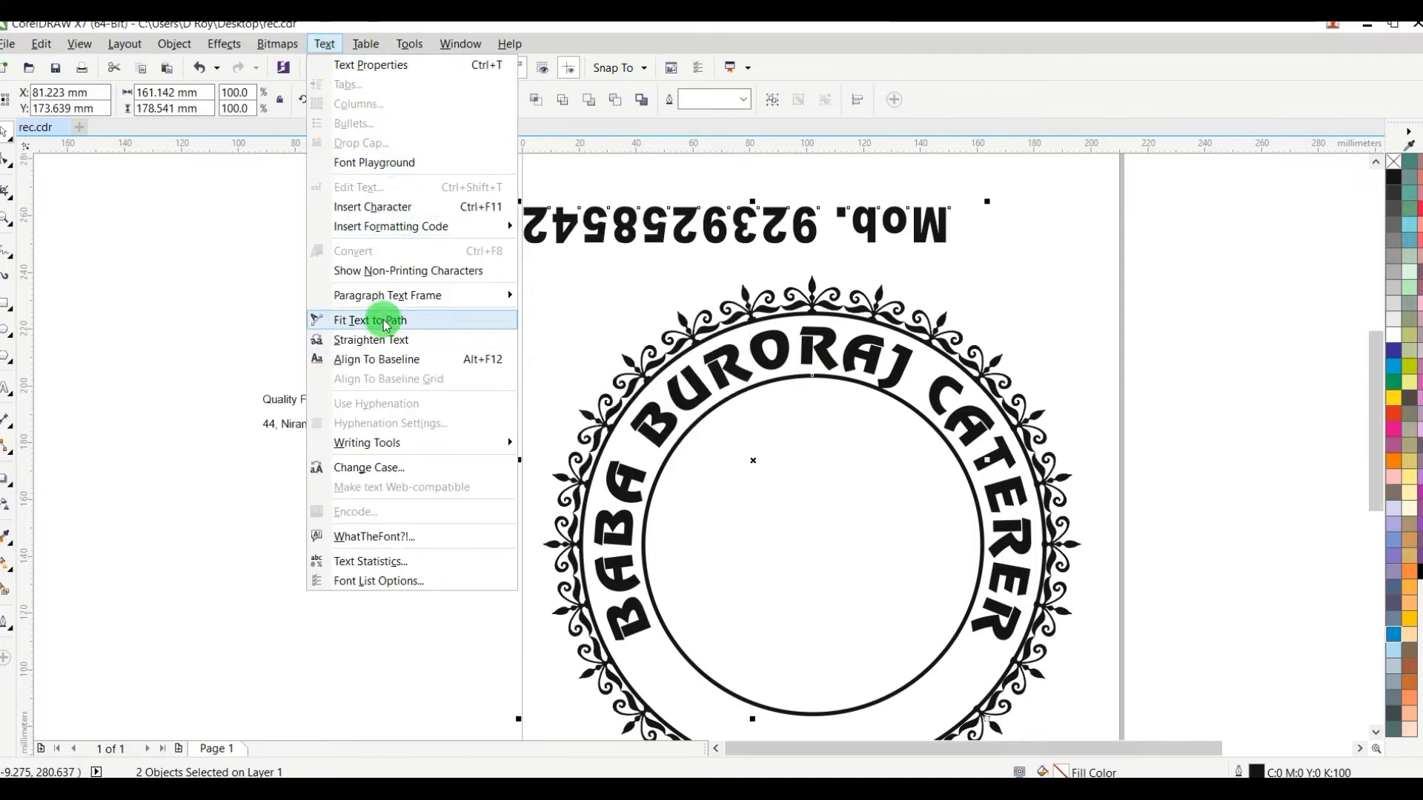
{"action": "left_click", "coordinate": [1377, 734]}
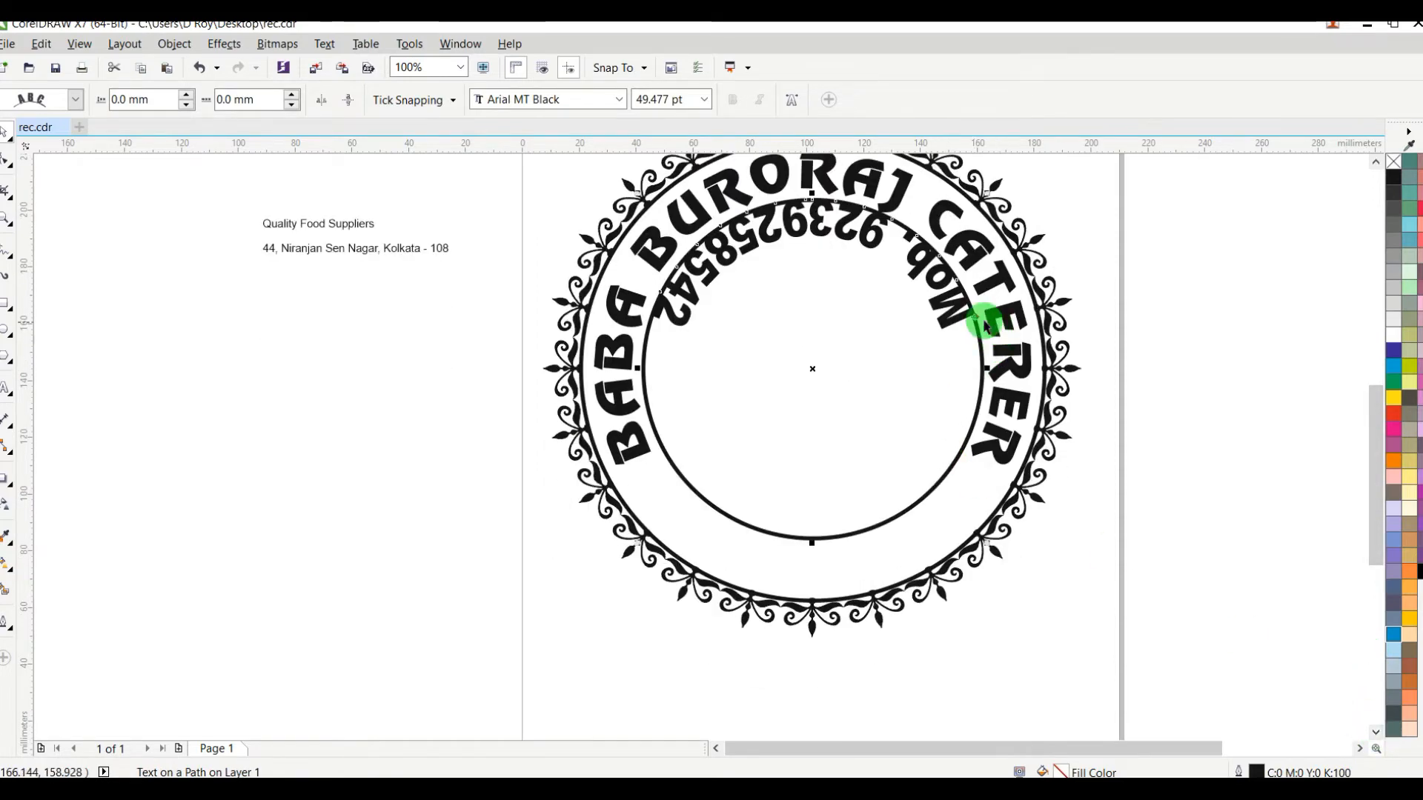
Step: Slide the mobile number text along its path into the emblem's lower band, 14 mm from the circle, and break it apart from the path
{"action": "left_click_drag", "start_coordinate": [976, 319], "coordinate": [639, 481]}
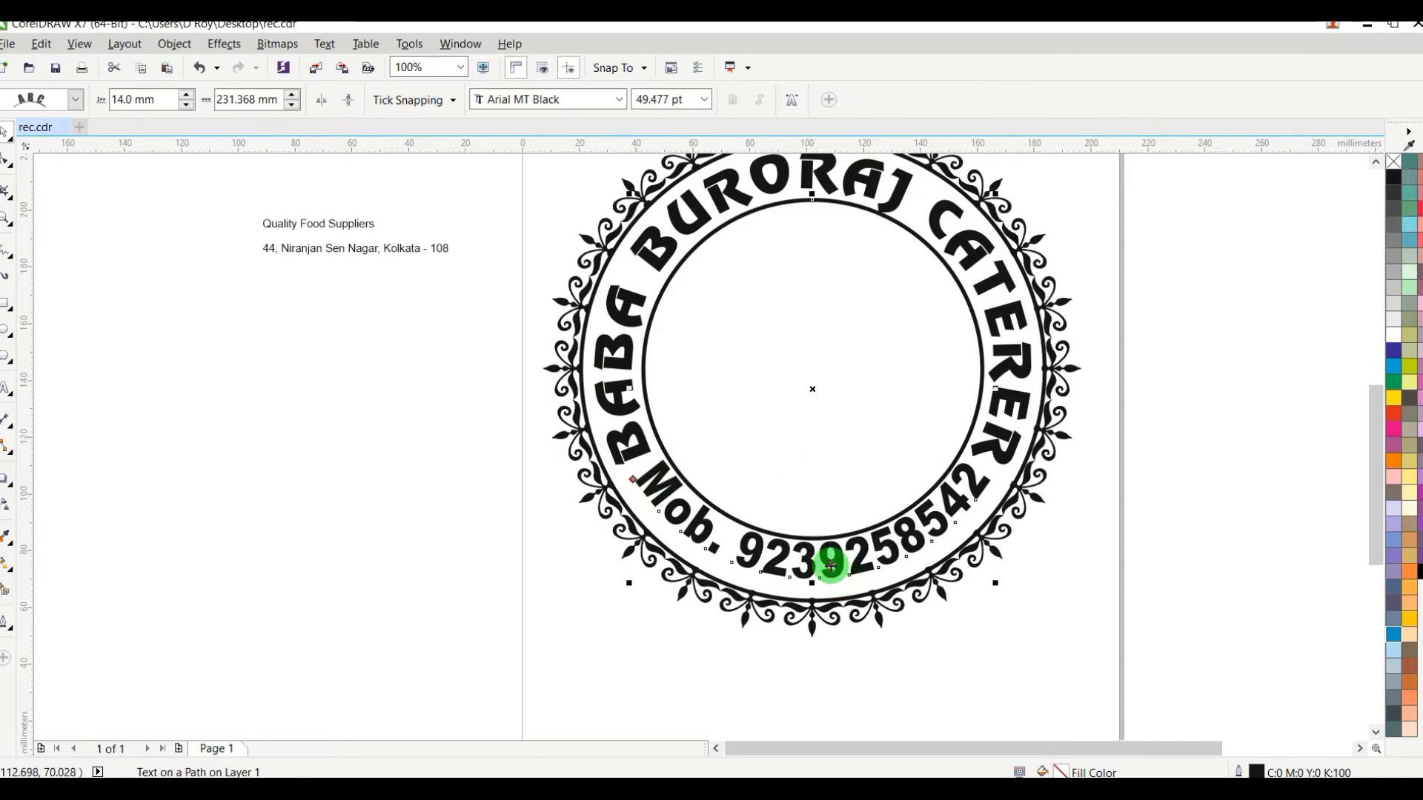
{"action": "scroll", "coordinate": [851, 591], "scroll_direction": "up", "scroll_amount": 1}
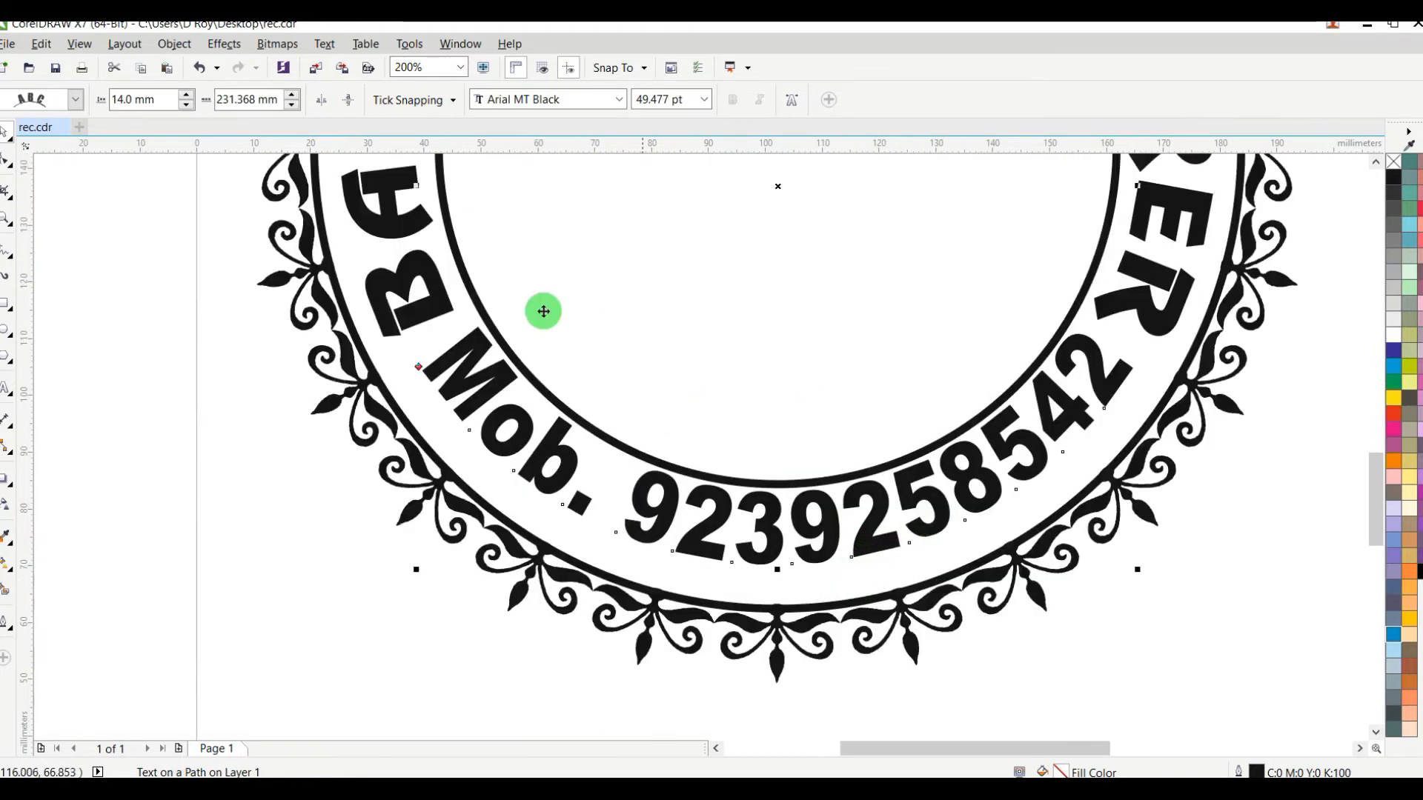
{"action": "left_click", "coordinate": [172, 46]}
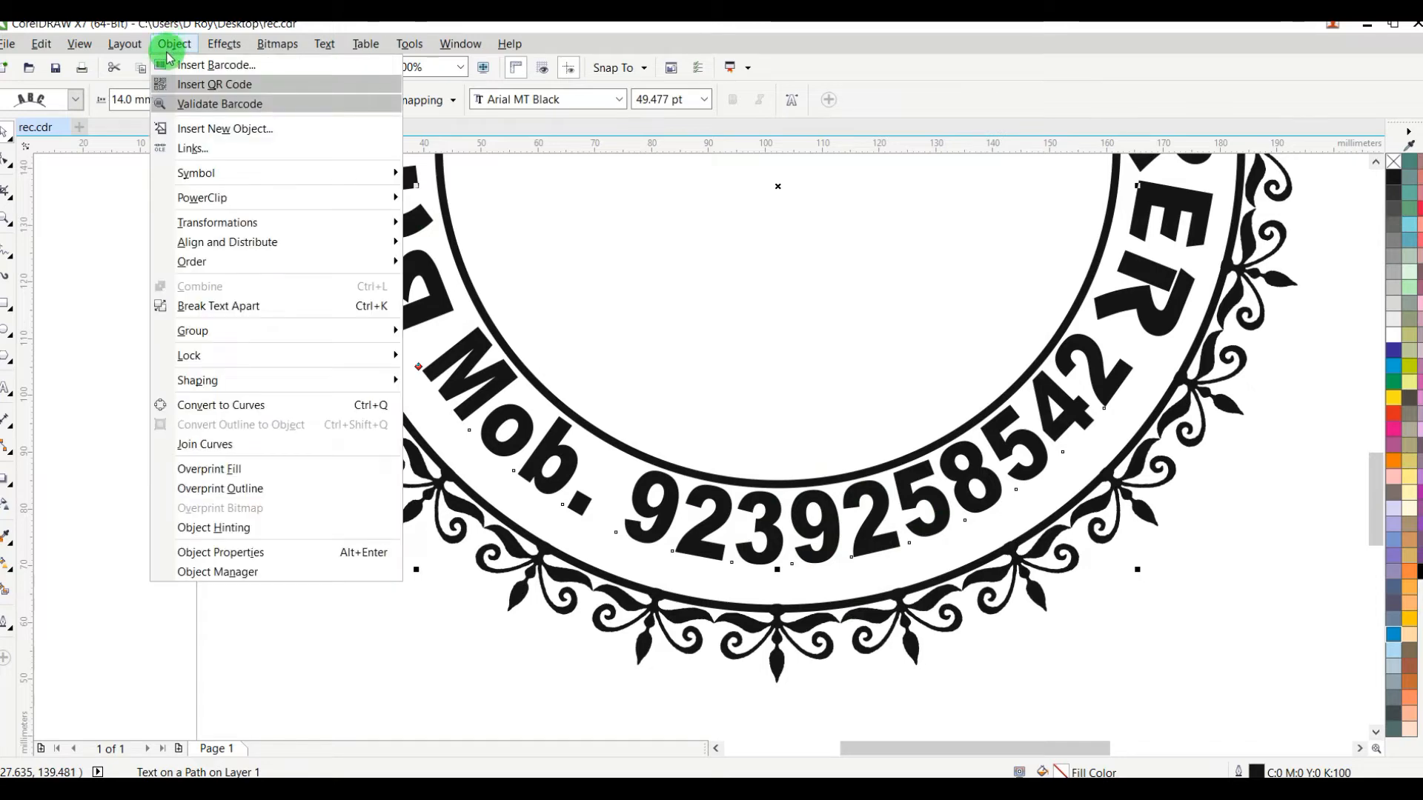
{"action": "left_click", "coordinate": [228, 307]}
{"action": "left_click", "coordinate": [245, 485]}
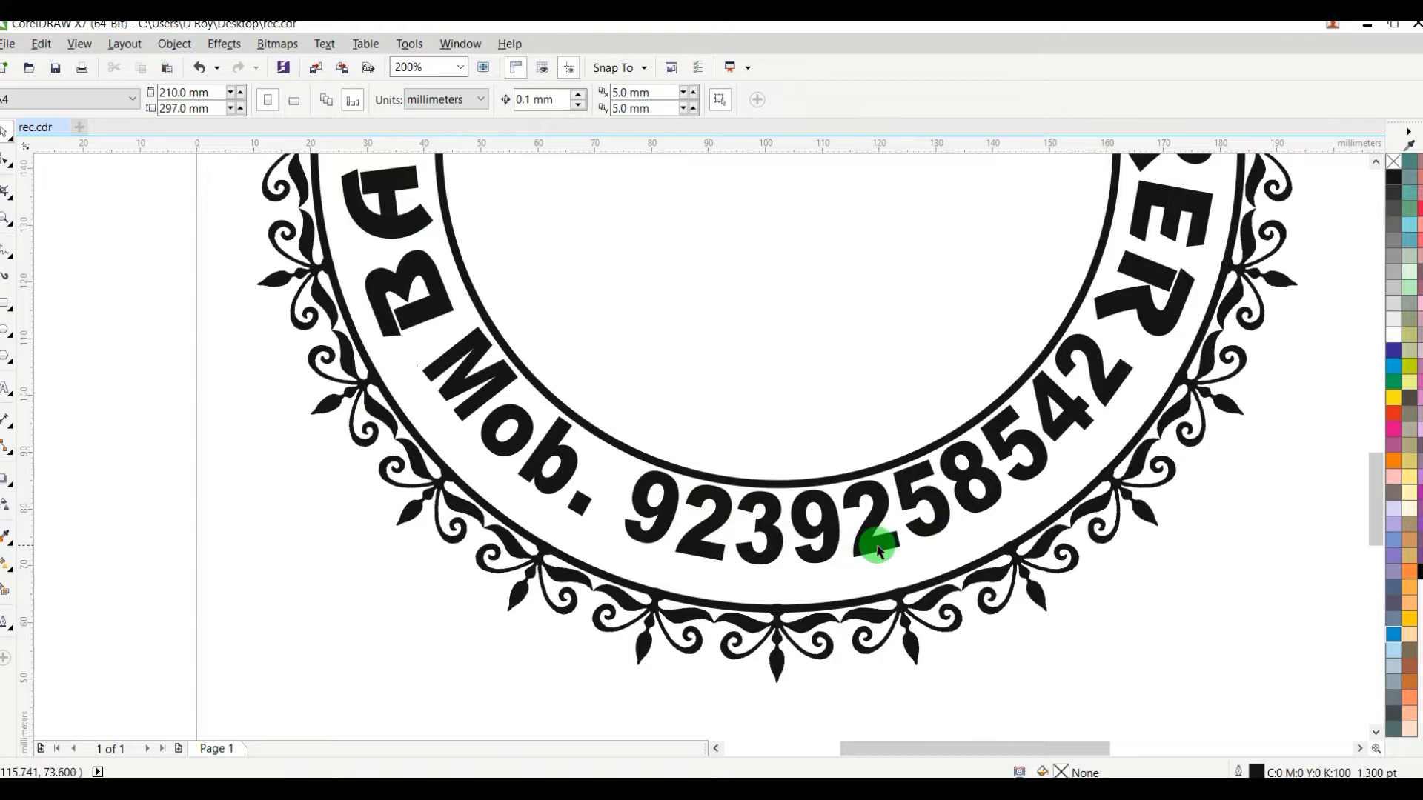
Step: Shift the curved mobile number text slightly down to sit midway between the two circles
{"action": "left_click_drag", "start_coordinate": [871, 556], "coordinate": [875, 567]}
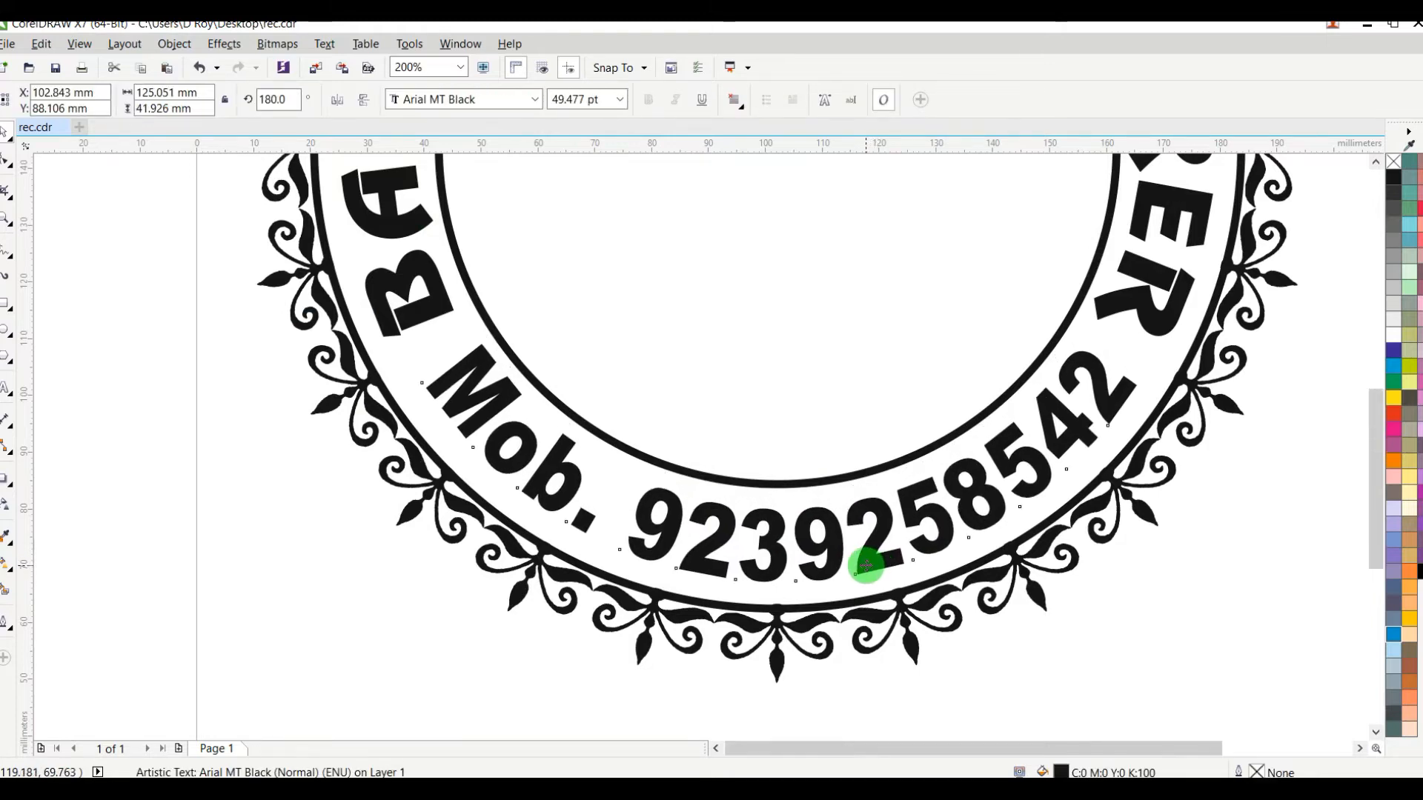
{"action": "scroll", "coordinate": [874, 567], "scroll_direction": "down", "scroll_amount": 3}
{"action": "left_click", "coordinate": [1047, 341]}
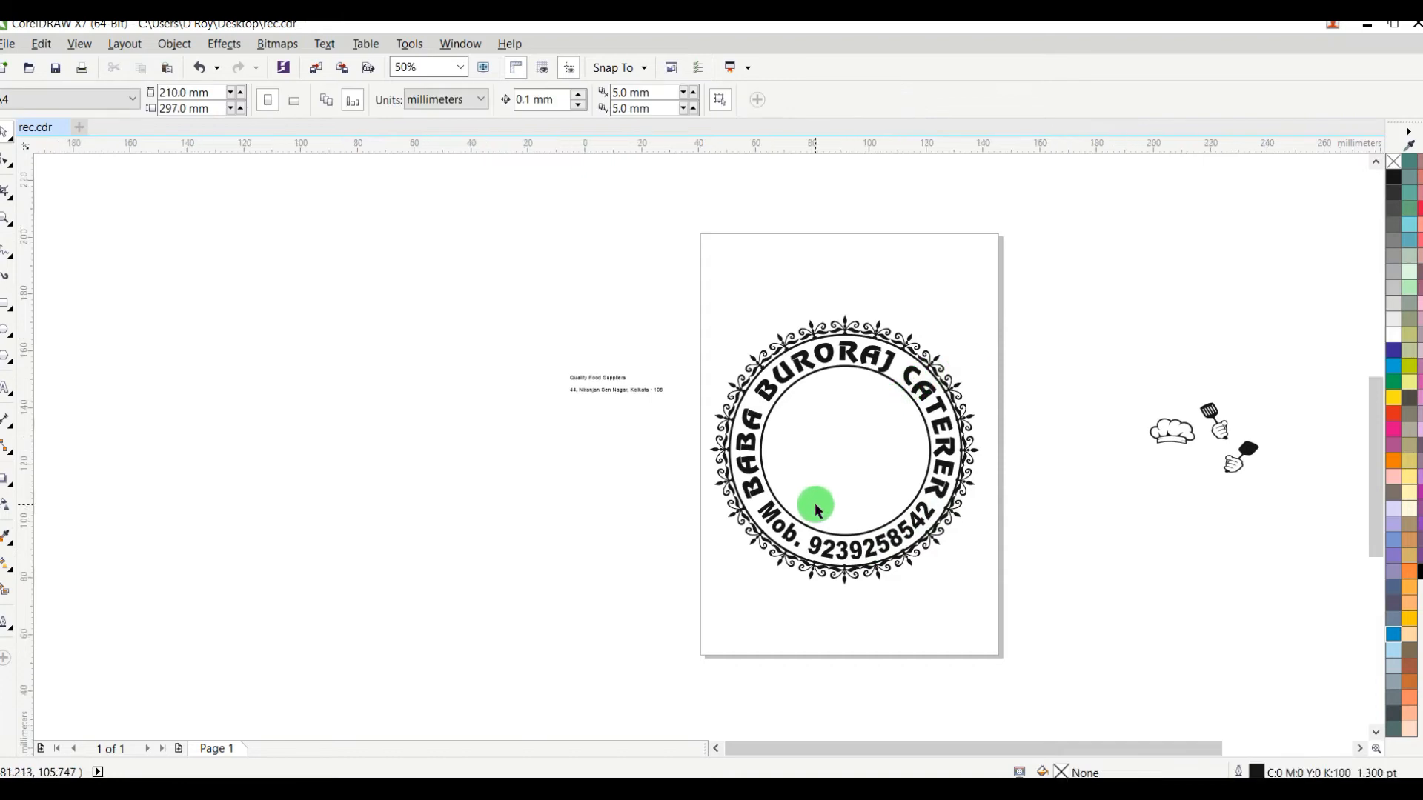
Step: Rotate the curved mobile number text clockwise by about one degree to even its spacing within the band
{"action": "scroll", "coordinate": [815, 503], "scroll_direction": "up", "scroll_amount": 2}
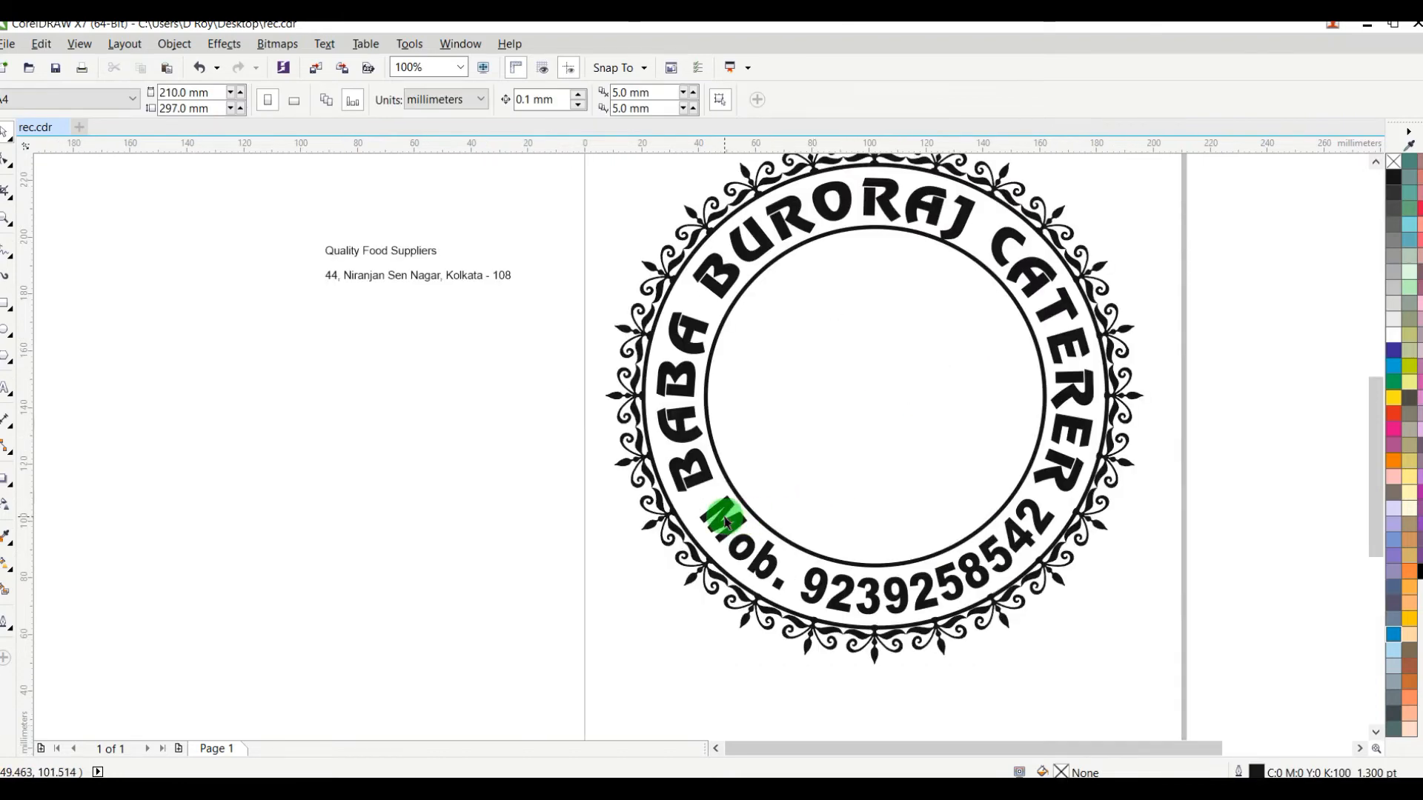
{"action": "scroll", "coordinate": [819, 564], "scroll_direction": "up", "scroll_amount": 2}
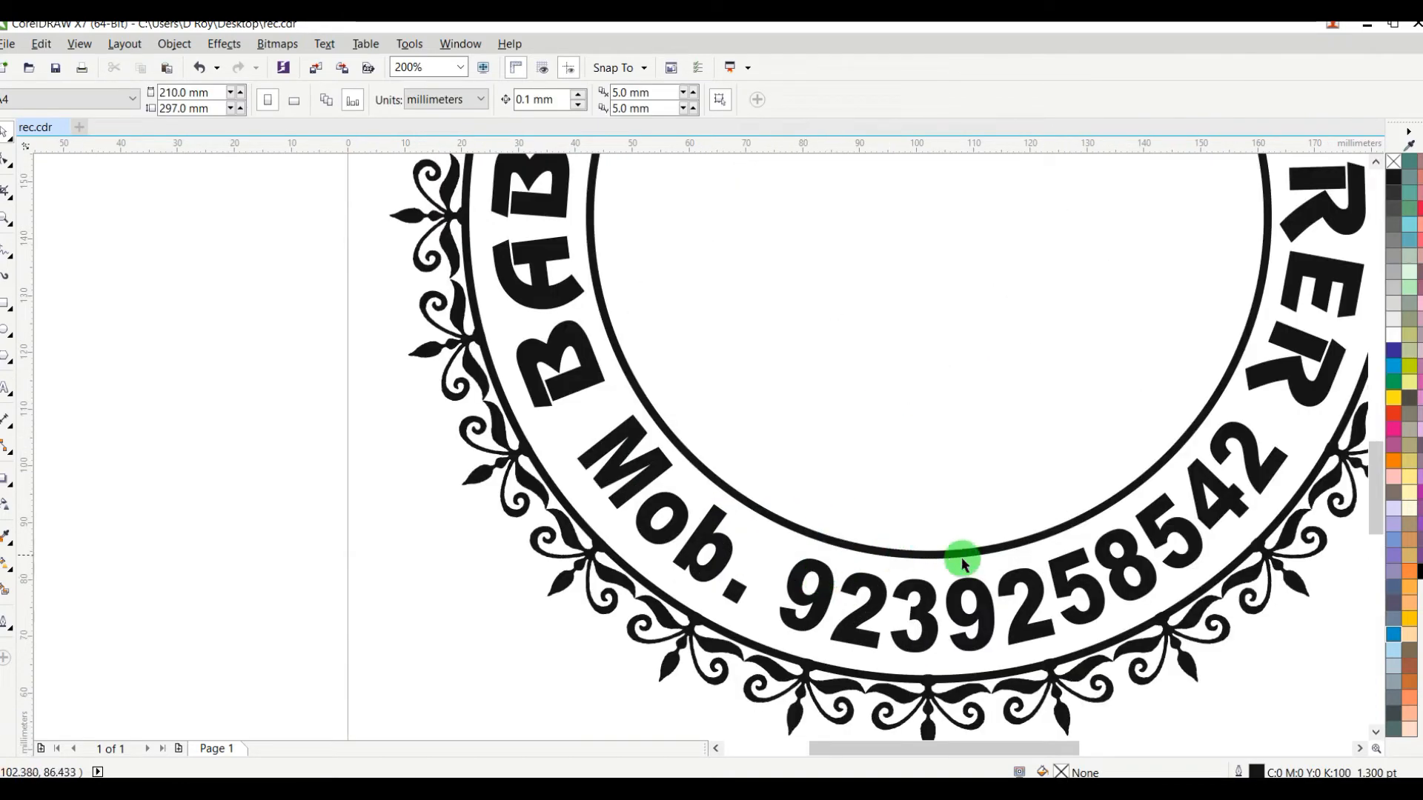
{"action": "left_click", "coordinate": [978, 588]}
{"action": "scroll", "coordinate": [978, 589], "scroll_direction": "down", "scroll_amount": 2}
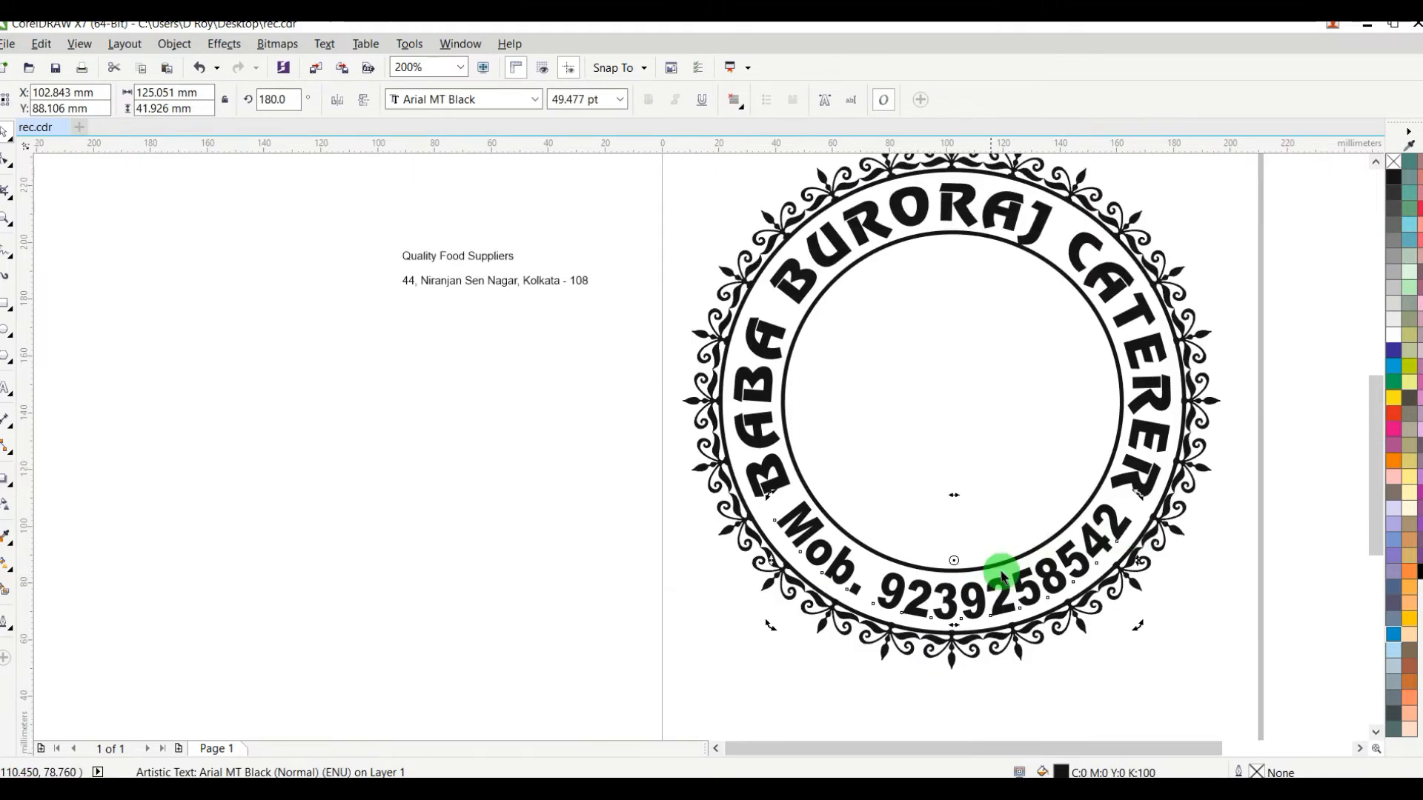
{"action": "scroll", "coordinate": [1148, 479], "scroll_direction": "up", "scroll_amount": 2}
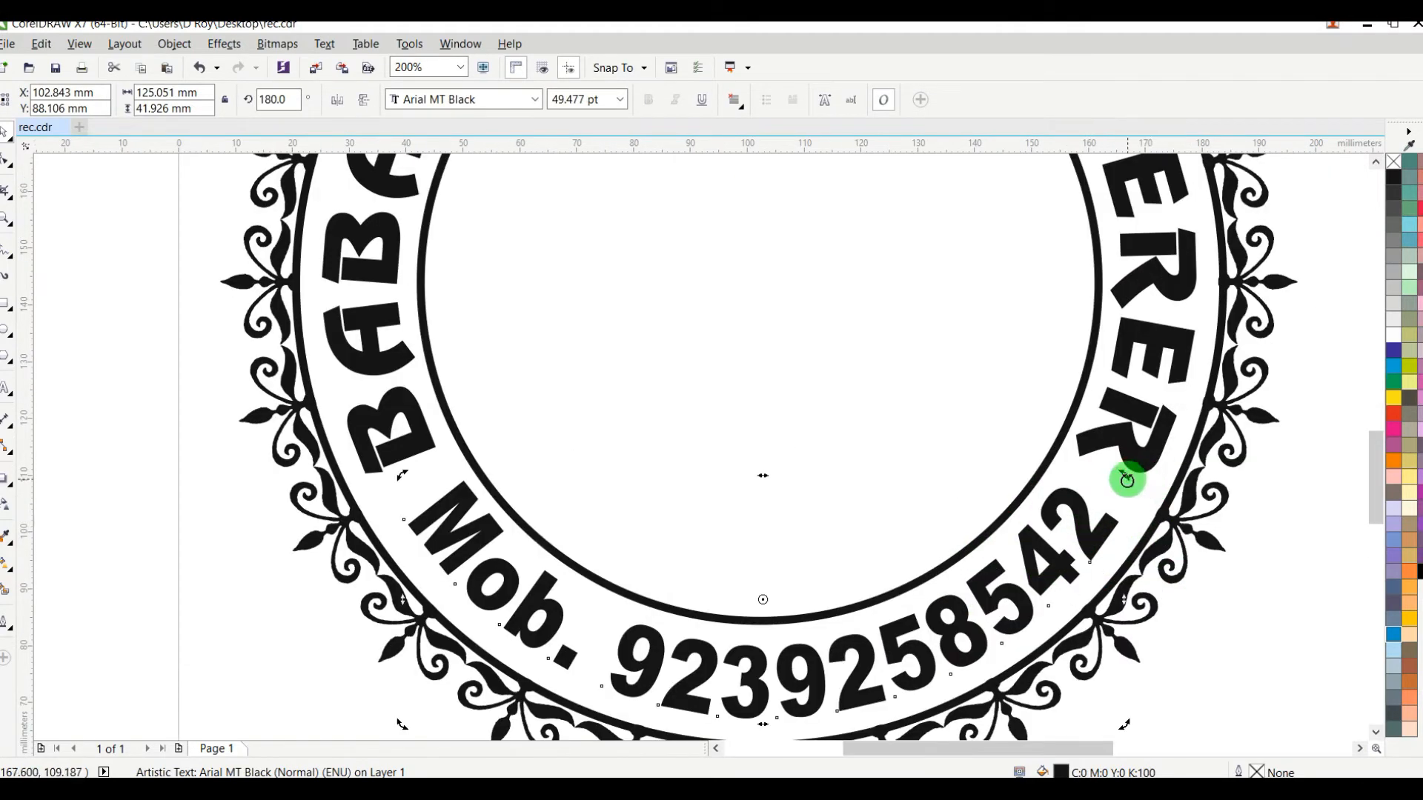
{"action": "left_click_drag", "start_coordinate": [1124, 481], "coordinate": [1161, 482]}
{"action": "scroll", "coordinate": [1154, 482], "scroll_direction": "down", "scroll_amount": 2}
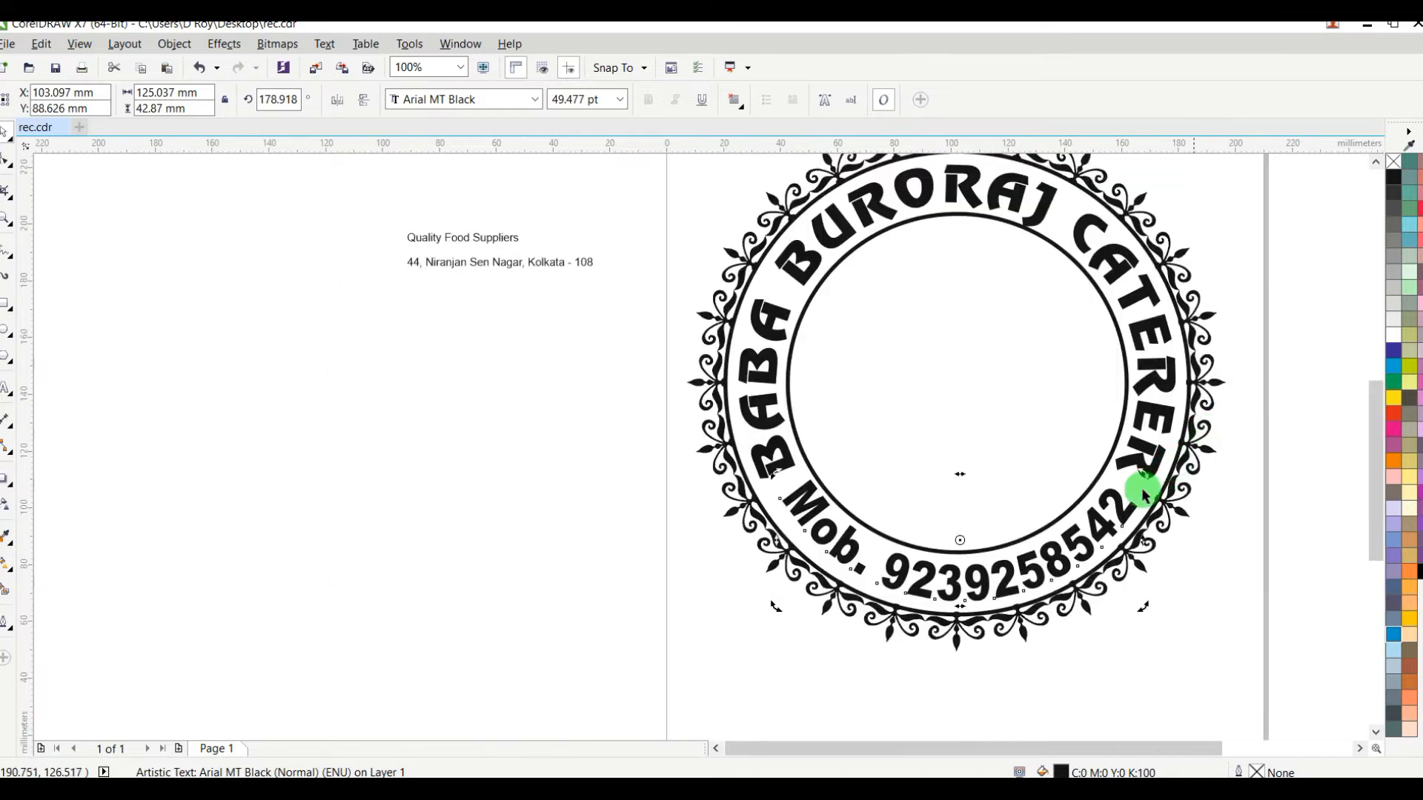
{"action": "left_click", "coordinate": [586, 556]}
Step: Draw a circle about 3.6 mm across between "BABA" and "Mob.", fill it black and remove its outline
{"action": "scroll", "coordinate": [795, 490], "scroll_direction": "up", "scroll_amount": 2}
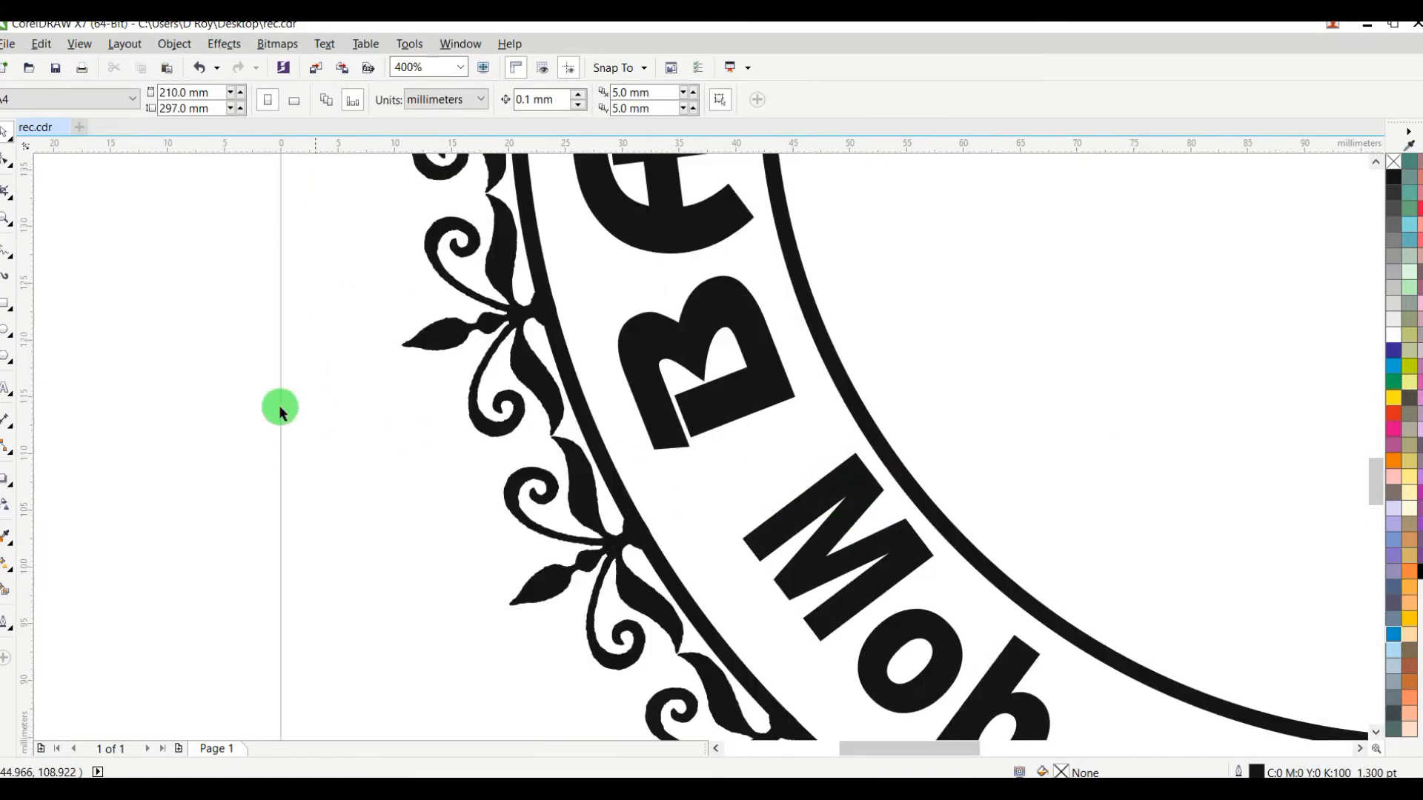
{"action": "left_click", "coordinate": [8, 334]}
{"action": "scroll", "coordinate": [771, 460], "scroll_direction": "up", "scroll_amount": 1}
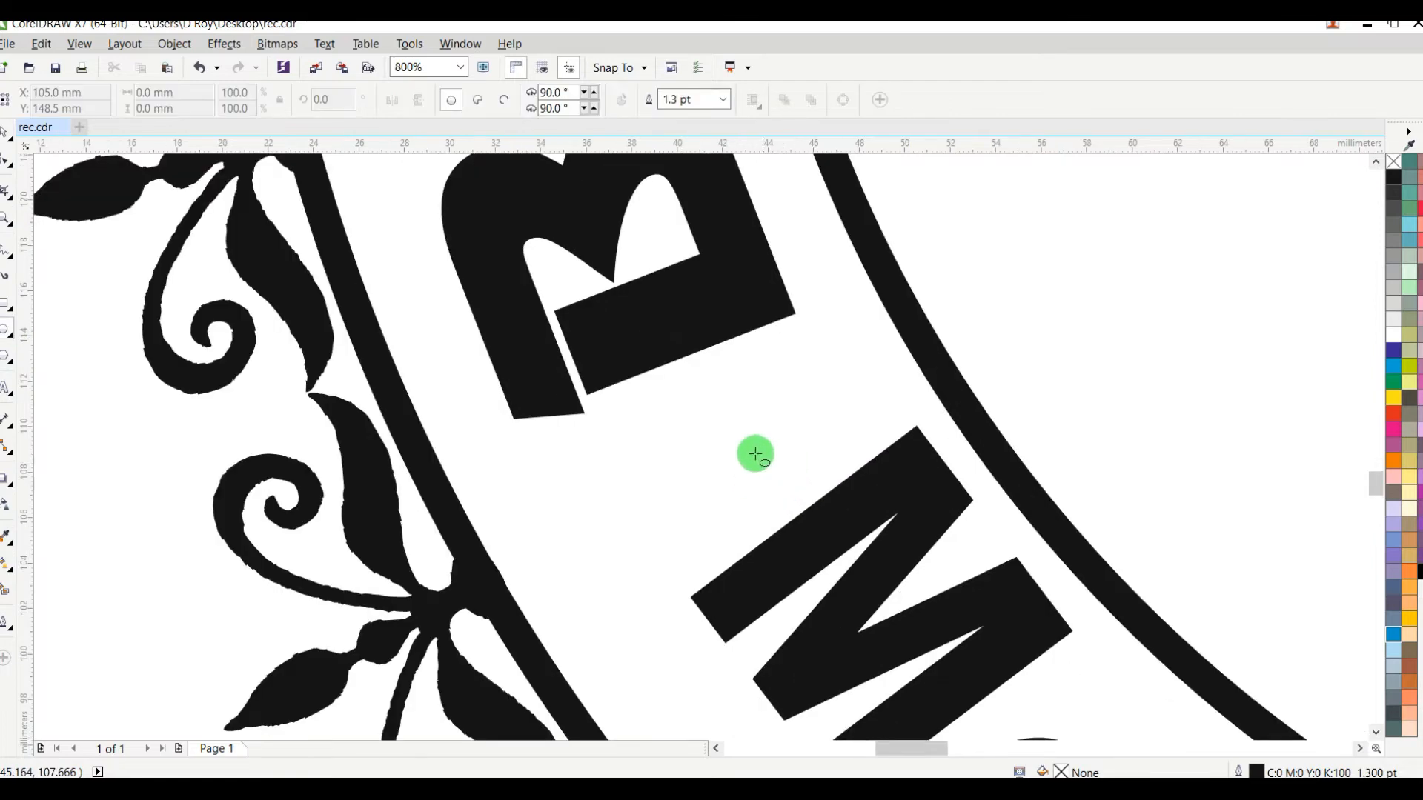
{"action": "left_click_drag", "start_coordinate": [695, 394], "coordinate": [781, 481]}
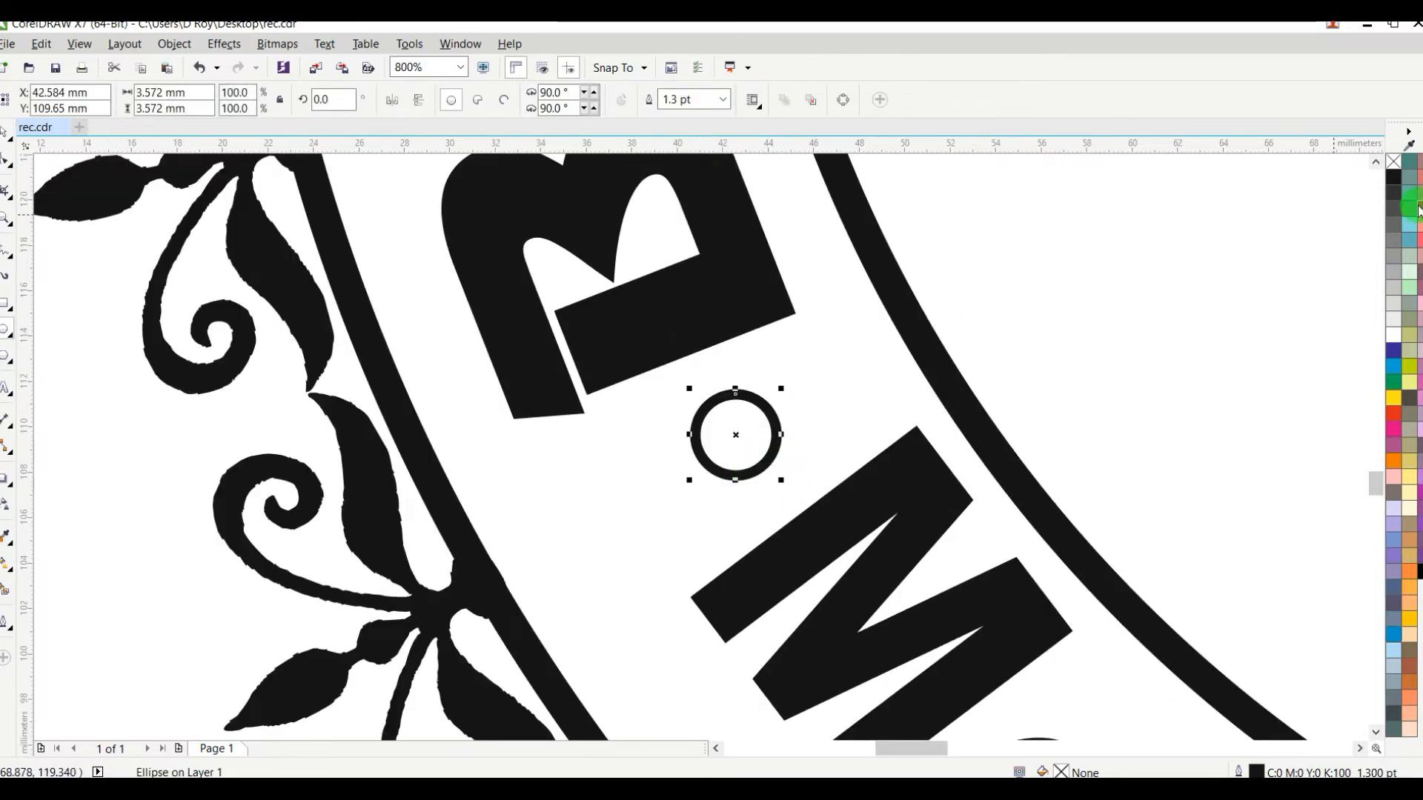
{"action": "left_click", "coordinate": [1394, 176]}
{"action": "right_click", "coordinate": [1394, 162]}
{"action": "scroll", "coordinate": [1186, 314], "scroll_direction": "down", "scroll_amount": 2}
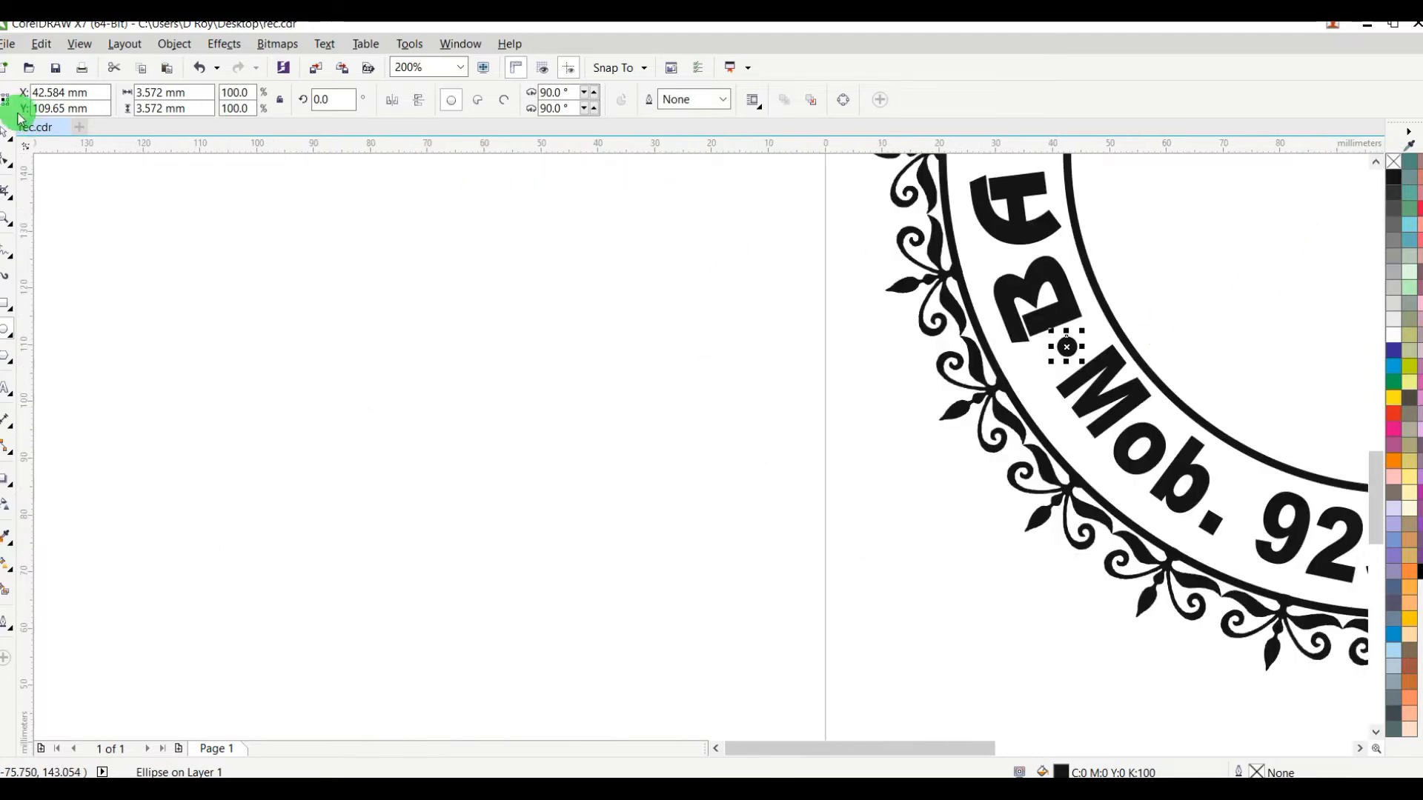
{"action": "left_click", "coordinate": [312, 235]}
Step: Place a copy of the black dot in the gap between "CATERER" and the end of the mobile number
{"action": "scroll", "coordinate": [1052, 298], "scroll_direction": "down", "scroll_amount": 2}
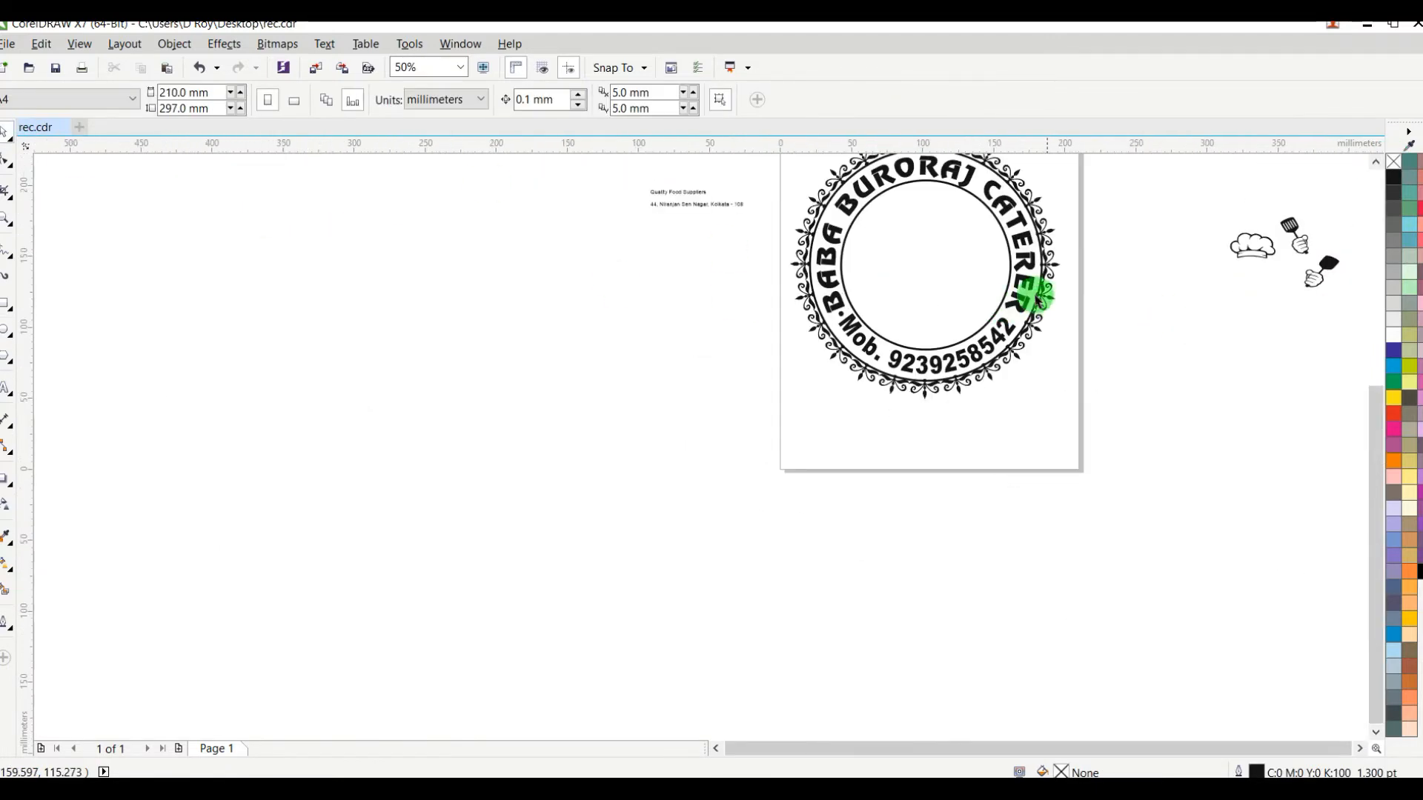
{"action": "scroll", "coordinate": [966, 296], "scroll_direction": "up", "scroll_amount": 1}
{"action": "scroll", "coordinate": [942, 324], "scroll_direction": "up", "scroll_amount": 1}
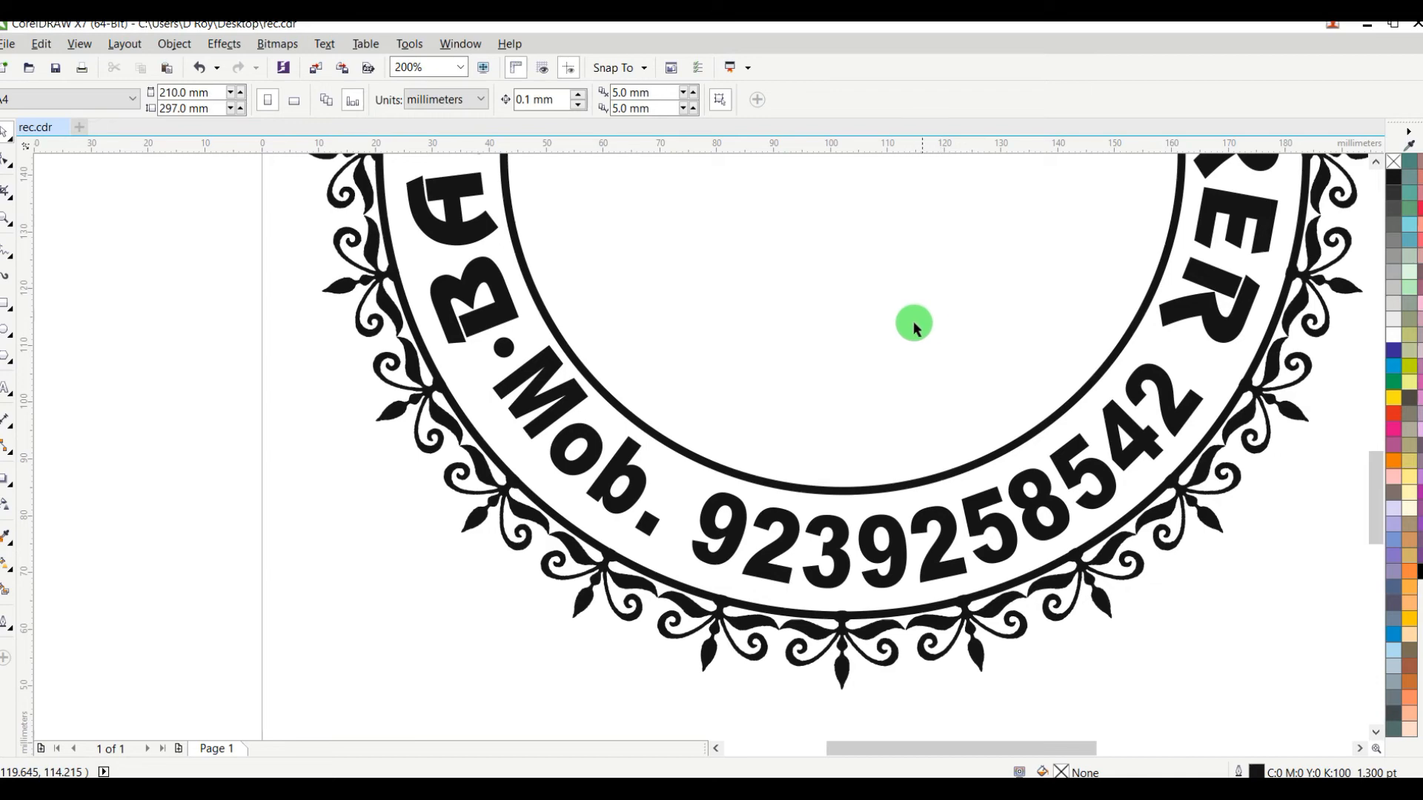
{"action": "left_click_drag", "start_coordinate": [513, 351], "coordinate": [1199, 357]}
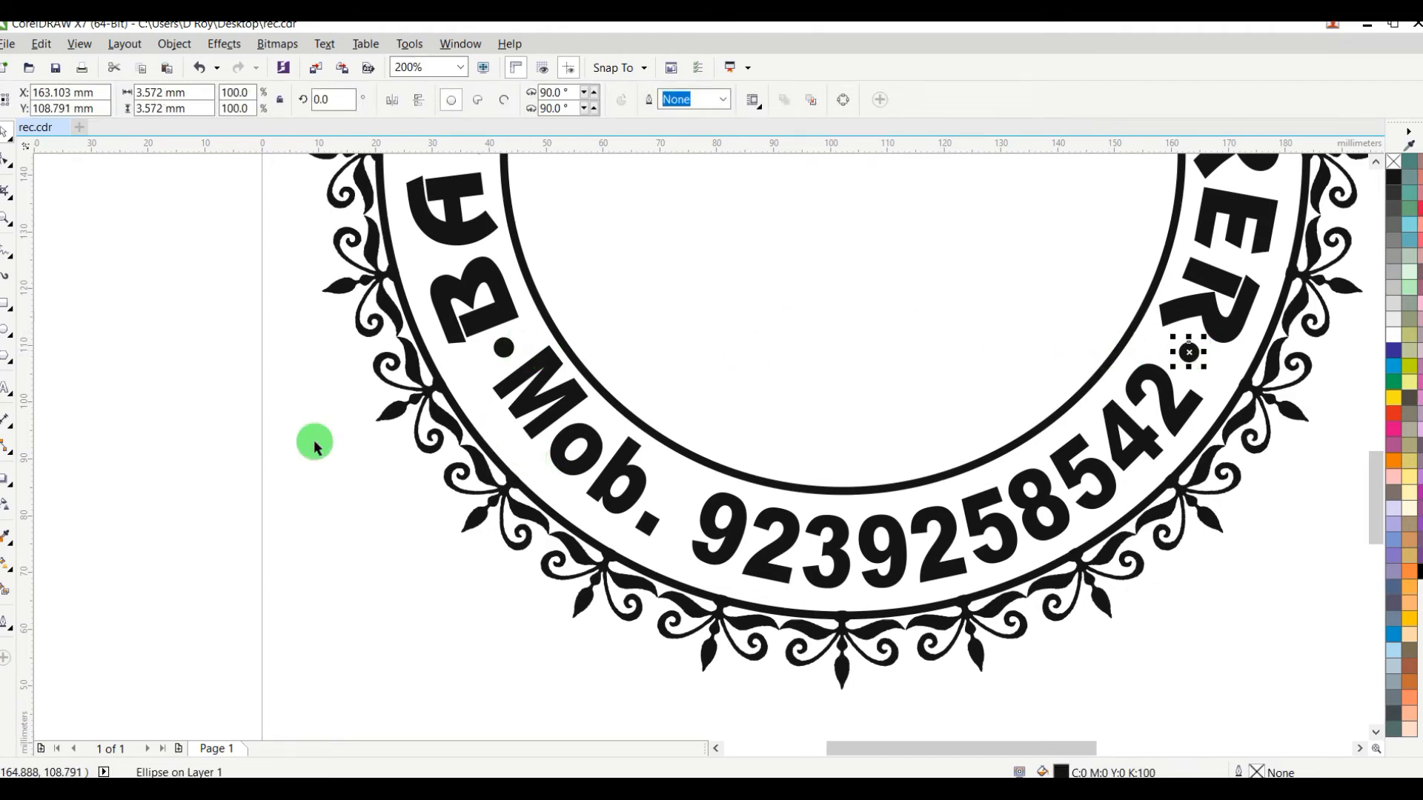
{"action": "left_click", "coordinate": [216, 464]}
Step: Move the chef's hat inside the upper inner circle, enlarge it to about 41 by 23 mm and centre it horizontally
{"action": "scroll", "coordinate": [296, 470], "scroll_direction": "down", "scroll_amount": 1}
{"action": "scroll", "coordinate": [411, 447], "scroll_direction": "down", "scroll_amount": 1}
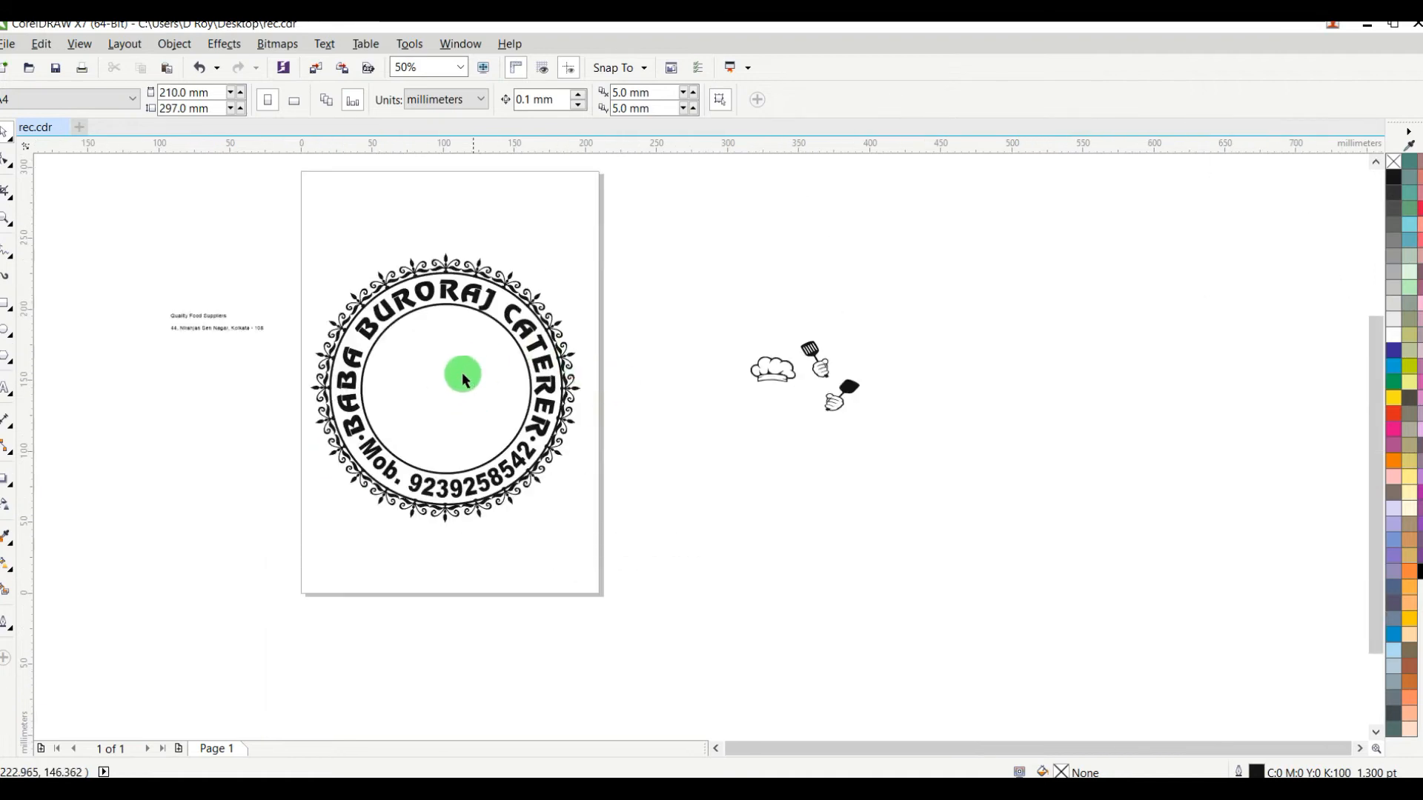
{"action": "scroll", "coordinate": [464, 376], "scroll_direction": "up", "scroll_amount": 1}
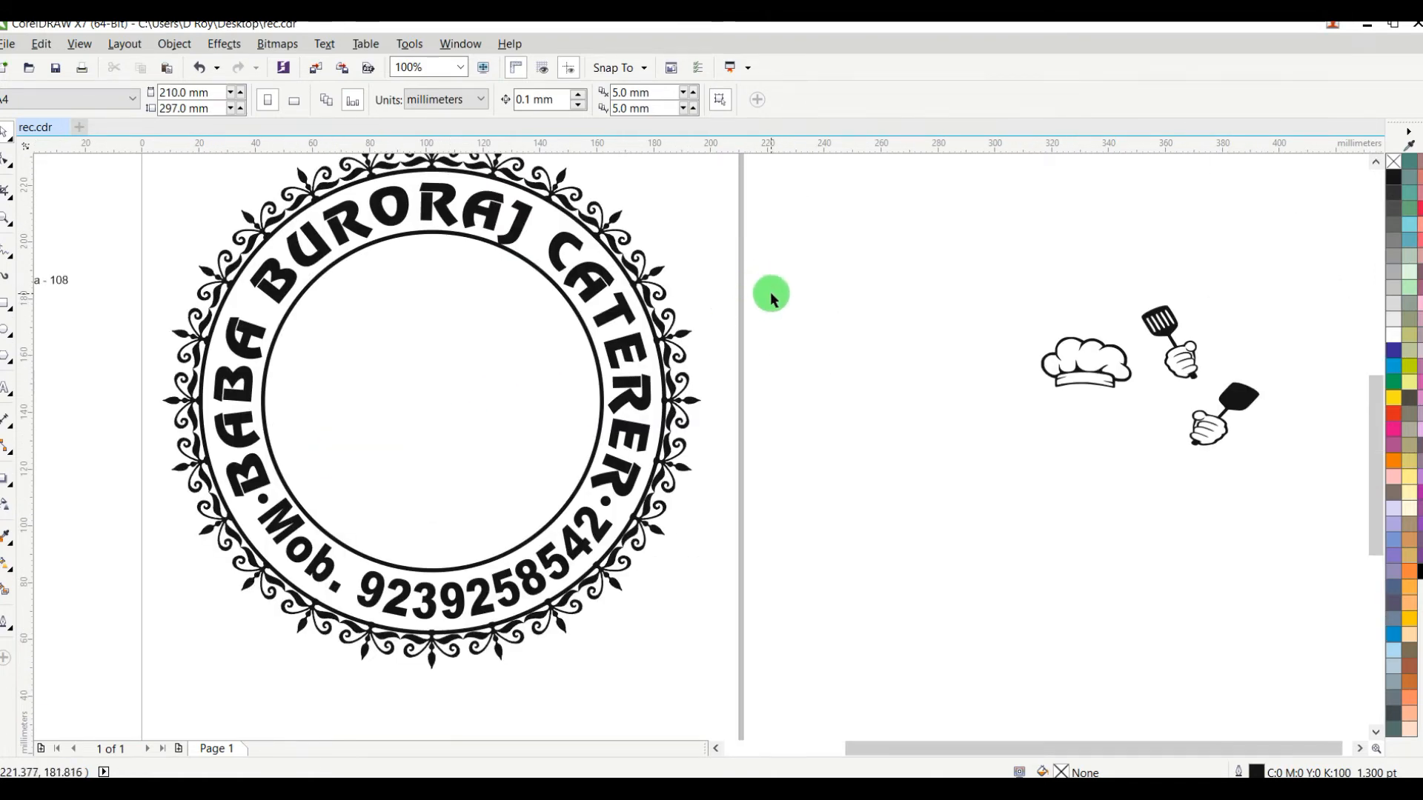
{"action": "scroll", "coordinate": [742, 293], "scroll_direction": "down", "scroll_amount": 1}
{"action": "scroll", "coordinate": [625, 291], "scroll_direction": "up", "scroll_amount": 1}
{"action": "left_click_drag", "start_coordinate": [1224, 361], "coordinate": [565, 280]}
{"action": "left_click_drag", "start_coordinate": [617, 297], "coordinate": [643, 312]}
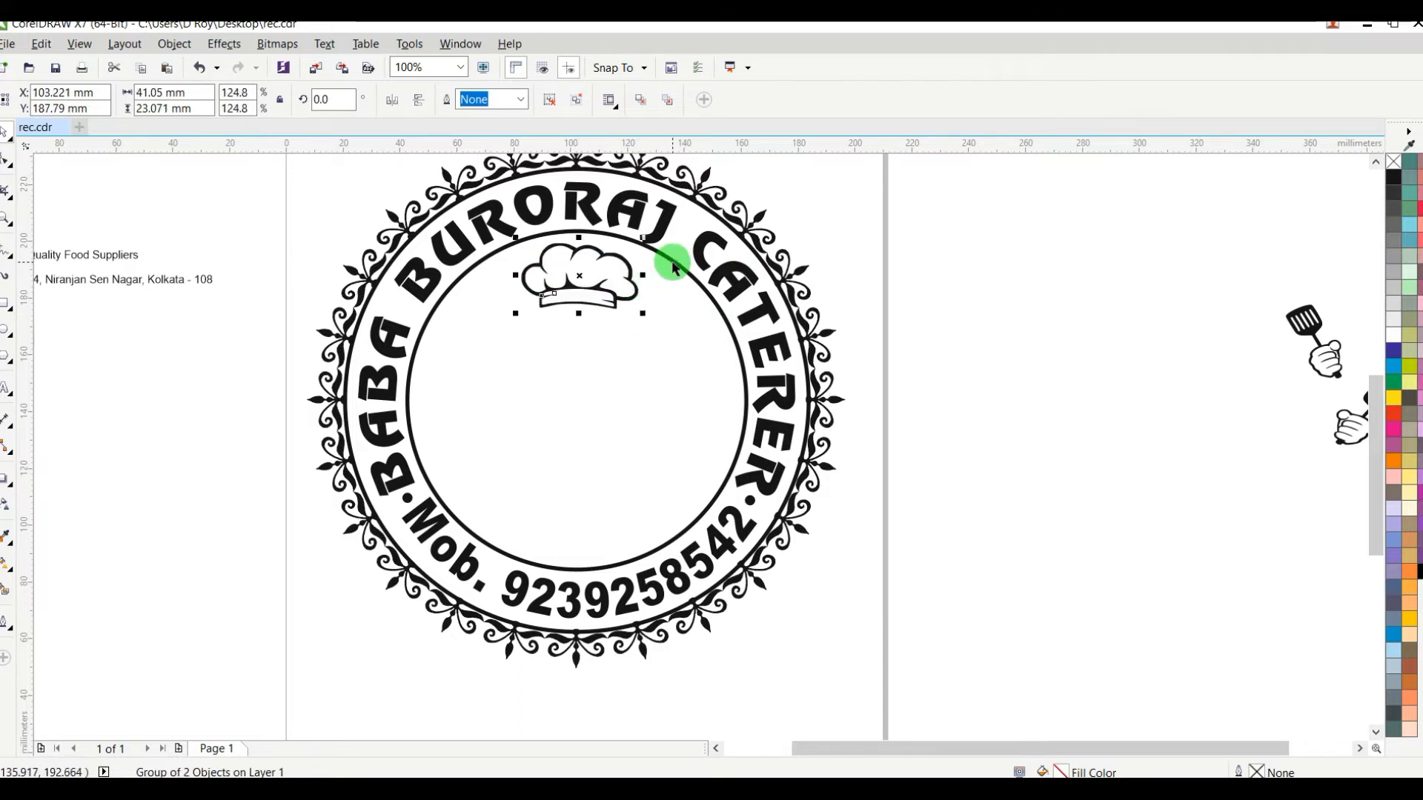
{"action": "left_click", "coordinate": [954, 232]}
{"action": "left_click", "coordinate": [604, 305]}
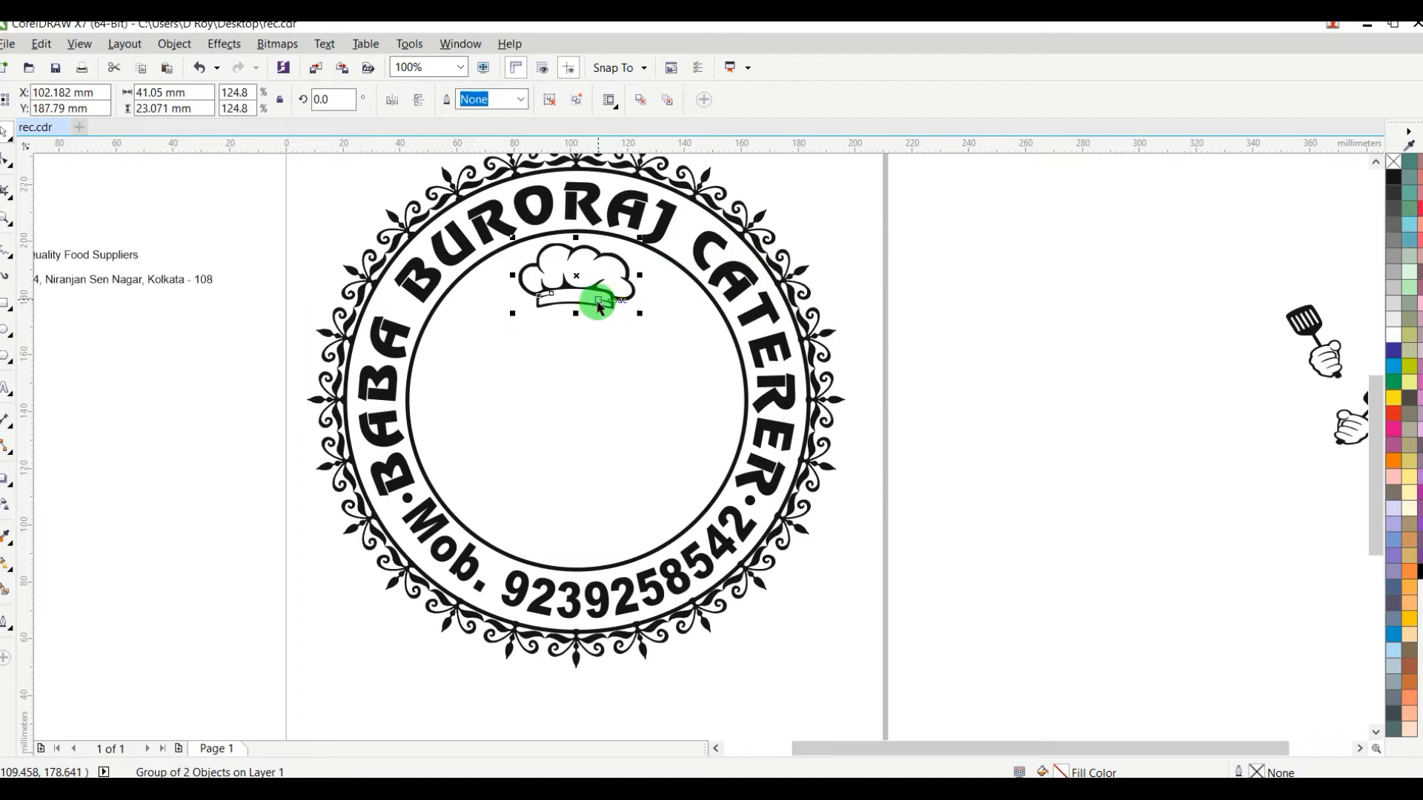
{"action": "left_click", "coordinate": [971, 302]}
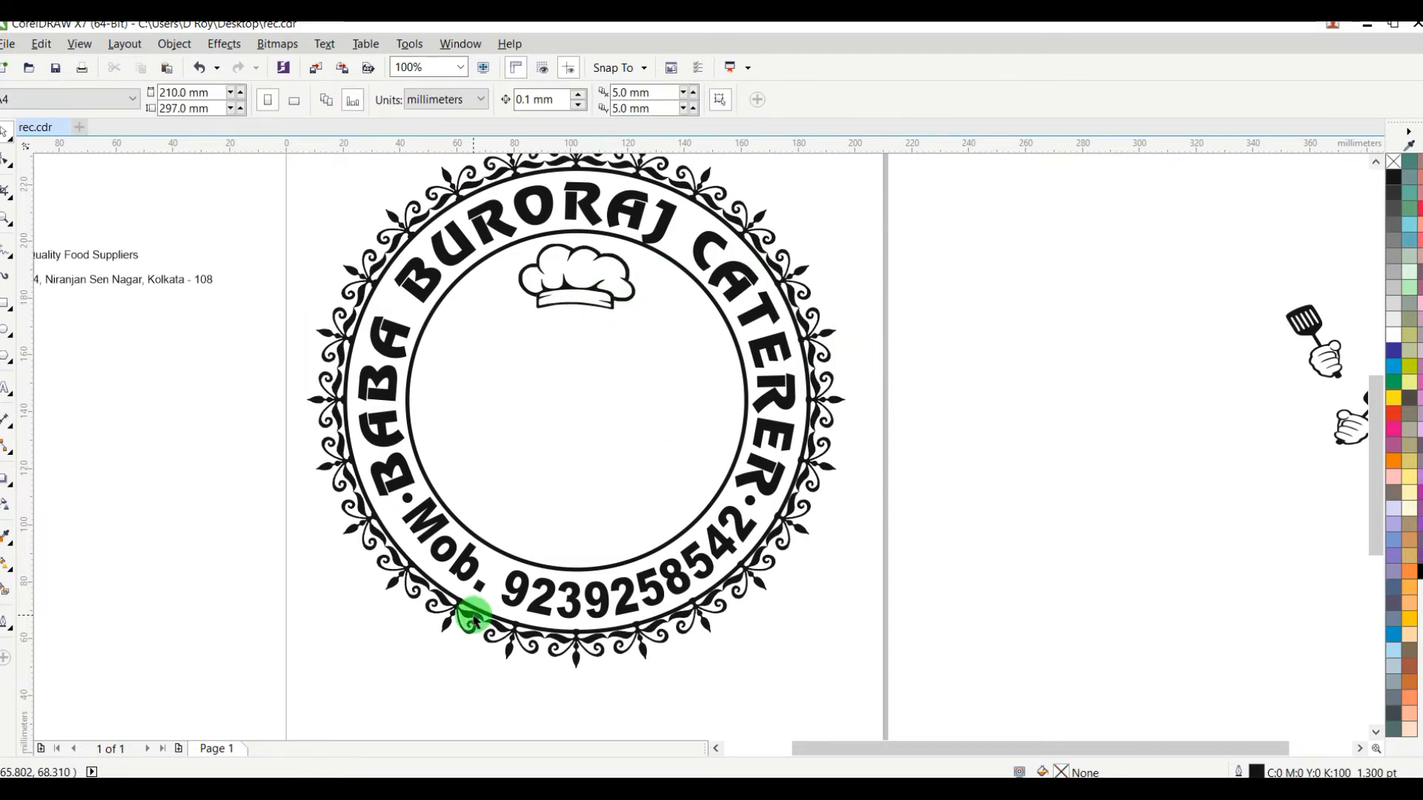
Step: Move the "Quality Food Suppliers" text into the inner circle, just below the chef's hat
{"action": "scroll", "coordinate": [504, 597], "scroll_direction": "up", "scroll_amount": 2}
{"action": "scroll", "coordinate": [505, 597], "scroll_direction": "up", "scroll_amount": 1}
{"action": "scroll", "coordinate": [475, 607], "scroll_direction": "down", "scroll_amount": 3}
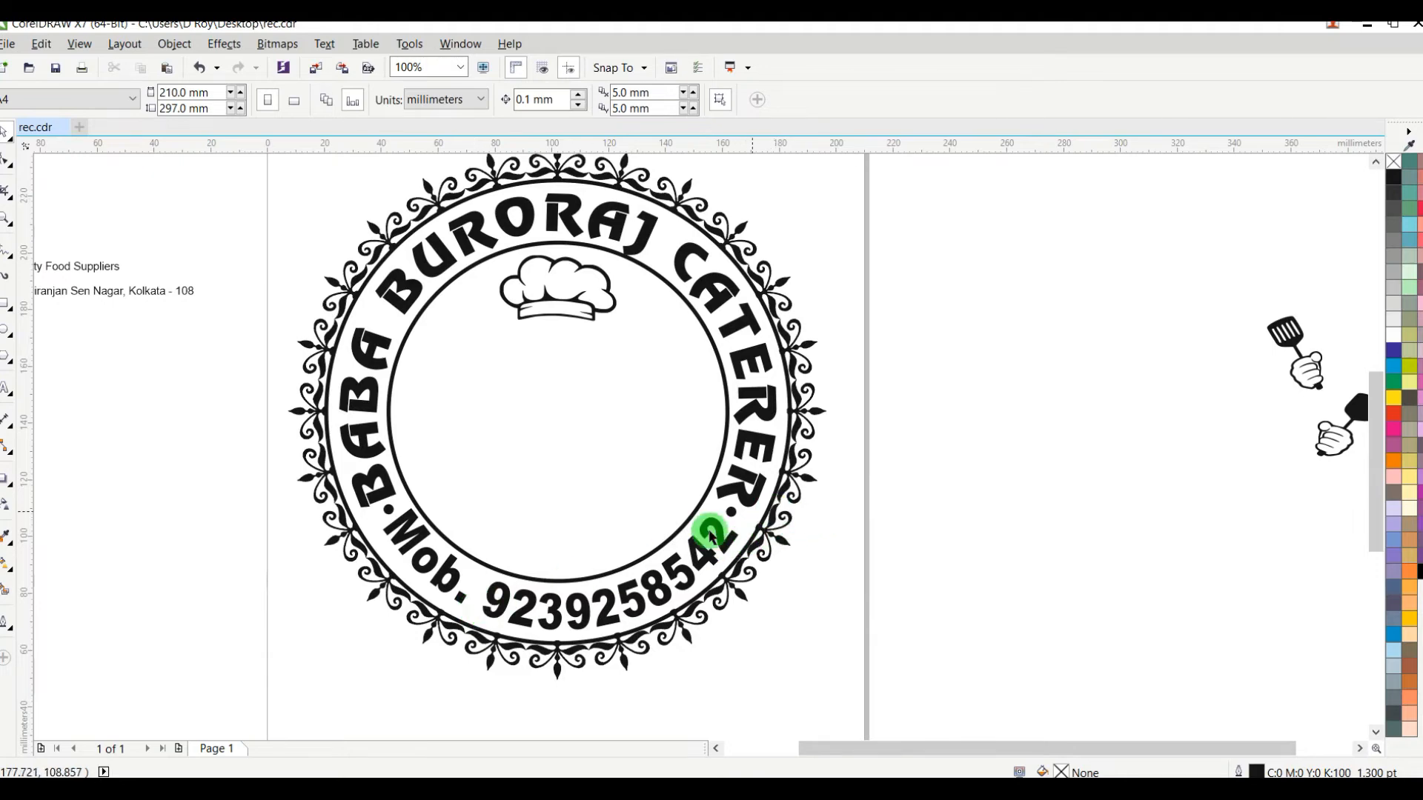
{"action": "scroll", "coordinate": [519, 486], "scroll_direction": "down", "scroll_amount": 2}
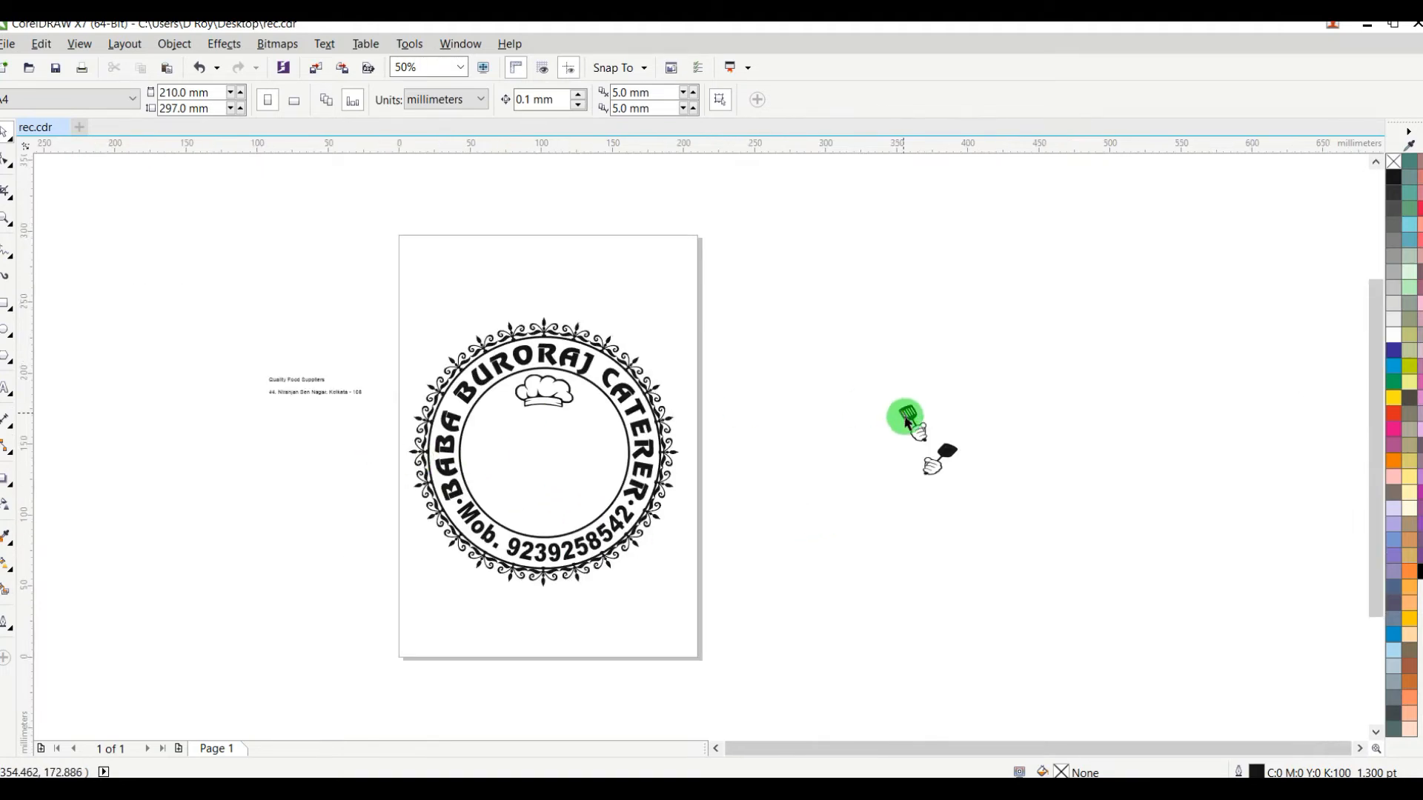
{"action": "left_click_drag", "start_coordinate": [307, 385], "coordinate": [553, 419]}
{"action": "scroll", "coordinate": [555, 421], "scroll_direction": "up", "scroll_amount": 2}
{"action": "scroll", "coordinate": [556, 421], "scroll_direction": "up", "scroll_amount": 2}
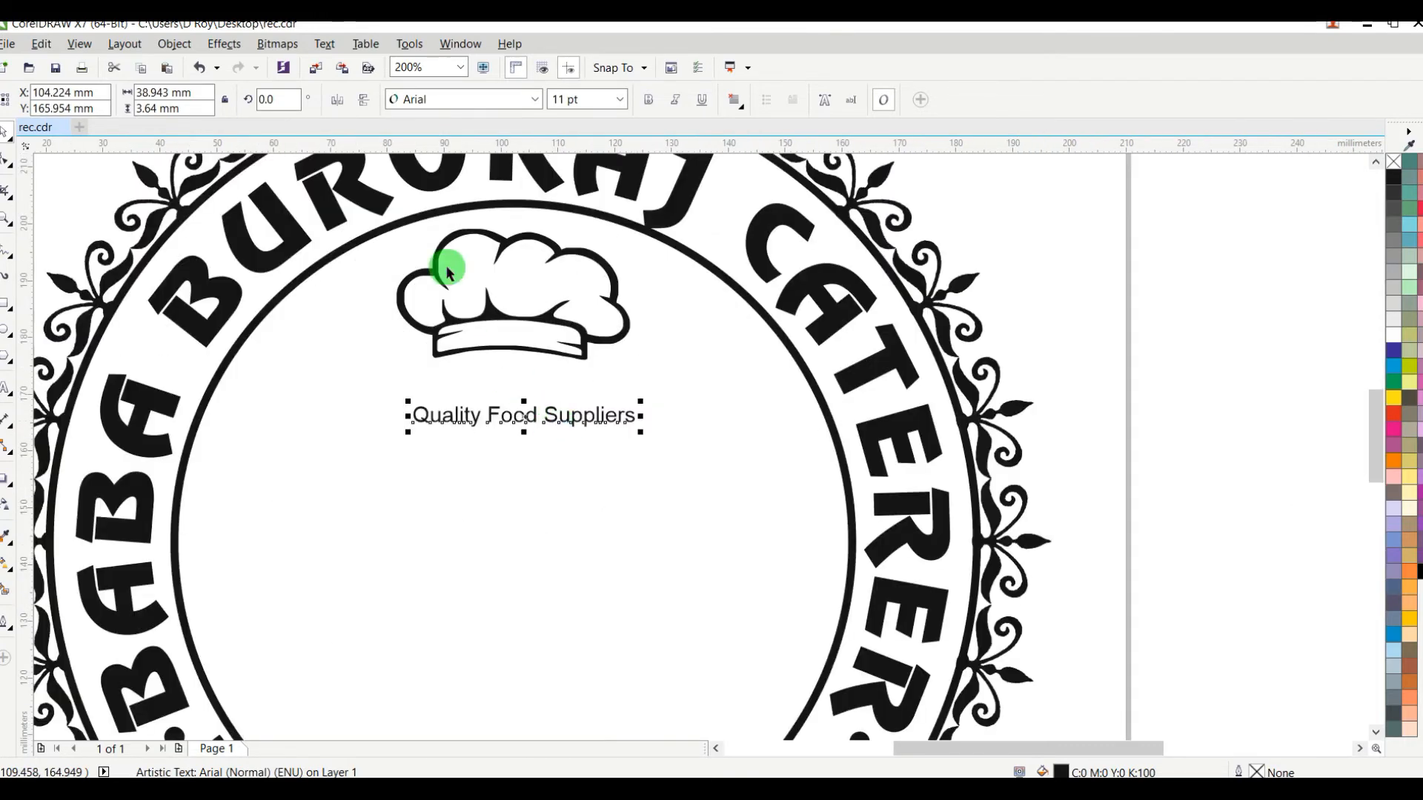
Step: Set the "Quality Food Suppliers" text in Univers Condensed and enlarge it to about 63 mm wide, roughly 24 pt
{"action": "left_click", "coordinate": [450, 104]}
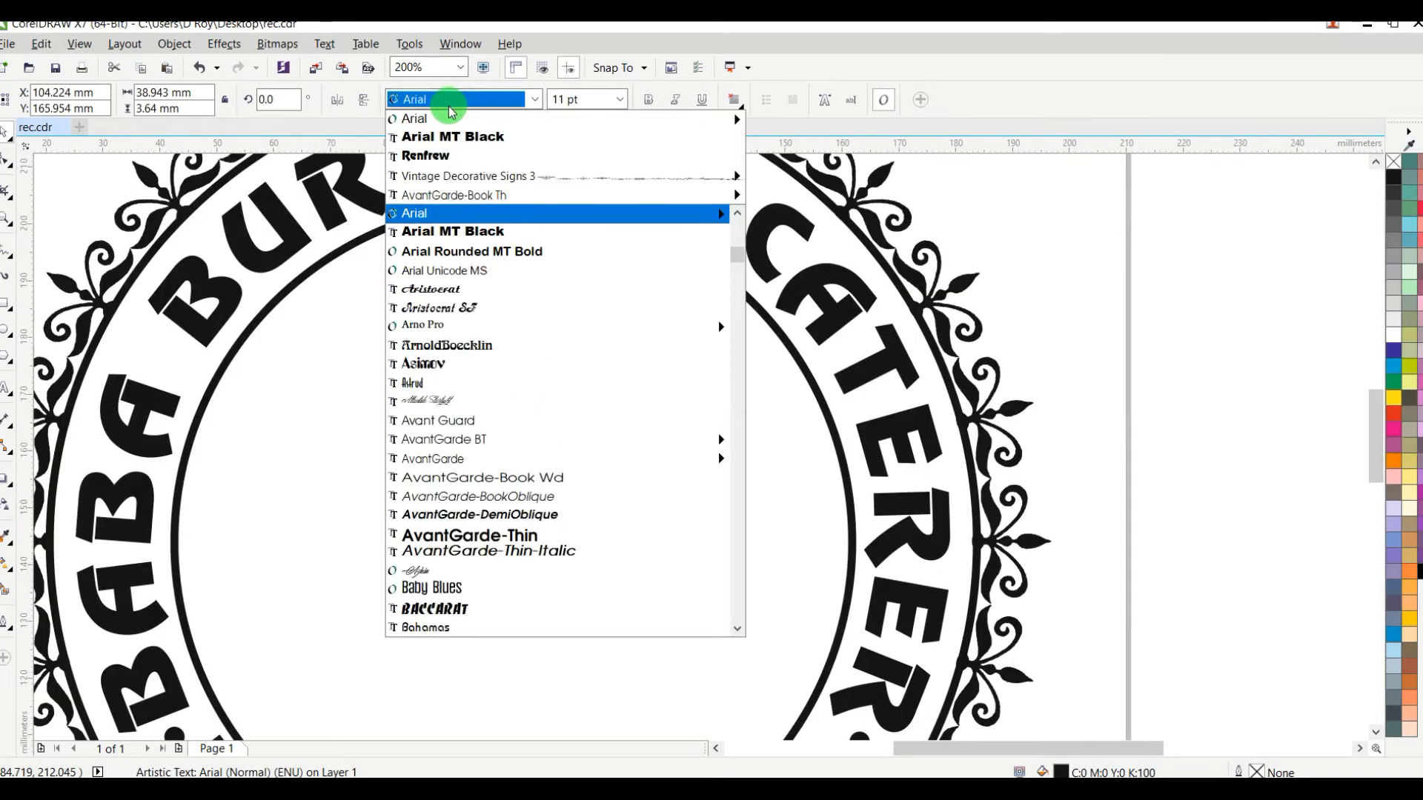
{"action": "type", "text": "u"}
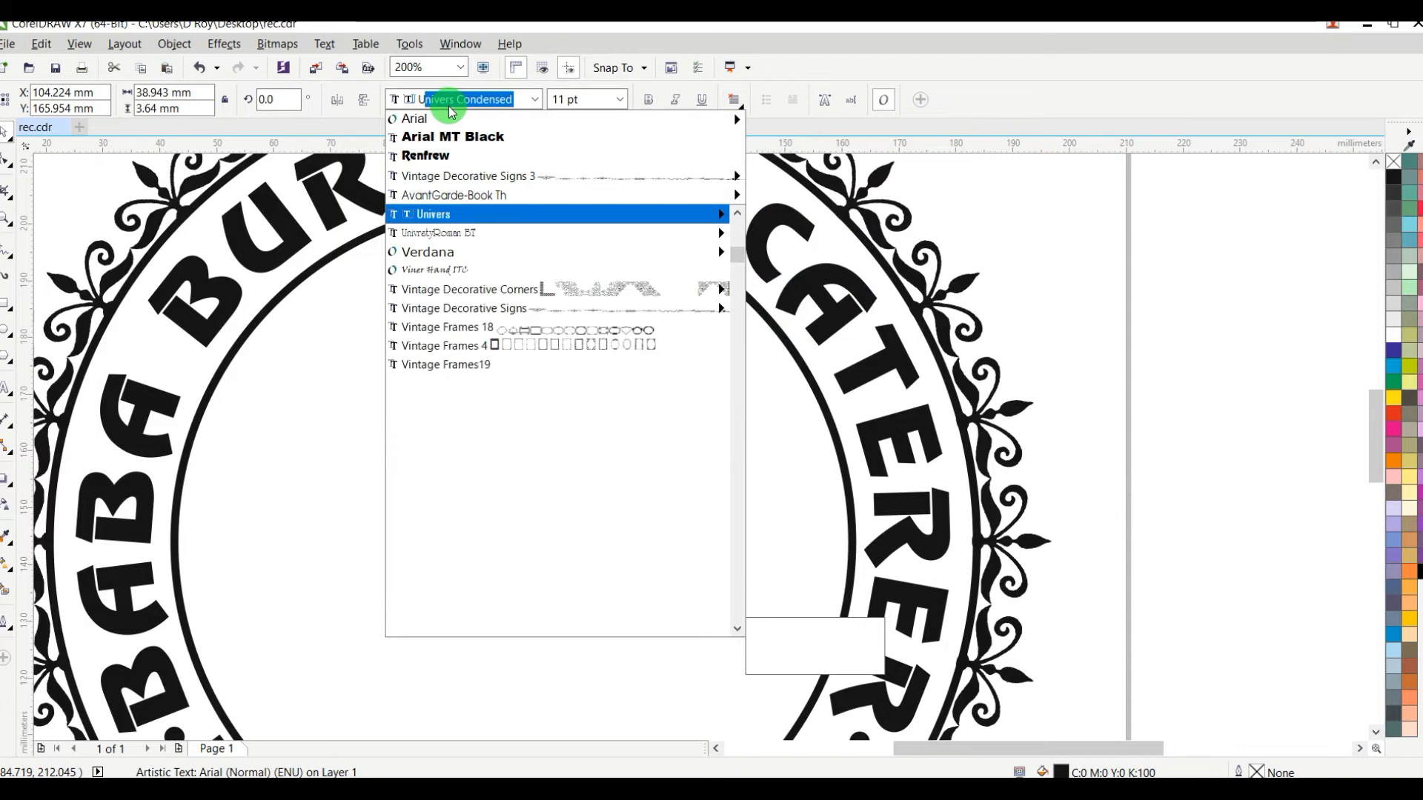
{"action": "mouse_move", "coordinate": [524, 220]}
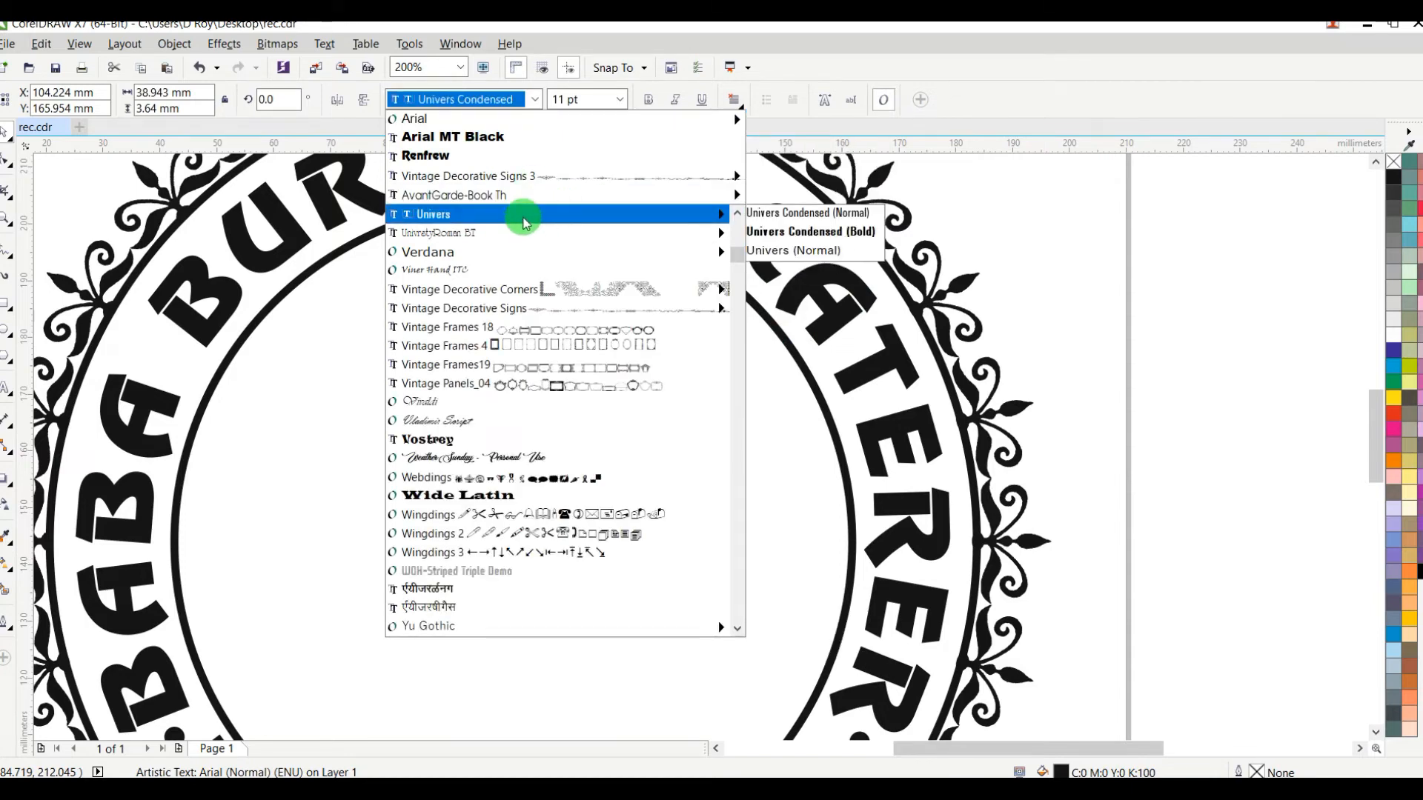
{"action": "mouse_move", "coordinate": [659, 239]}
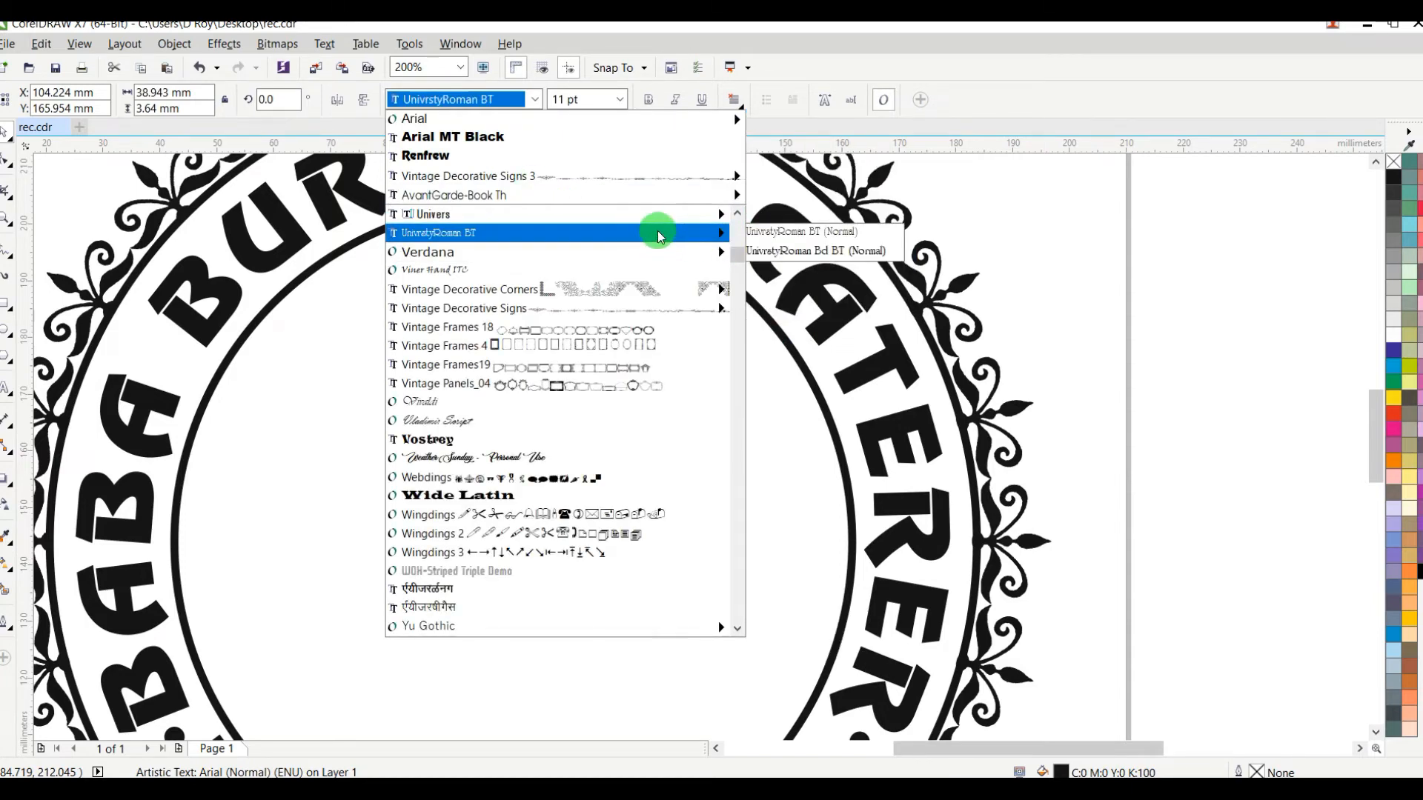
{"action": "mouse_move", "coordinate": [651, 214]}
{"action": "left_click", "coordinate": [791, 217]}
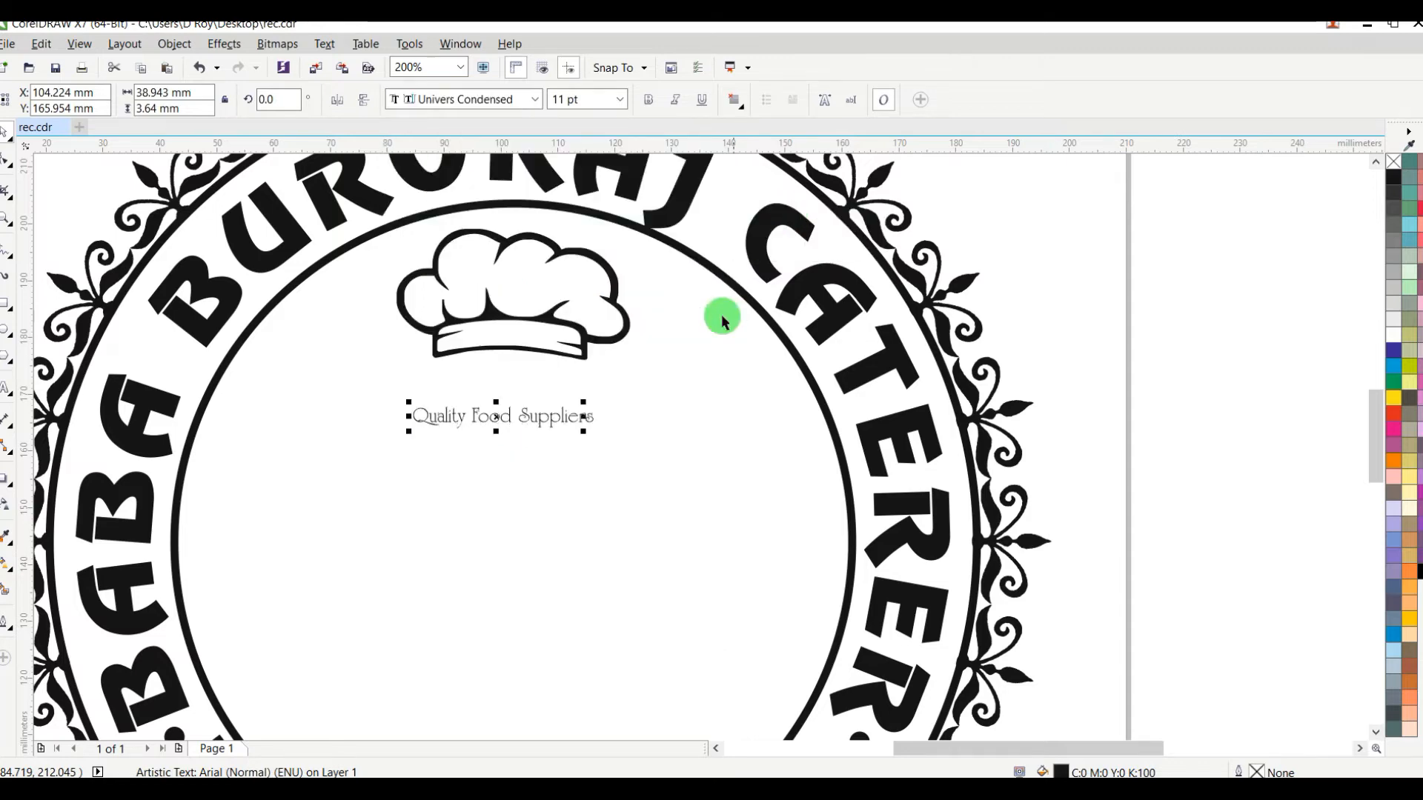
{"action": "left_click_drag", "start_coordinate": [584, 431], "coordinate": [775, 469]}
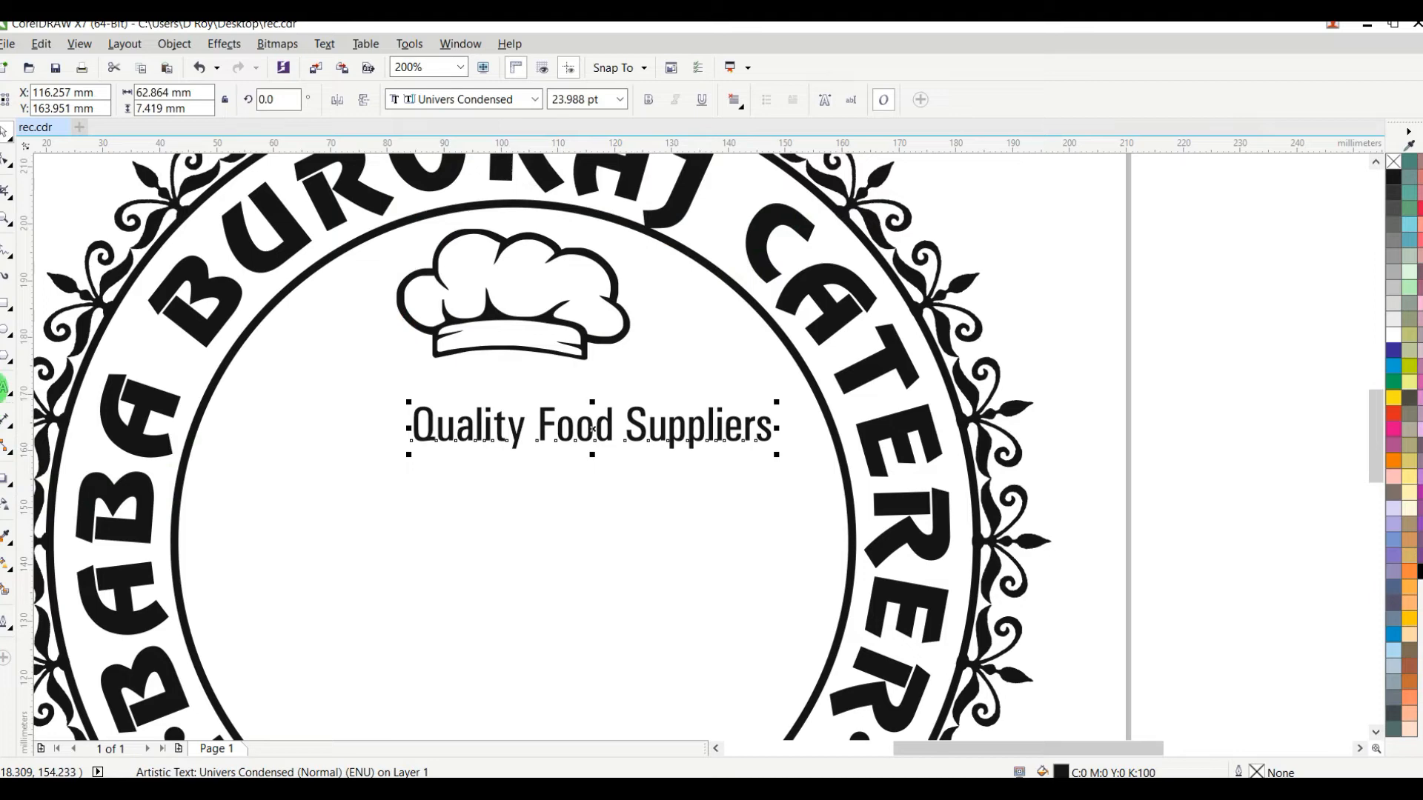
Step: Centre-align the "Quality Food Suppliers" text and break it into two lines after "Quality"
{"action": "left_click", "coordinate": [743, 111]}
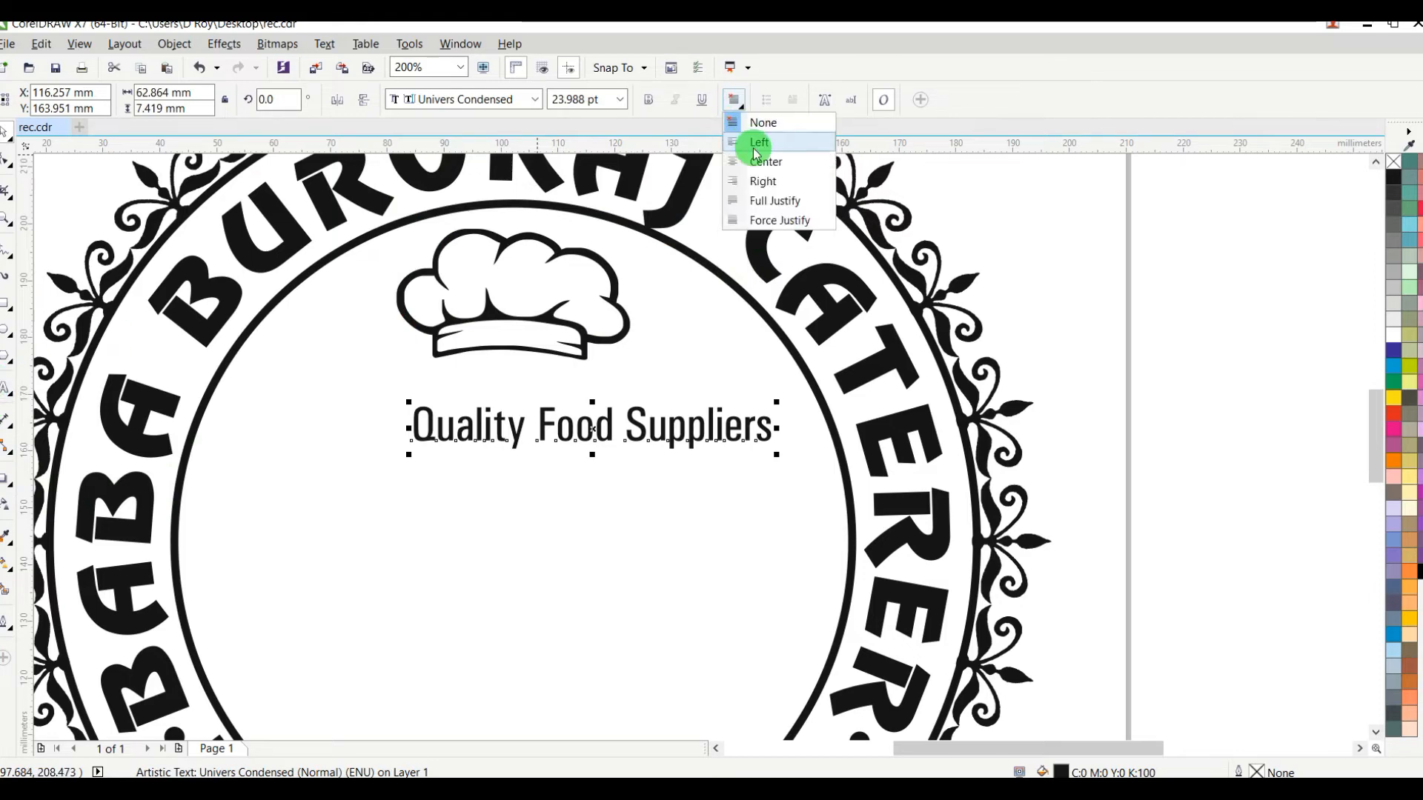
{"action": "left_click", "coordinate": [767, 159]}
{"action": "left_click", "coordinate": [6, 392]}
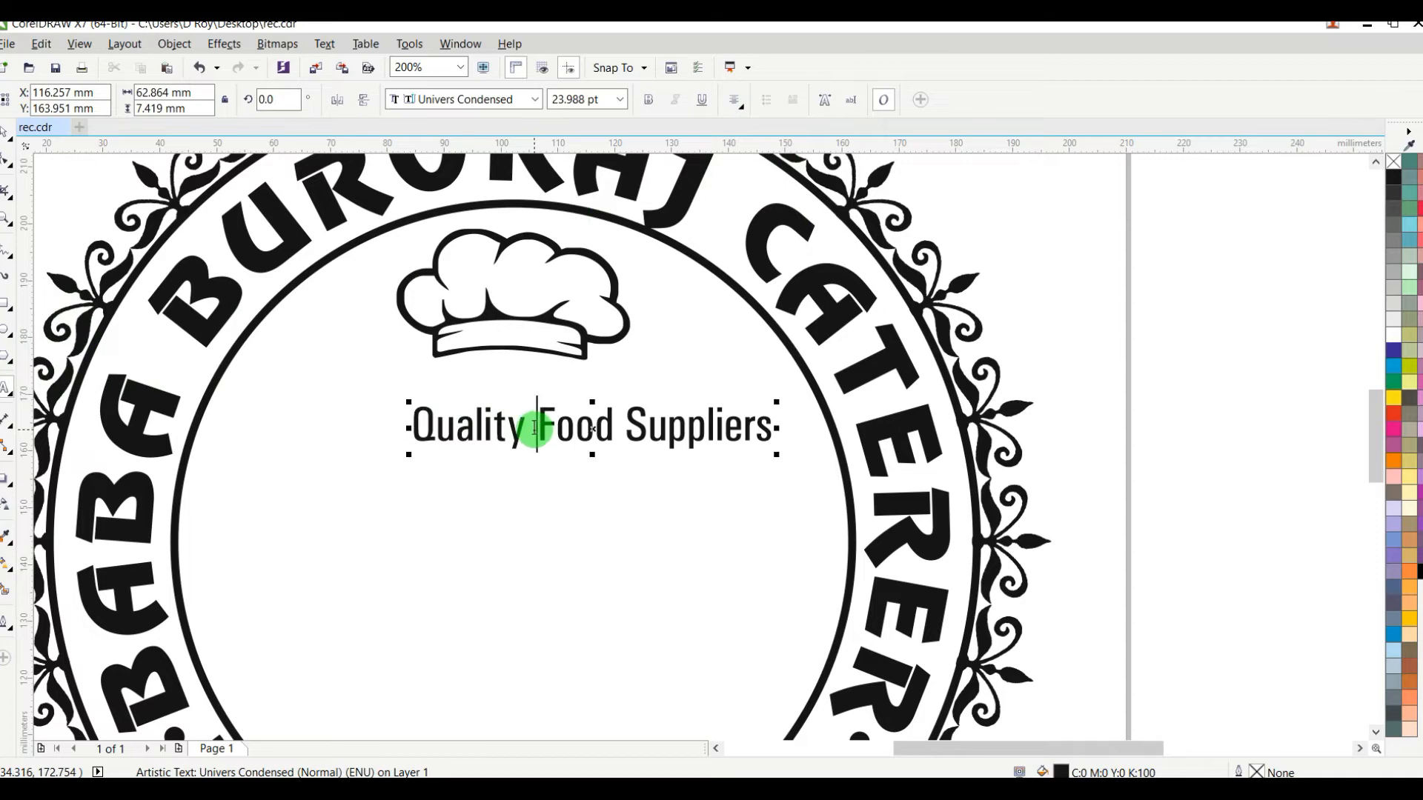
{"action": "key", "text": "Return"}
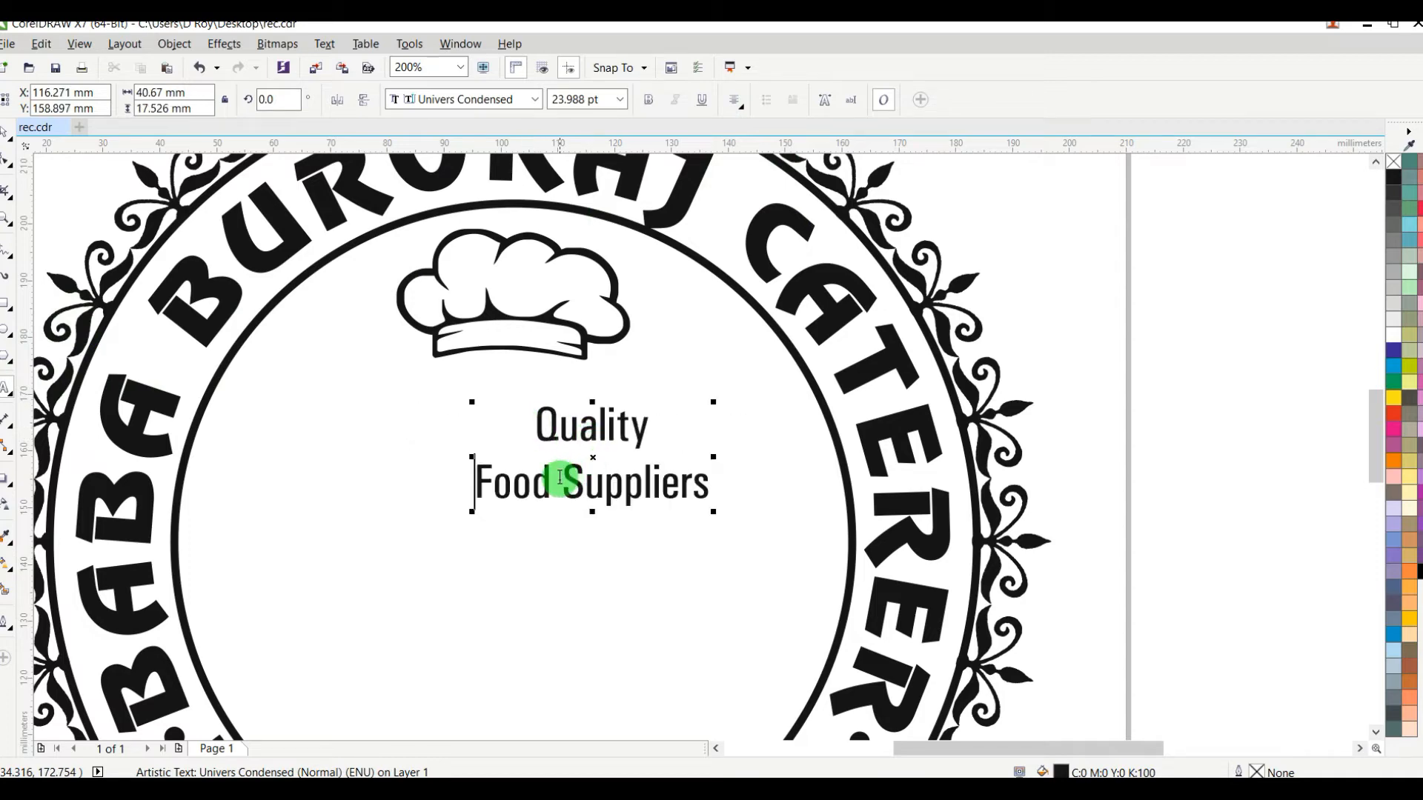
Step: Break the "Quality Food Suppliers" text into three lines and move it to the middle below the chef's hat
{"action": "left_click", "coordinate": [568, 480]}
{"action": "key", "text": "BackSpace"}
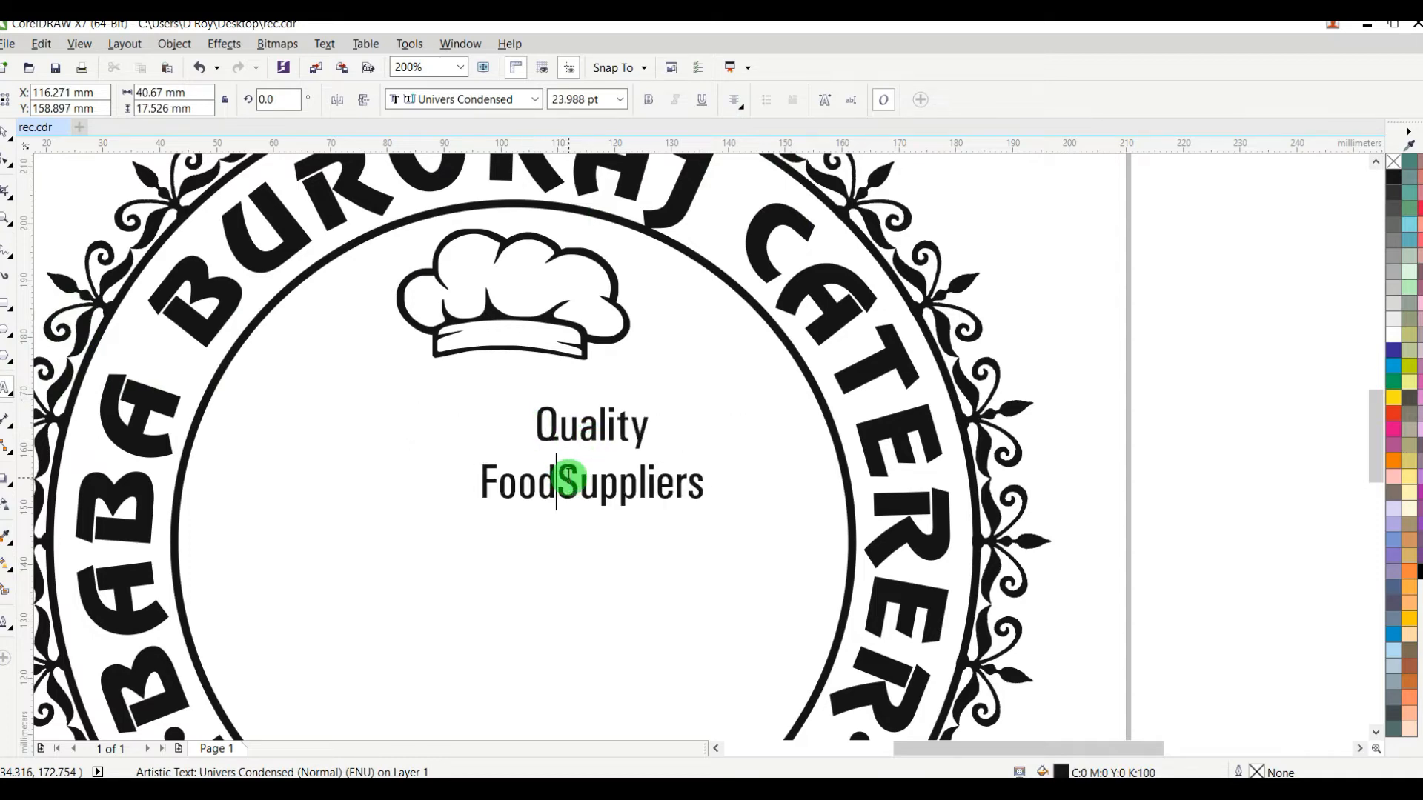
{"action": "key", "text": "Return"}
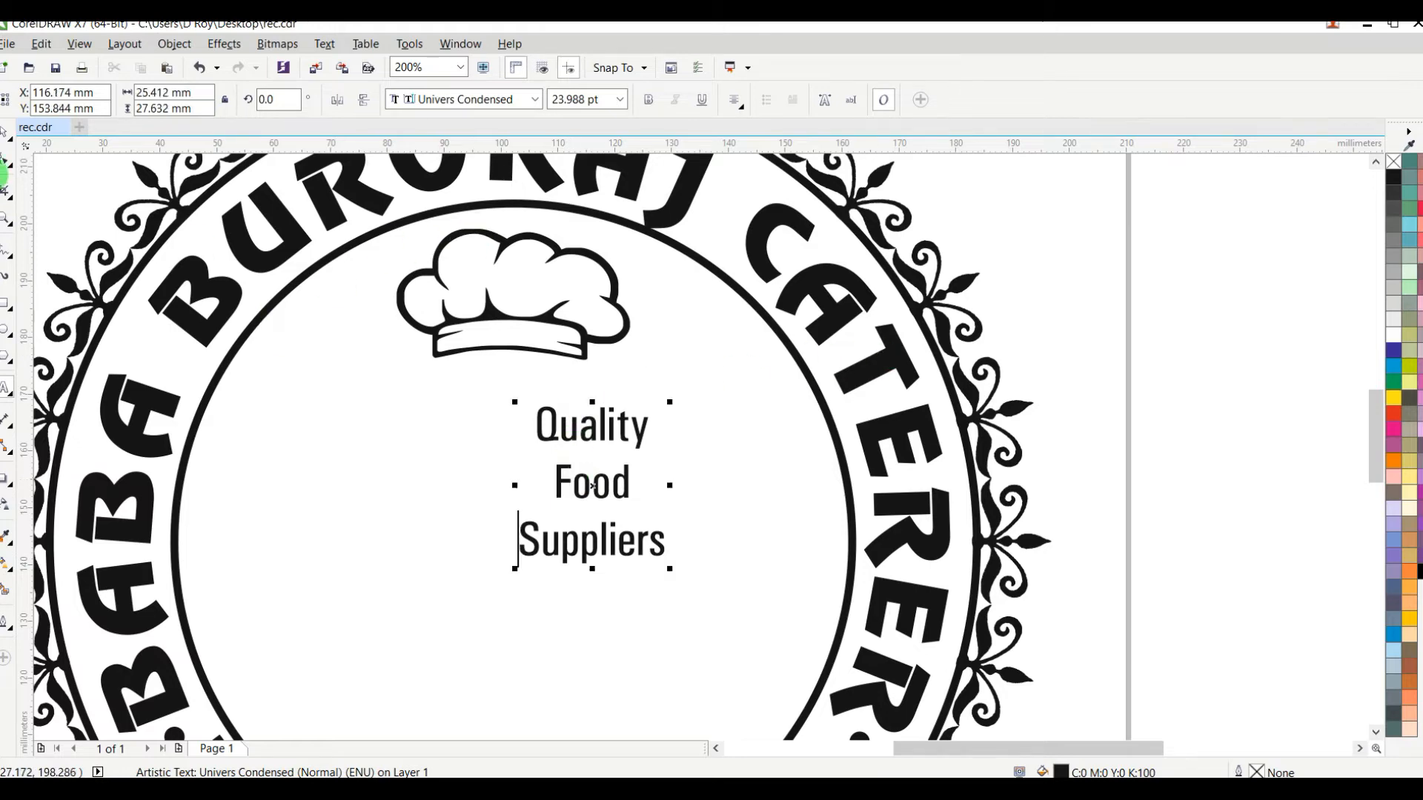
{"action": "left_click", "coordinate": [603, 422]}
{"action": "left_click_drag", "start_coordinate": [603, 423], "coordinate": [513, 432]}
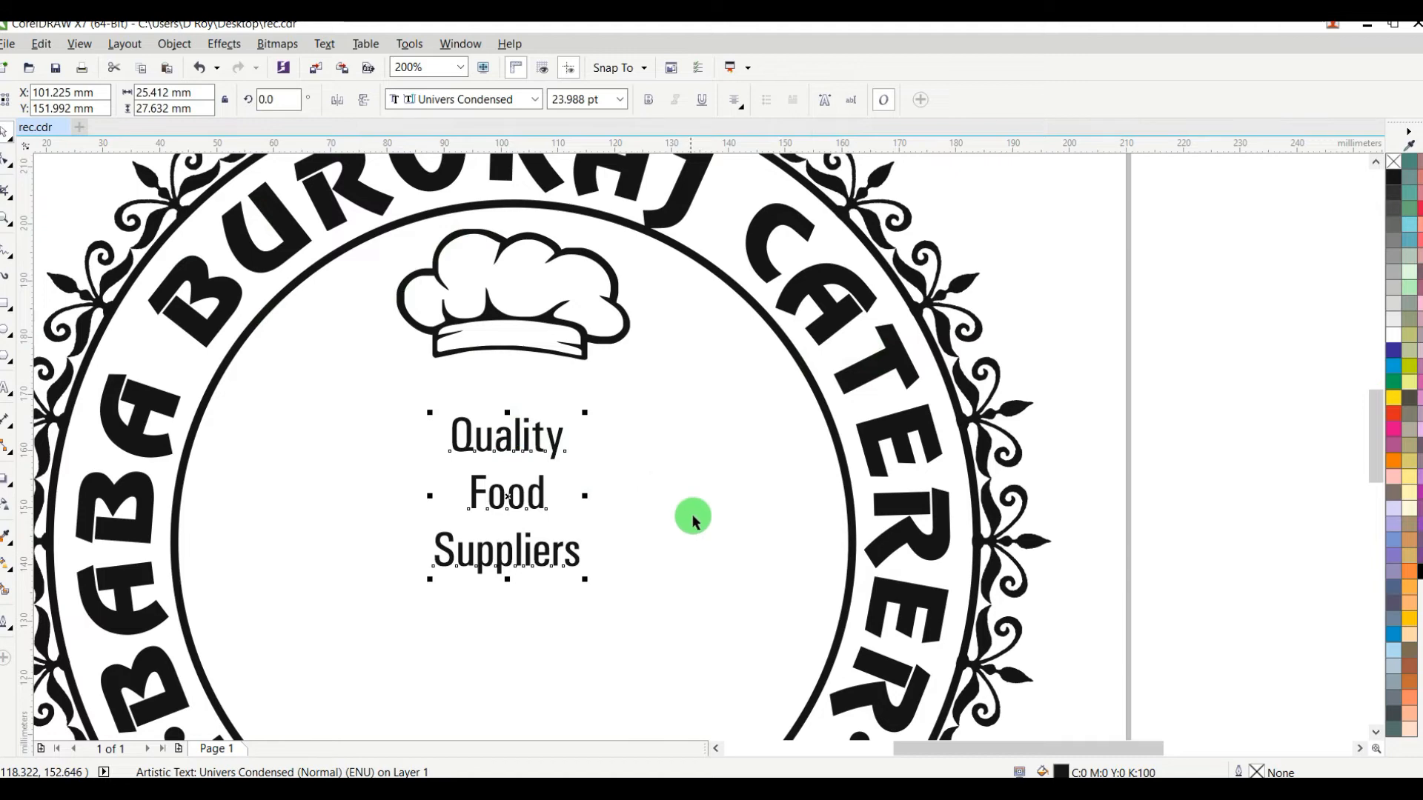
Step: Enlarge the three-line text to about 33 pt, widen it to about 58 mm and centre it just under the chef's hat
{"action": "left_click_drag", "start_coordinate": [584, 581], "coordinate": [655, 610]}
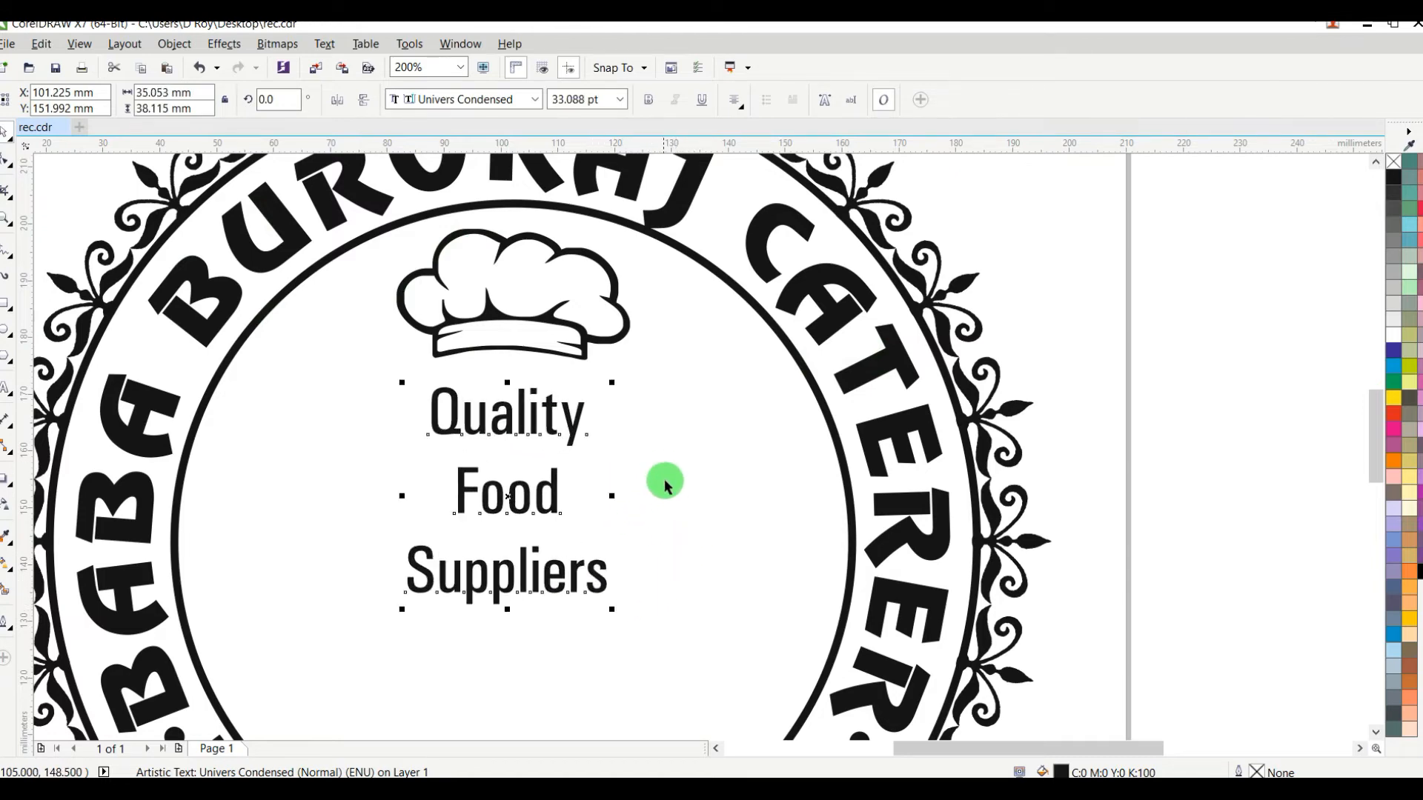
{"action": "left_click_drag", "start_coordinate": [614, 498], "coordinate": [678, 498]}
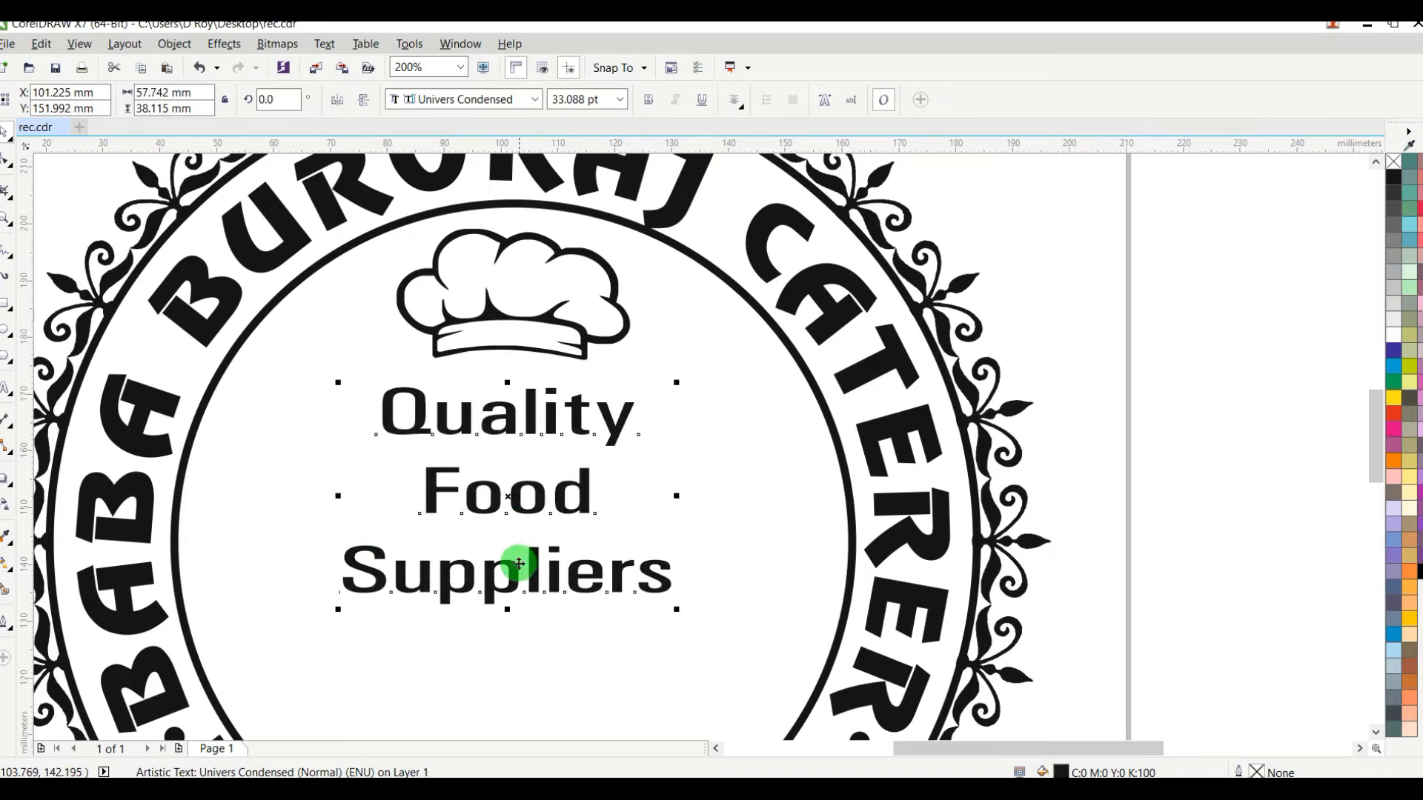
{"action": "left_click_drag", "start_coordinate": [517, 565], "coordinate": [523, 557]}
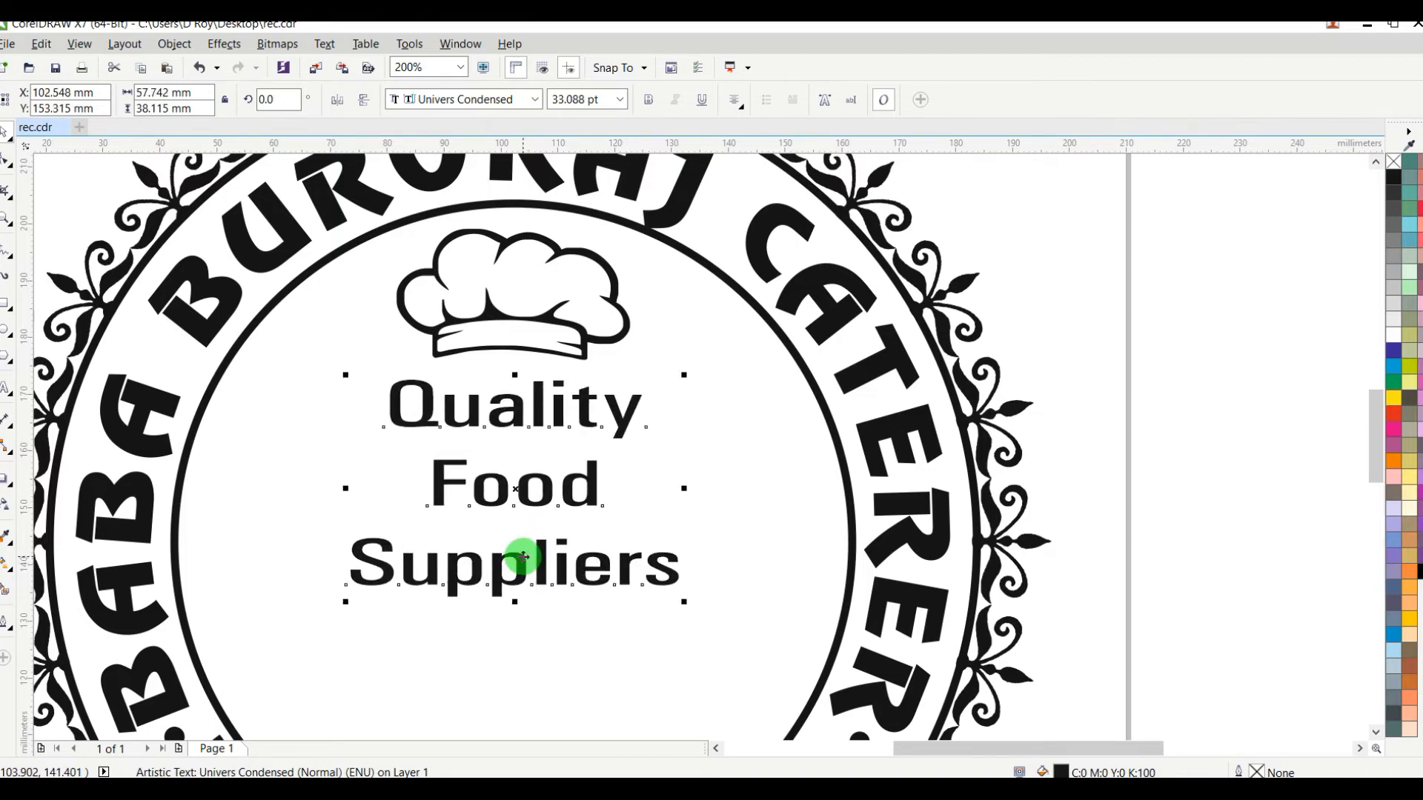
Step: Move the two hands holding spatulas into the inner circle, one on each side of the "Suppliers" line
{"action": "scroll", "coordinate": [523, 558], "scroll_direction": "down", "scroll_amount": 3}
{"action": "left_click_drag", "start_coordinate": [905, 527], "coordinate": [465, 558]}
{"action": "left_click_drag", "start_coordinate": [918, 572], "coordinate": [578, 563]}
{"action": "scroll", "coordinate": [576, 562], "scroll_direction": "up", "scroll_amount": 1}
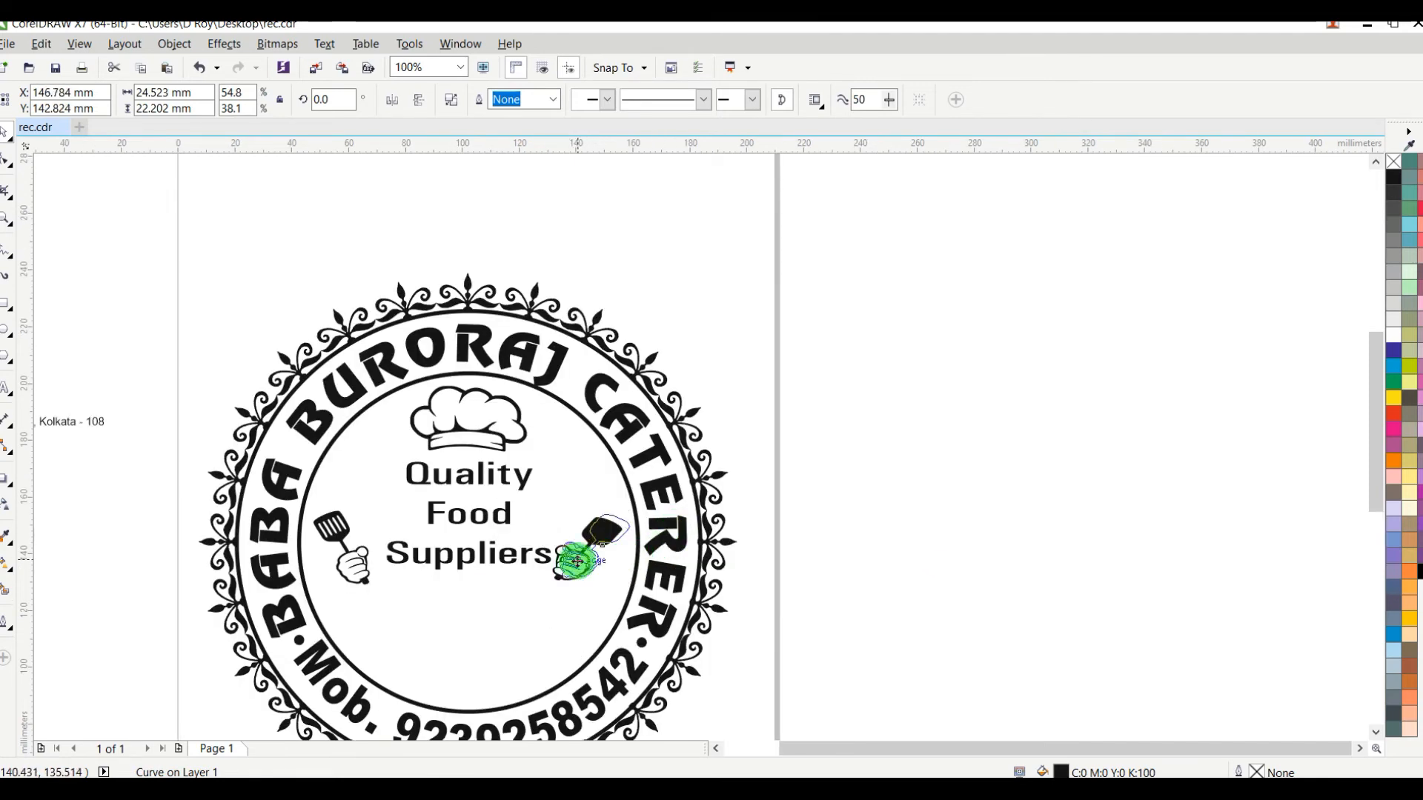
Step: Bottom-align the two spatula hands and nudge them together slightly up and to the left
{"action": "left_click", "coordinate": [362, 565], "text": "shift"}
{"action": "key", "text": "b"}
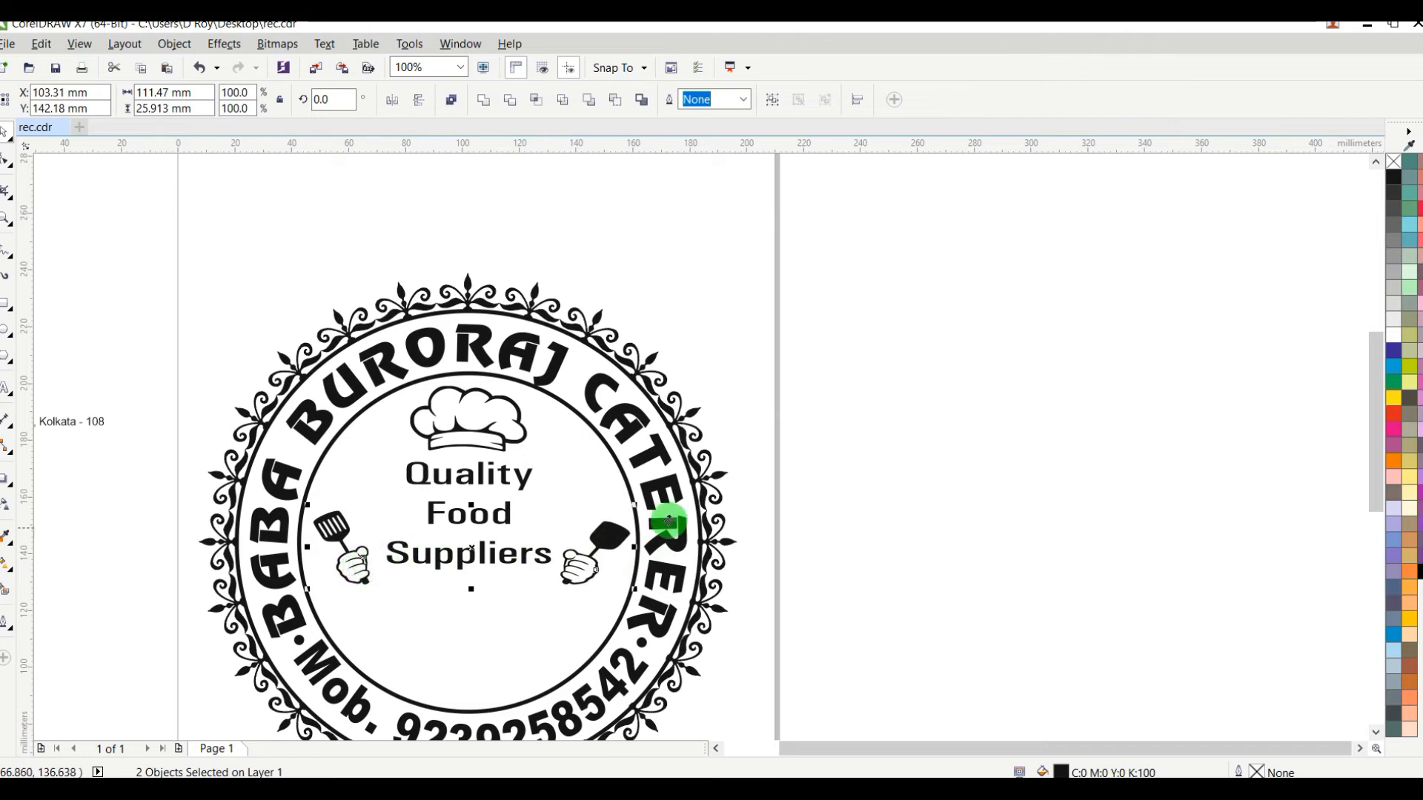
{"action": "key", "text": "Up"}
{"action": "key", "text": "Up"}
{"action": "key", "text": "Up"}
{"action": "key", "text": "Up"}
{"action": "key", "text": "Up"}
{"action": "key", "text": "Left"}
{"action": "key", "text": "Left"}
{"action": "key", "text": "Left"}
{"action": "key", "text": "Left"}
{"action": "key", "text": "Left"}
{"action": "left_click", "coordinate": [1008, 443]}
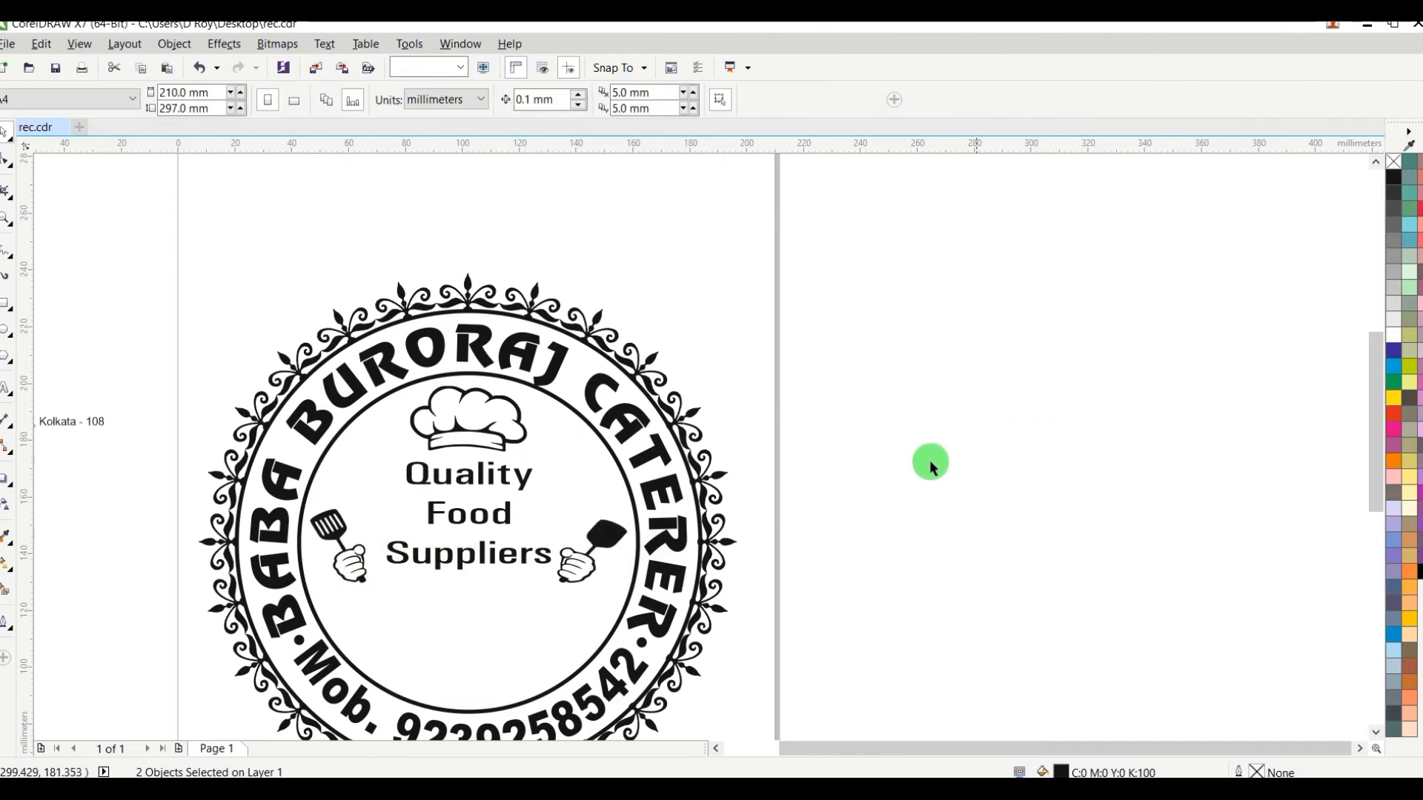
Step: Tighten the line spacing of the "Quality Food Suppliers" text with the Shape tool
{"action": "left_click", "coordinate": [471, 522]}
{"action": "scroll", "coordinate": [461, 547], "scroll_direction": "up", "scroll_amount": 2}
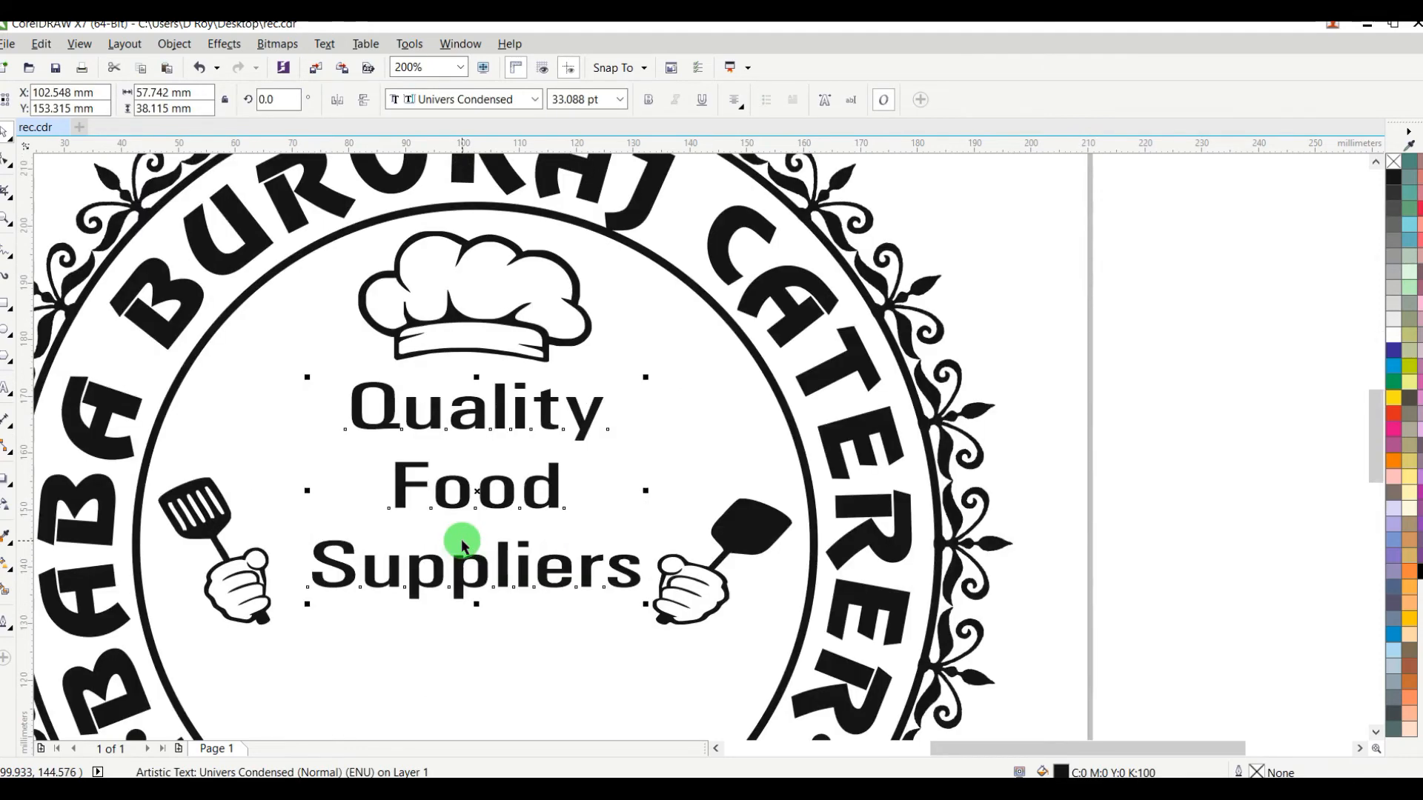
{"action": "left_click", "coordinate": [6, 160]}
{"action": "left_click_drag", "start_coordinate": [309, 607], "coordinate": [308, 583]}
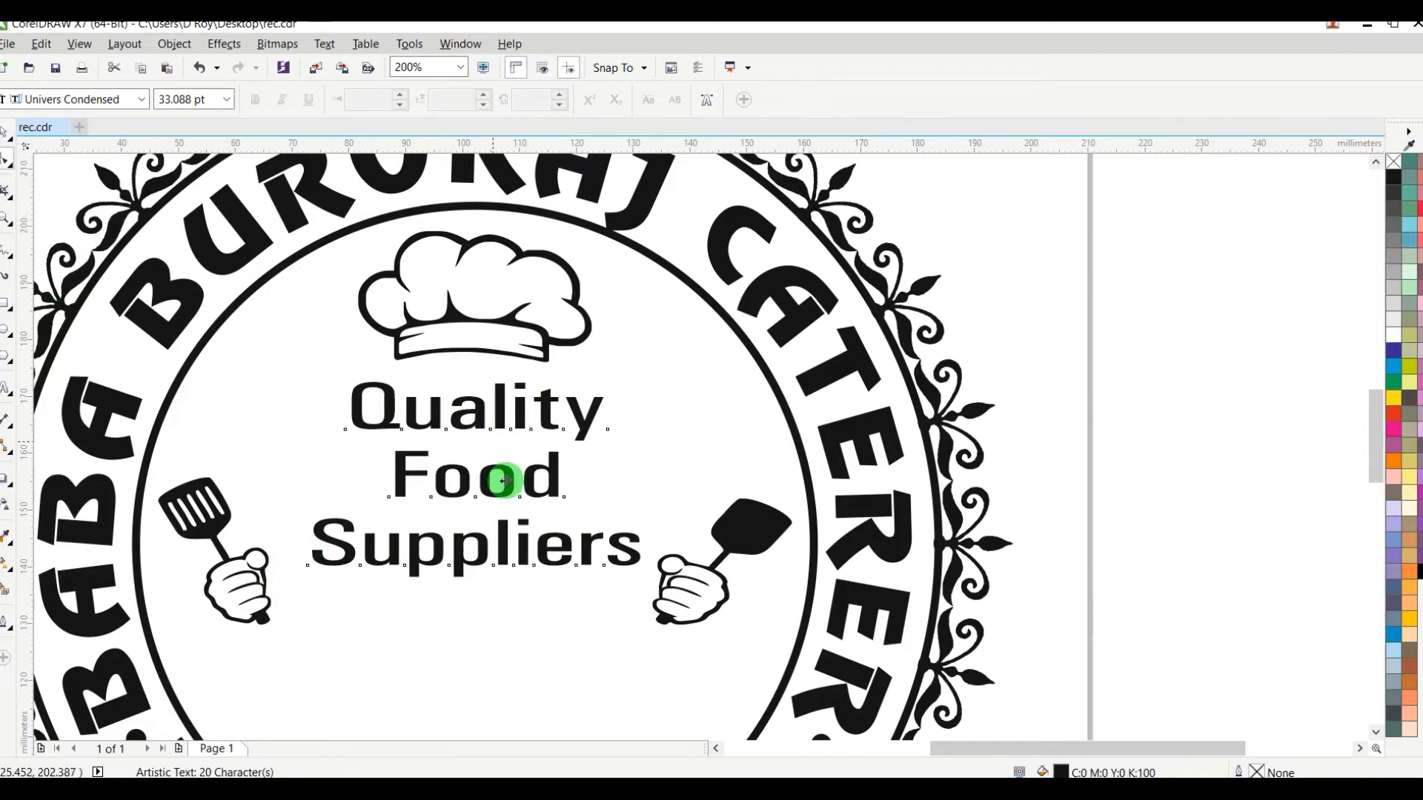
{"action": "key", "text": "space"}
{"action": "left_click", "coordinate": [473, 602]}
{"action": "left_click_drag", "start_coordinate": [471, 618], "coordinate": [472, 614]}
{"action": "key", "text": "ctrl+z"}
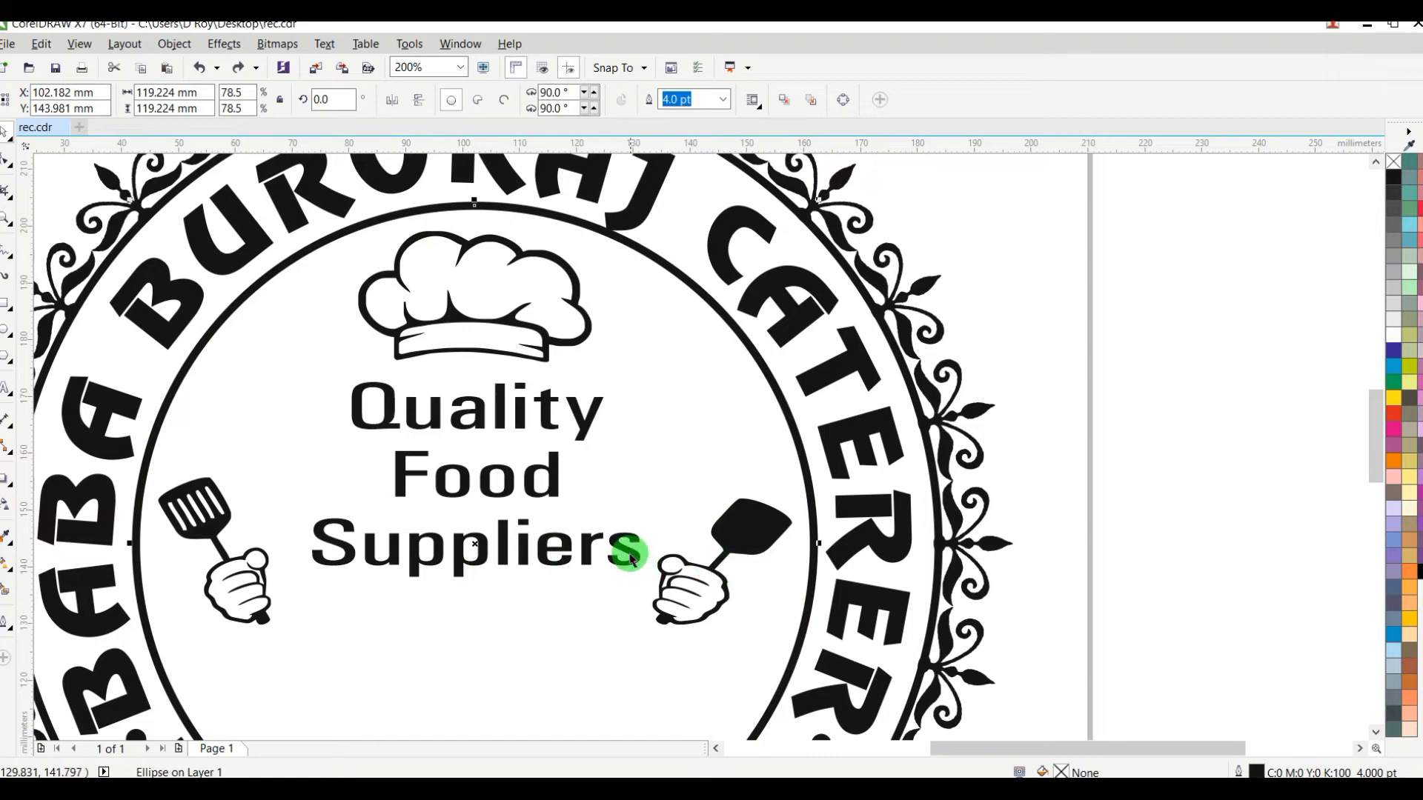
Step: Stretch the "Quality Food Suppliers" text to about 40 mm high and 60 mm wide between the two hands
{"action": "left_click", "coordinate": [631, 558]}
{"action": "left_click_drag", "start_coordinate": [478, 593], "coordinate": [474, 616]}
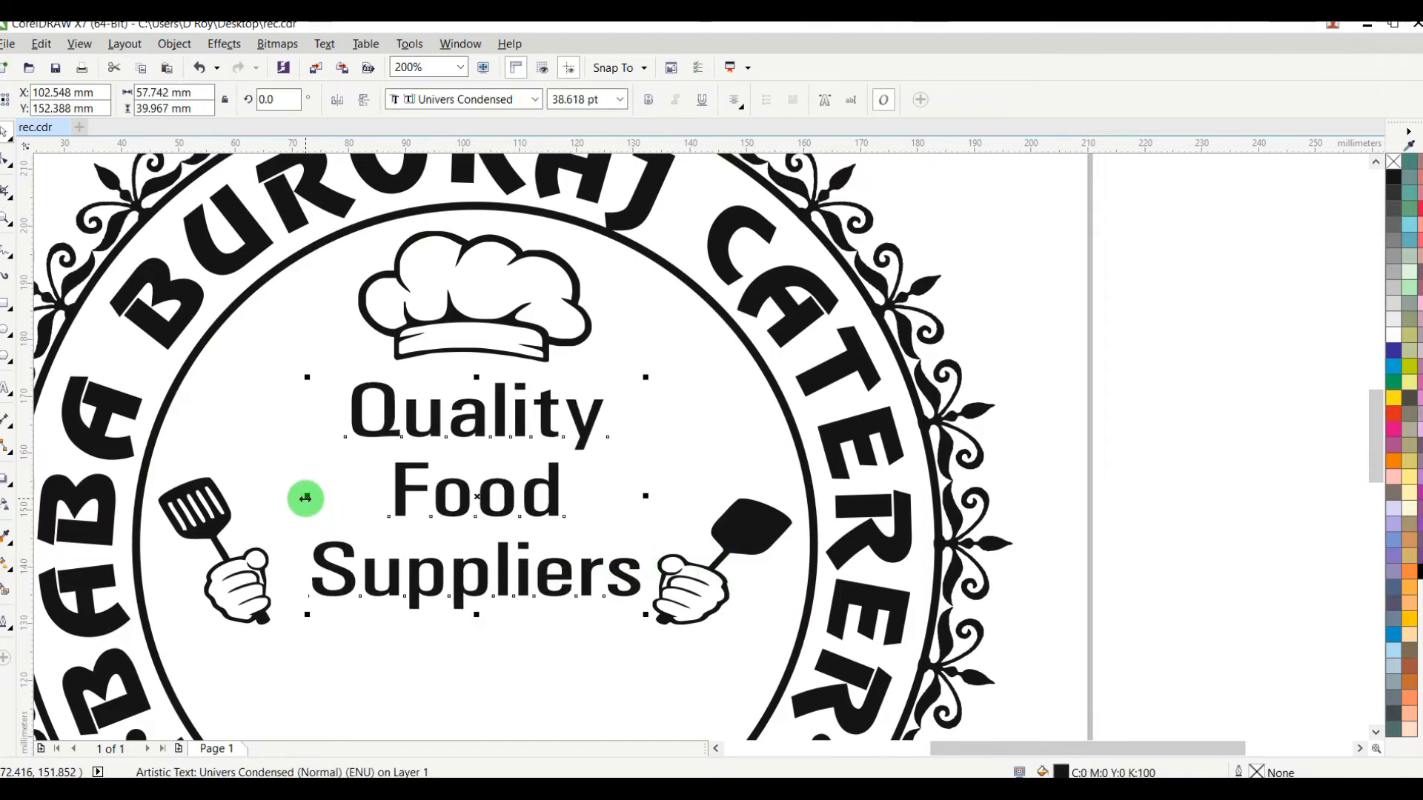
{"action": "left_click_drag", "start_coordinate": [297, 498], "coordinate": [291, 496]}
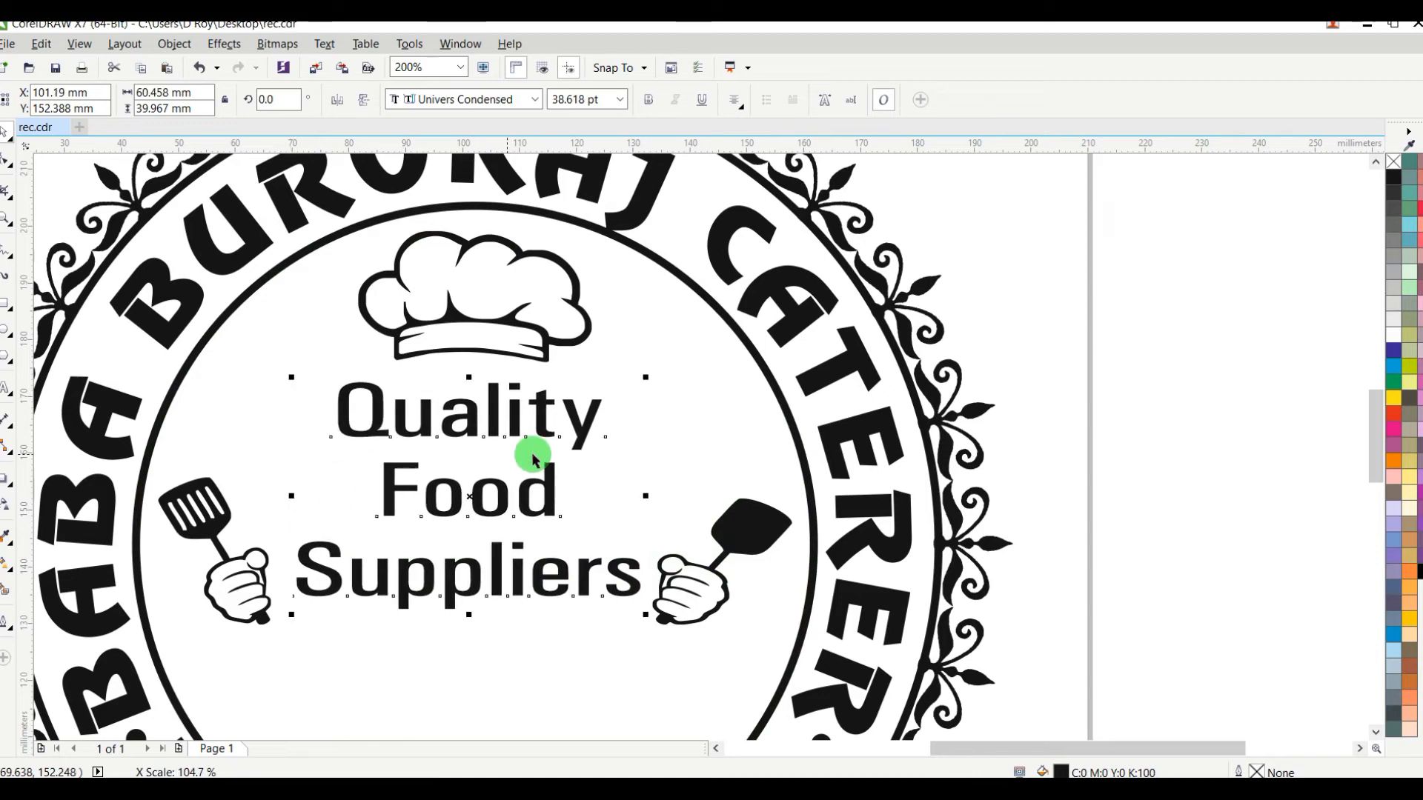
{"action": "left_click_drag", "start_coordinate": [646, 496], "coordinate": [639, 493]}
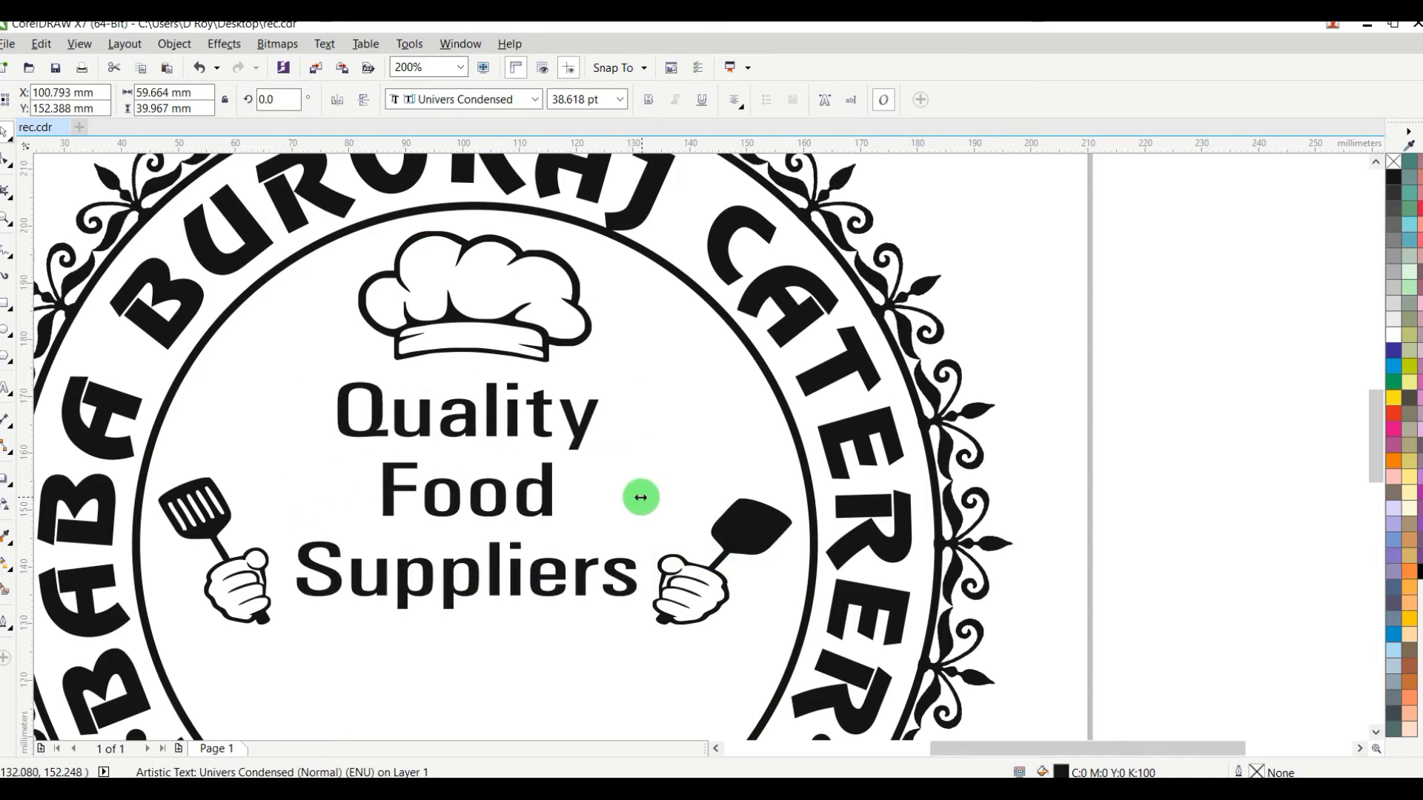
{"action": "scroll", "coordinate": [629, 502], "scroll_direction": "down", "scroll_amount": 1}
{"action": "left_click", "coordinate": [850, 370]}
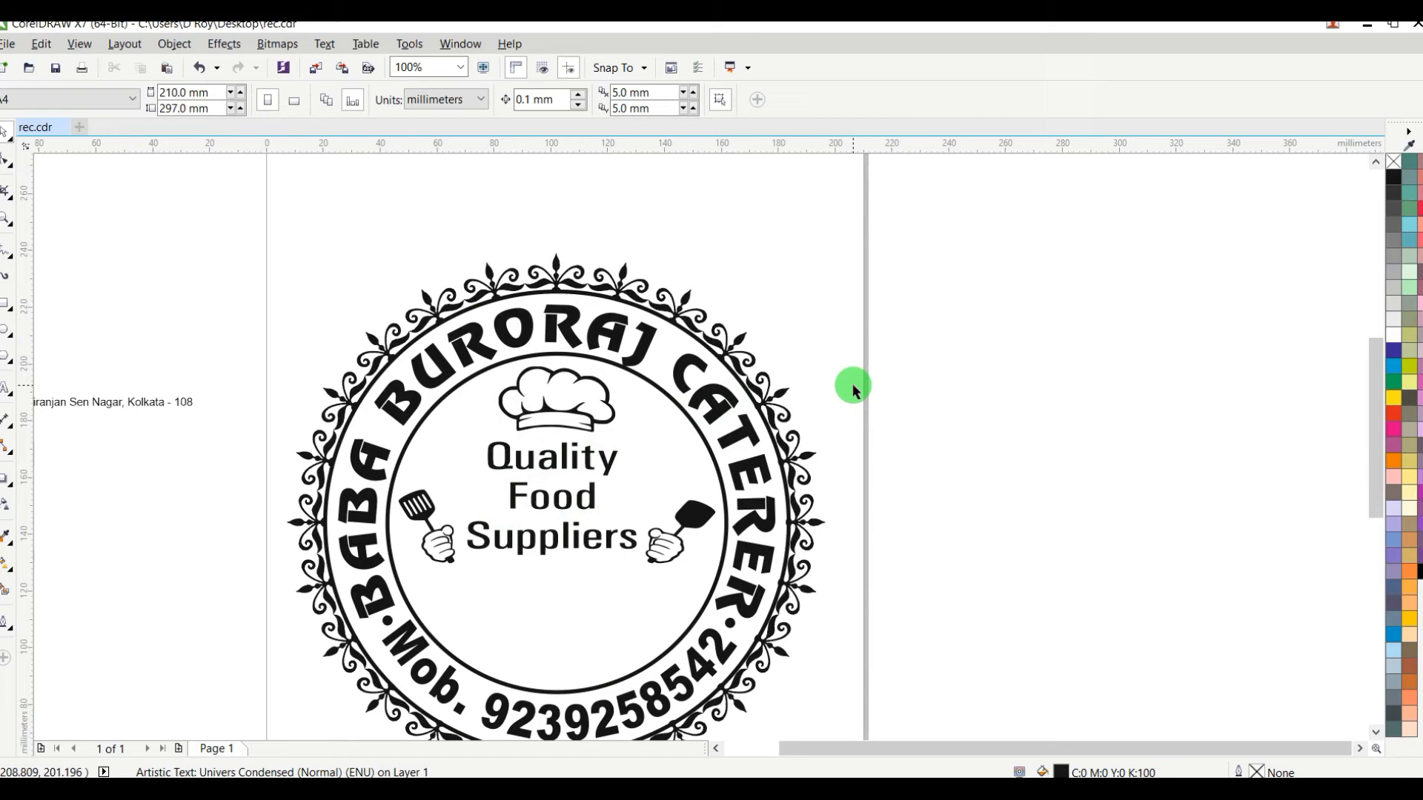
Step: Move the address line from beside the page into the inner circle below the "Suppliers" line
{"action": "scroll", "coordinate": [850, 384], "scroll_direction": "down", "scroll_amount": 2}
{"action": "scroll", "coordinate": [803, 402], "scroll_direction": "up", "scroll_amount": 1}
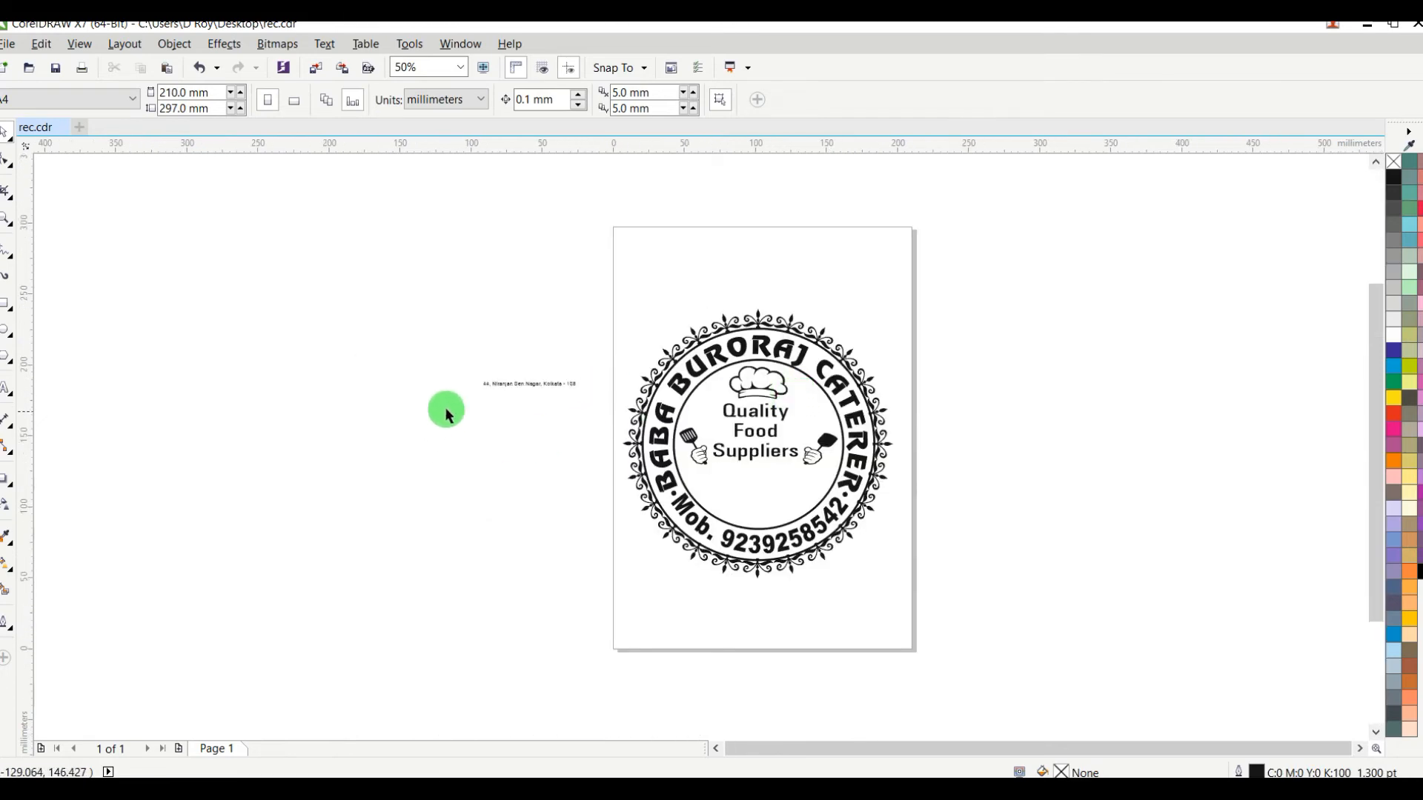
{"action": "left_click", "coordinate": [532, 386]}
{"action": "left_click_drag", "start_coordinate": [533, 385], "coordinate": [755, 491]}
{"action": "scroll", "coordinate": [755, 491], "scroll_direction": "up", "scroll_amount": 2}
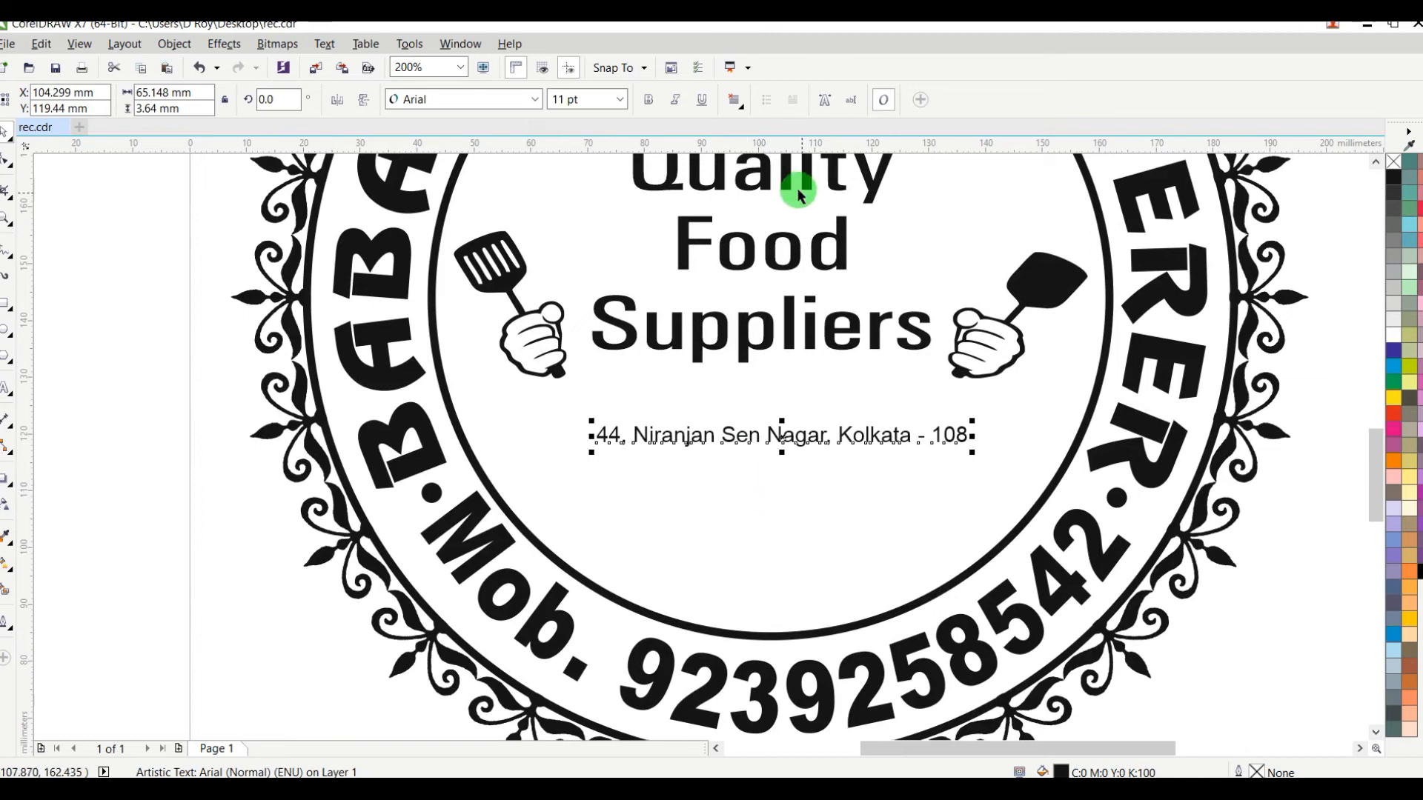
Step: Set the address text in bold at 25 pt and break it into two lines before the fourth word
{"action": "left_click", "coordinate": [612, 104]}
{"action": "key", "text": "ctrl+b"}
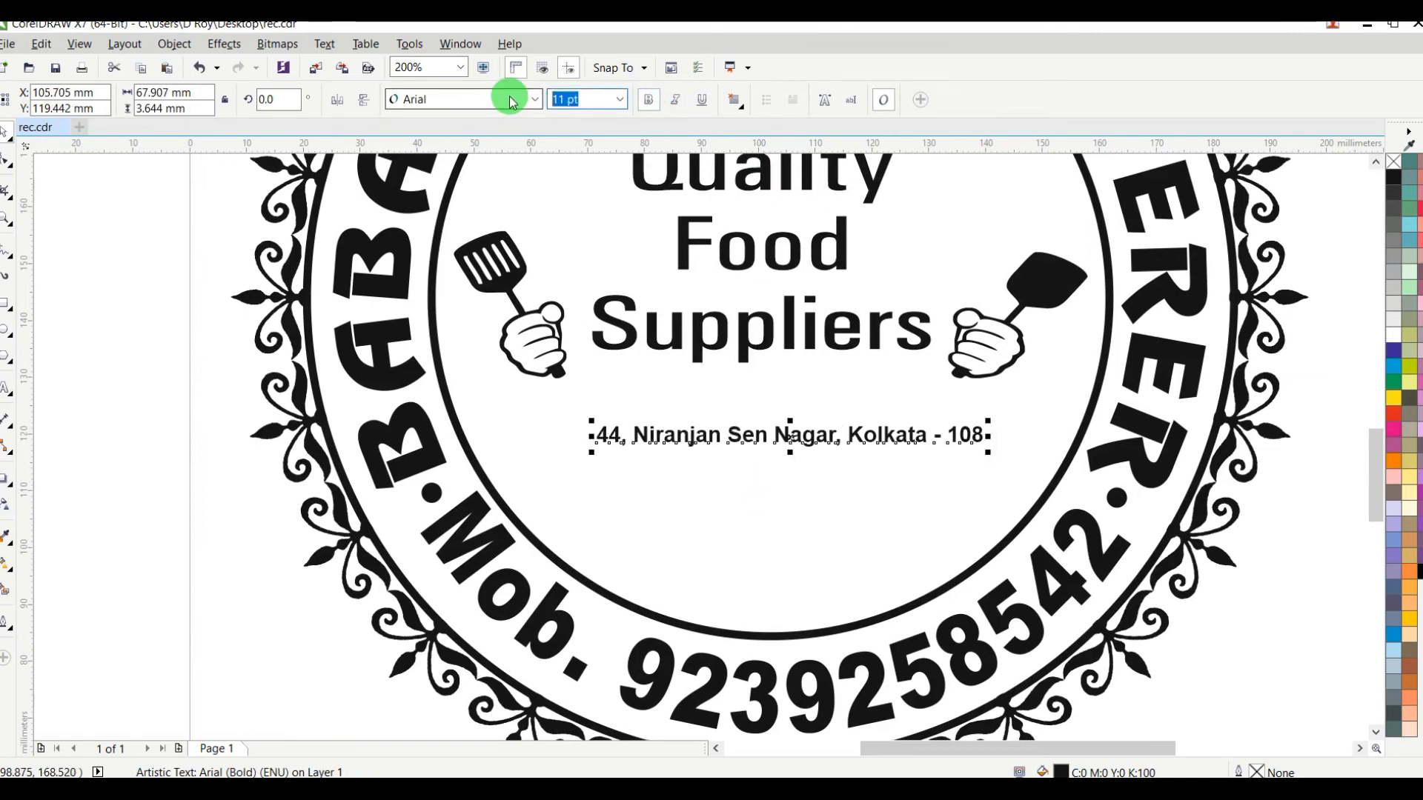
{"action": "key", "text": "Return"}
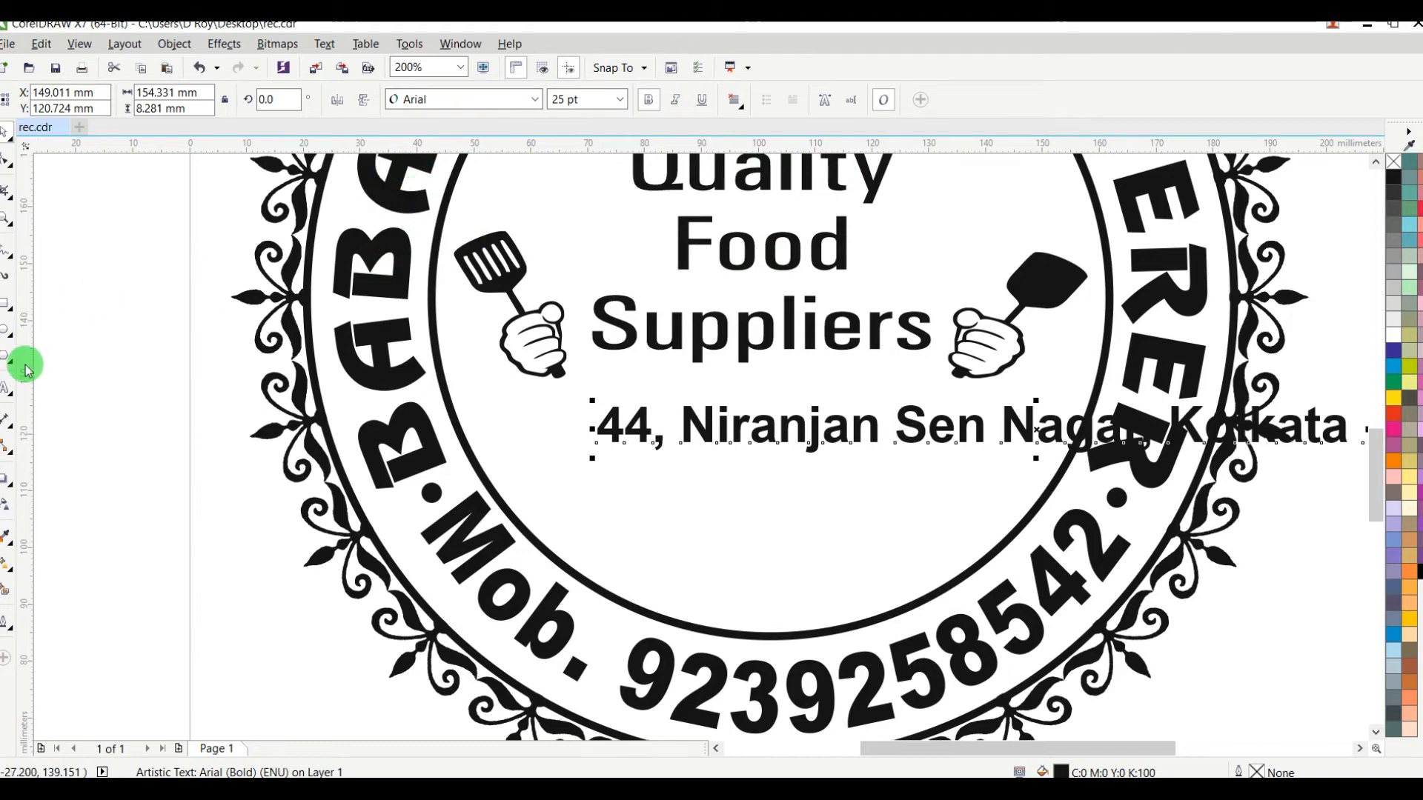
{"action": "left_click", "coordinate": [6, 389]}
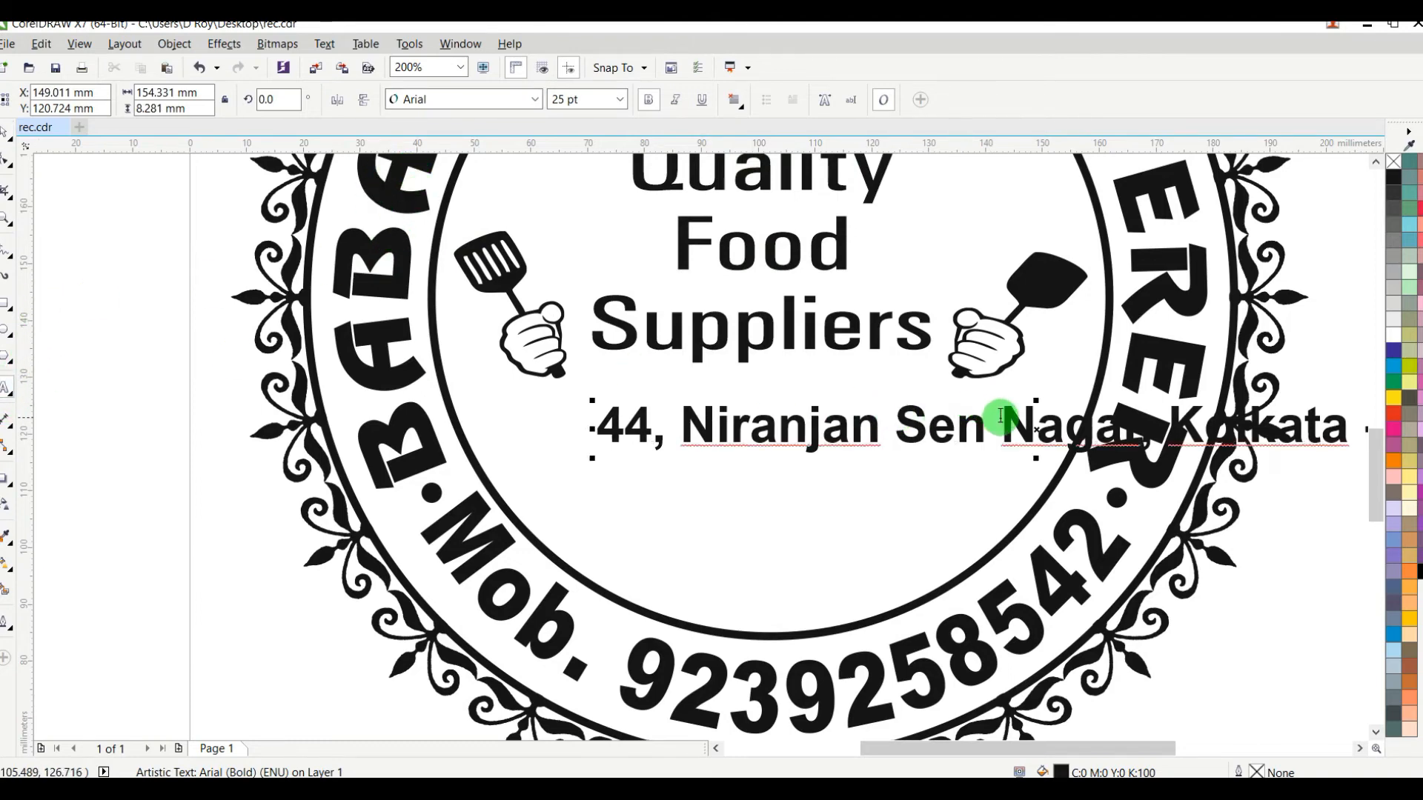
{"action": "key", "text": "Return"}
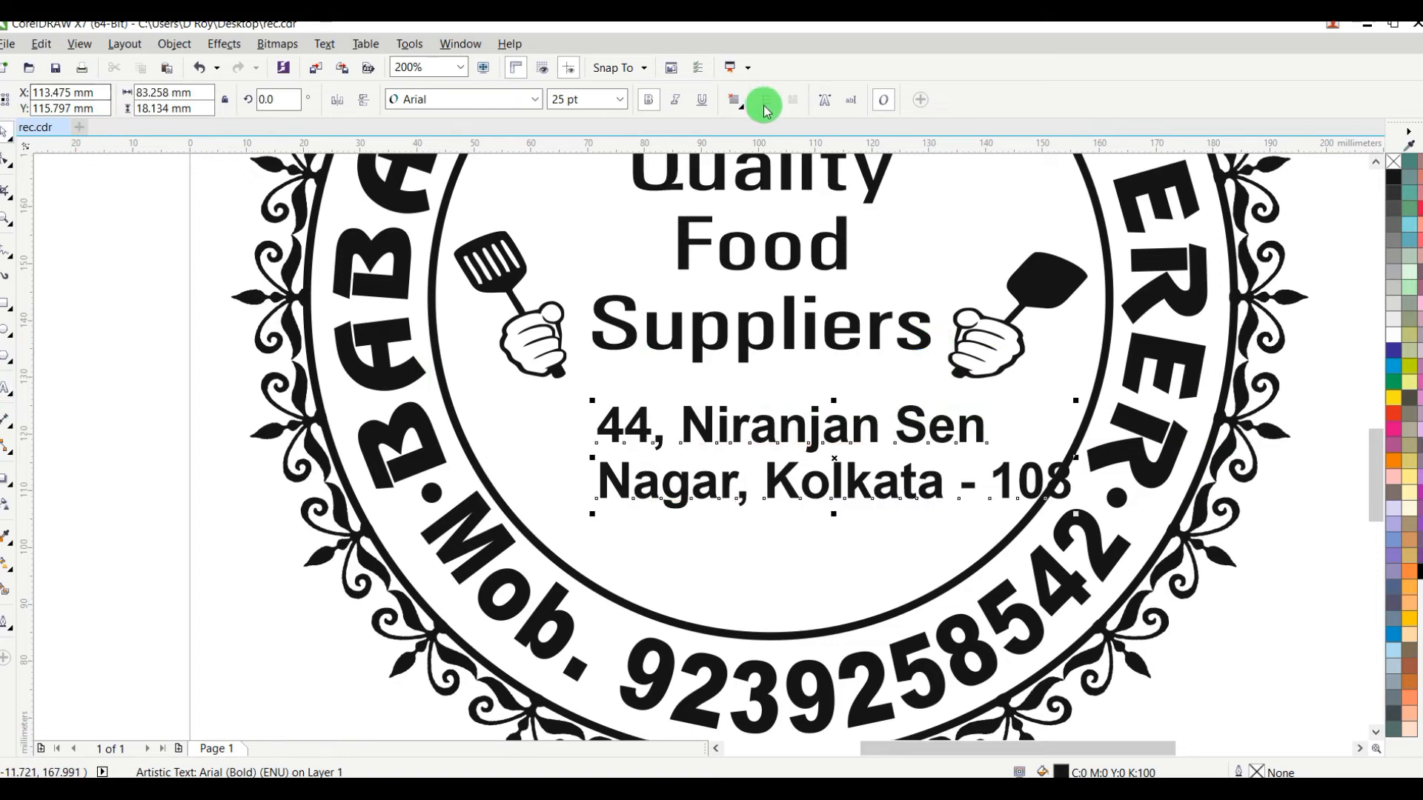
Step: Centre-align the address text and move it to the horizontal middle of the inner circle, just below "Suppliers"
{"action": "left_click", "coordinate": [735, 100]}
{"action": "left_click", "coordinate": [771, 151]}
{"action": "left_click", "coordinate": [919, 421]}
{"action": "left_click_drag", "start_coordinate": [916, 424], "coordinate": [854, 416]}
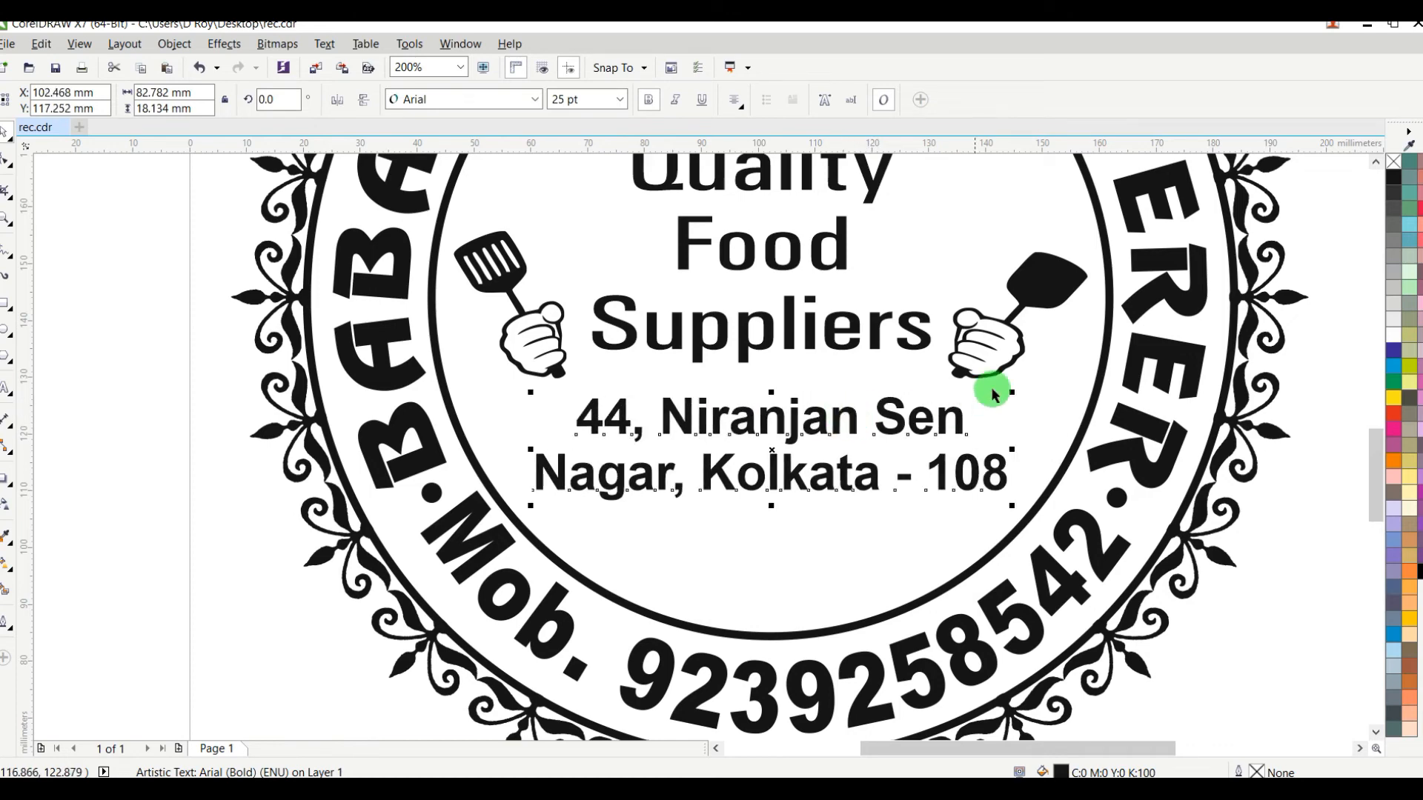
Step: Apply an envelope to the address text and pull its lower middle node down to curve the lines towards the circle
{"action": "left_click", "coordinate": [5, 487]}
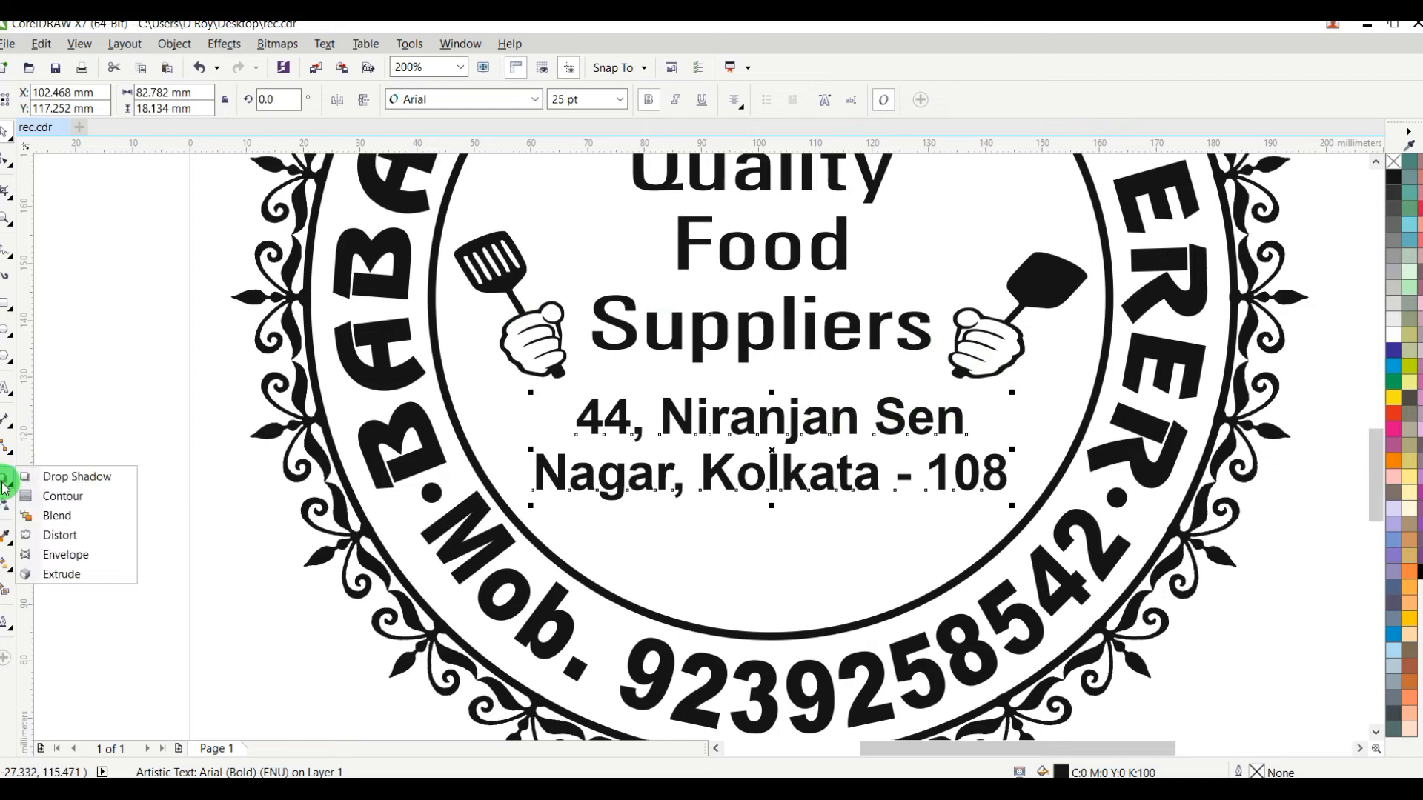
{"action": "left_click", "coordinate": [68, 557]}
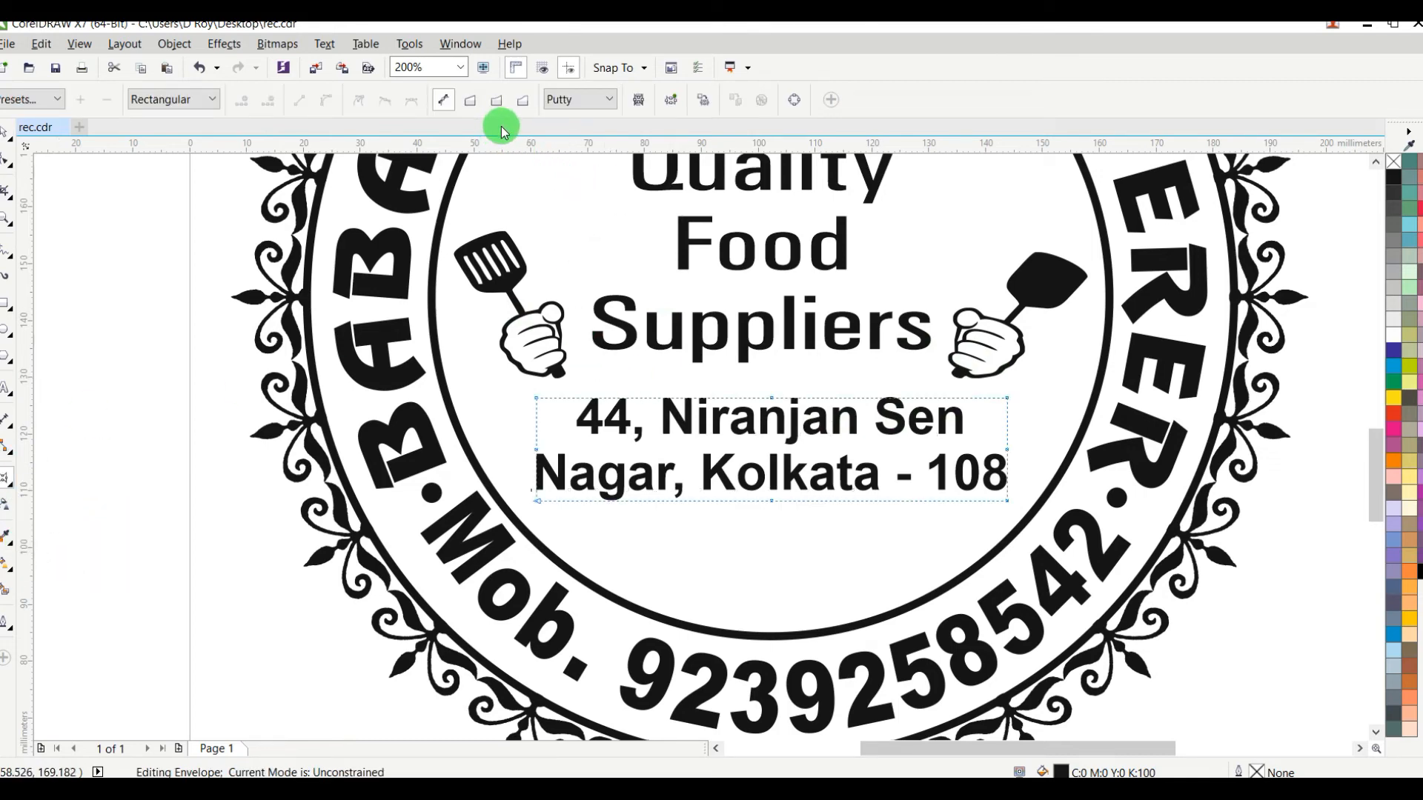
{"action": "left_click_drag", "start_coordinate": [771, 500], "coordinate": [768, 575]}
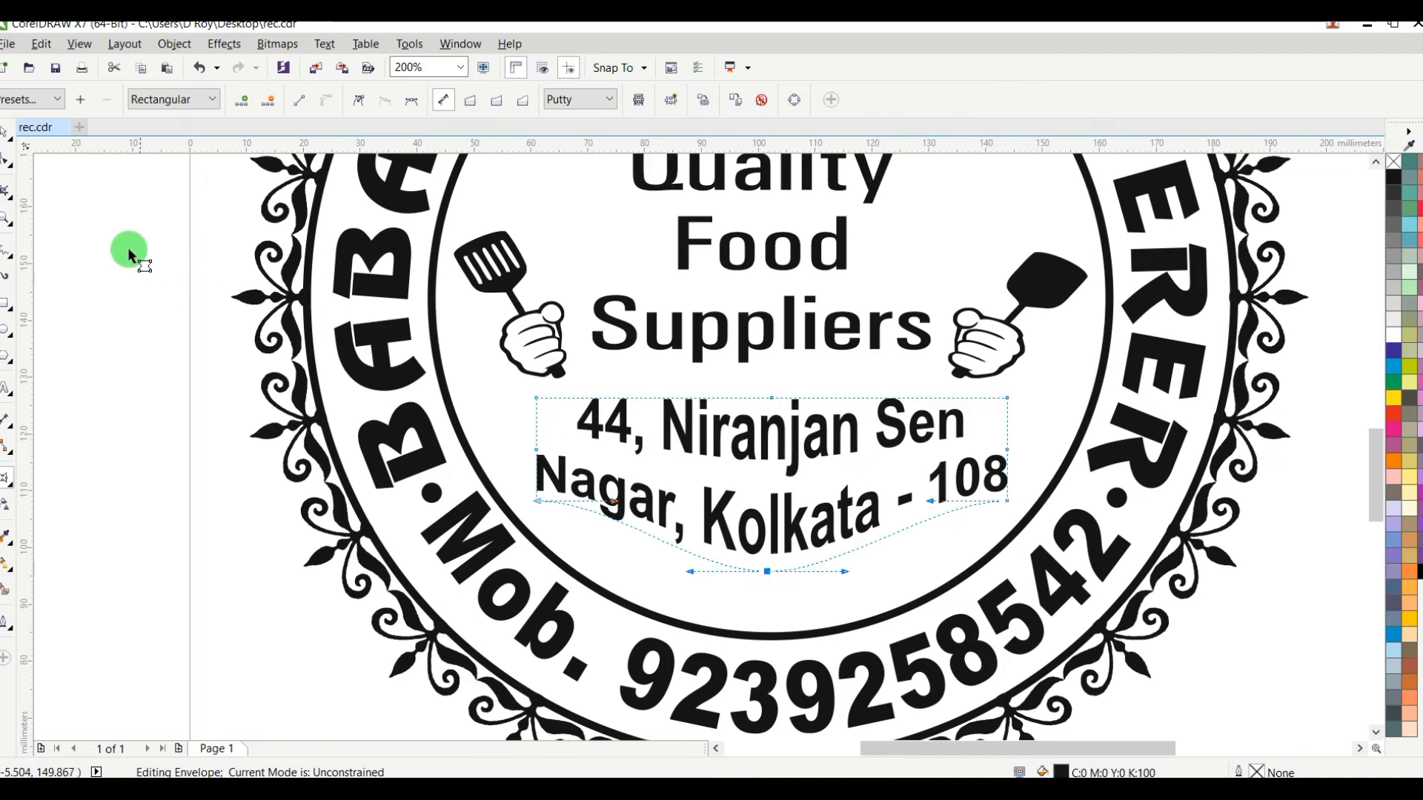
Step: Nudge the curved address text down about 1 mm inside the inner circle
{"action": "left_click", "coordinate": [9, 133]}
{"action": "key", "text": "Down"}
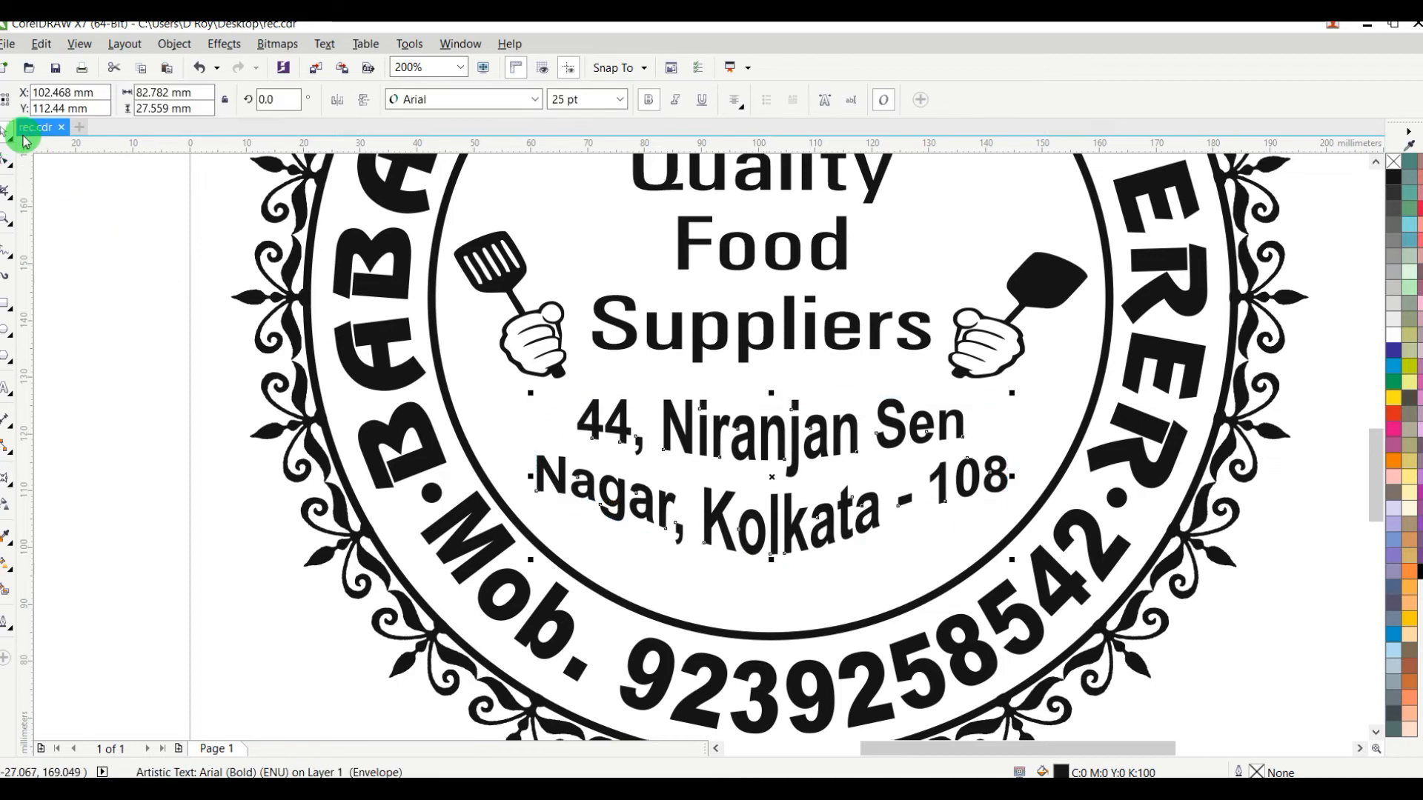
{"action": "key", "text": "Down"}
{"action": "key", "text": "Down"}
{"action": "key", "text": "Down"}
{"action": "key", "text": "Down"}
{"action": "key", "text": "Down"}
{"action": "key", "text": "Down"}
{"action": "key", "text": "Down"}
{"action": "key", "text": "Down"}
{"action": "key", "text": "Down"}
{"action": "key", "text": "Down"}
{"action": "key", "text": "Down"}
{"action": "key", "text": "Down"}
{"action": "key", "text": "Down"}
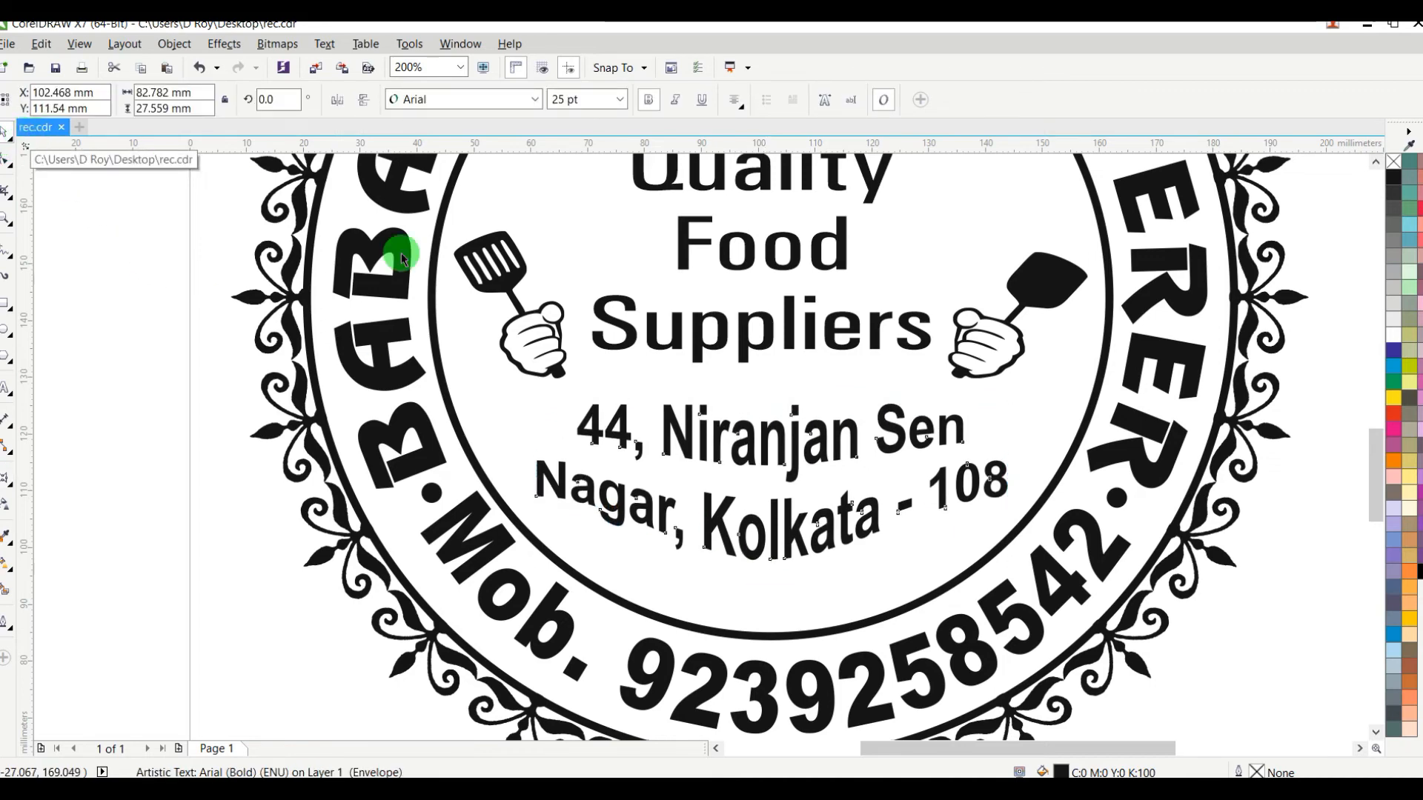
{"action": "scroll", "coordinate": [736, 426], "scroll_direction": "down", "scroll_amount": 1}
{"action": "left_click", "coordinate": [1168, 215]}
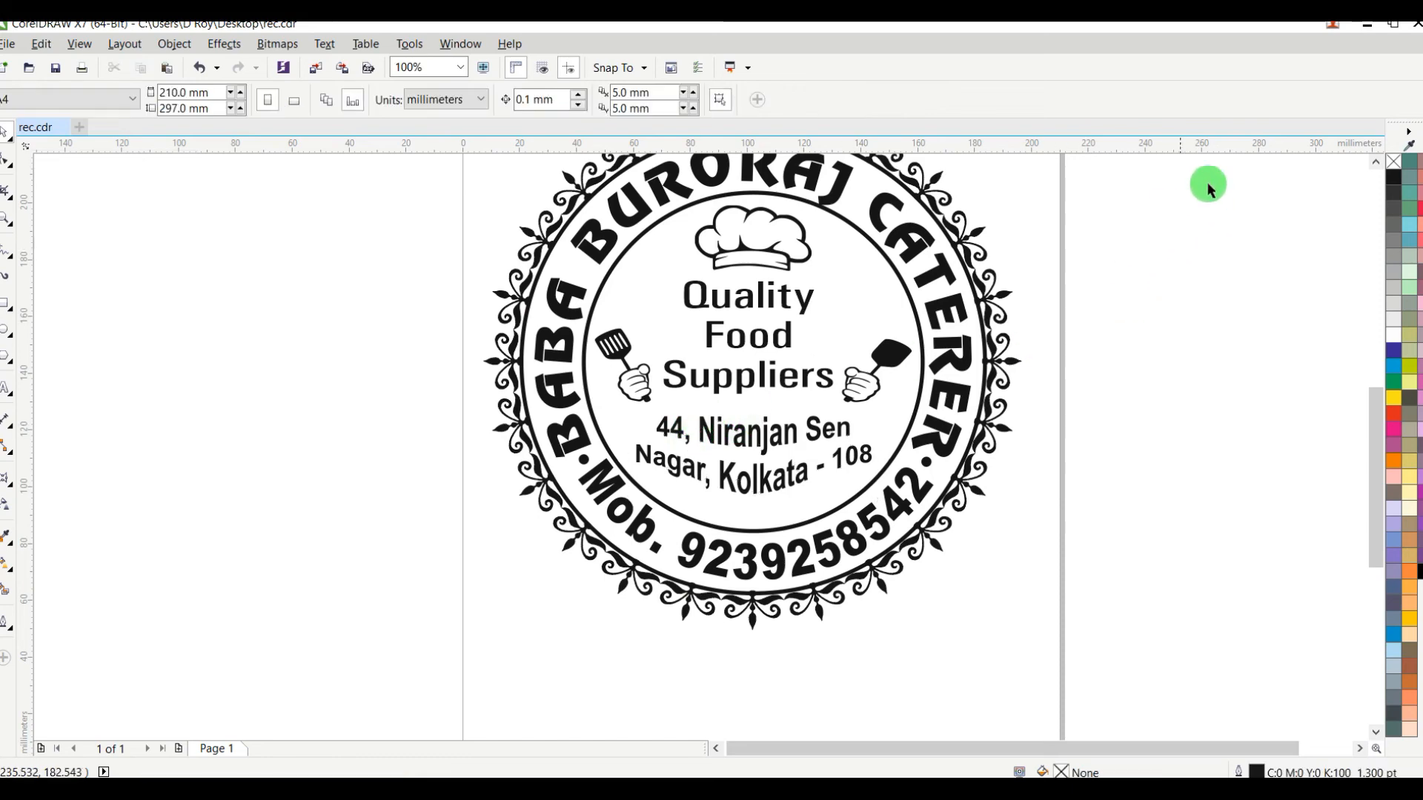
Step: Enlarge the separator dot between "BABA" and "Mob." to about 4.7 mm in diameter
{"action": "left_click", "coordinate": [1377, 163]}
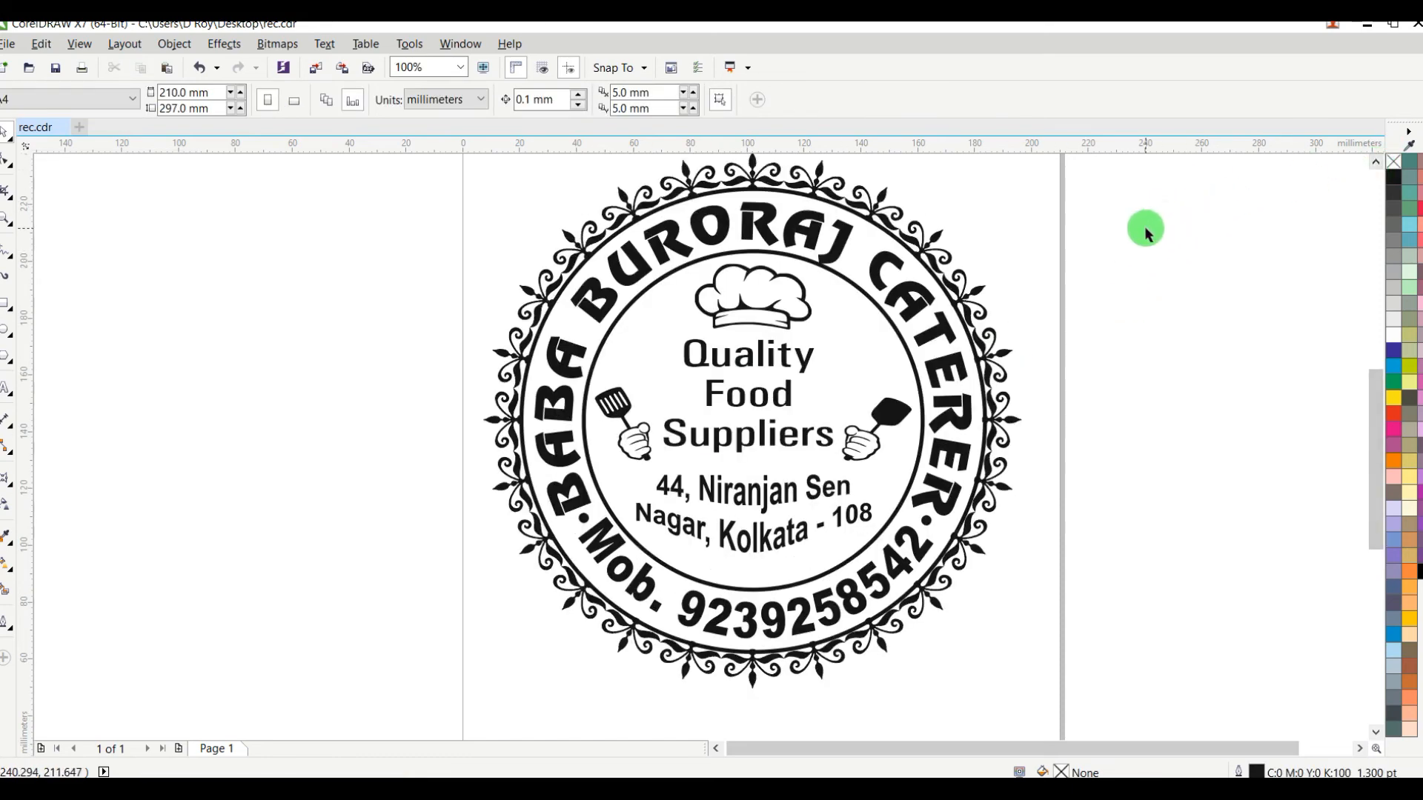
{"action": "scroll", "coordinate": [587, 535], "scroll_direction": "up", "scroll_amount": 3}
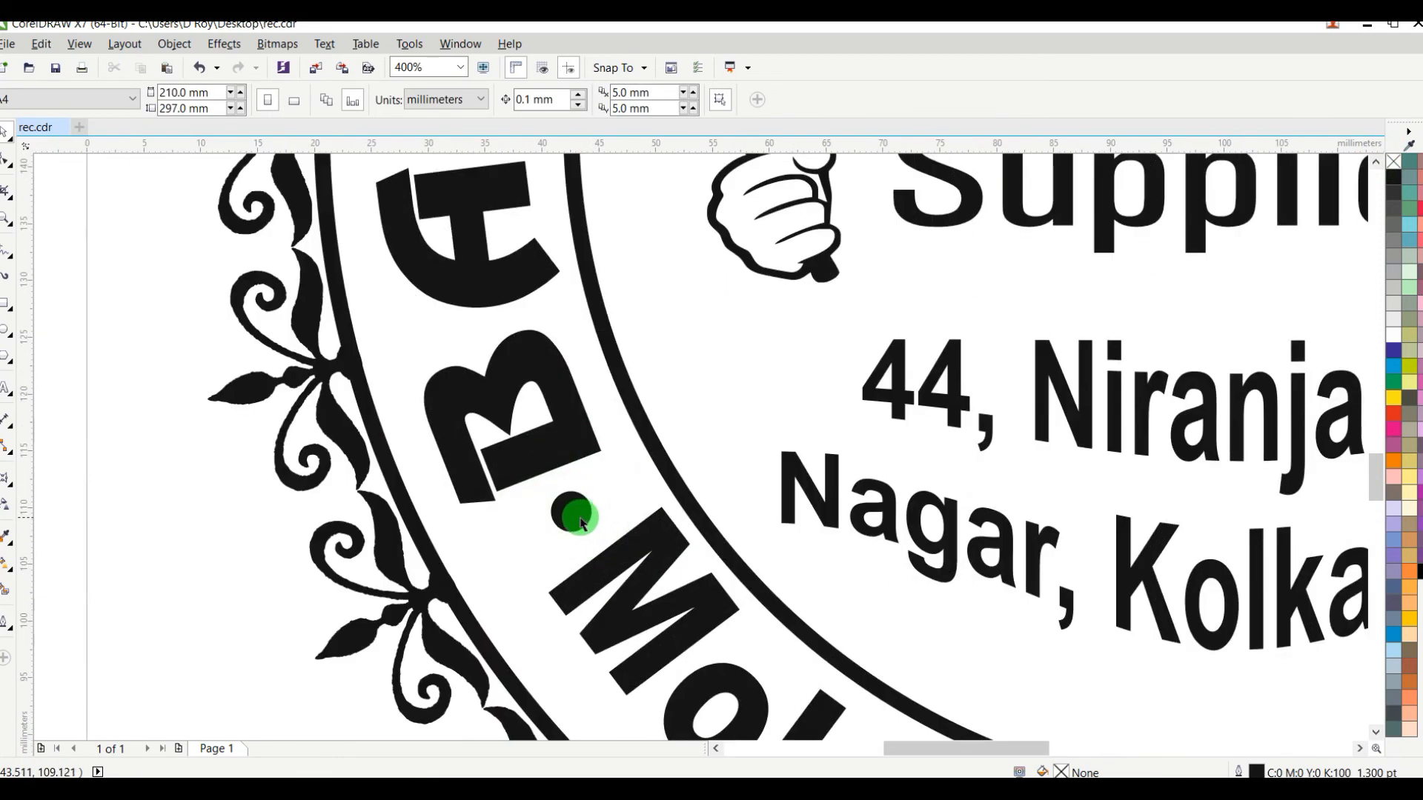
{"action": "left_click", "coordinate": [571, 508]}
{"action": "scroll", "coordinate": [578, 504], "scroll_direction": "up", "scroll_amount": 2}
{"action": "mouse_move", "coordinate": [616, 465]}
{"action": "left_mouse_down"}
{"action": "mouse_move", "coordinate": [632, 454]}
{"action": "mouse_move", "coordinate": [626, 476]}
{"action": "left_mouse_up"}
{"action": "scroll", "coordinate": [647, 509], "scroll_direction": "down", "scroll_amount": 1}
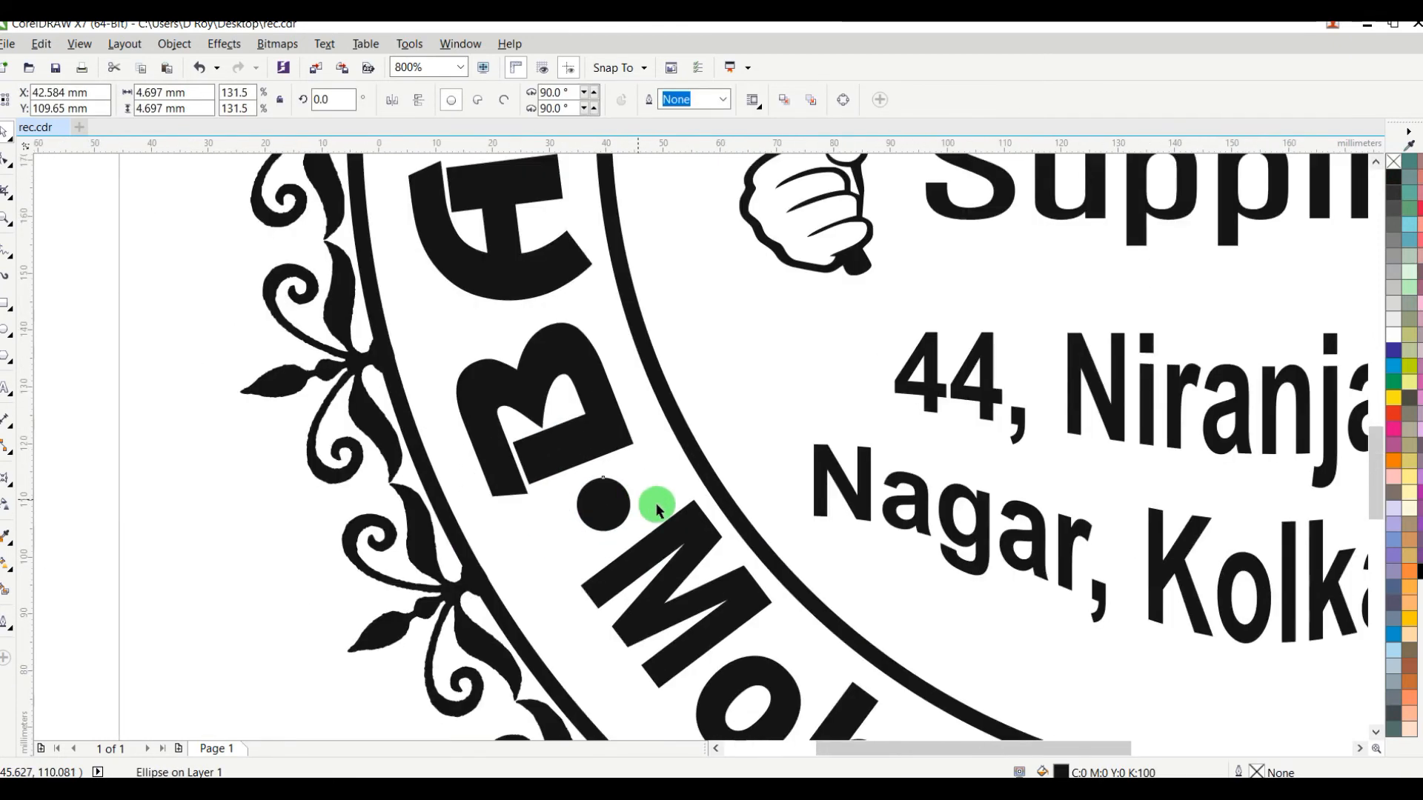
Step: Replace the small separator dot after "CATERER" with a copy of the enlarged dot from before "Mob."
{"action": "scroll", "coordinate": [647, 509], "scroll_direction": "down", "scroll_amount": 2}
{"action": "left_click", "coordinate": [390, 508]}
{"action": "left_click", "coordinate": [1306, 507]}
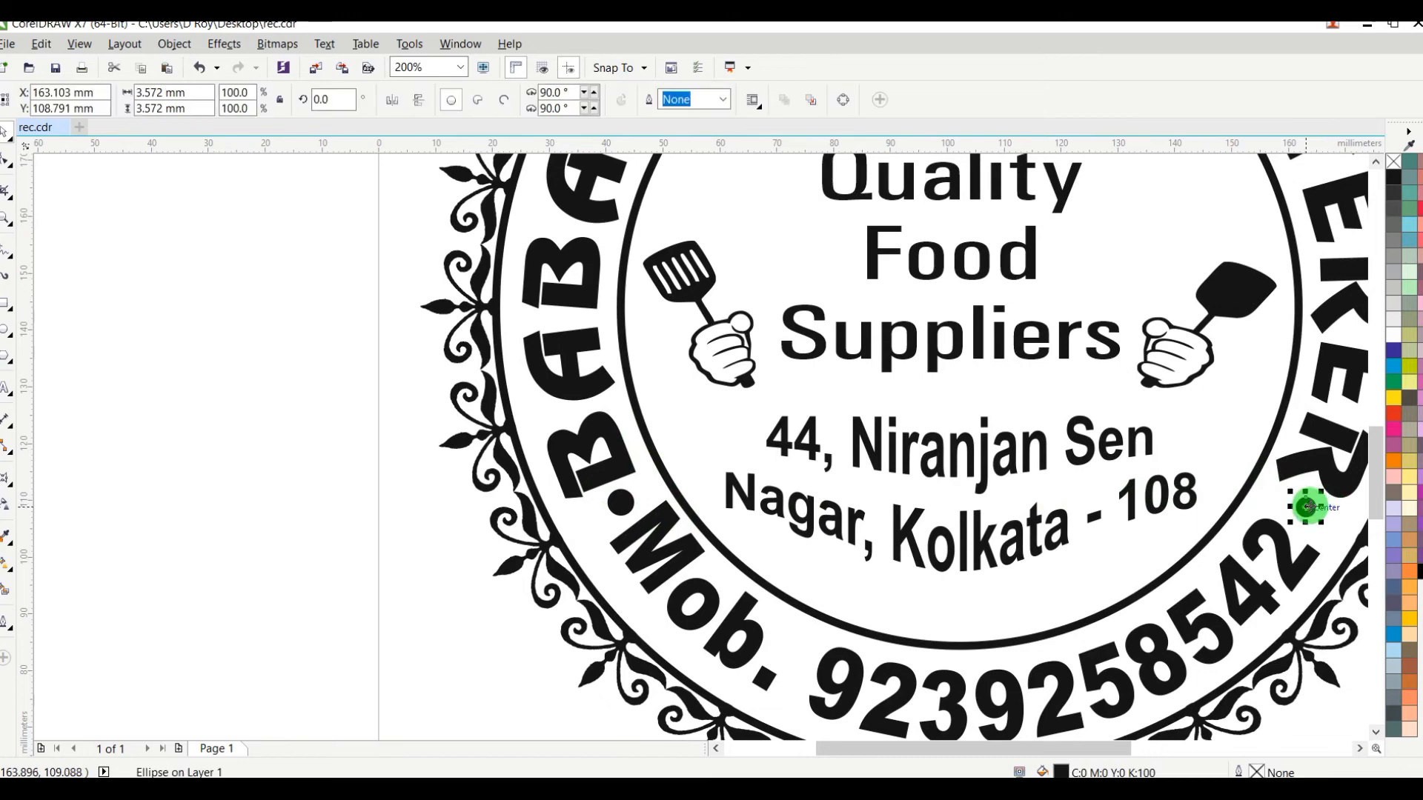
{"action": "key", "text": "Delete"}
{"action": "left_click_drag", "start_coordinate": [629, 511], "coordinate": [1291, 502]}
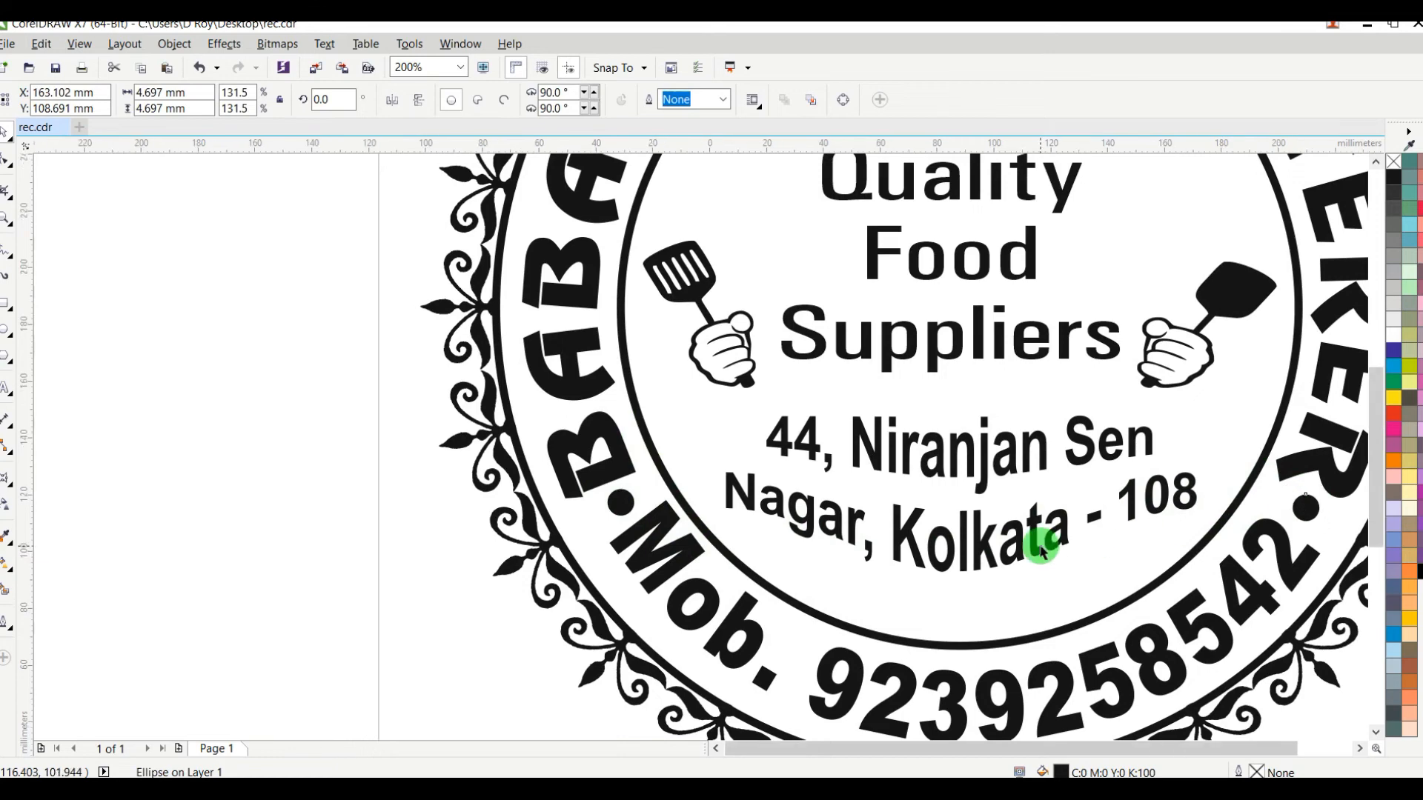
{"action": "scroll", "coordinate": [1038, 544], "scroll_direction": "down", "scroll_amount": 1}
{"action": "left_click", "coordinate": [628, 554]}
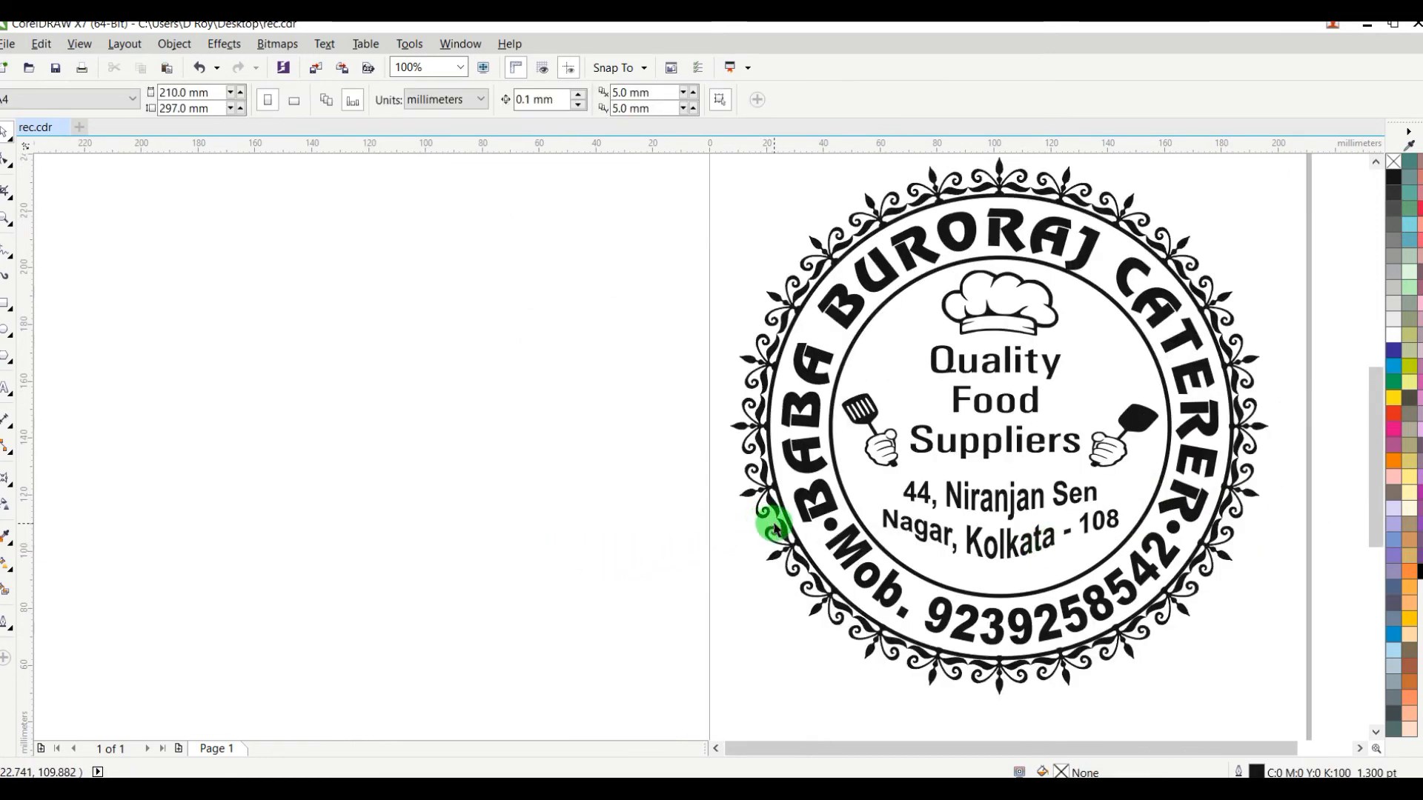
Step: Select all the emblem's objects and set their outlines to scale with the object
{"action": "scroll", "coordinate": [775, 528], "scroll_direction": "down", "scroll_amount": 2}
{"action": "scroll", "coordinate": [857, 493], "scroll_direction": "up", "scroll_amount": 1}
{"action": "left_click_drag", "start_coordinate": [1035, 310], "coordinate": [565, 677]}
{"action": "scroll", "coordinate": [816, 461], "scroll_direction": "up", "scroll_amount": 1}
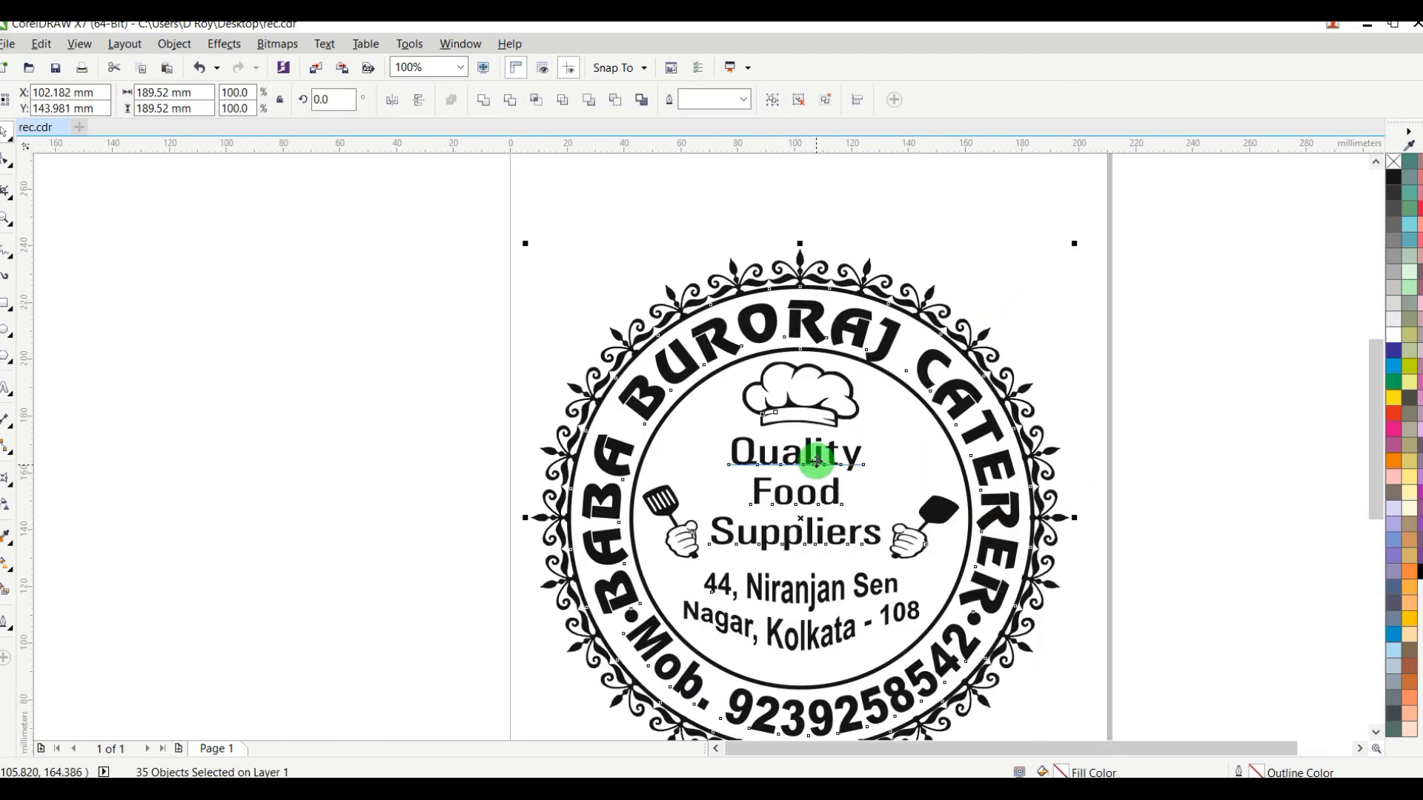
{"action": "key", "text": "F12"}
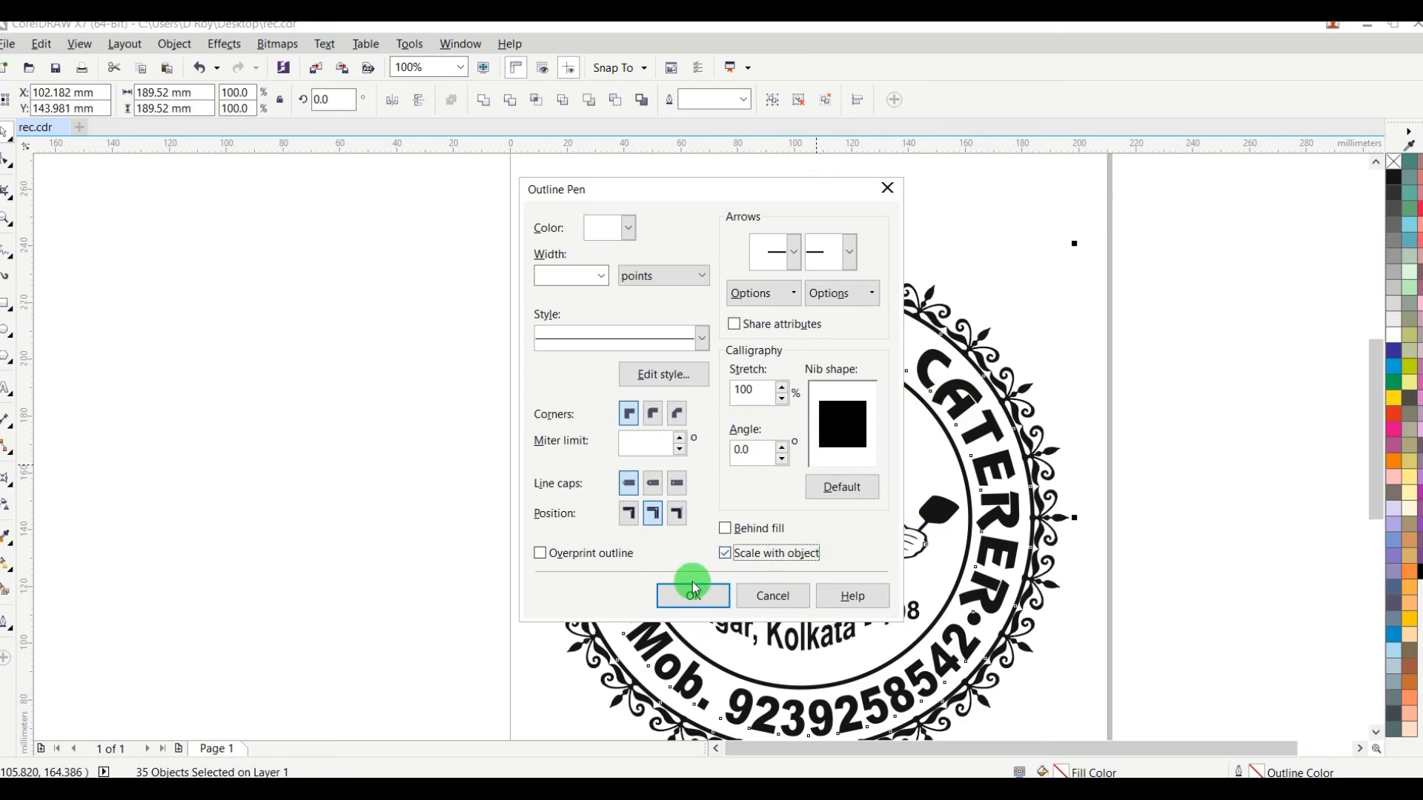
{"action": "left_click", "coordinate": [693, 593]}
Step: Scale the emblem down to about 175.7 mm in diameter, then group its objects and move it to the middle of the page
{"action": "left_click_drag", "start_coordinate": [1077, 245], "coordinate": [1035, 284]}
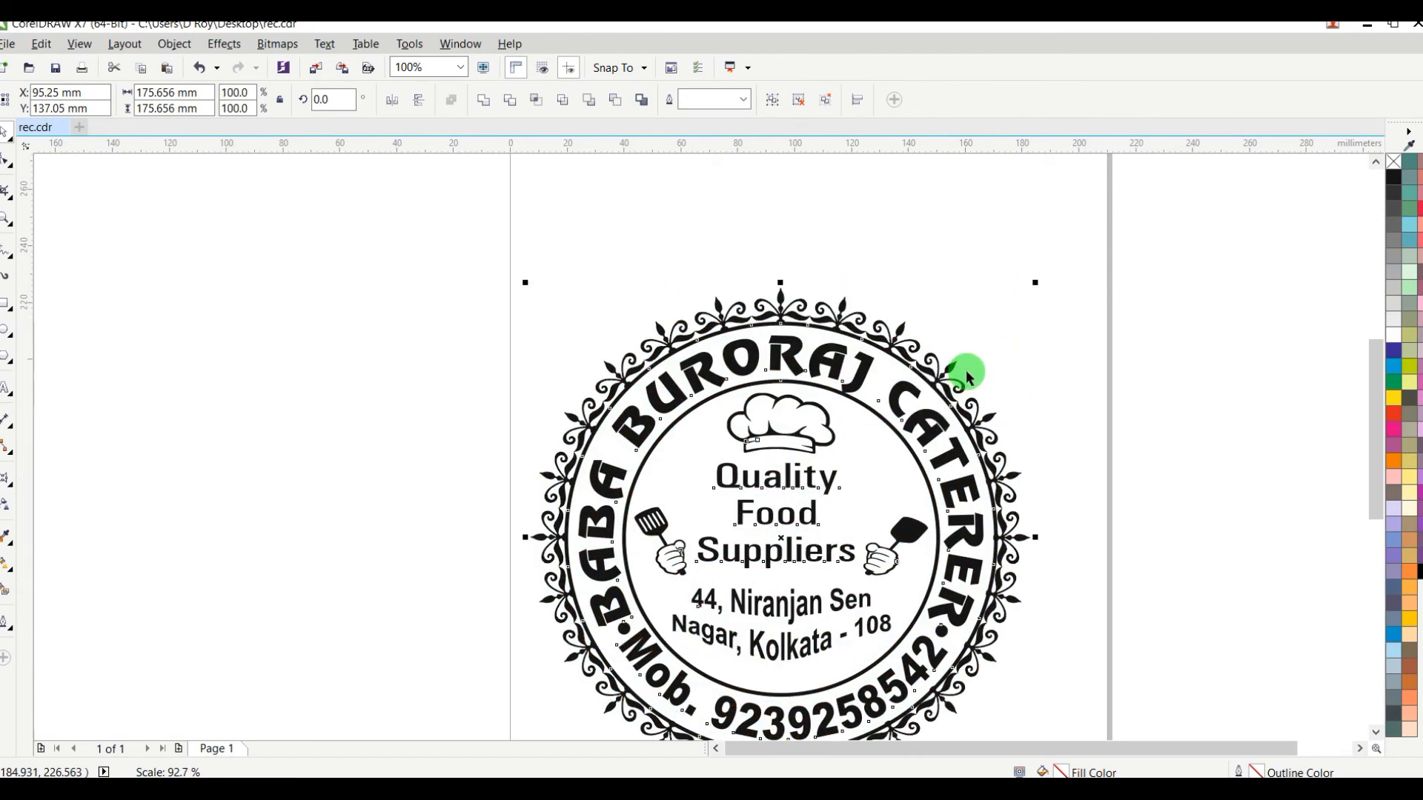
{"action": "right_click", "coordinate": [936, 378]}
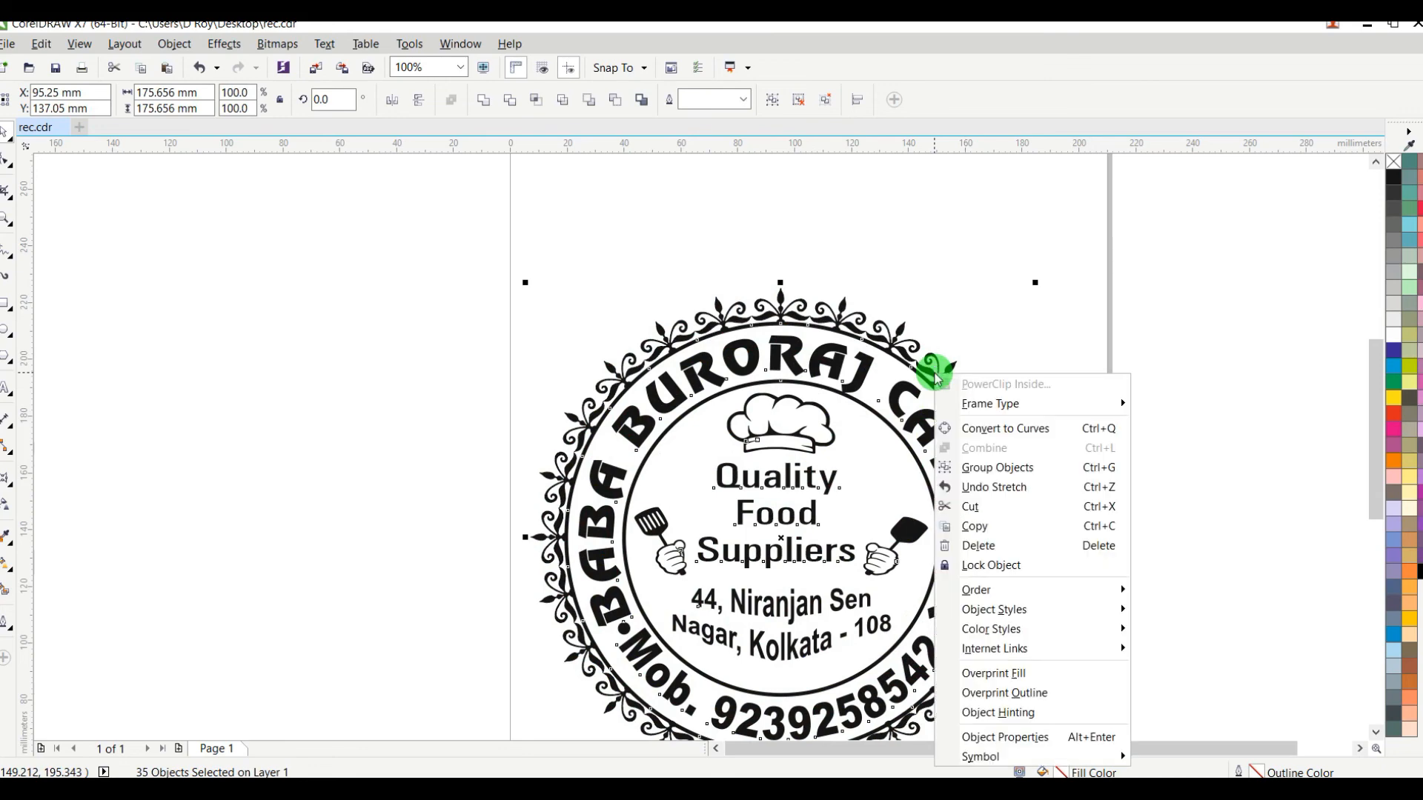
{"action": "left_click", "coordinate": [997, 467]}
{"action": "left_click_drag", "start_coordinate": [809, 516], "coordinate": [837, 451]}
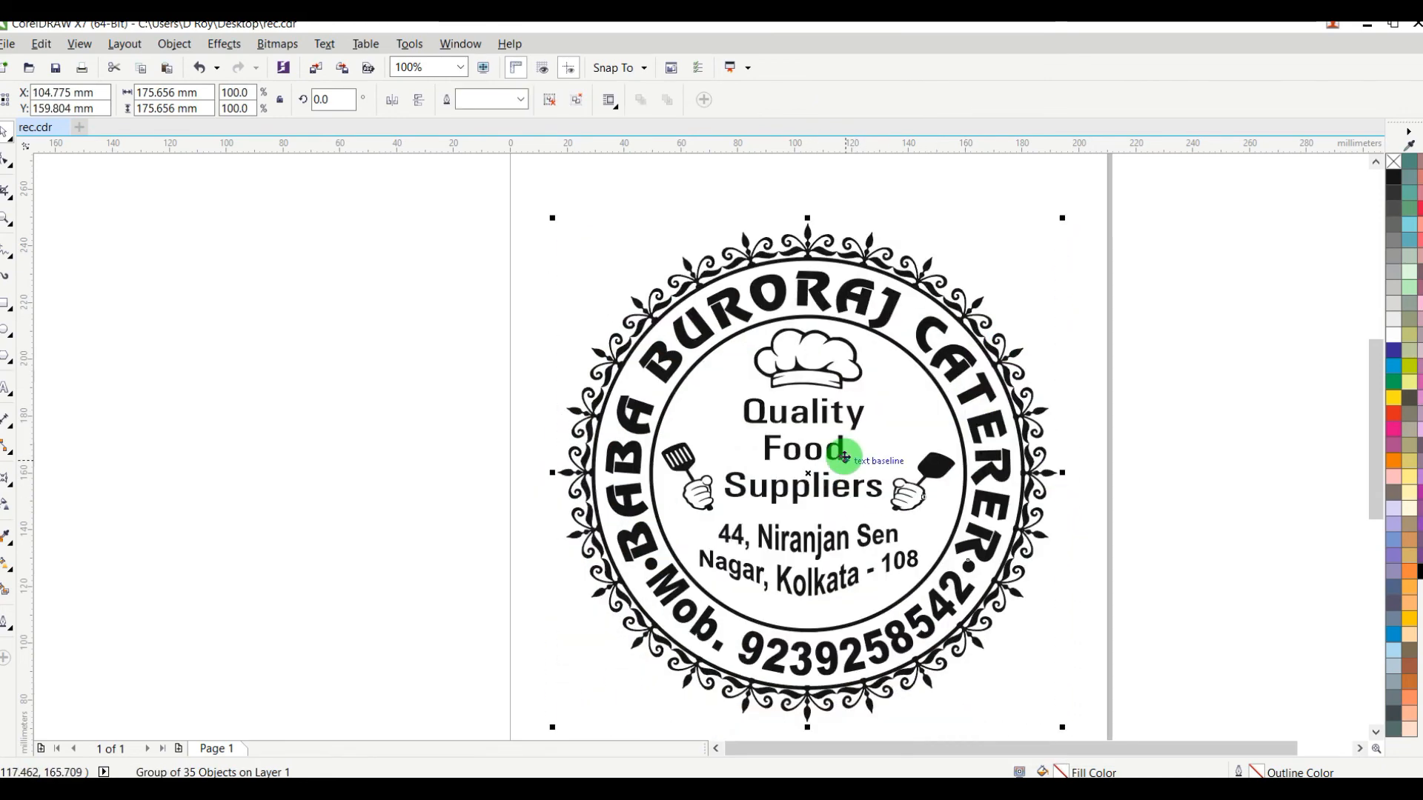
{"action": "scroll", "coordinate": [844, 455], "scroll_direction": "down", "scroll_amount": 1}
{"action": "left_click", "coordinate": [1040, 423]}
{"action": "scroll", "coordinate": [846, 439], "scroll_direction": "up", "scroll_amount": 1}
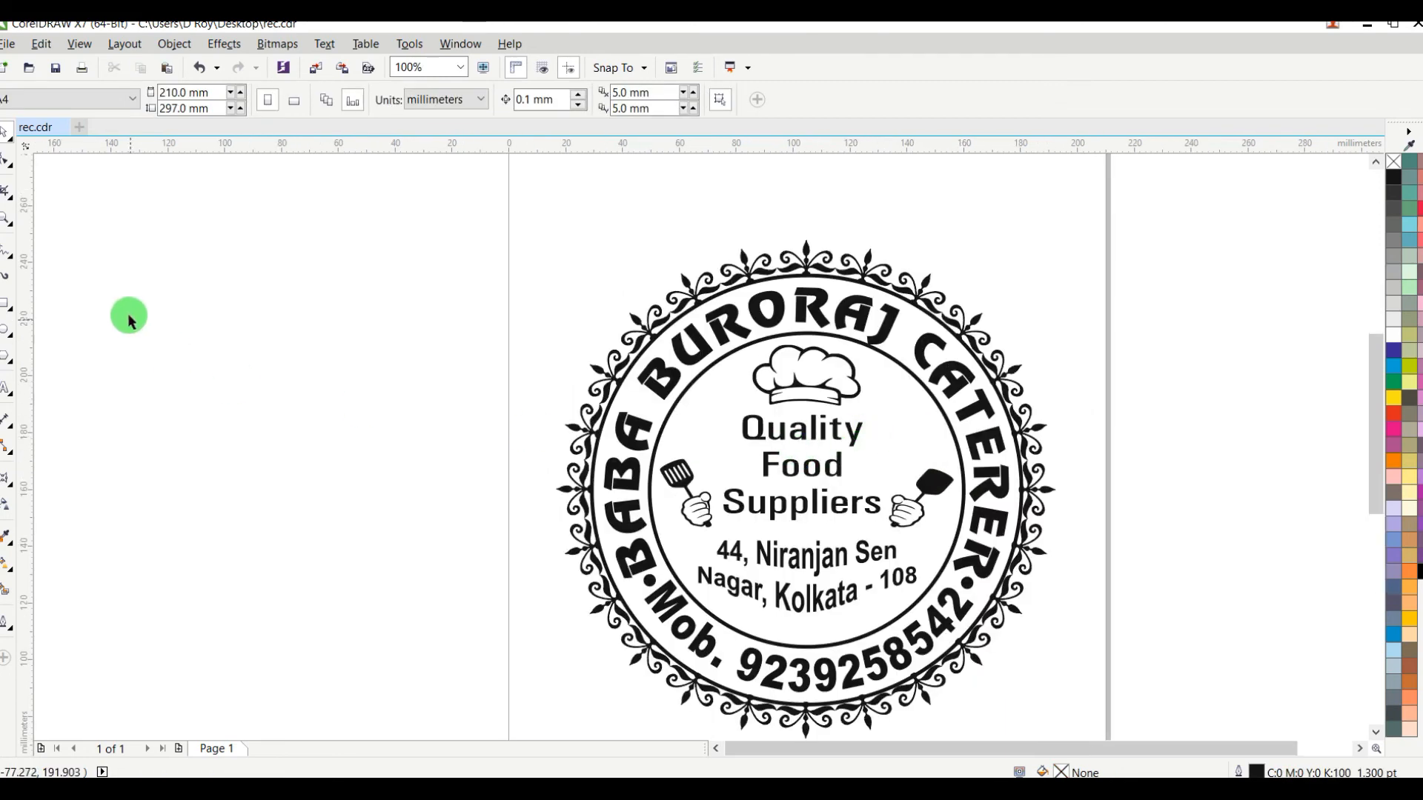
Step: Add a page-sized background rectangle around the emblem and fill it with yellow (Y 100)
{"action": "double_click", "coordinate": [6, 304]}
{"action": "scroll", "coordinate": [697, 348], "scroll_direction": "down", "scroll_amount": 1}
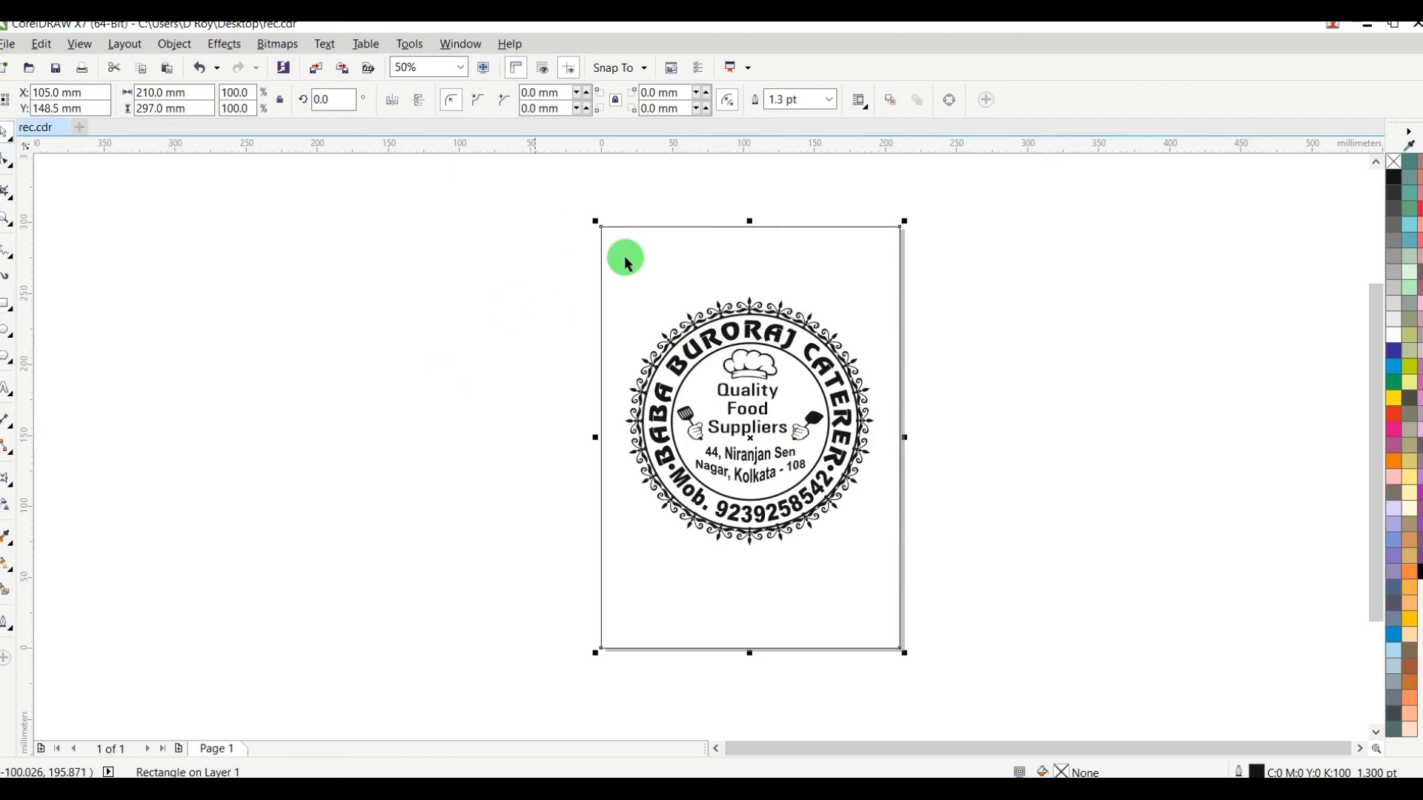
{"action": "left_click", "coordinate": [1401, 404]}
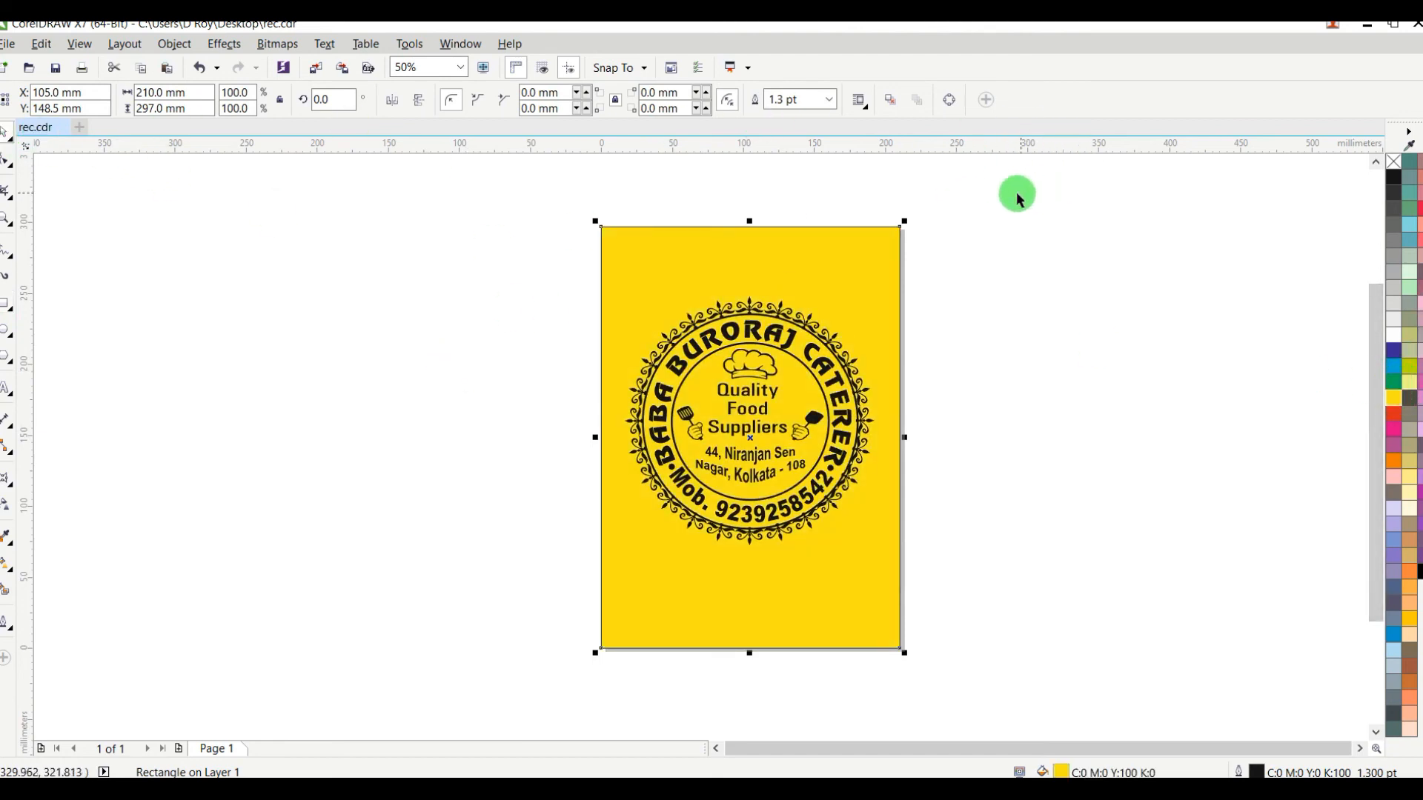
Step: Remove the yellow rectangle's outline and resize it to about 187.4 mm wide and 207.7 mm high around the emblem
{"action": "left_click_drag", "start_coordinate": [750, 221], "coordinate": [799, 276]}
{"action": "left_click_drag", "start_coordinate": [748, 599], "coordinate": [771, 561]}
{"action": "right_click", "coordinate": [1401, 170]}
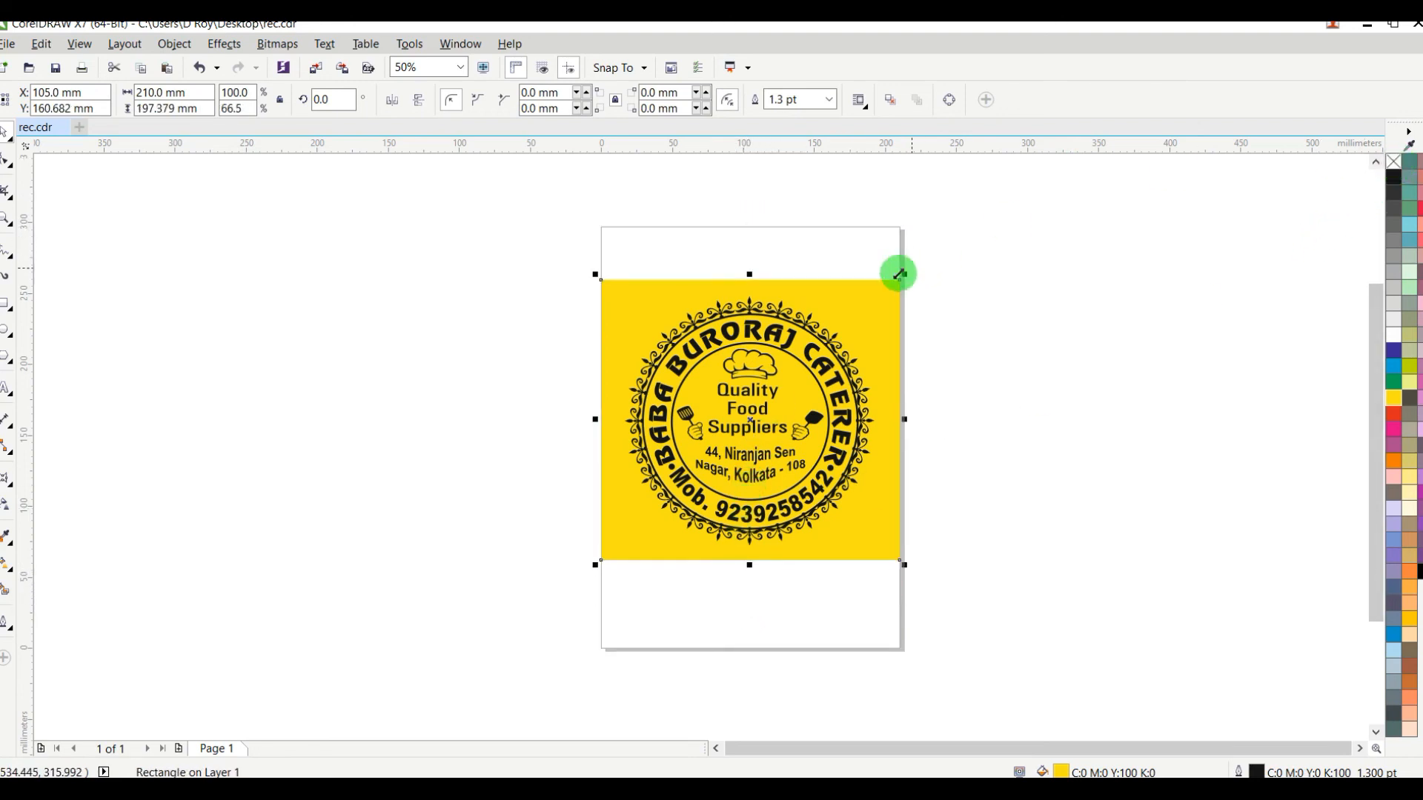
{"action": "scroll", "coordinate": [797, 407], "scroll_direction": "up", "scroll_amount": 1}
{"action": "left_click_drag", "start_coordinate": [1010, 434], "coordinate": [976, 434]}
{"action": "scroll", "coordinate": [993, 421], "scroll_direction": "down", "scroll_amount": 1}
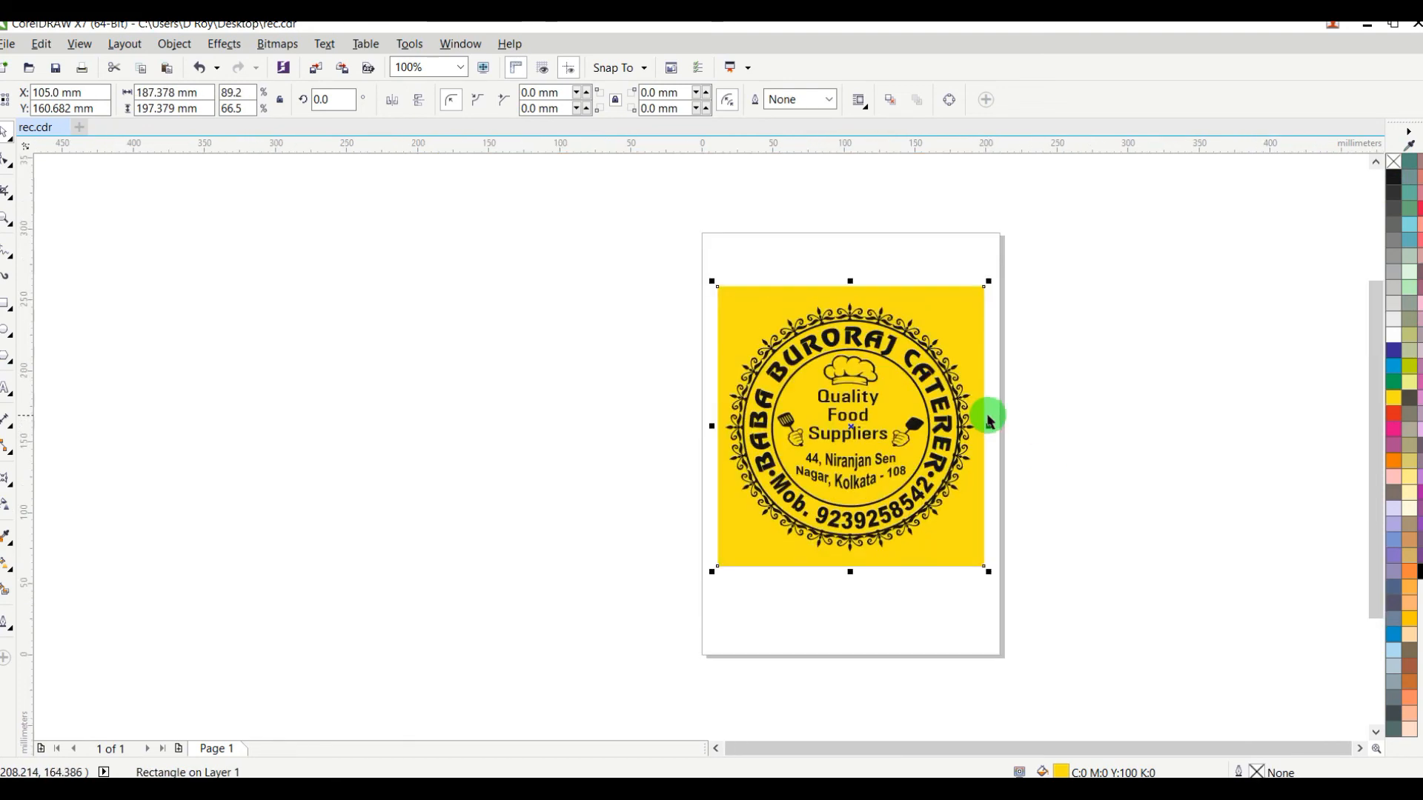
{"action": "scroll", "coordinate": [853, 281], "scroll_direction": "up", "scroll_amount": 1}
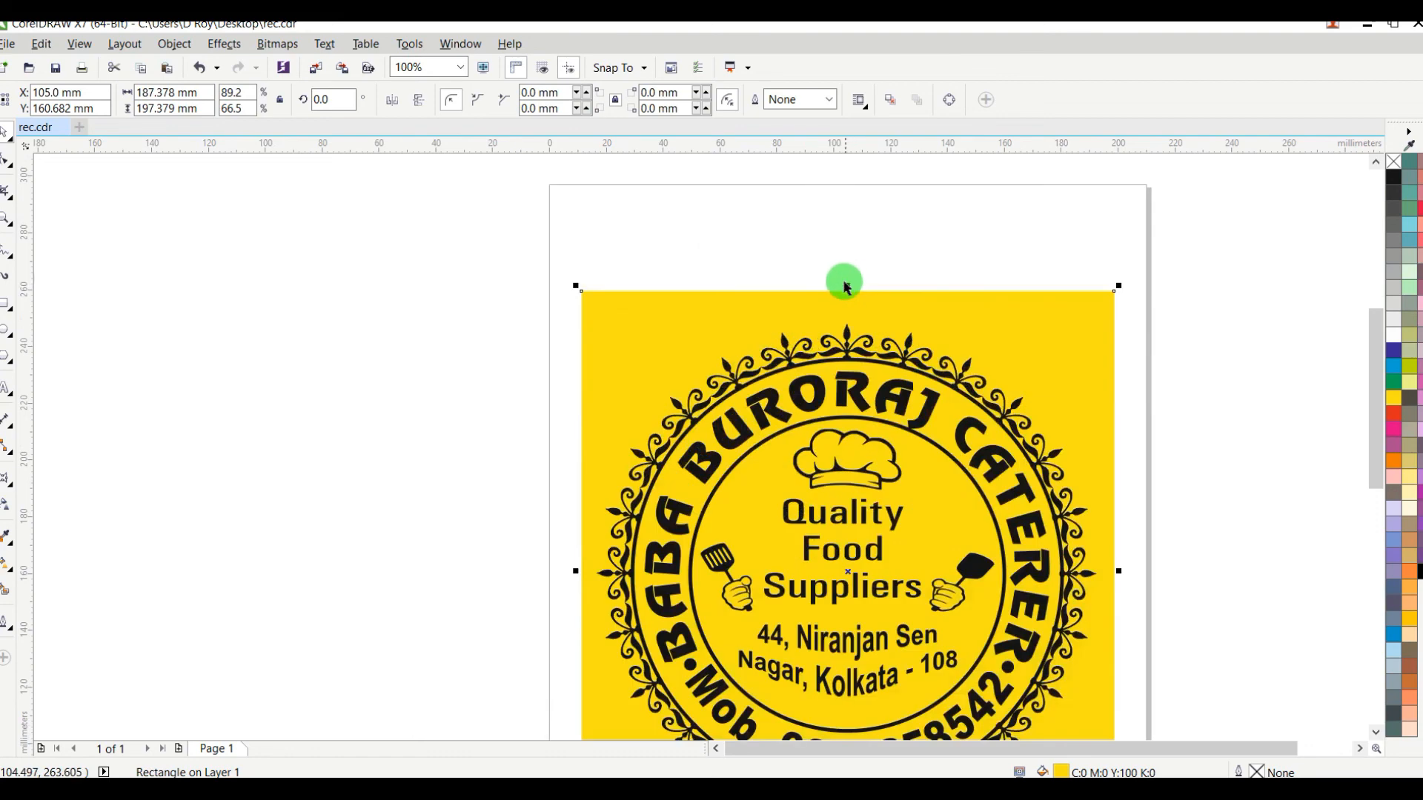
{"action": "left_click_drag", "start_coordinate": [847, 284], "coordinate": [868, 263]}
{"action": "scroll", "coordinate": [897, 307], "scroll_direction": "down", "scroll_amount": 2}
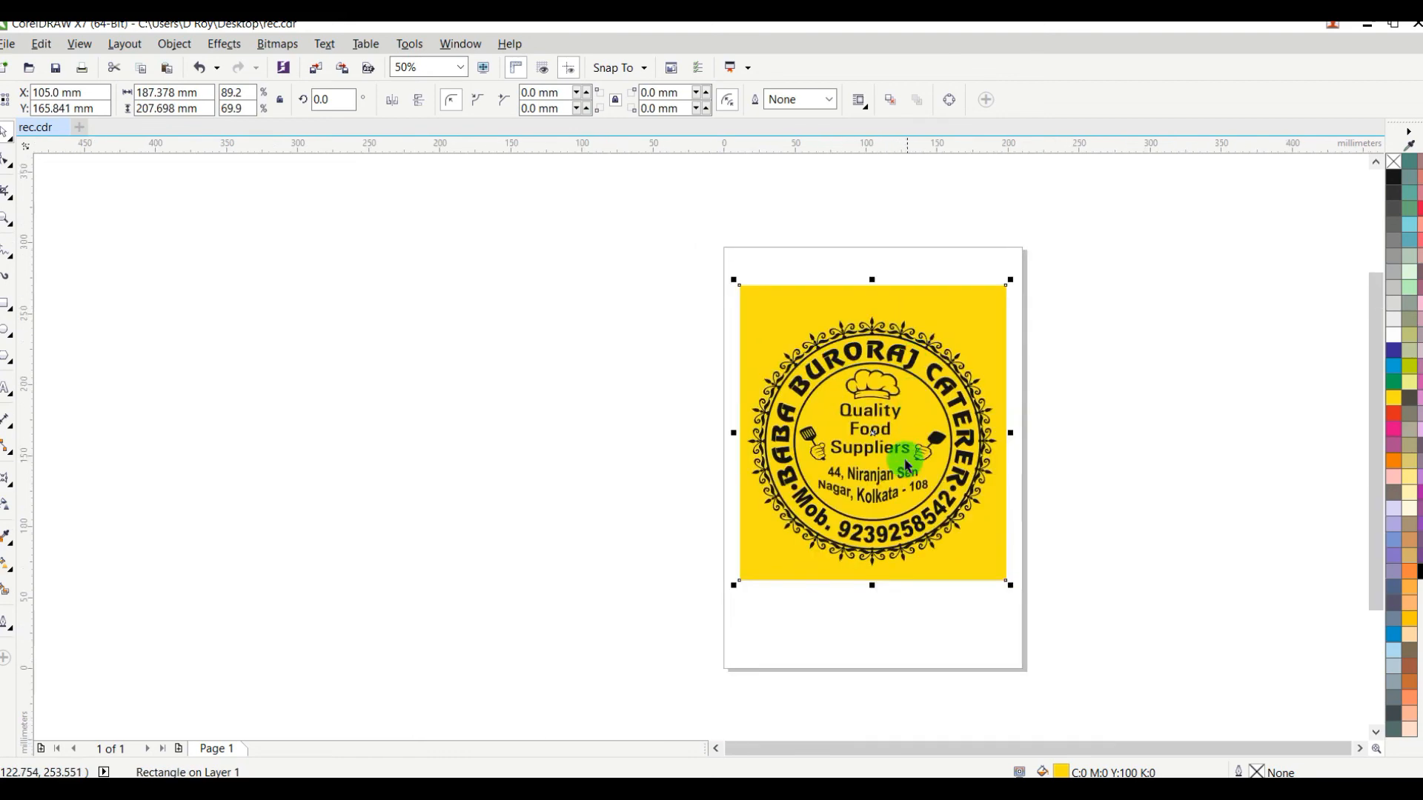
Step: Copy the yellow rectangle as a strip about 17.7 mm high along its upper edge and skew the strip's lower edge to the right
{"action": "left_click_drag", "start_coordinate": [875, 581], "coordinate": [876, 310]}
{"action": "scroll", "coordinate": [876, 317], "scroll_direction": "up", "scroll_amount": 2}
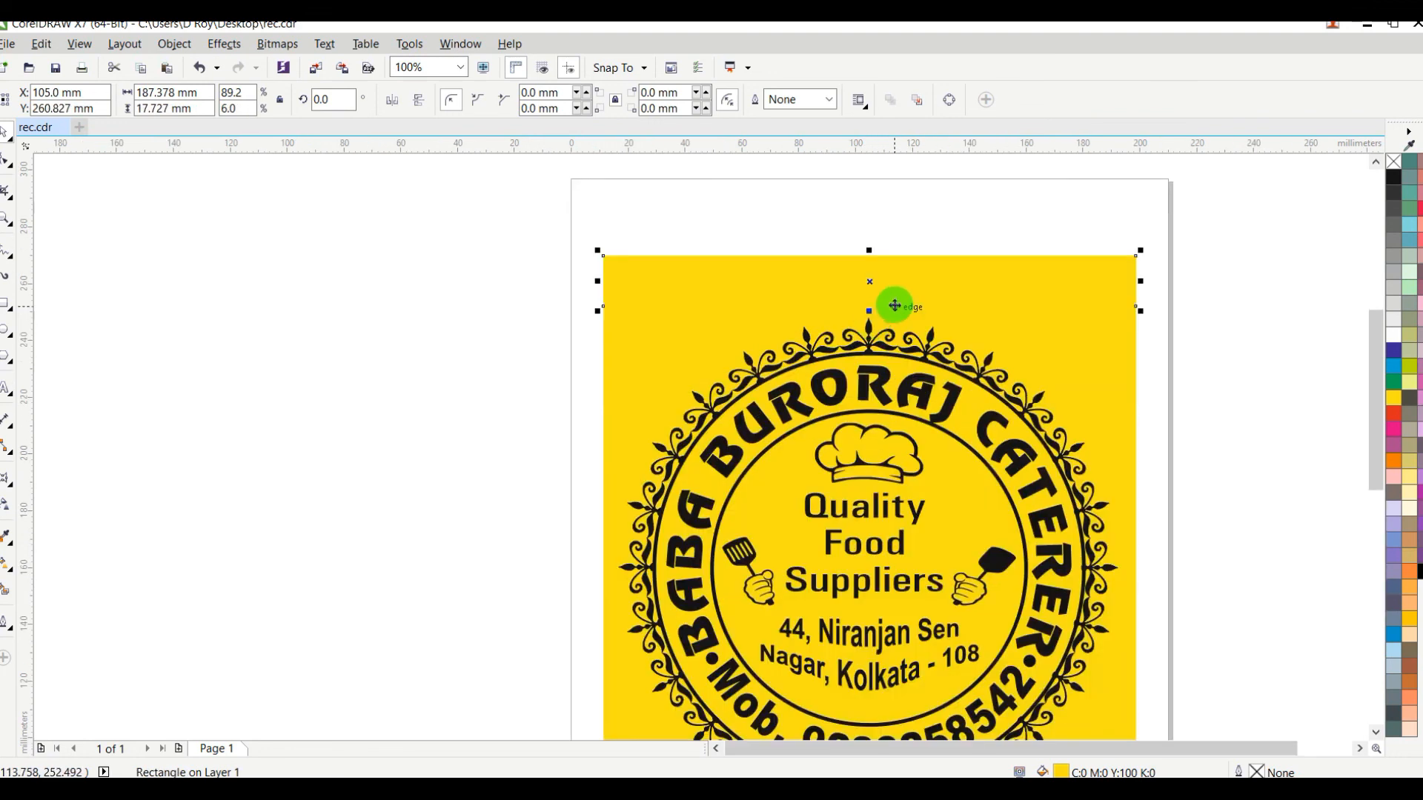
{"action": "left_click", "coordinate": [888, 296]}
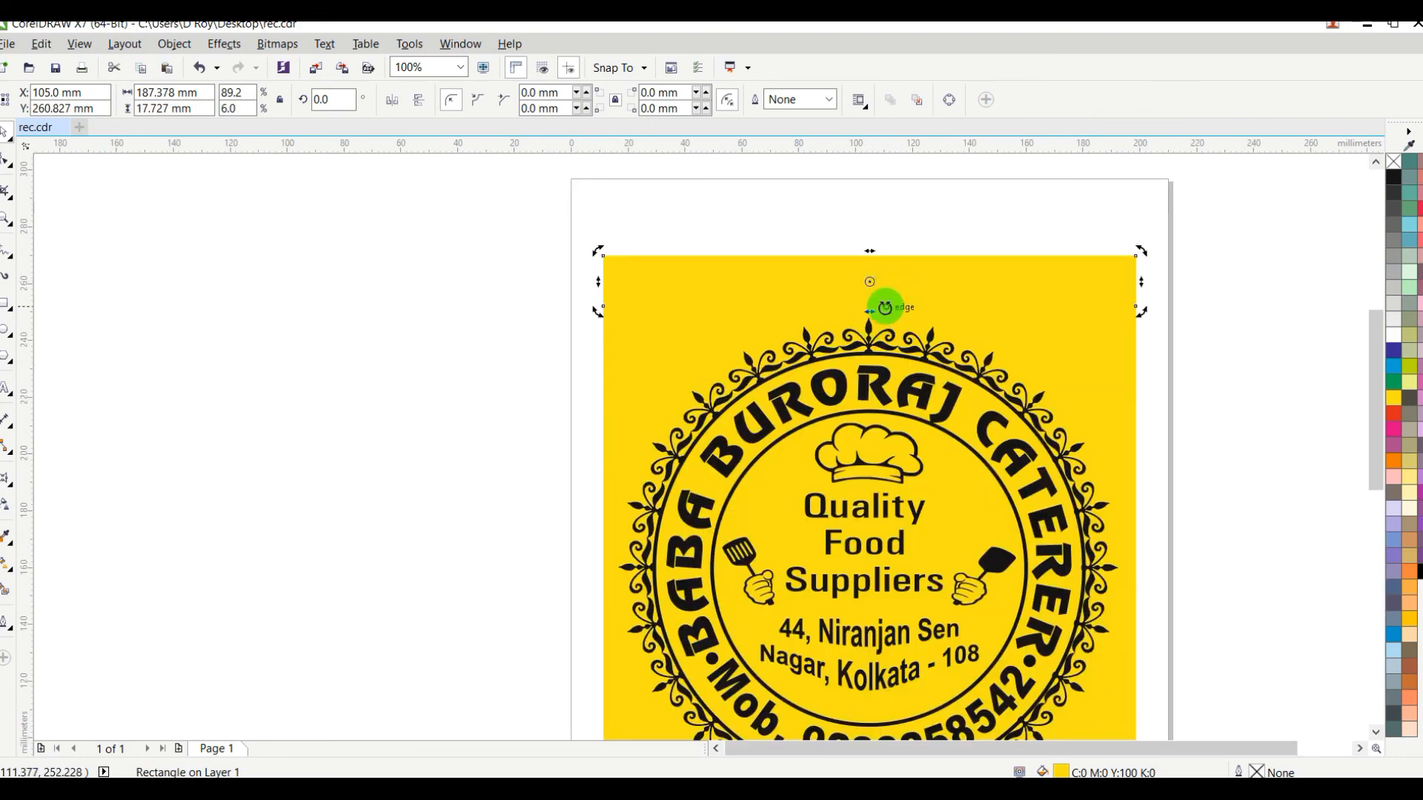
{"action": "left_click_drag", "start_coordinate": [870, 309], "coordinate": [894, 313]}
{"action": "left_click", "coordinate": [947, 207]}
{"action": "left_click", "coordinate": [1085, 300]}
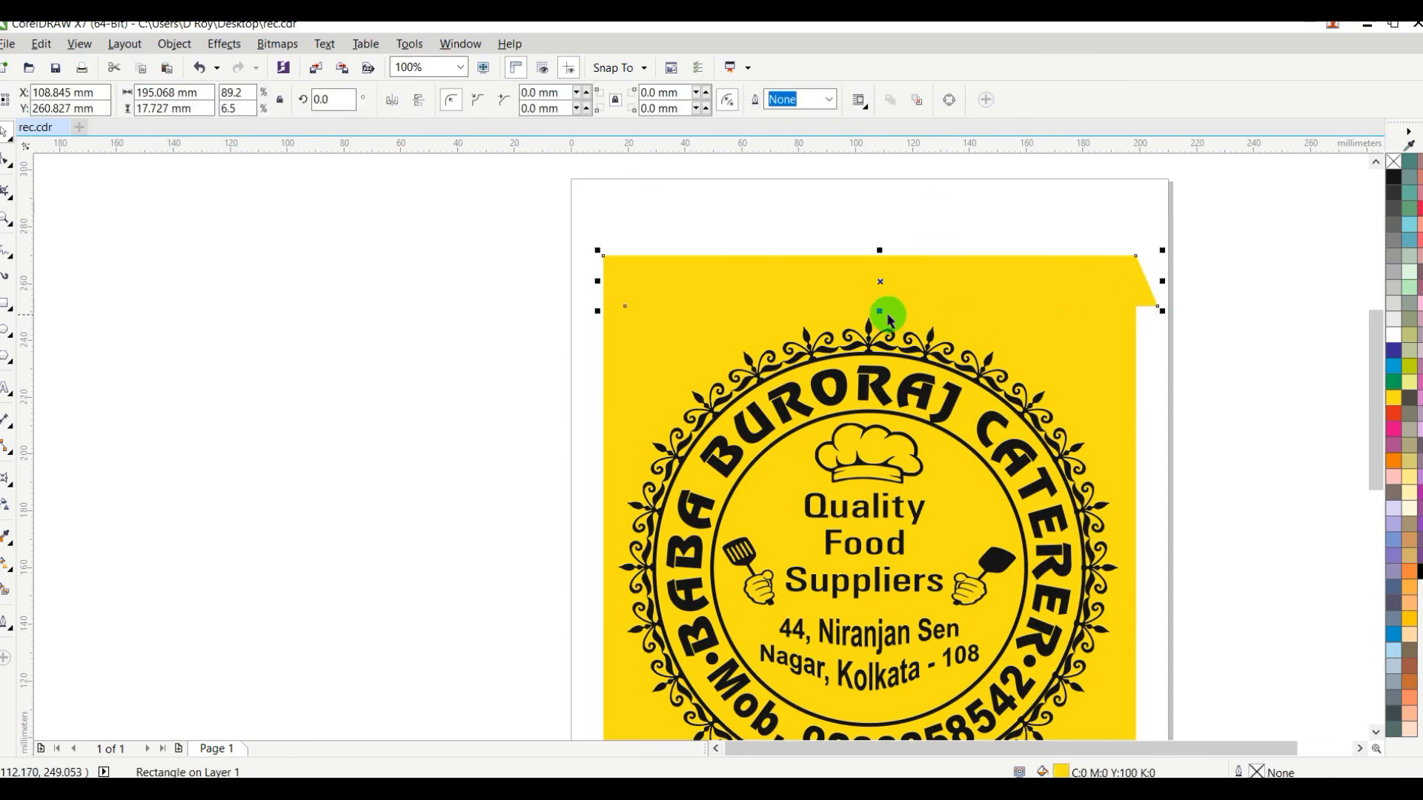
Step: Extend the skewed strip downward to about 22.8 mm high and fill it with darker yellow C13 M5 Y95 K20
{"action": "left_click_drag", "start_coordinate": [880, 313], "coordinate": [879, 325]}
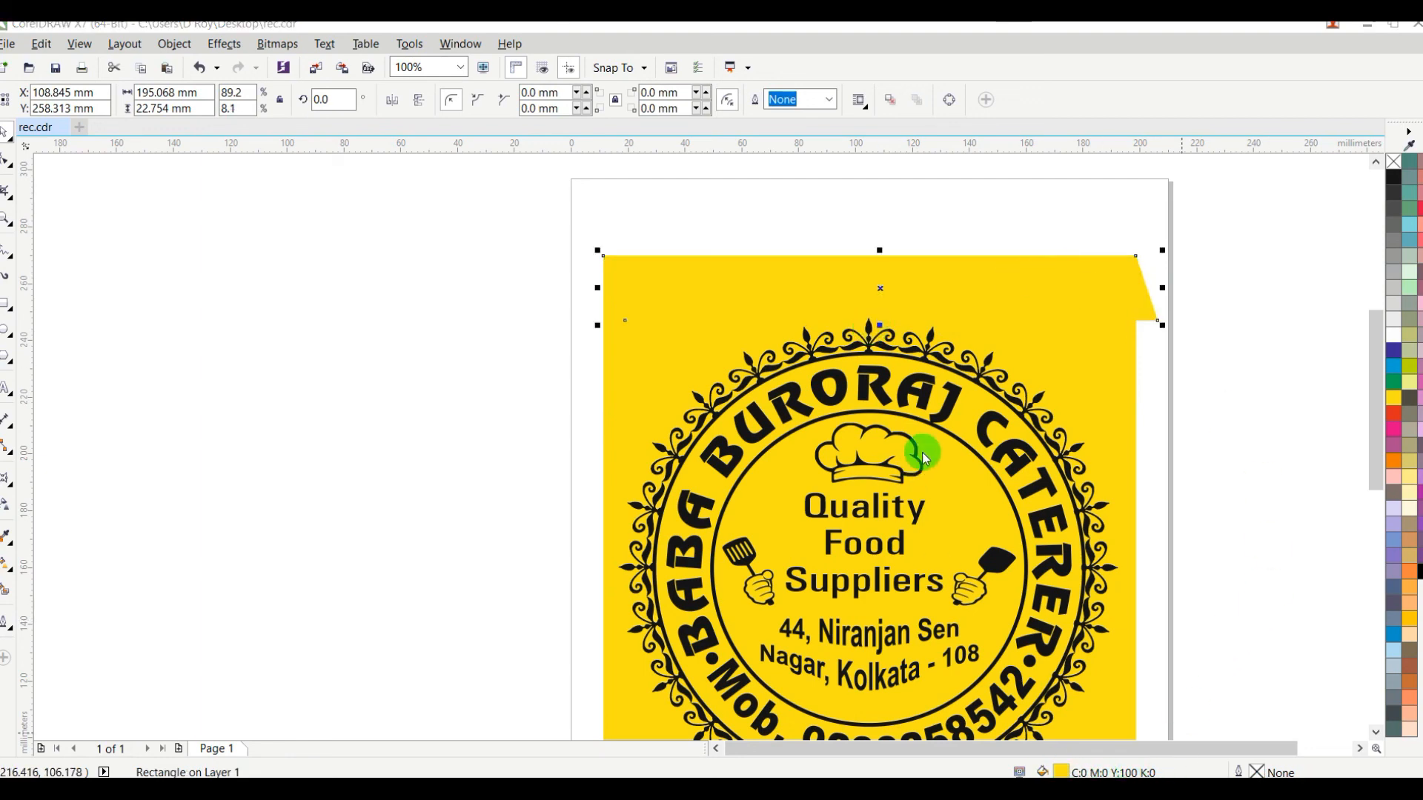
{"action": "key", "text": "shift+F11"}
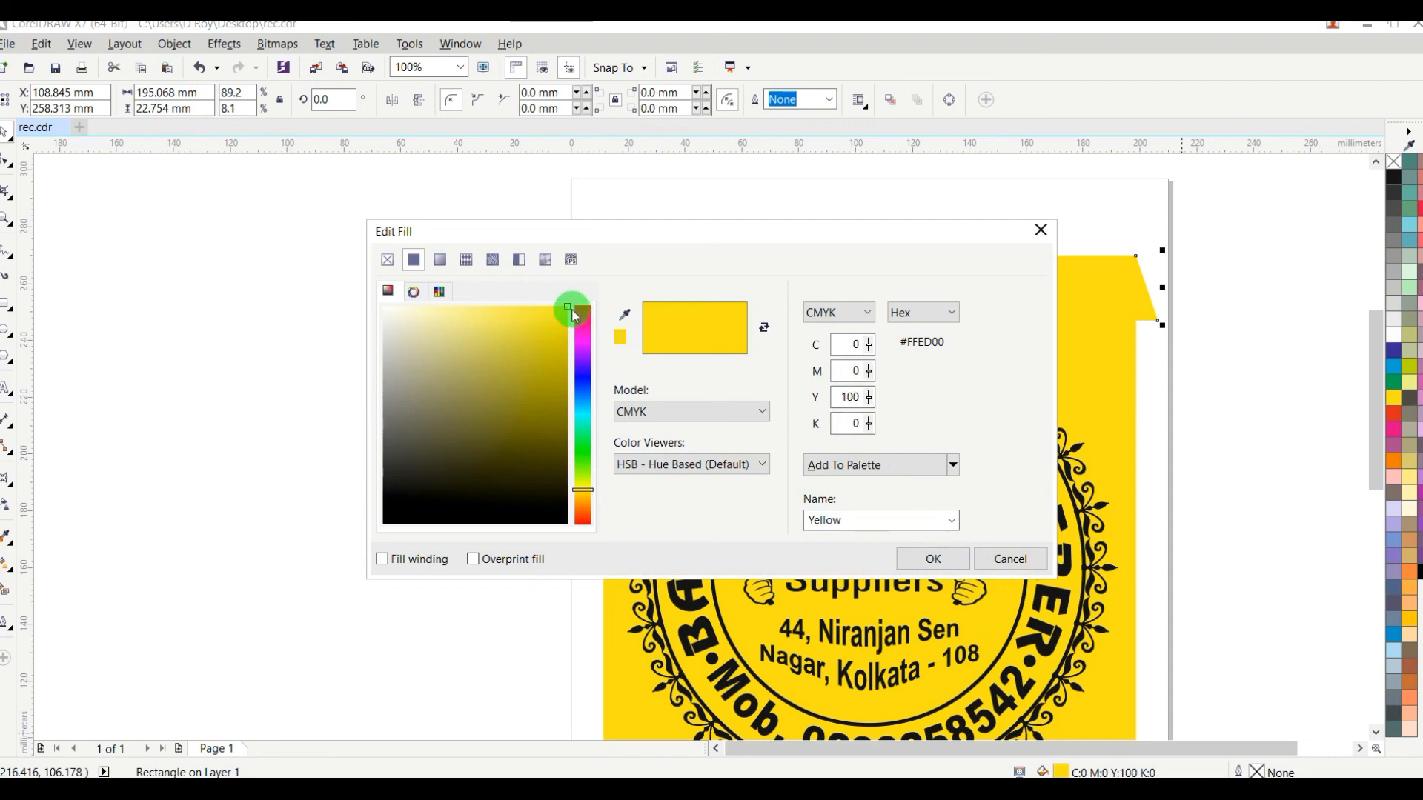
{"action": "left_click_drag", "start_coordinate": [558, 313], "coordinate": [543, 362]}
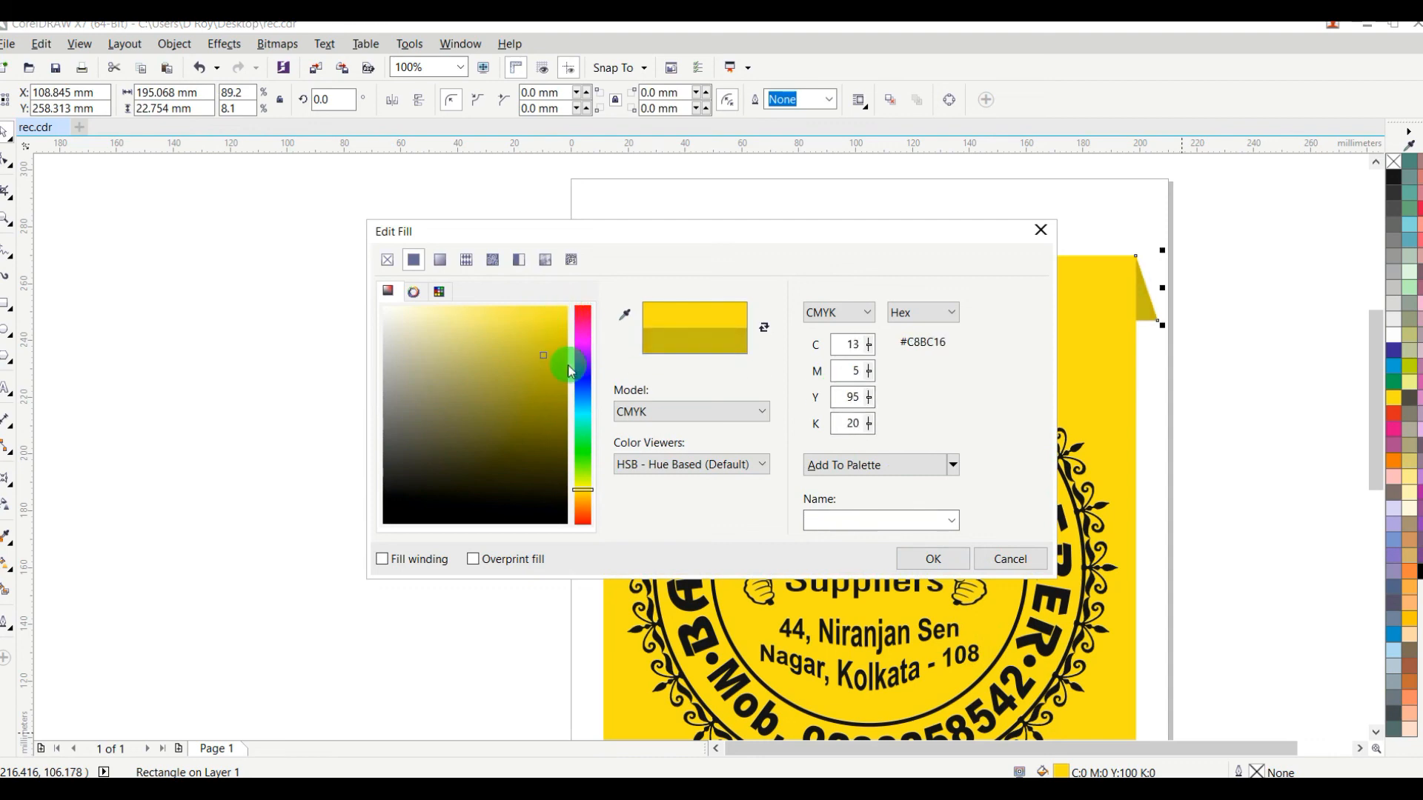
{"action": "left_click", "coordinate": [928, 559]}
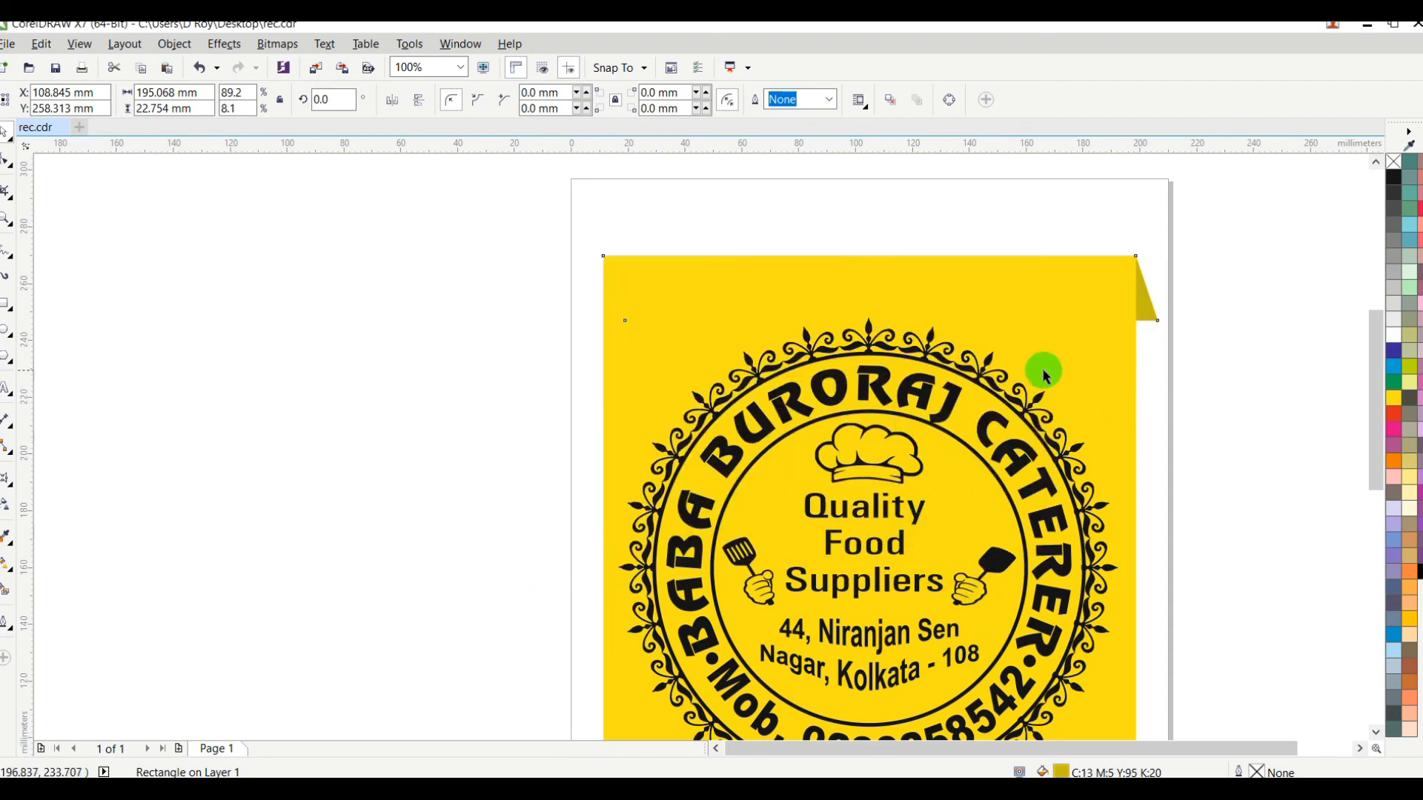
Step: Skew the dark yellow strip's lower edge further right to widen the folded corner beside the background
{"action": "left_click_drag", "start_coordinate": [881, 249], "coordinate": [898, 256]}
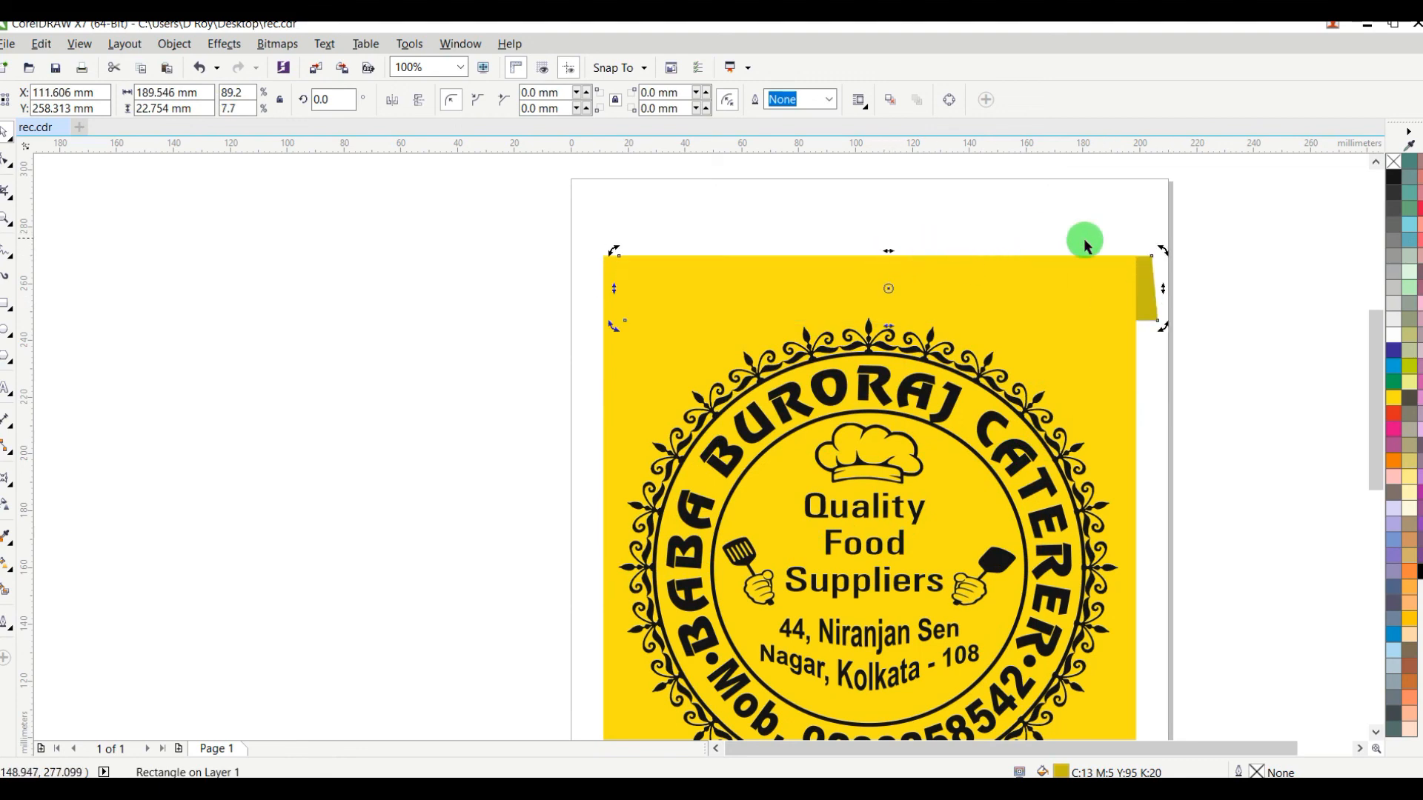
{"action": "key", "text": "ctrl+z"}
{"action": "left_click_drag", "start_coordinate": [881, 325], "coordinate": [898, 326]}
{"action": "left_click", "coordinate": [1235, 397]}
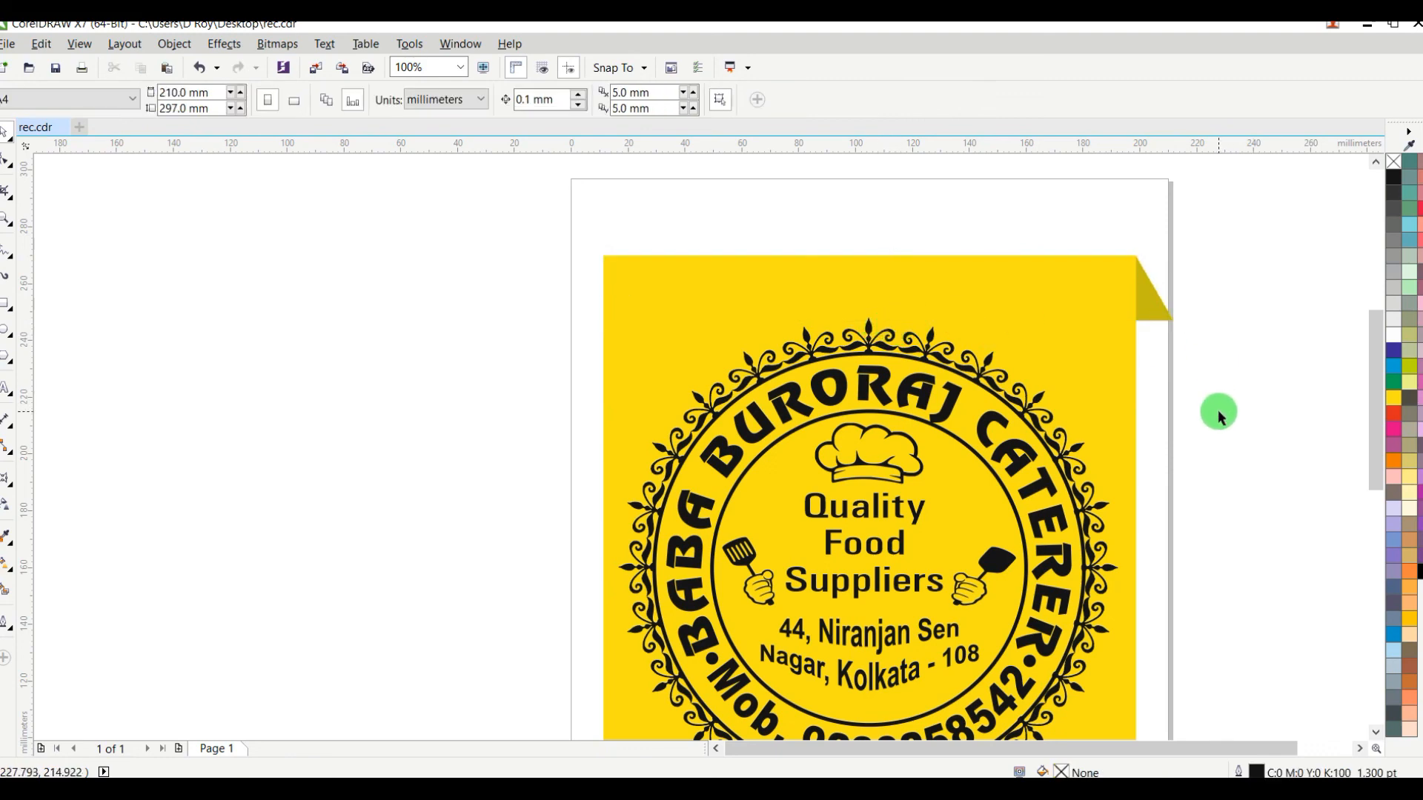
Step: Group the emblem, yellow background and folded strip, and center the group on the page
{"action": "scroll", "coordinate": [1244, 383], "scroll_direction": "down", "scroll_amount": 2}
{"action": "left_click_drag", "start_coordinate": [1228, 368], "coordinate": [882, 656]}
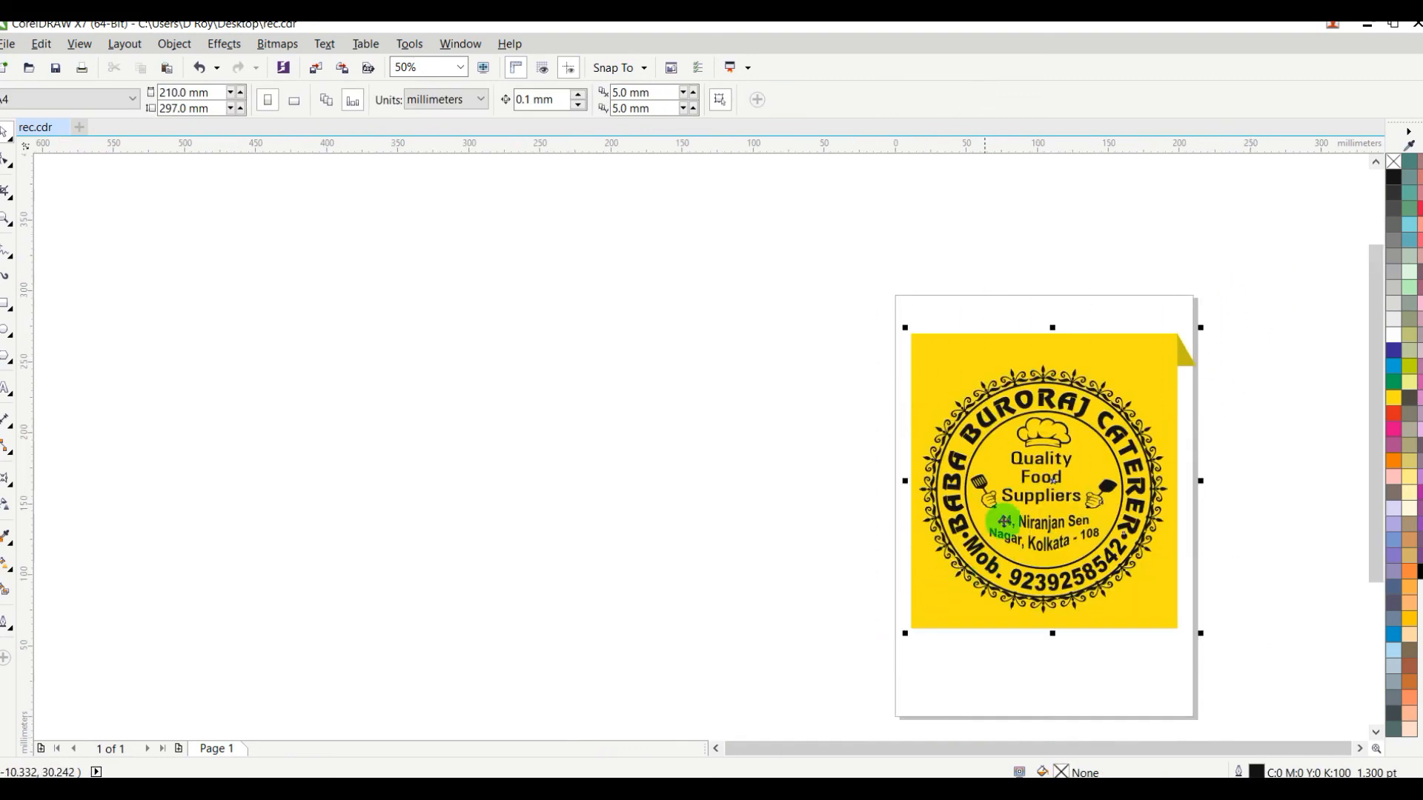
{"action": "key", "text": "ctrl+g"}
{"action": "key", "text": "p"}
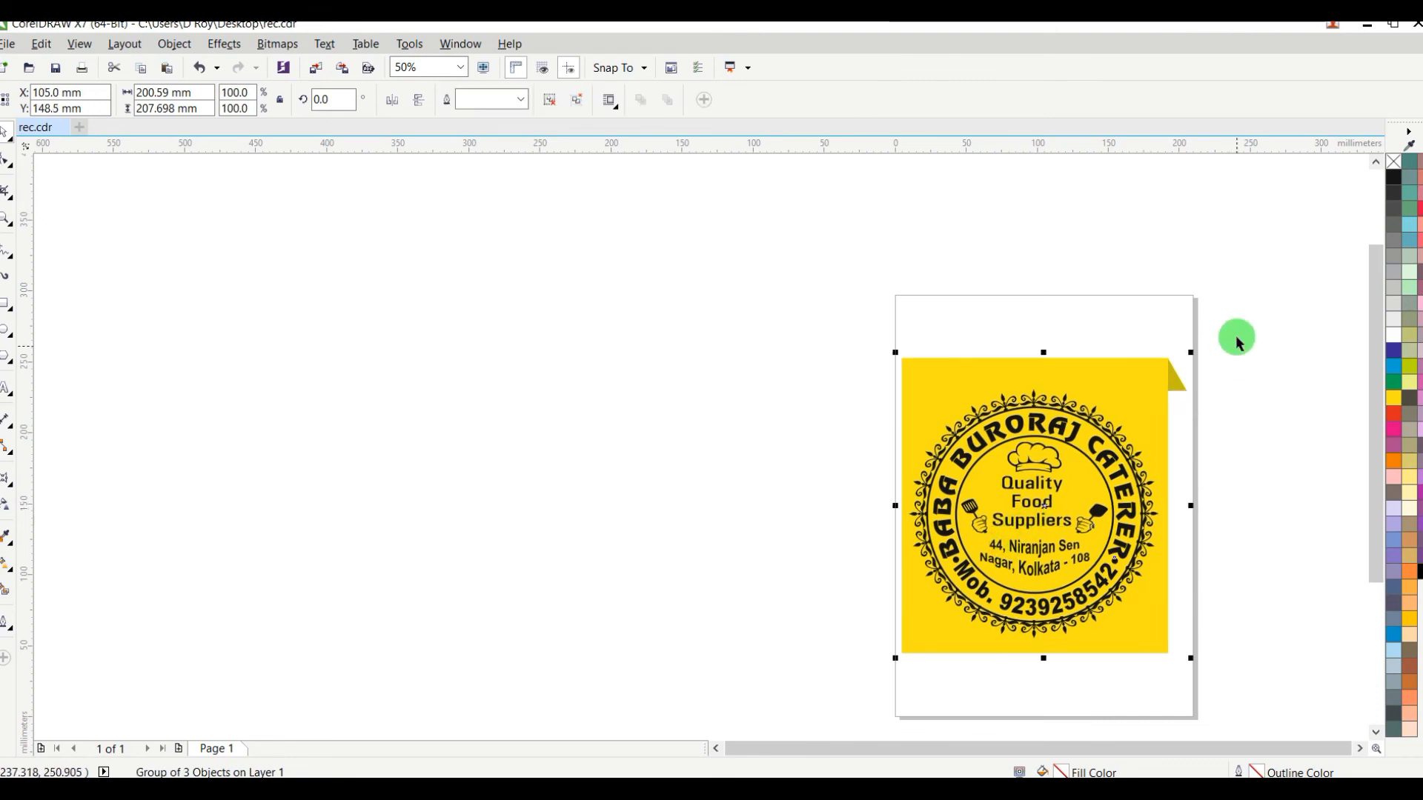
{"action": "left_click", "coordinate": [1262, 328]}
{"action": "left_click", "coordinate": [6, 217]}
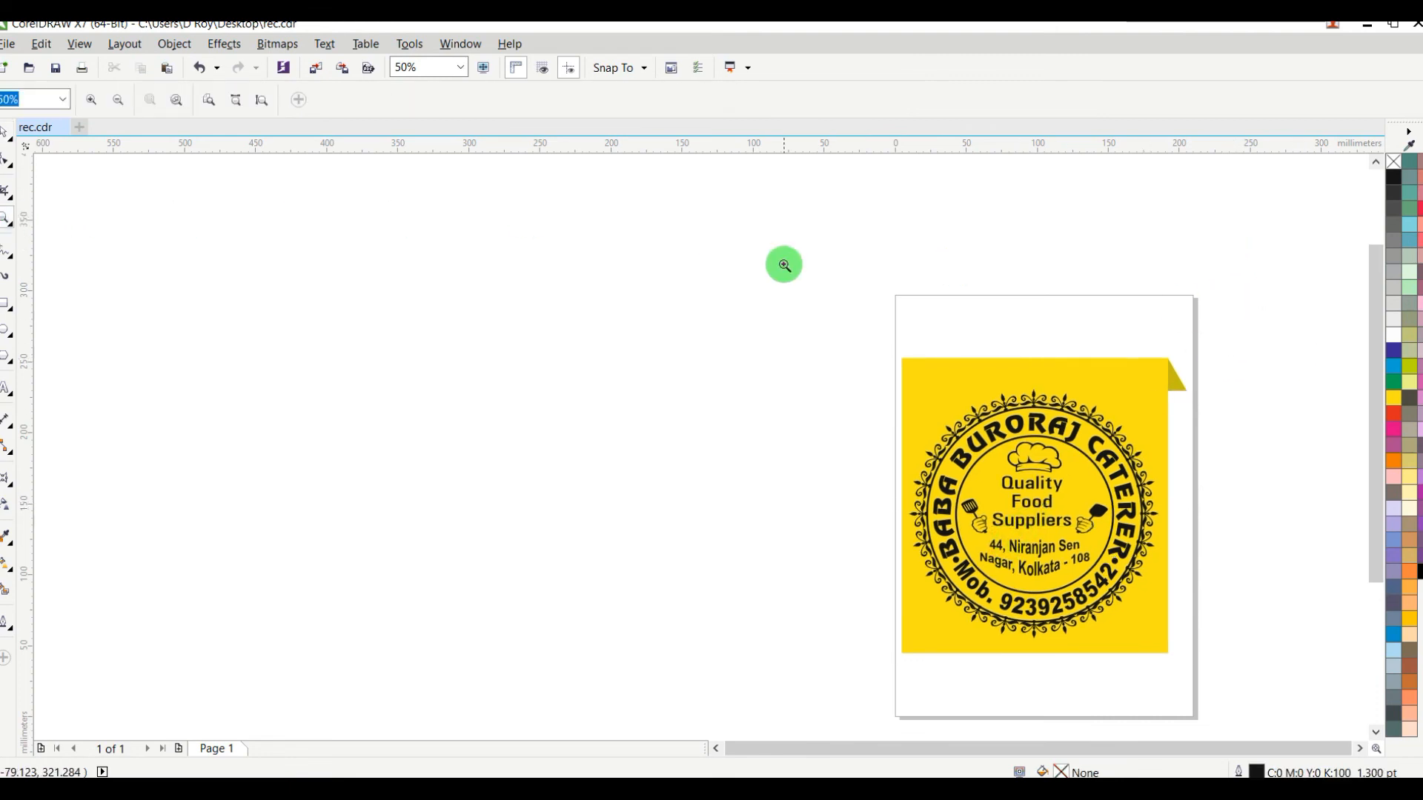
{"action": "left_click_drag", "start_coordinate": [883, 346], "coordinate": [1188, 655]}
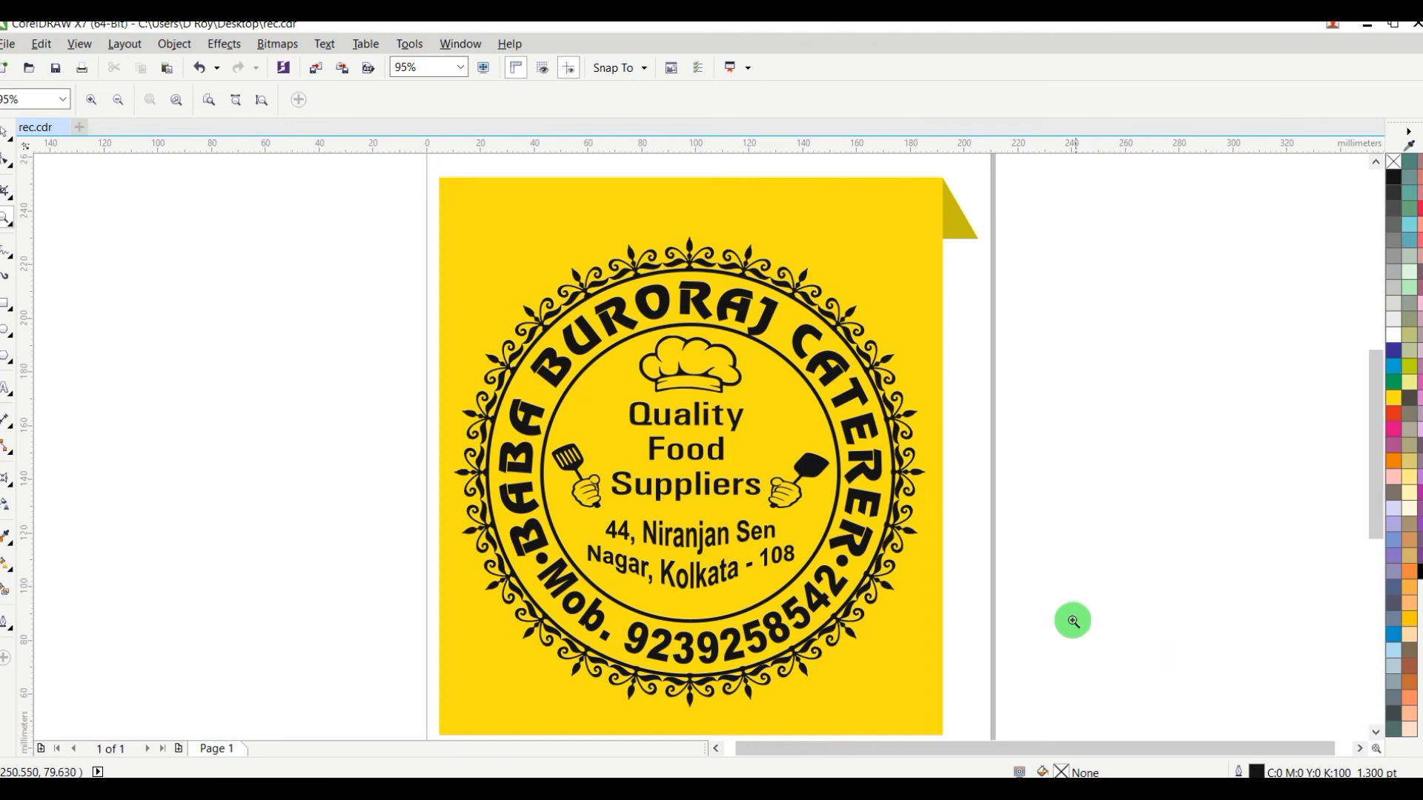
{"action": "left_click_drag", "start_coordinate": [366, 165], "coordinate": [1015, 697]}
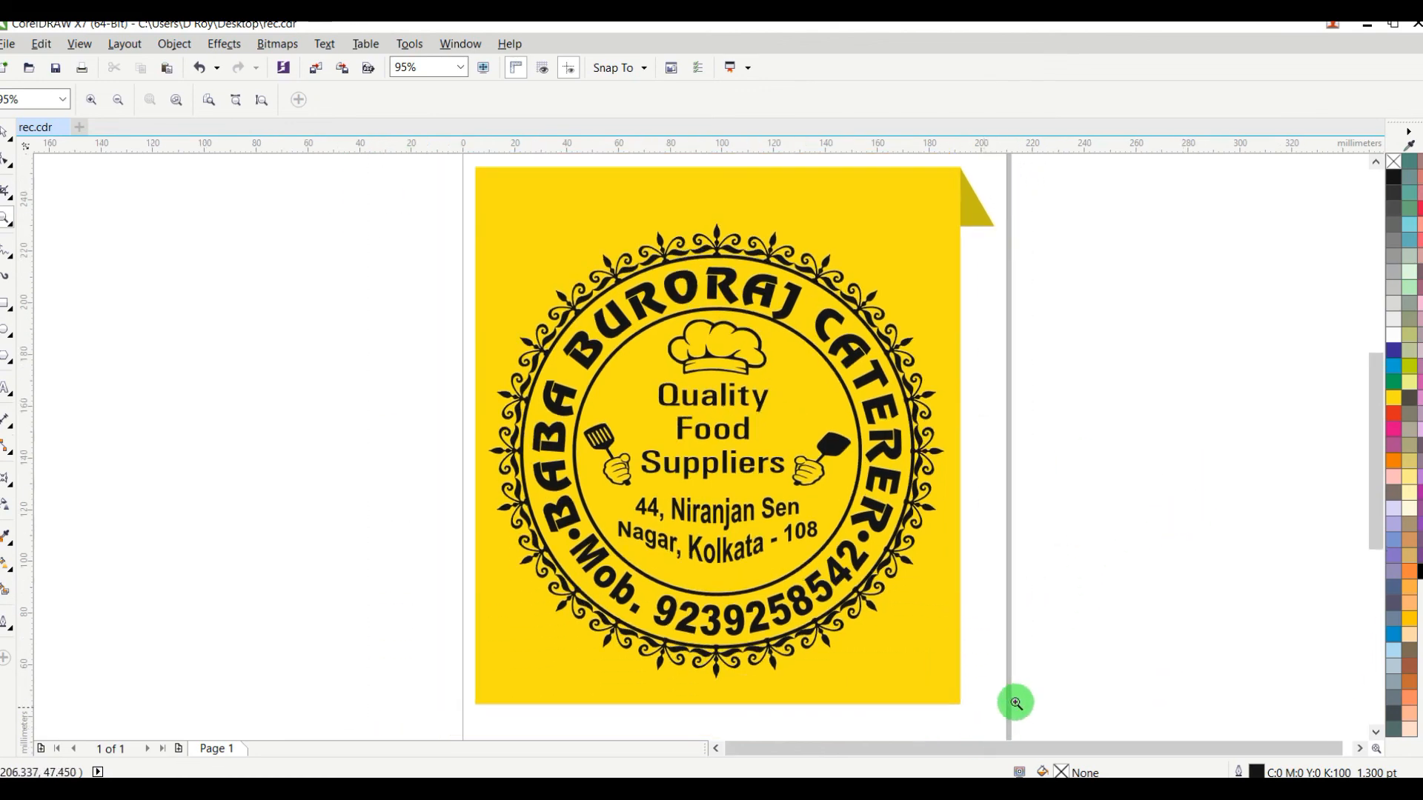